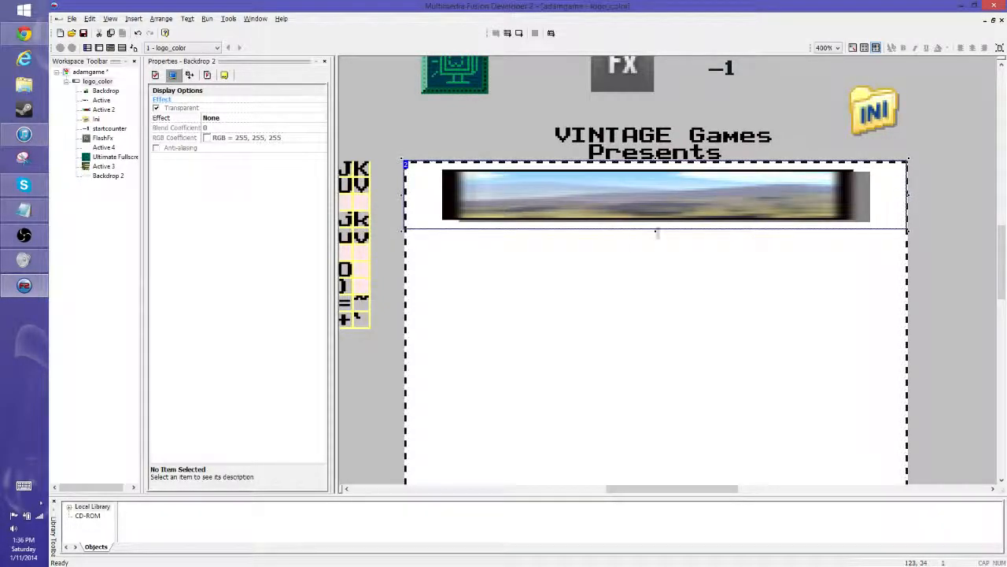
- Enlarge the landscape backdrop downward within the frame, and erase its whole picture in the image editor
drag(656, 232, 658, 352)
double_click(599, 264)
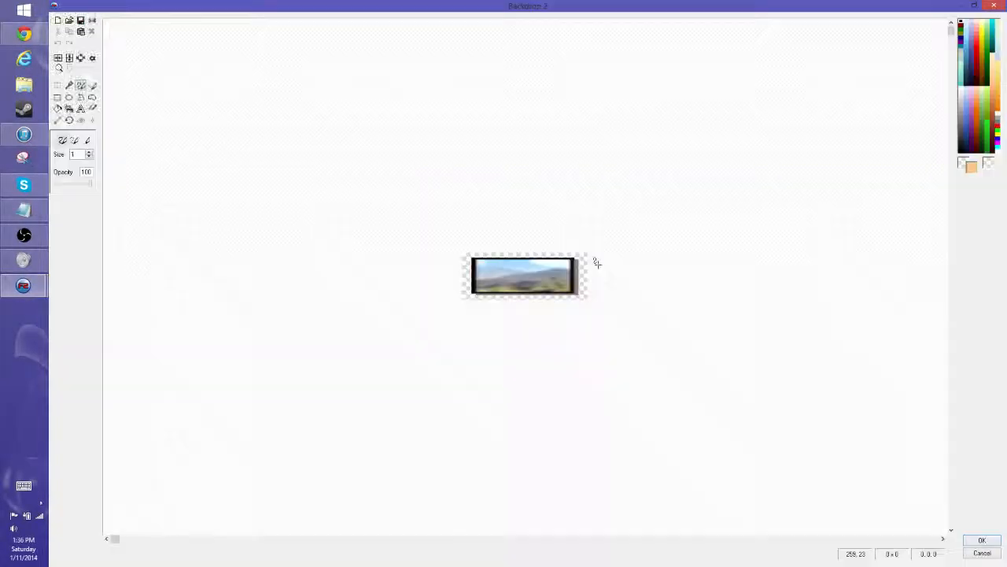
click(57, 85)
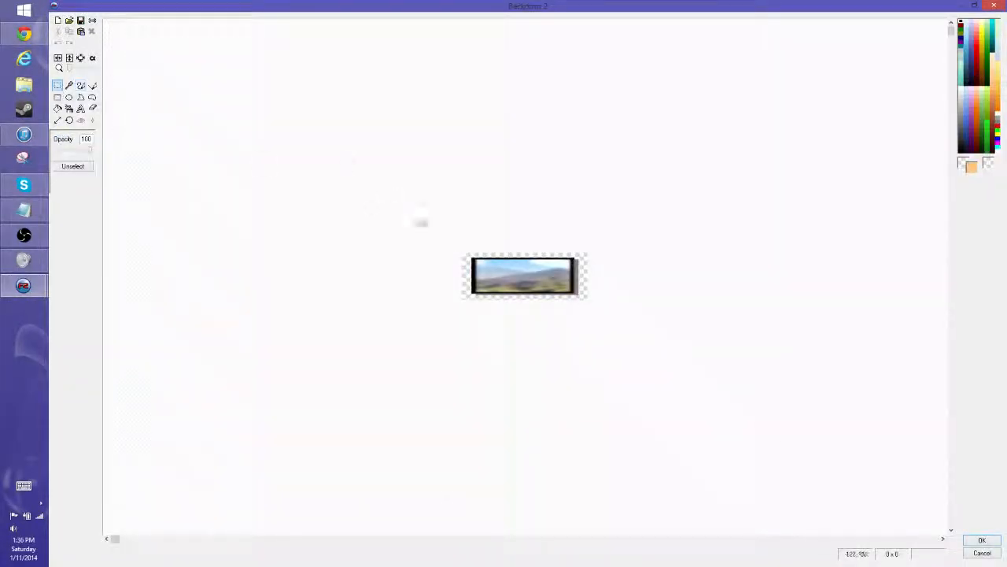
drag(420, 220, 758, 428)
key(Delete)
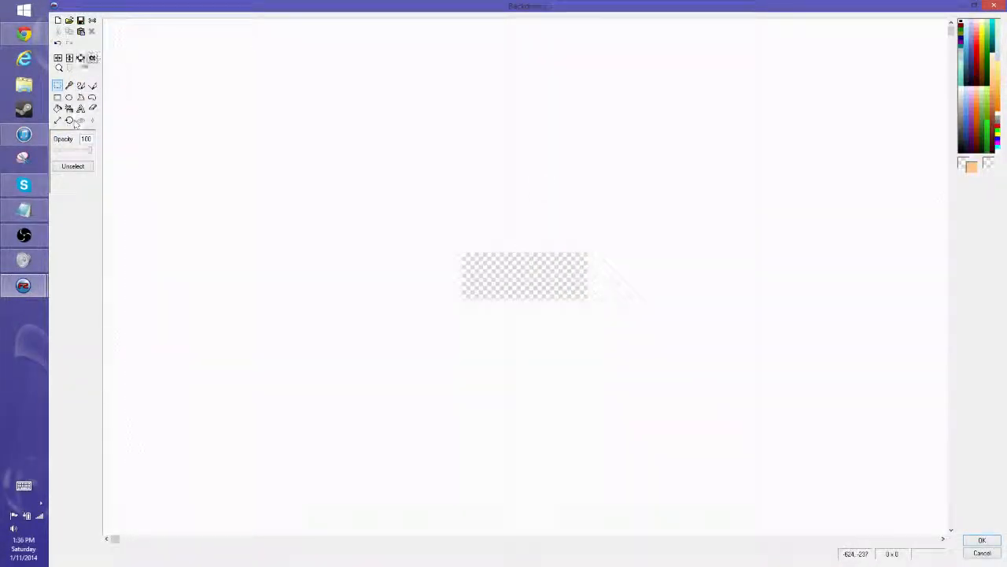
drag(68, 69, 78, 69)
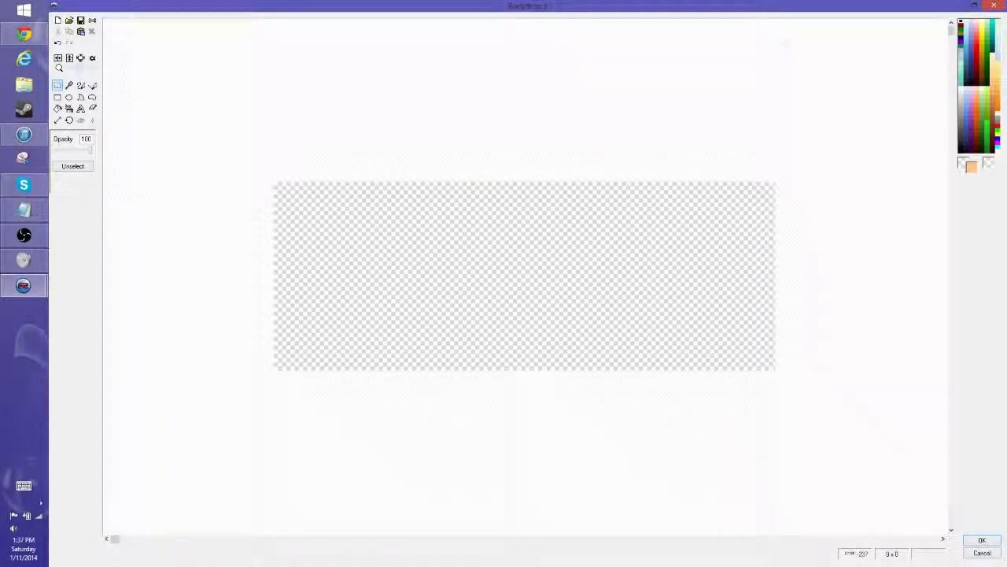
- Fill the whole empty backdrop canvas with solid black
key(ctrl+v)
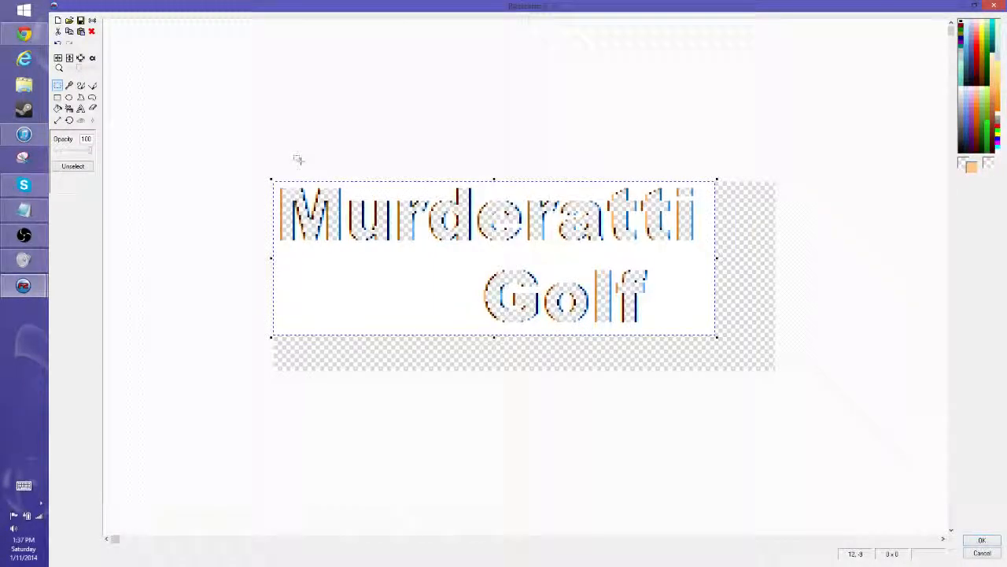
key(ctrl+z)
click(57, 108)
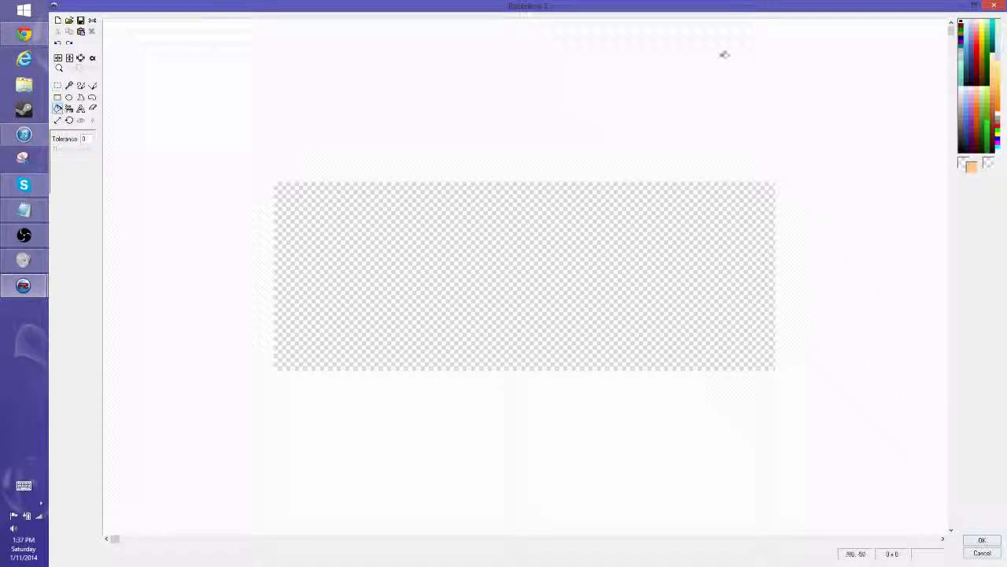
click(524, 249)
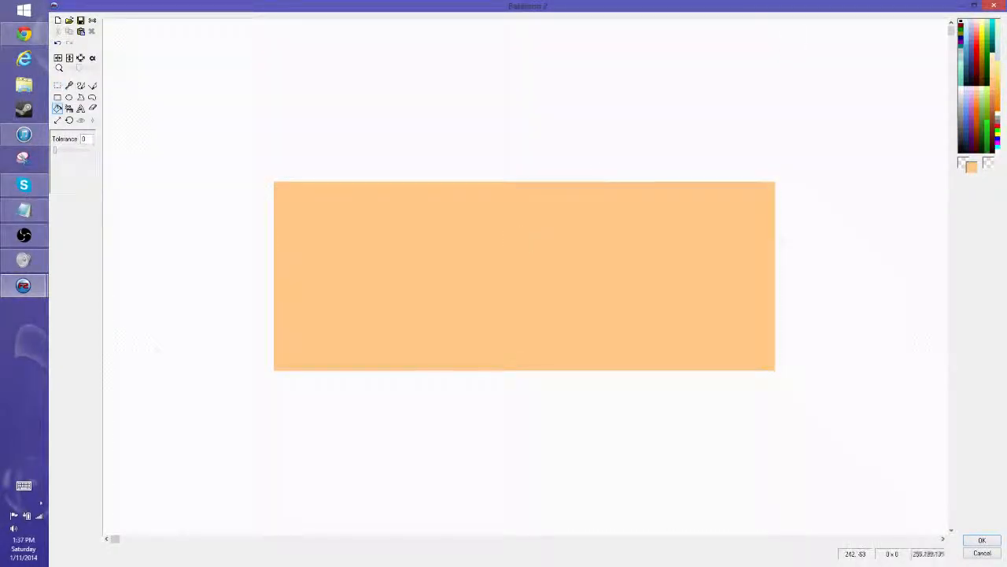
click(961, 30)
click(459, 247)
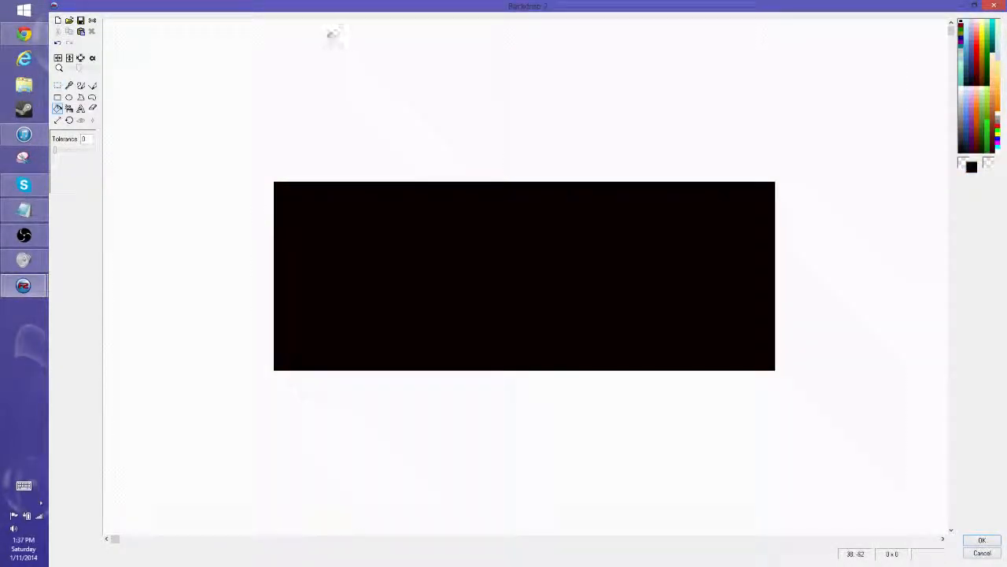
- Paste the Murderatti Golf title onto the canvas and make its white background and the black margin transparent
key(ctrl+v)
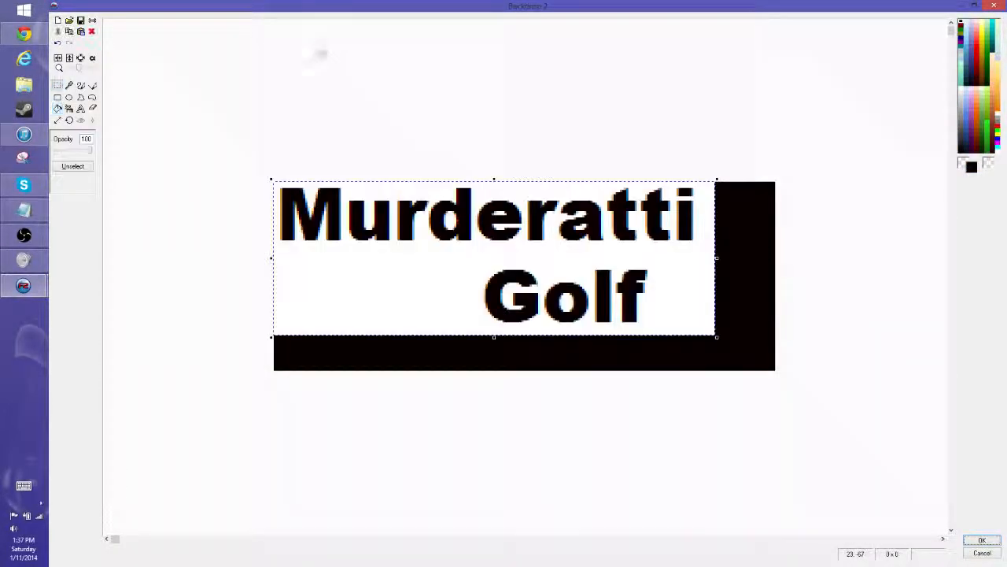
click(697, 70)
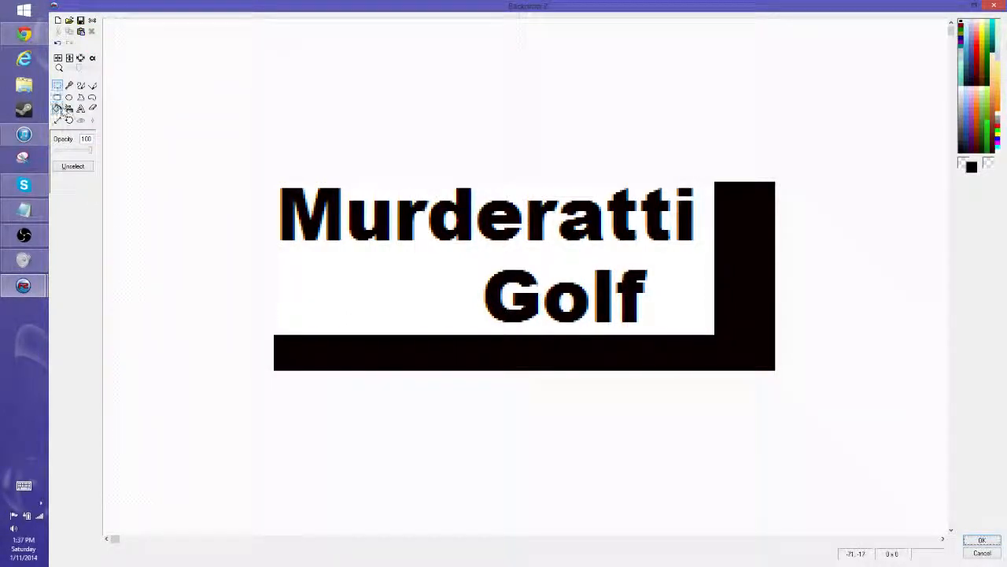
click(58, 108)
click(685, 276)
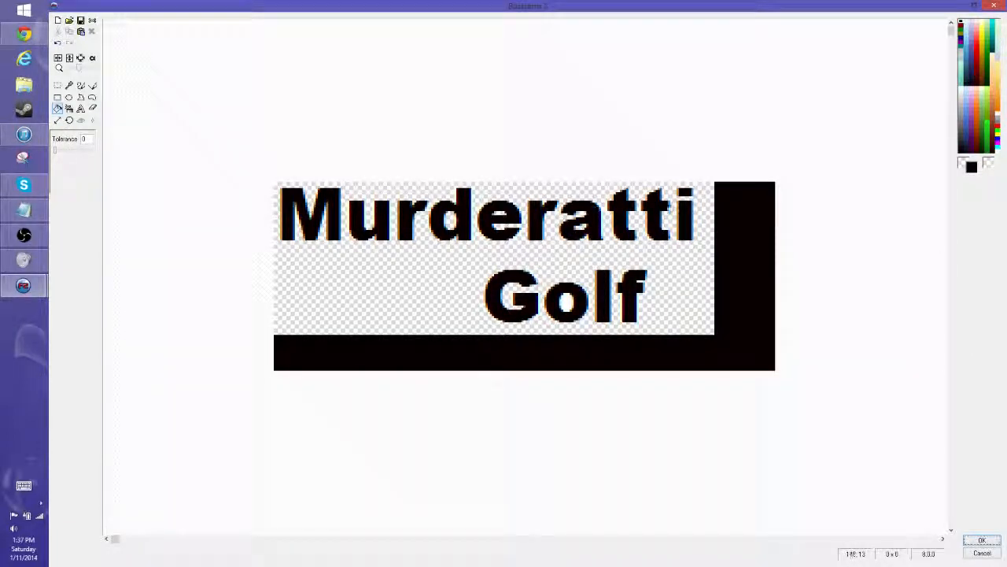
click(749, 220)
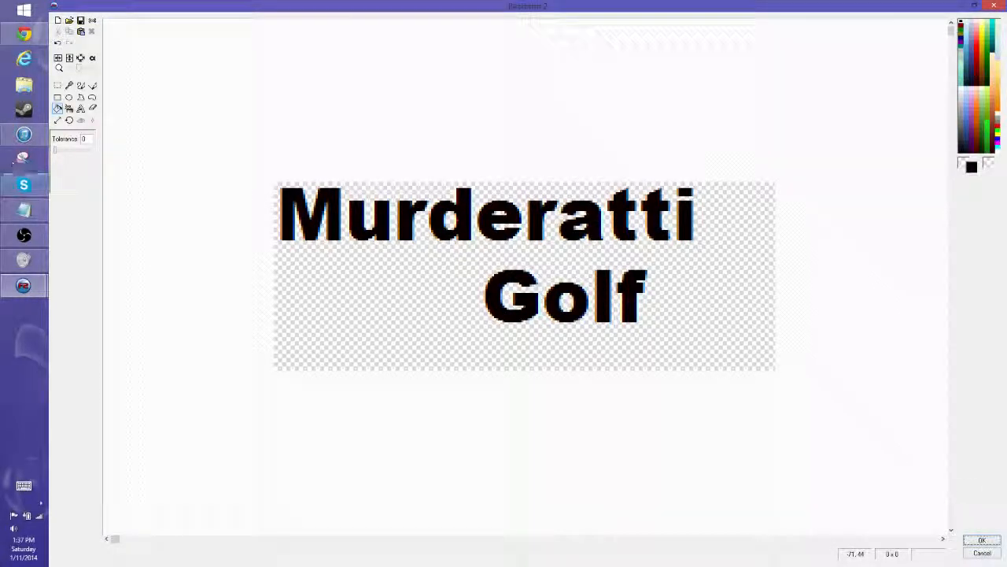
- Trim the canvas width without stretching the title, through 220, 215 and 208 down to 205
click(57, 120)
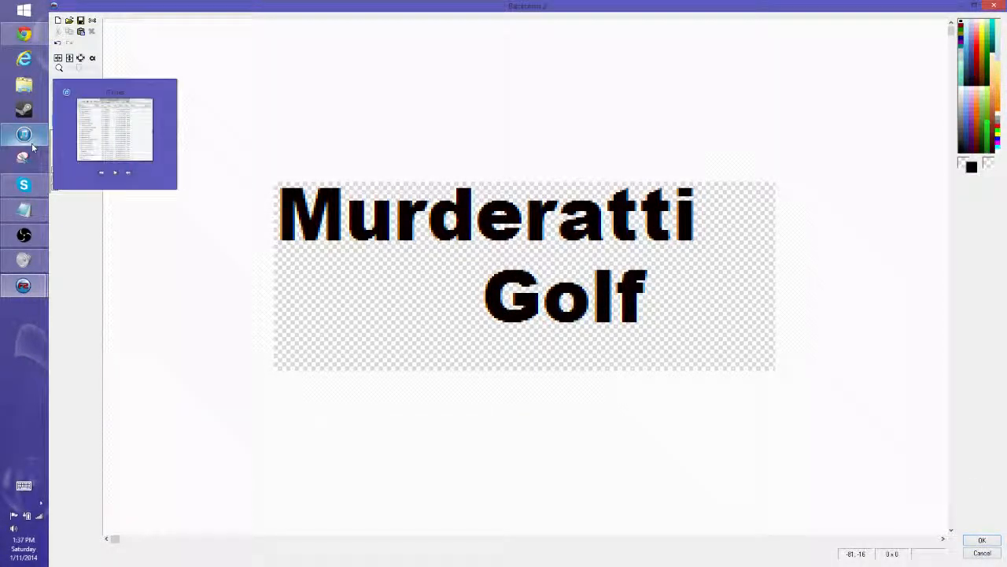
text(220)
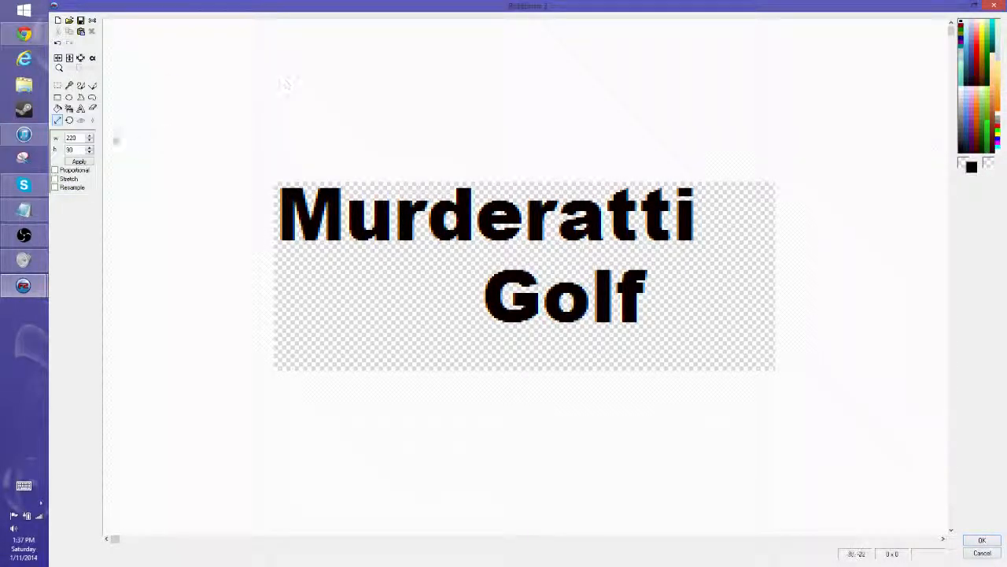
click(77, 162)
double_click(79, 138)
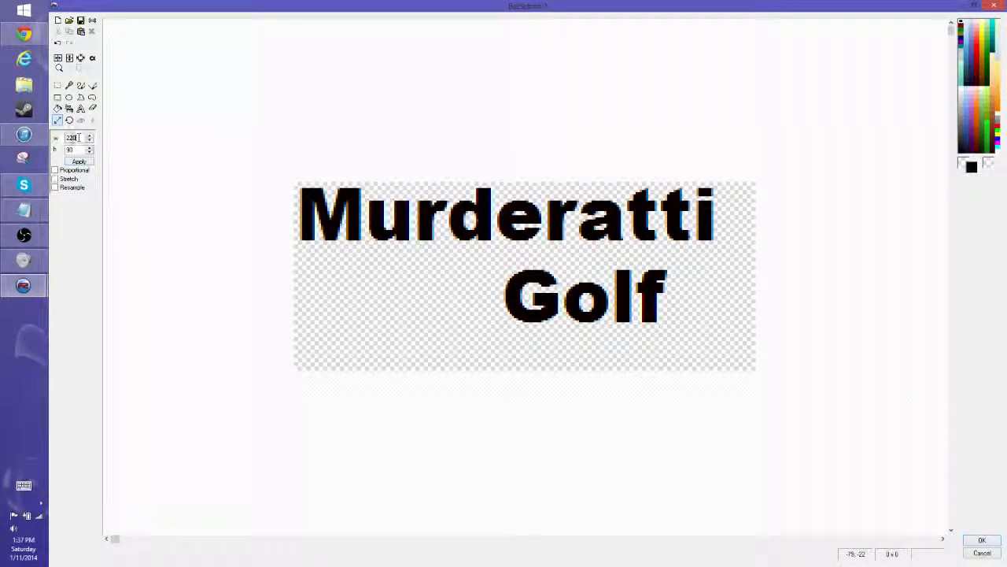
text(215)
click(79, 162)
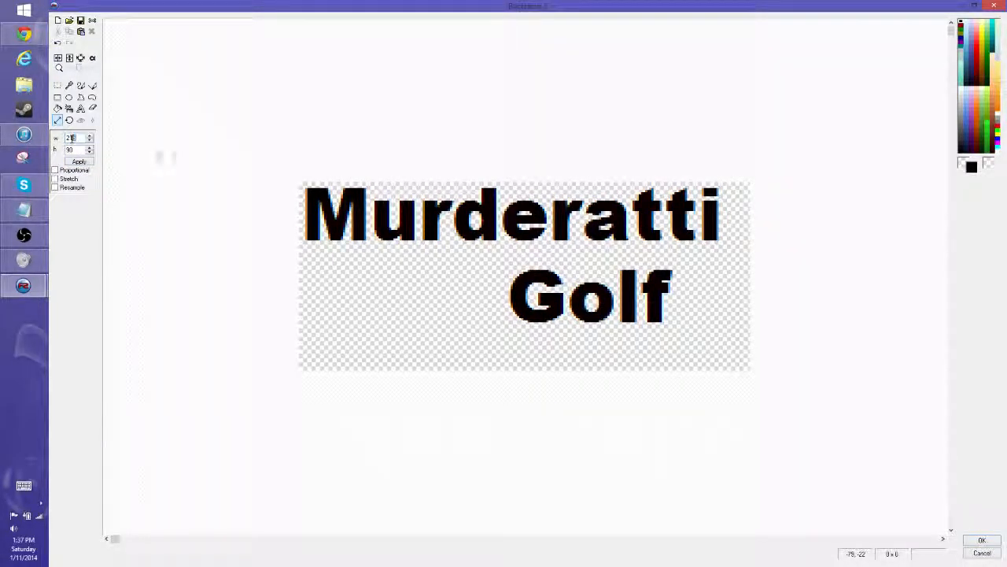
key(BackSpace)
key(BackSpace)
text(08)
click(83, 162)
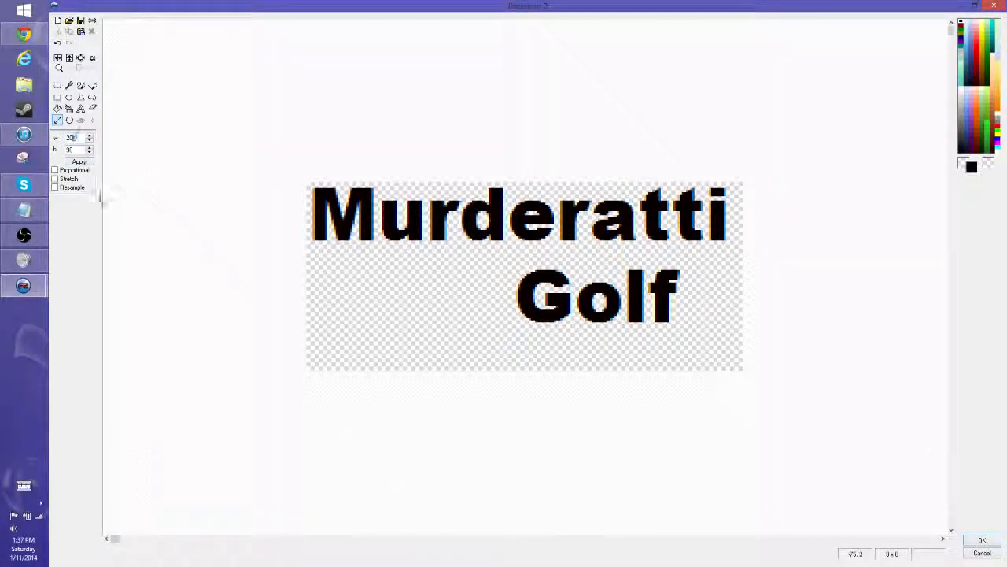
text(5)
click(80, 161)
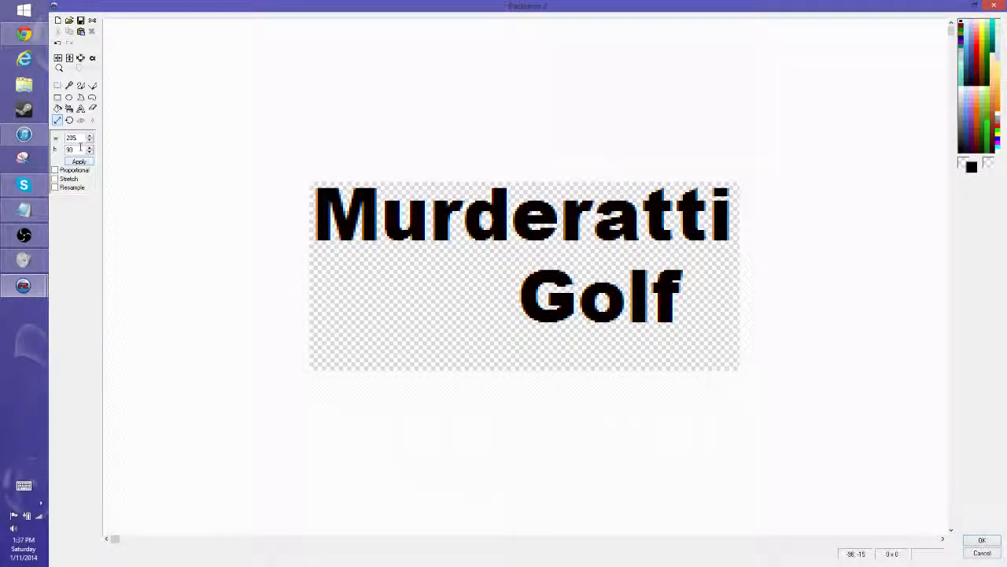
- Set the canvas height to 72 and accept the edited backdrop image
double_click(81, 148)
text(72)
click(80, 161)
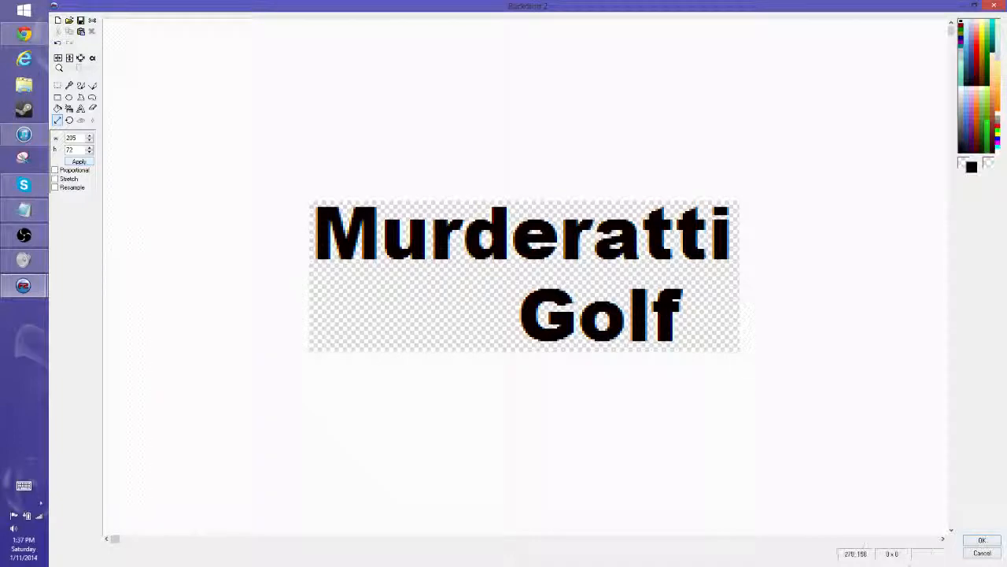
click(981, 540)
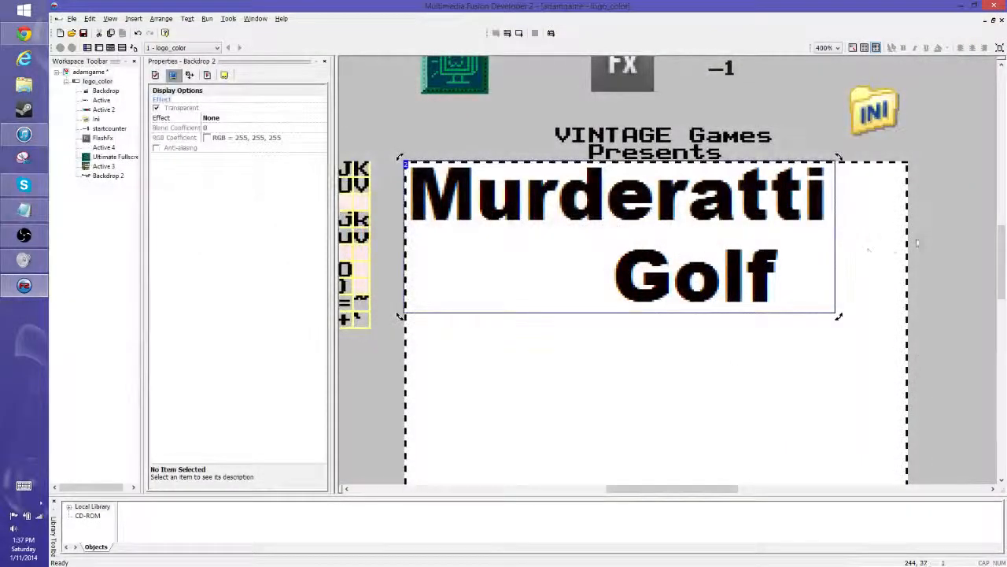
- Nudge the Murderatti Golf backdrop rightward and slightly down to centre it near the frame's upper edge
click(917, 243)
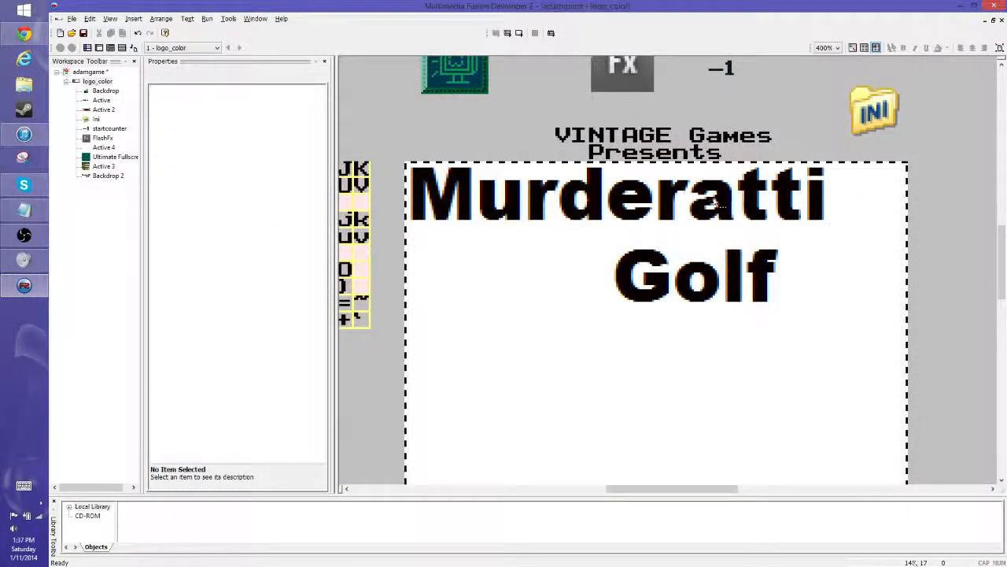
key(Right)
key(Right)
key(Right)
key(Right)
key(Down)
key(Down)
key(Right)
key(Right)
key(Right)
key(Right)
key(Right)
key(Right)
key(Right)
key(Right)
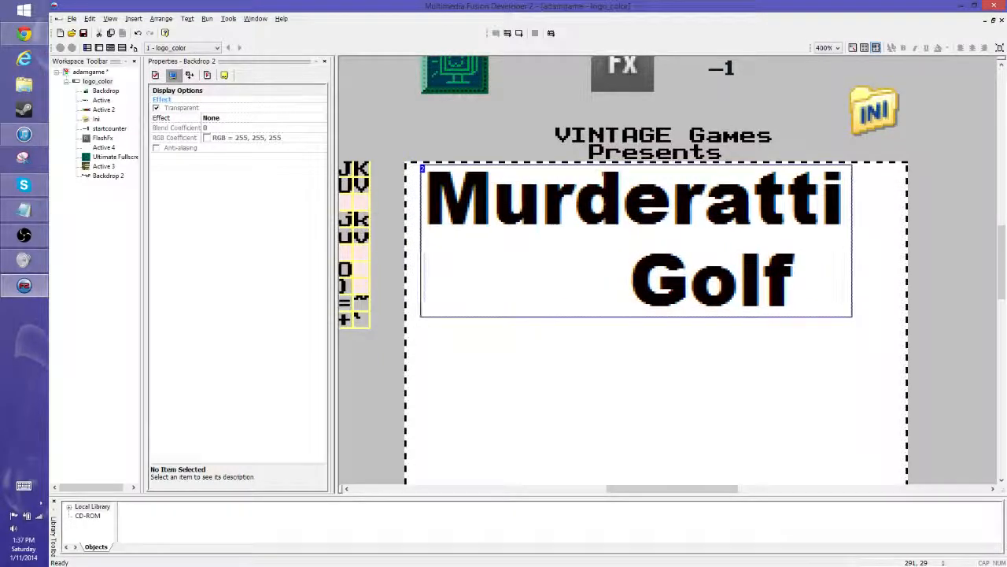
key(Right)
key(Right)
key(Right)
key(Right)
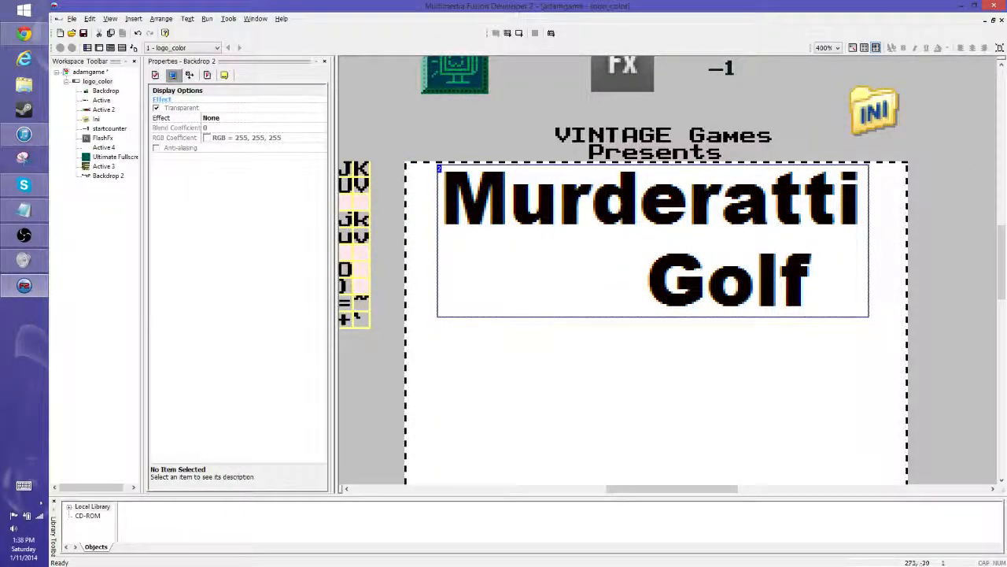
- Show the grid in the frame editor and adjust the title backdrop's vertical position just below the frame's upper edge
click(864, 47)
click(931, 178)
click(738, 176)
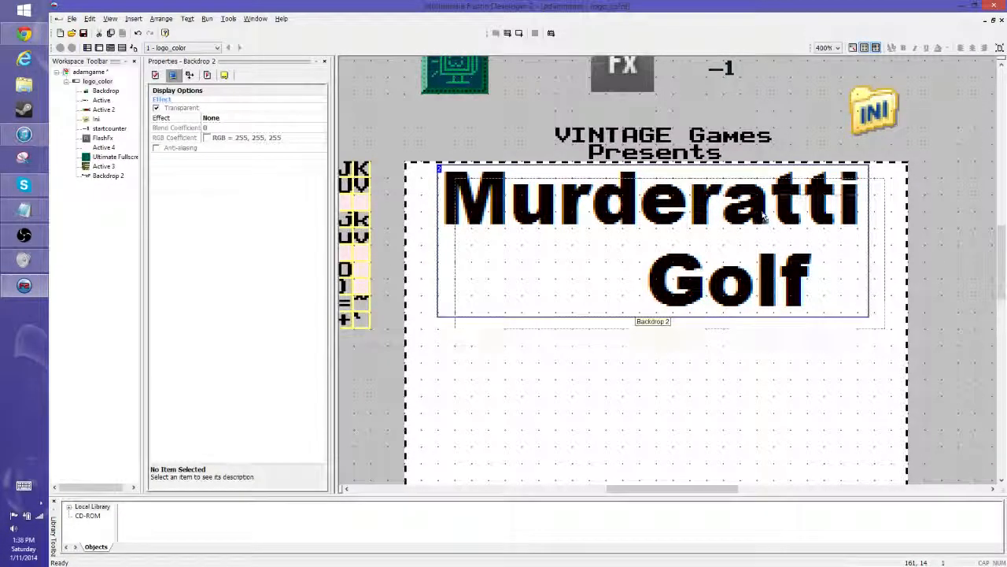
drag(733, 205, 737, 204)
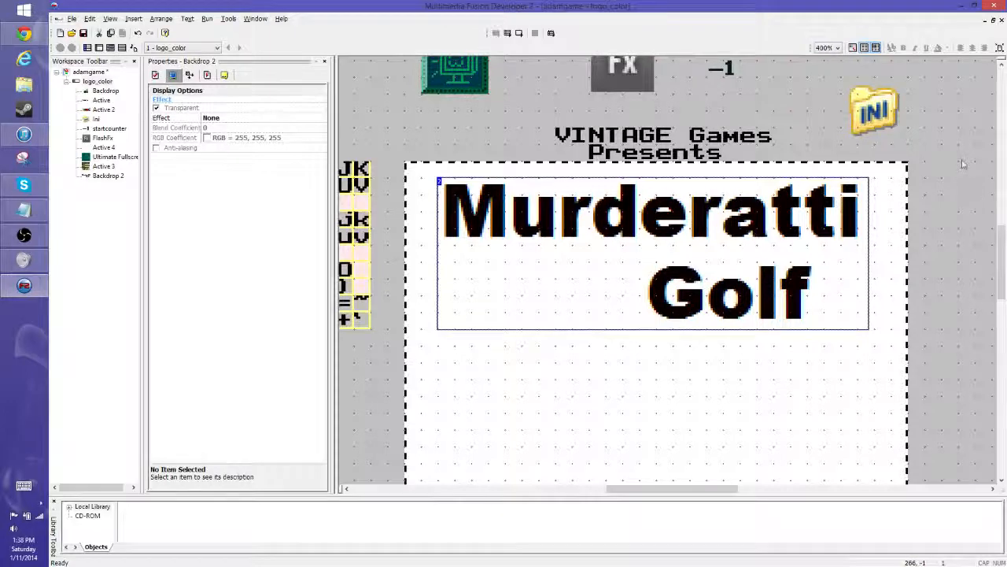
key(Up)
key(Up)
key(Up)
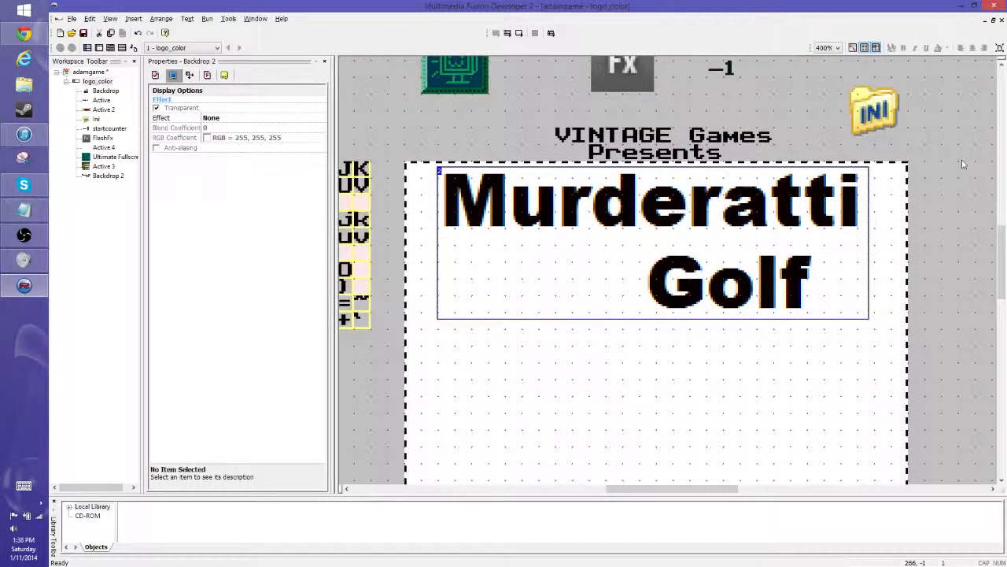
click(962, 163)
- Insert a String object and place it just below the word Golf in the frame
scroll(962, 164, down, 1)
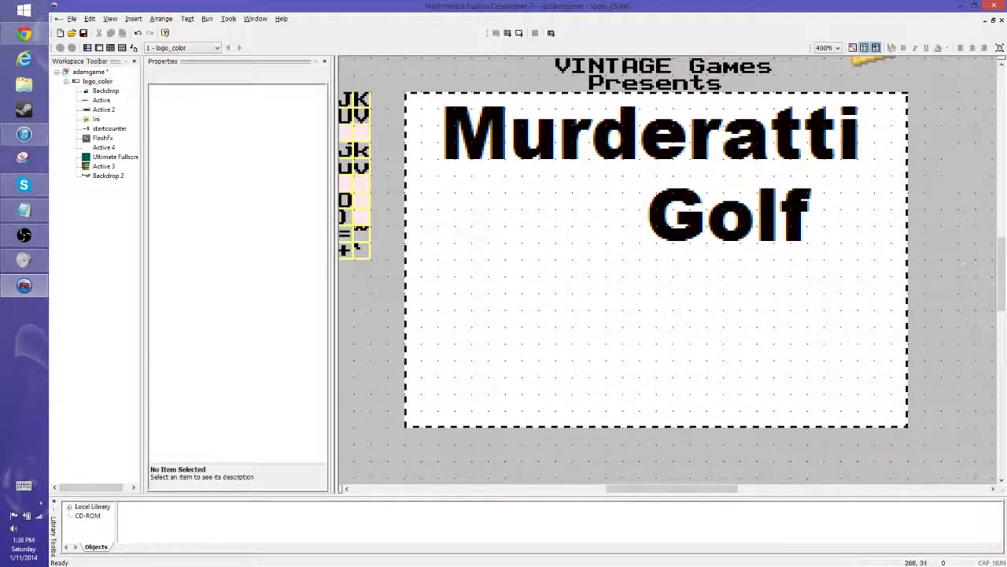
scroll(701, 288, up, 1)
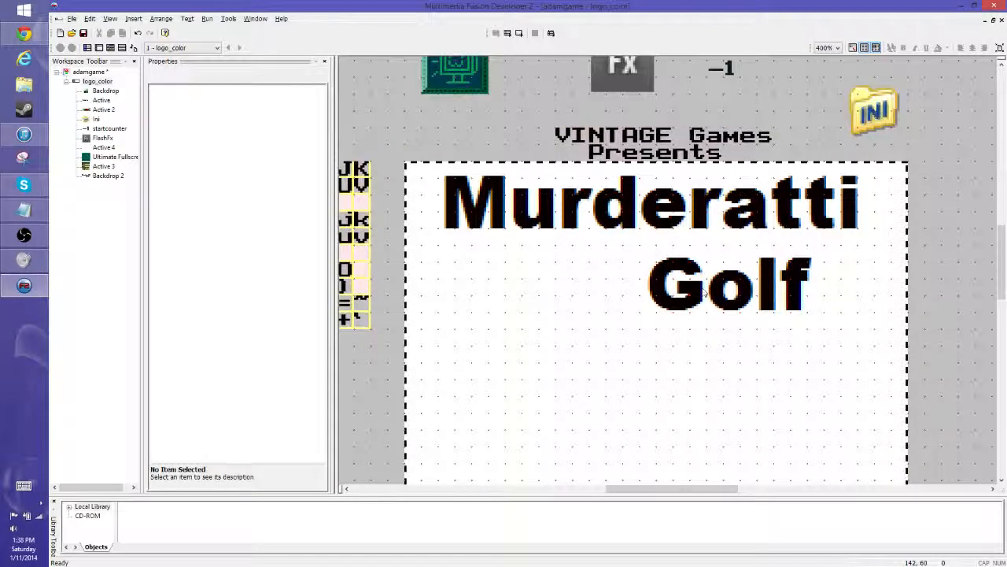
right_click(645, 354)
click(766, 407)
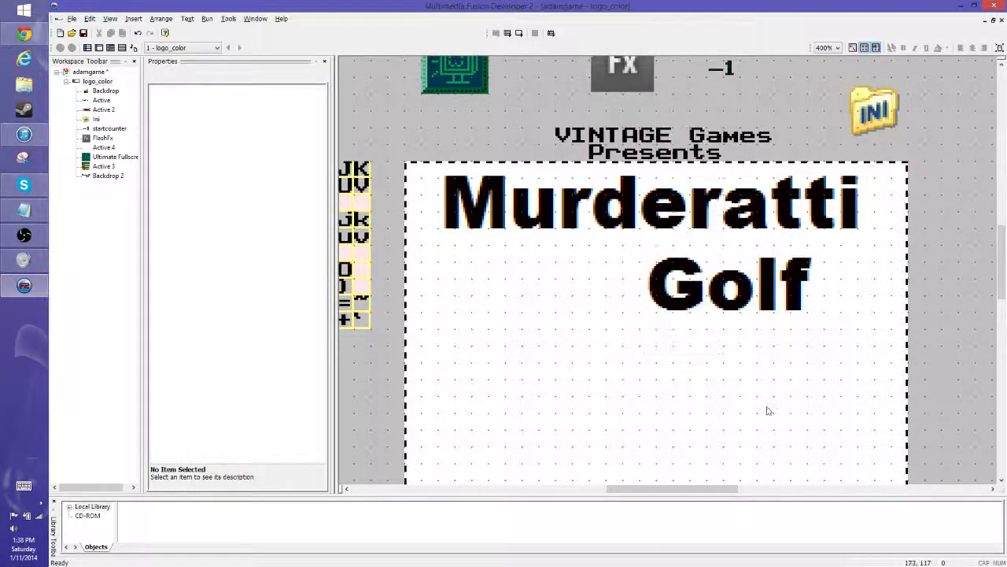
double_click(638, 345)
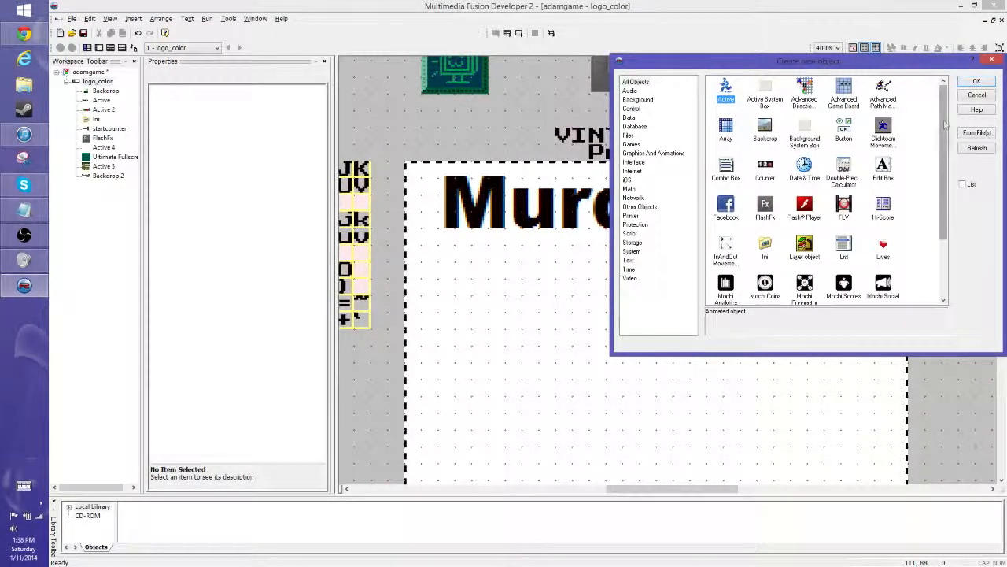
scroll(943, 180, down, 2)
click(804, 281)
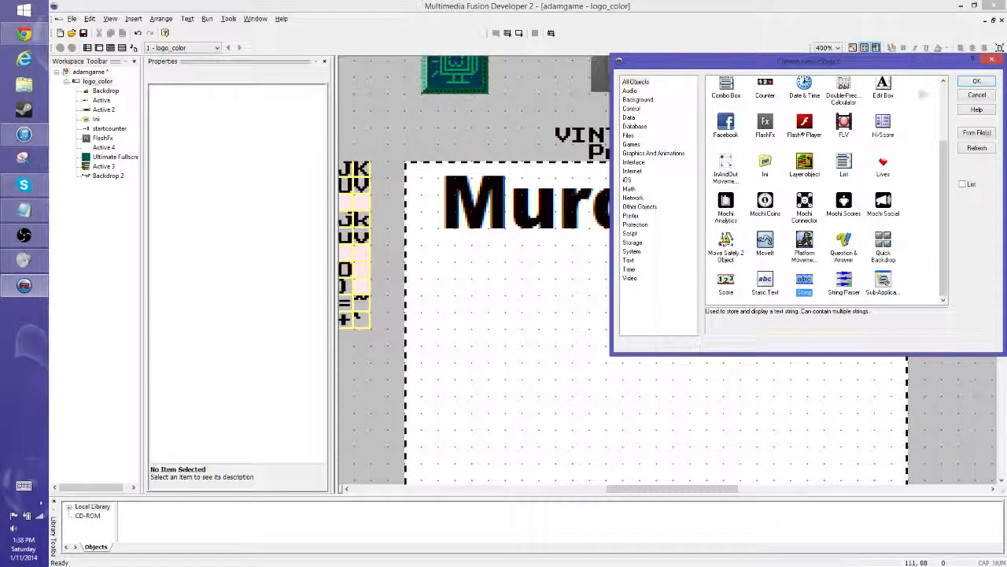
click(973, 82)
click(515, 404)
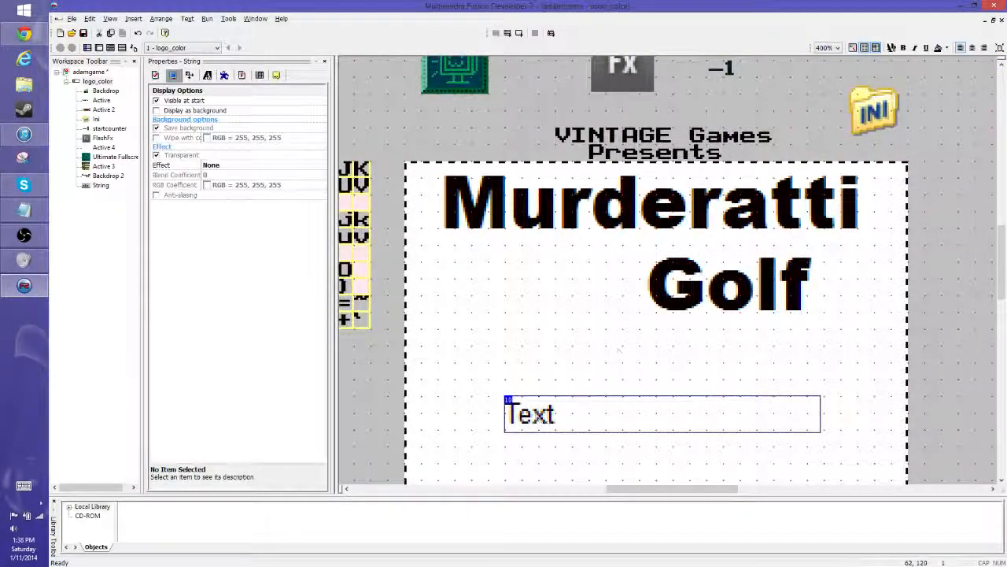
drag(520, 408, 575, 346)
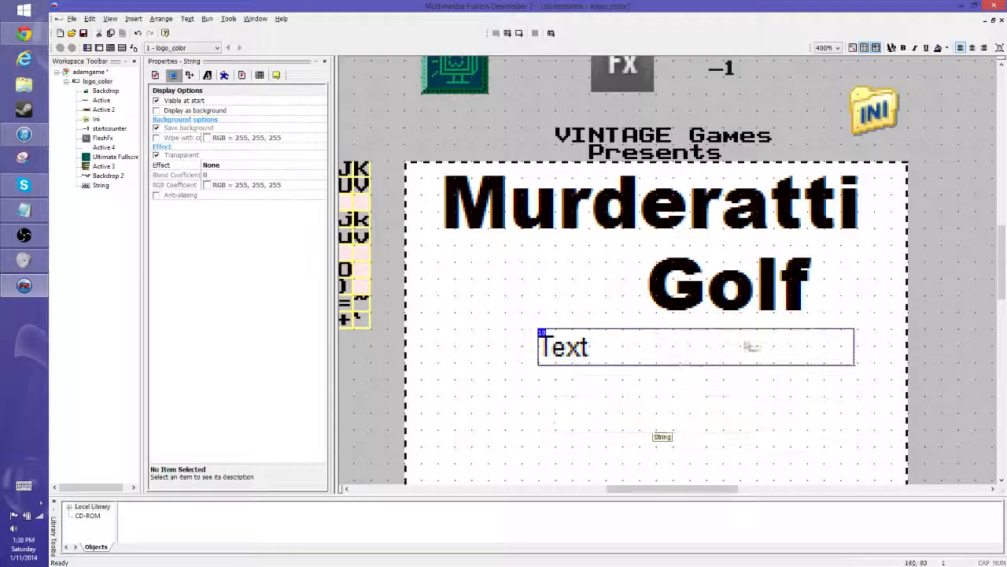
click(947, 258)
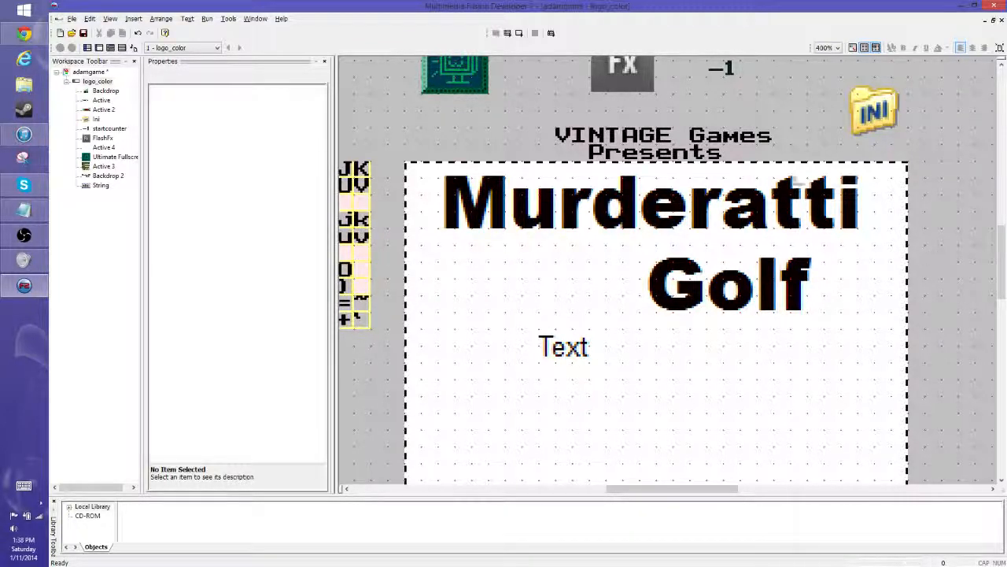
- Replace the string's placeholder text with "Select your club" and start a second line reading "Select your"
click(568, 352)
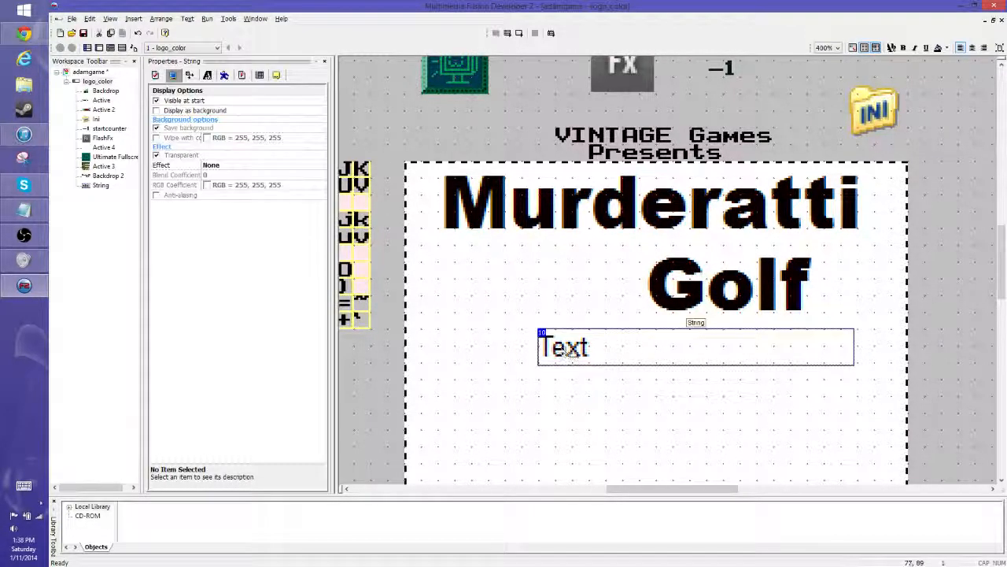
double_click(568, 352)
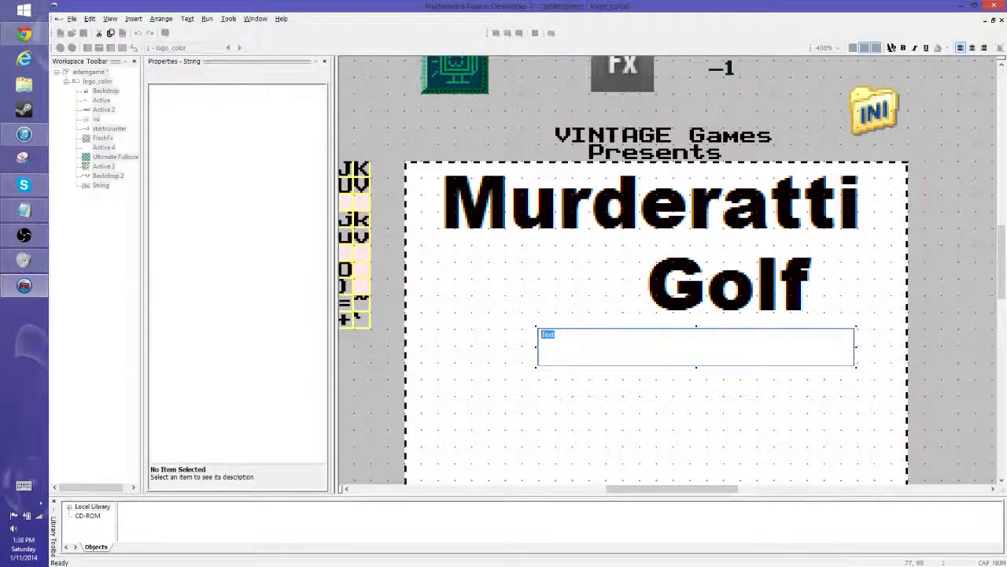
text(Select your club)
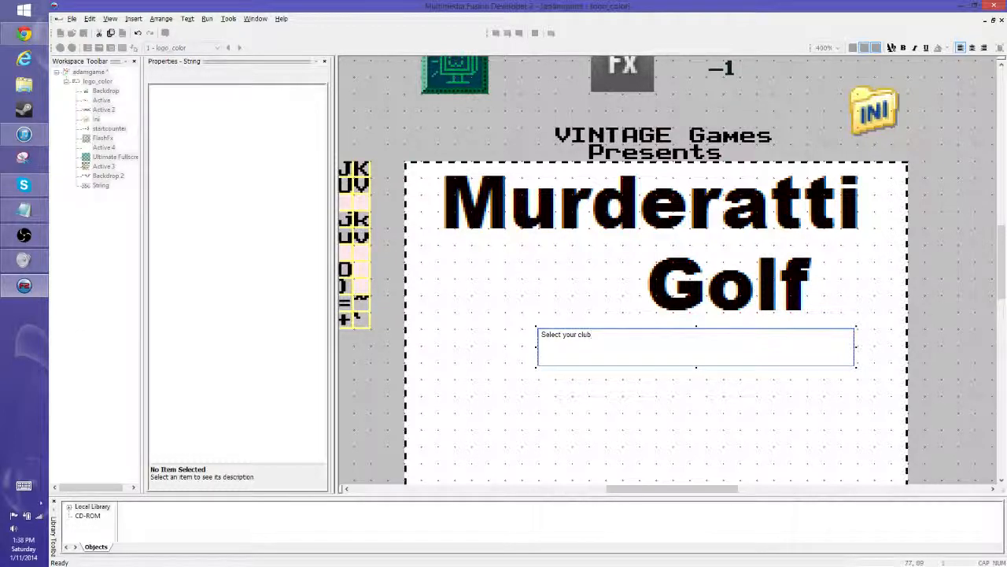
key(Return)
text(Select your)
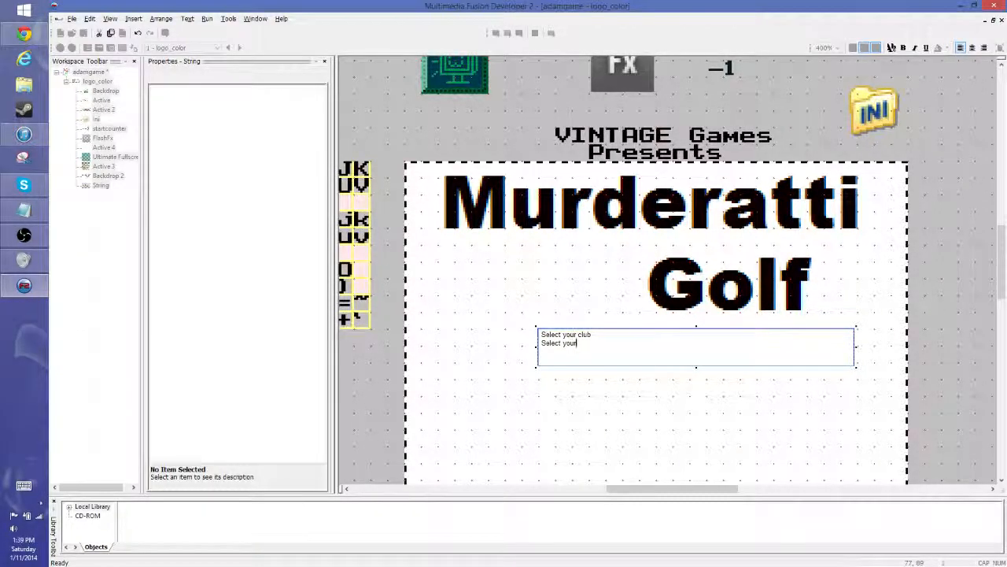
key(alt+Tab)
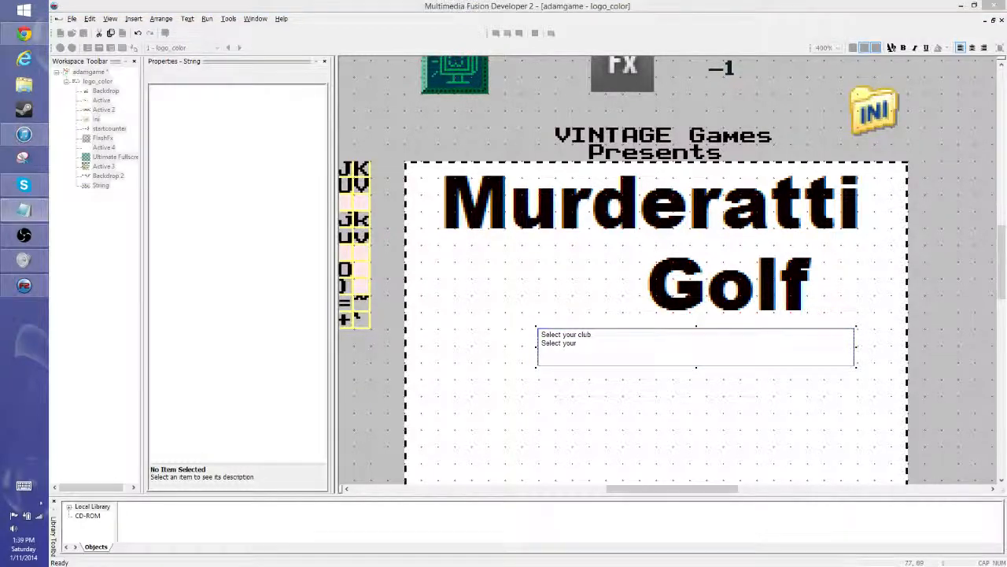
key(alt+Tab)
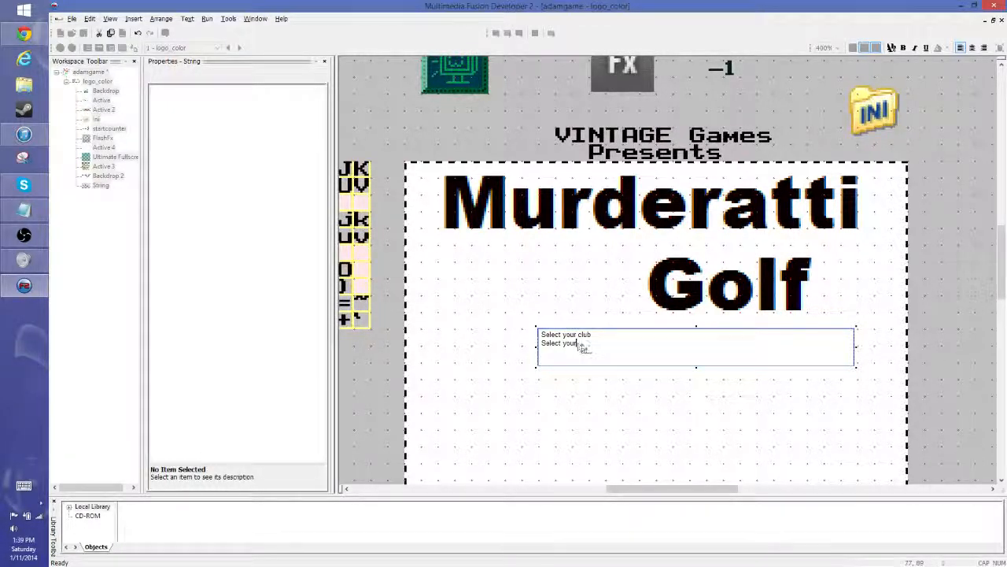
- Extend the string's first line to read "Select your club with Up and Down"
drag(580, 344, 540, 347)
click(604, 340)
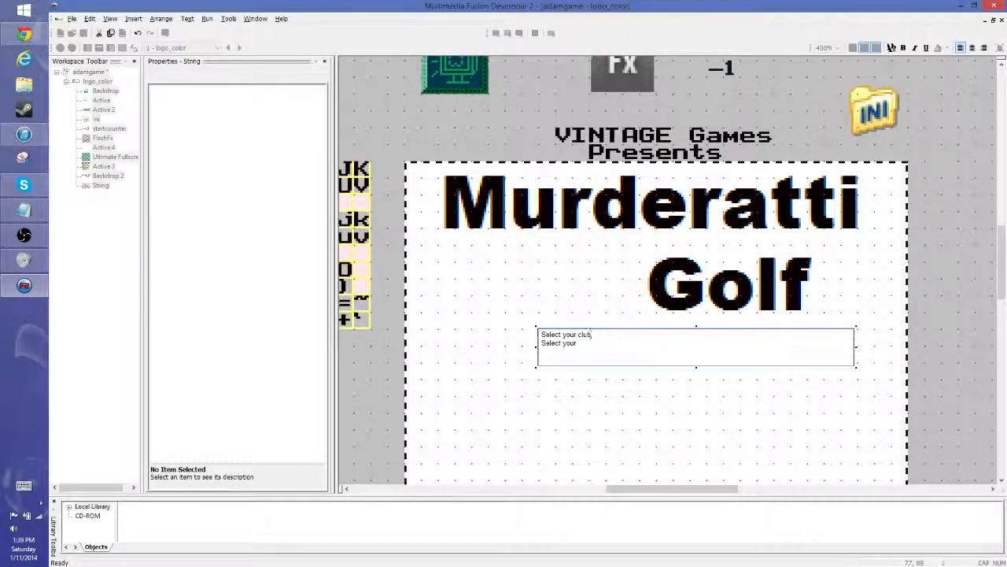
text(with Up and Down)
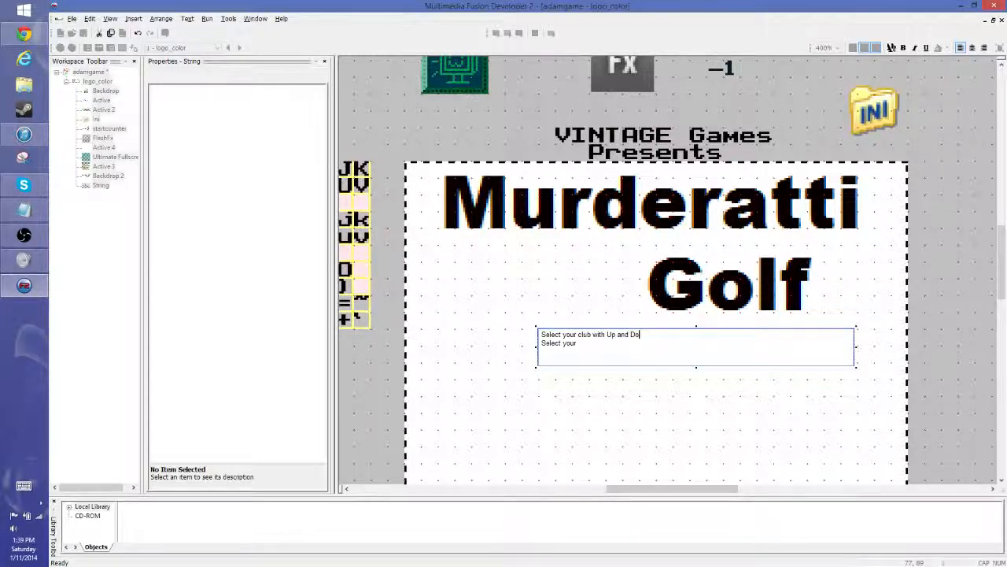
click(681, 396)
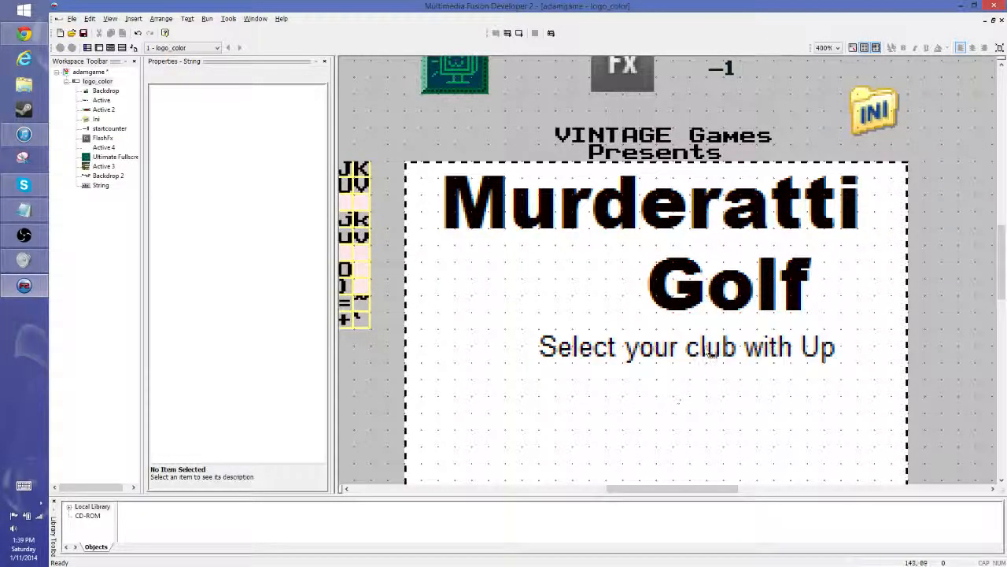
- Enlarge the string's box downward so it has room for two lines of text
double_click(706, 350)
click(610, 320)
click(606, 352)
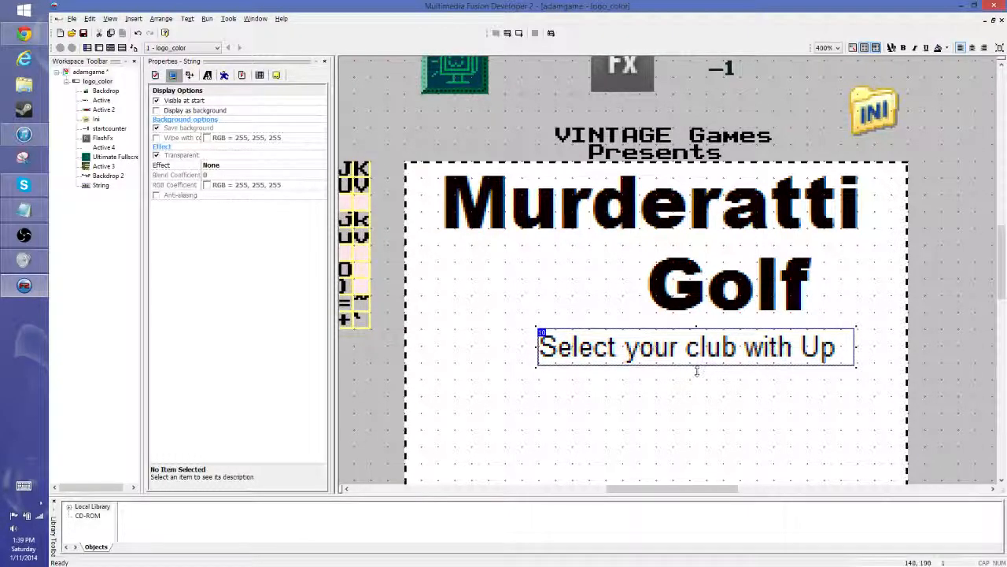
drag(696, 367, 698, 411)
- Remove the string's second line and complete the text as "Select your club with Up and Down Arrow Keys"
double_click(635, 383)
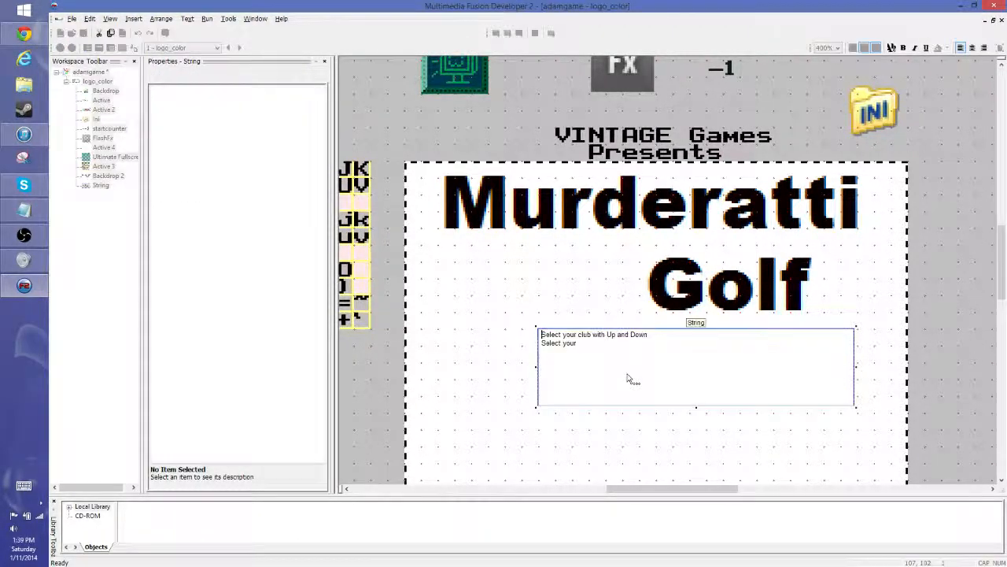
drag(578, 344, 504, 350)
key(Delete)
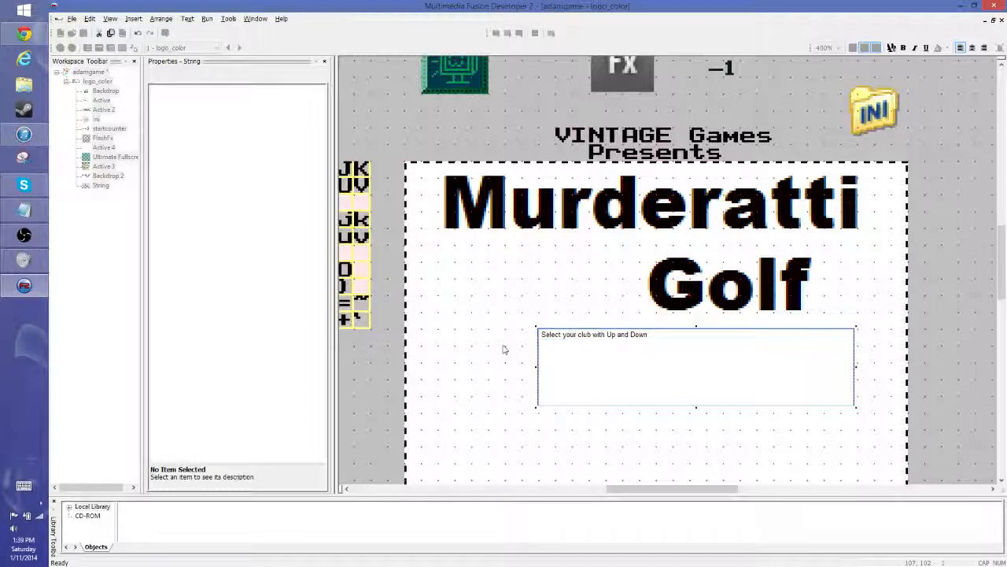
text(Arrow Keys)
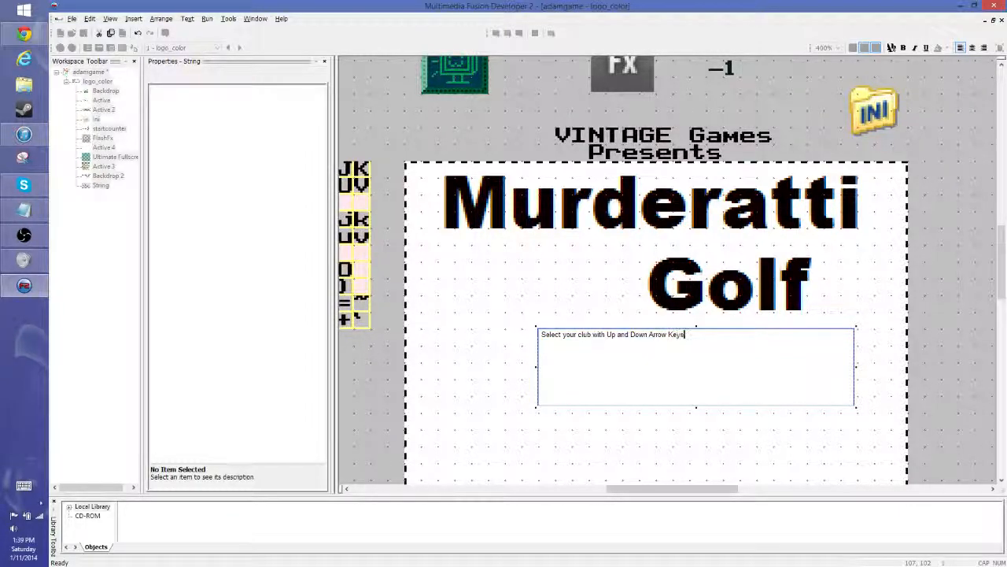
click(543, 315)
click(722, 373)
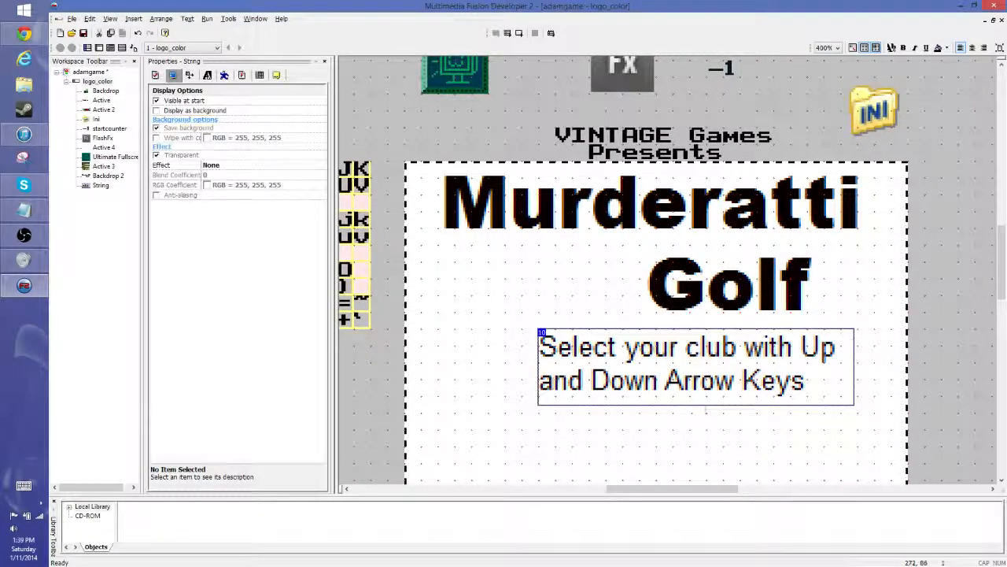
- Move the club-selection string slightly up and to the right, directly beneath the word Golf
click(960, 257)
scroll(959, 258, down, 1)
click(755, 284)
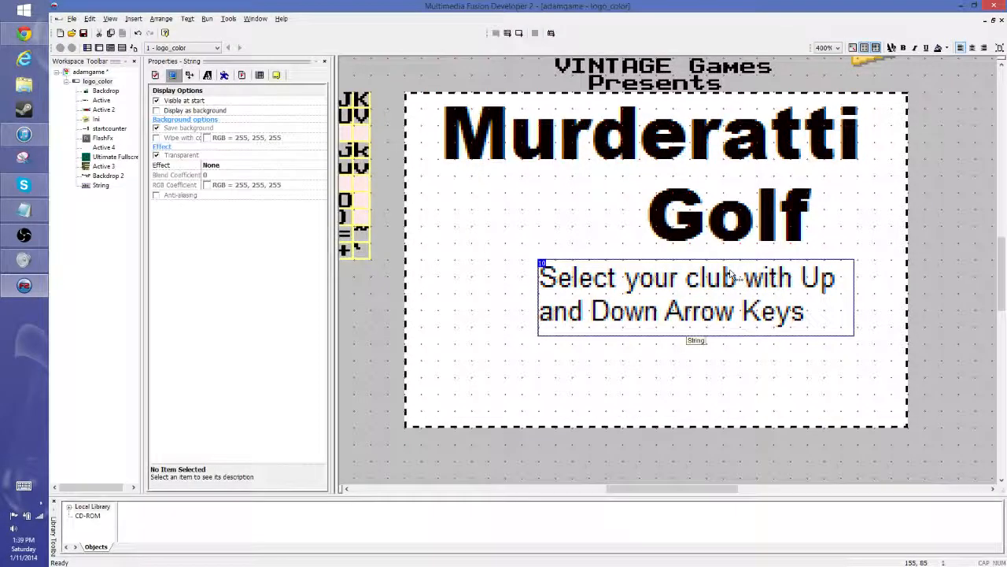
drag(737, 277, 753, 261)
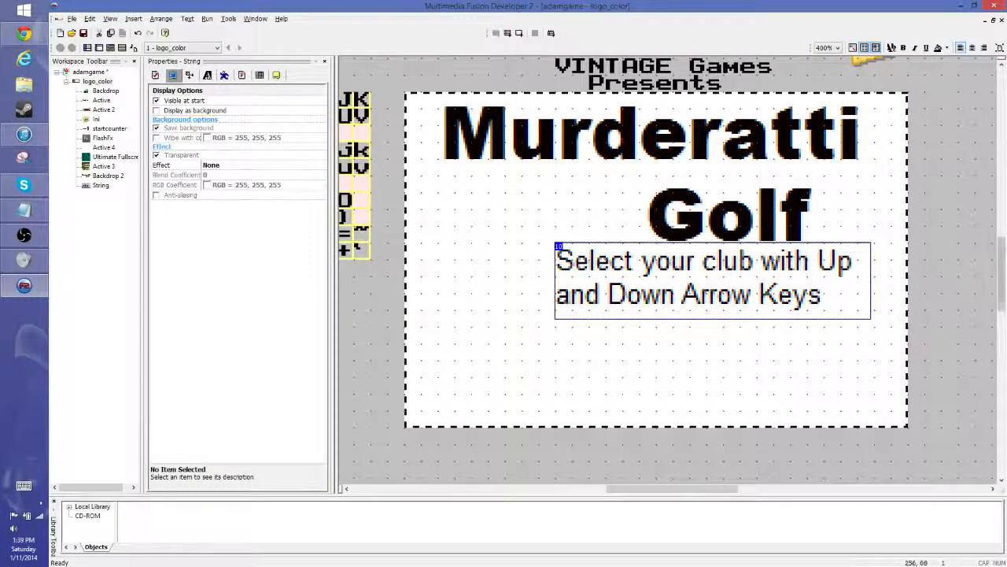
- Clone the club-selection string to place one independent copy directly below it
click(941, 228)
click(733, 268)
right_click(731, 258)
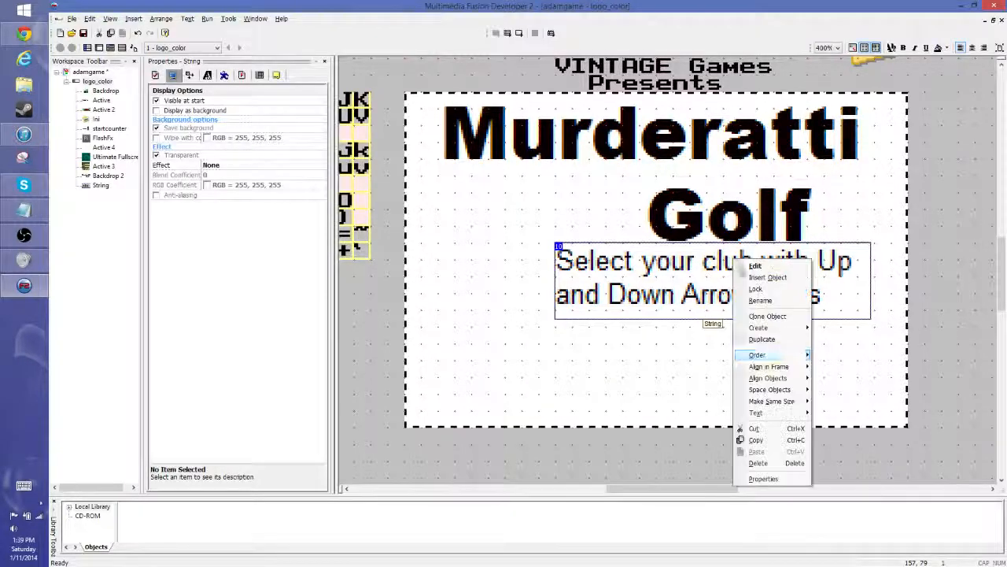
click(786, 318)
click(131, 188)
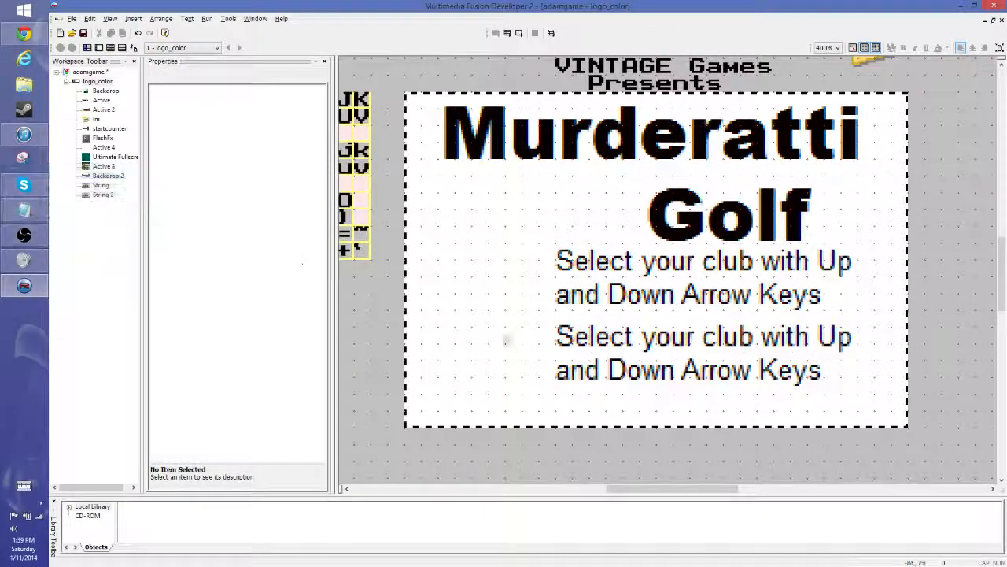
- Replace the cloned string's text with "Aim with Left and Right Arrow Keys"
double_click(683, 343)
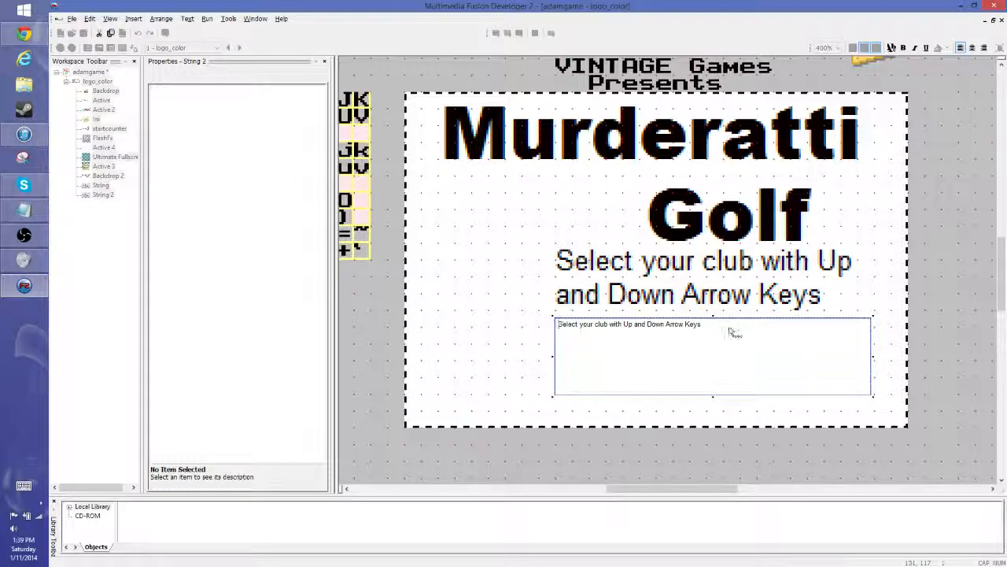
drag(730, 333, 421, 326)
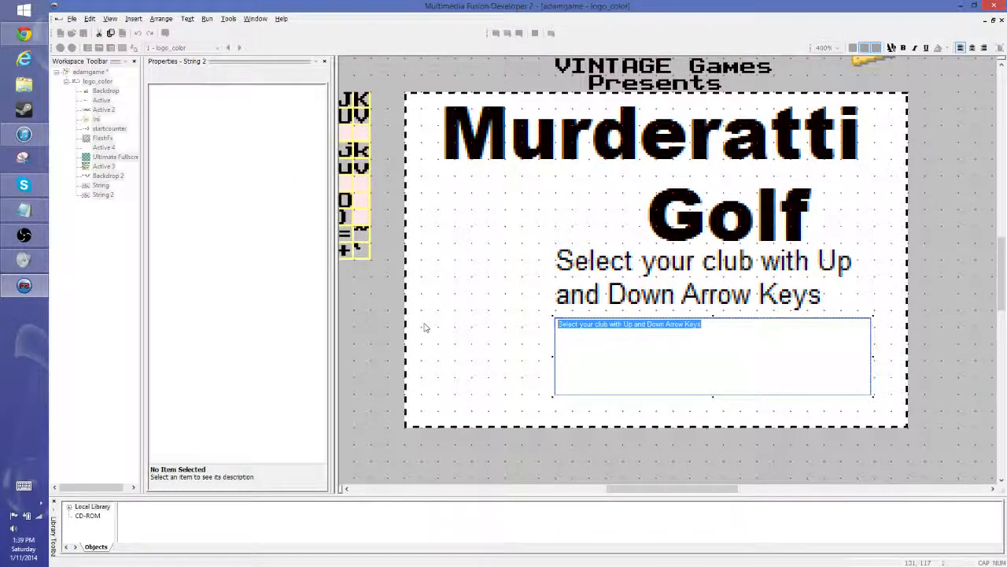
text(Aim with Left and Right)
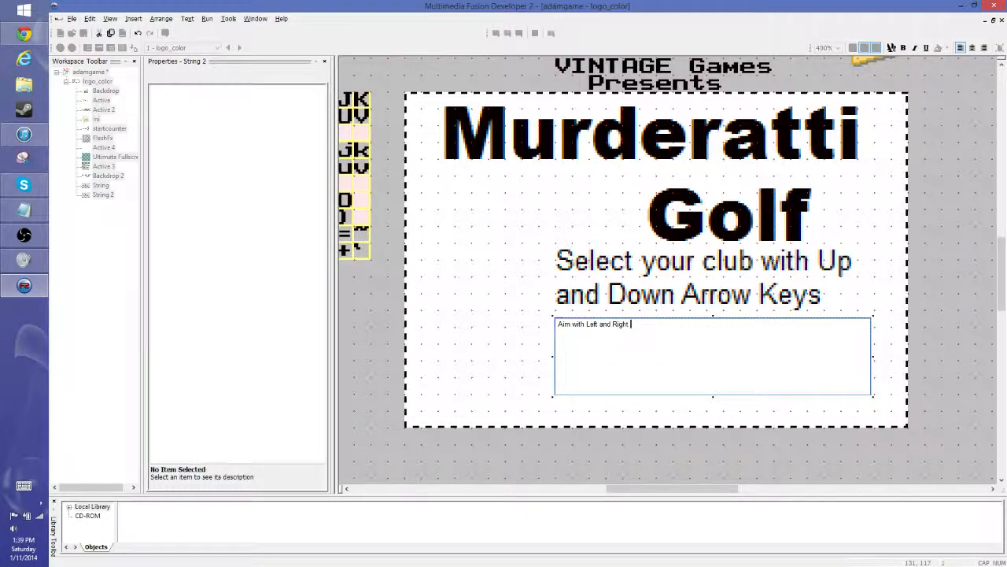
text( Arrow Keys)
click(421, 195)
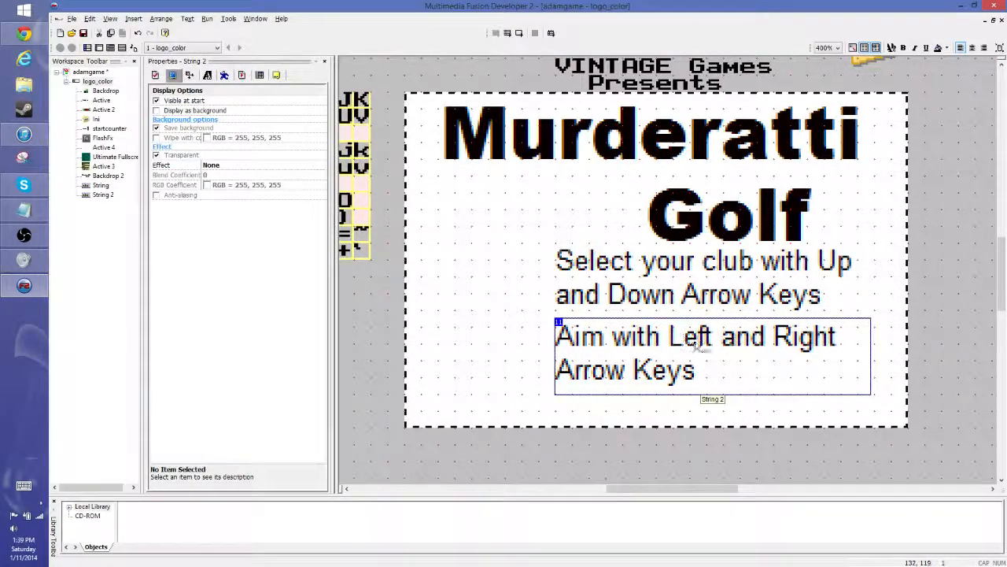
- Clone the aiming string in 2 rows and 1 column to place a third string below it
click(495, 277)
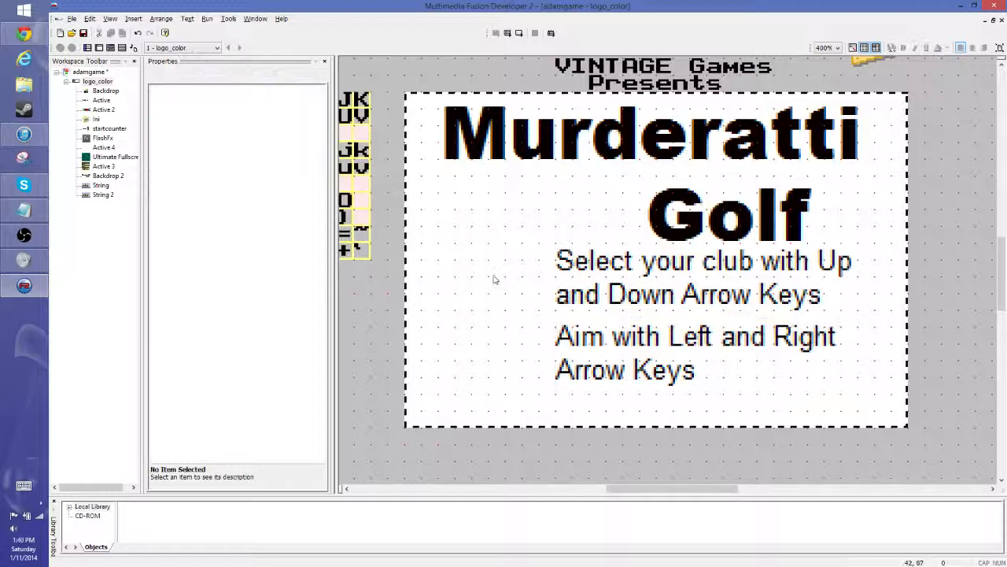
right_click(607, 340)
click(641, 393)
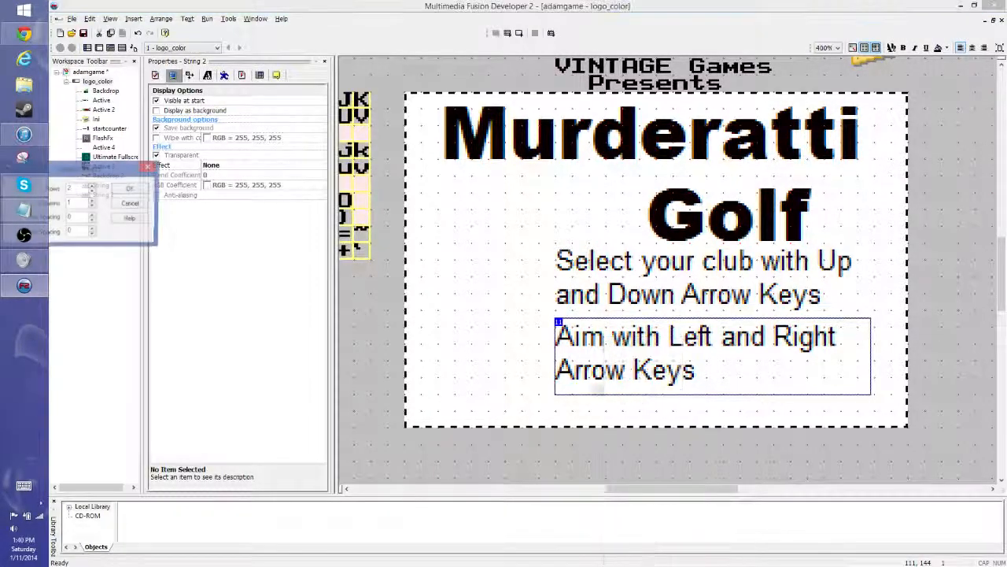
key(Return)
- Replace the third string's text with "Hit shot with spacebar"
double_click(617, 415)
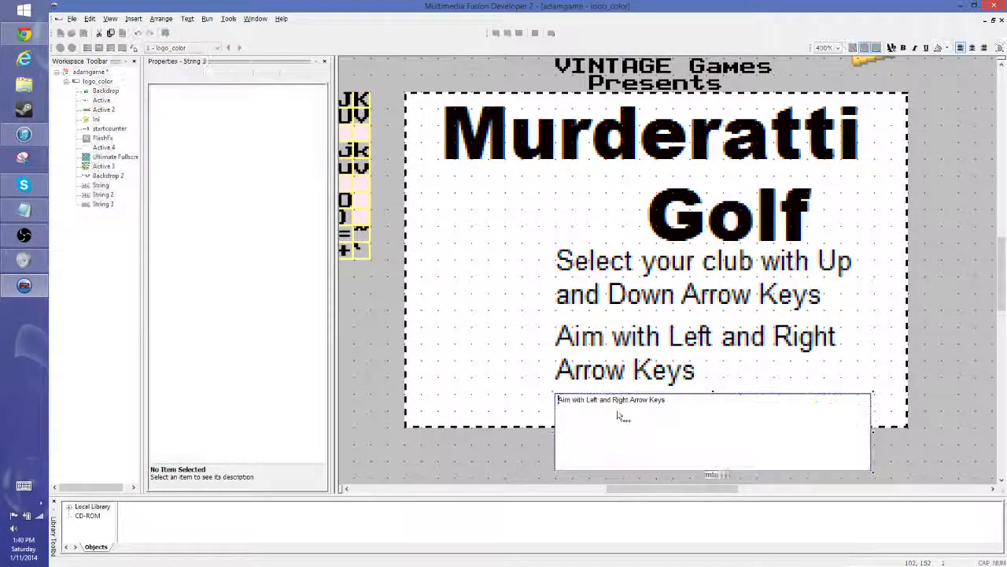
drag(560, 400, 720, 405)
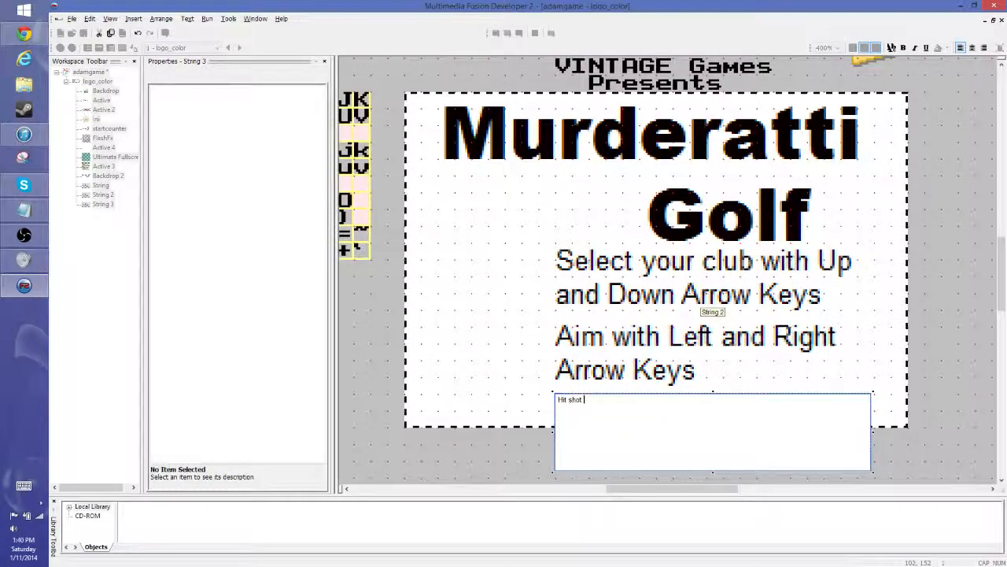
text(with spacebar)
click(558, 243)
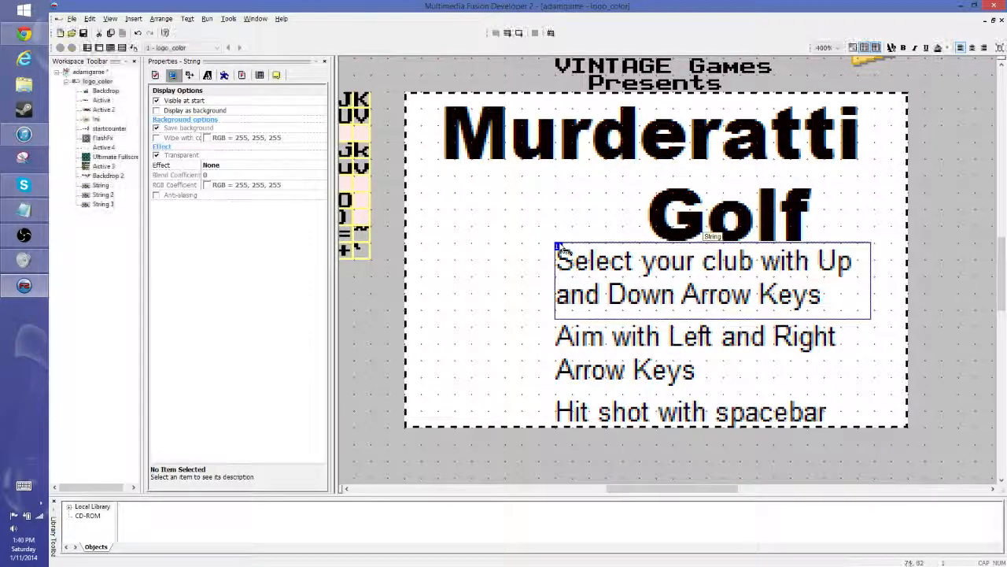
click(724, 416)
click(476, 301)
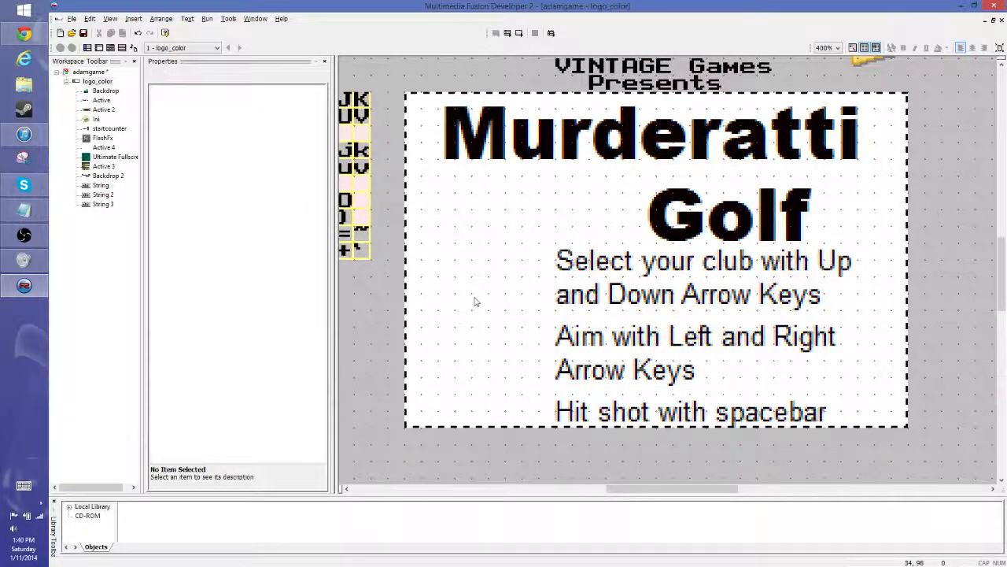
- Replace the club-selection string's text with "UP / DOWN - Select Club" and widen its box to the frame's right edge
click(689, 271)
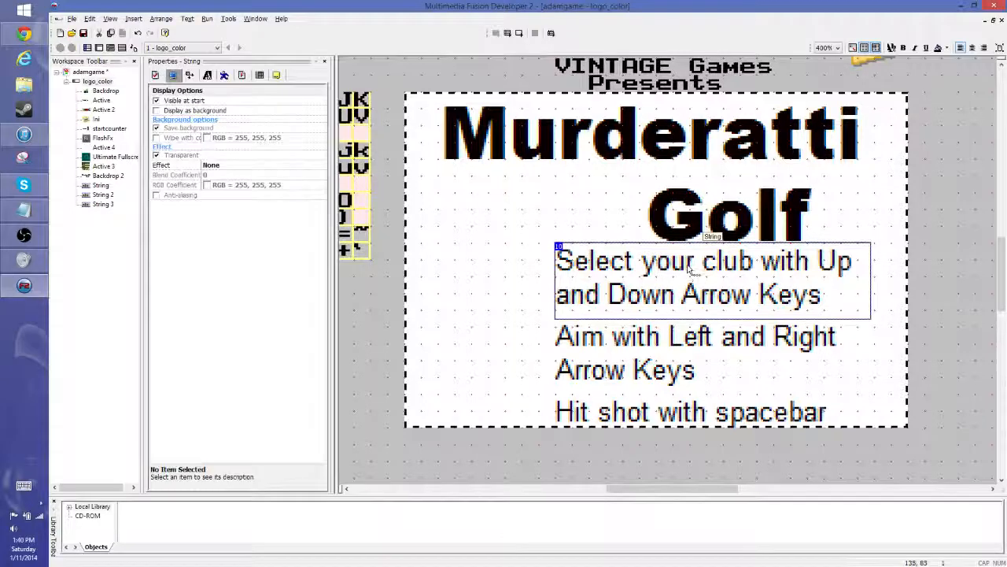
double_click(689, 270)
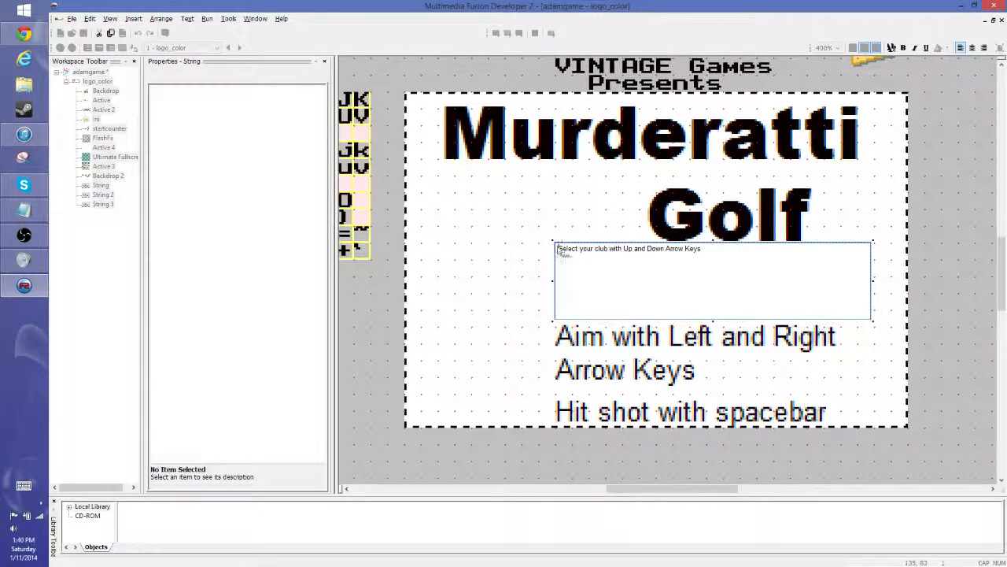
drag(555, 247, 740, 254)
text(UP / DOWN - Select Club)
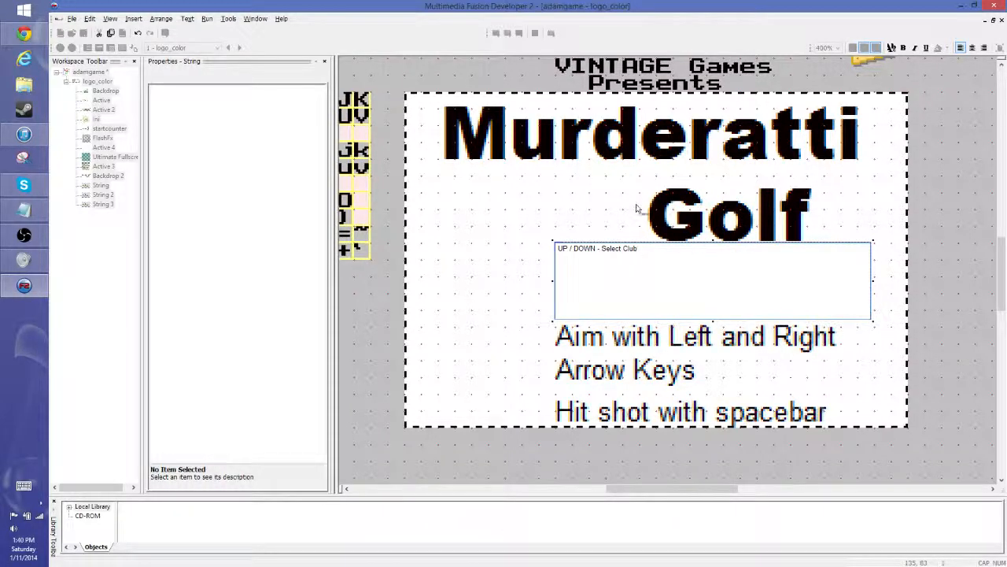
click(638, 208)
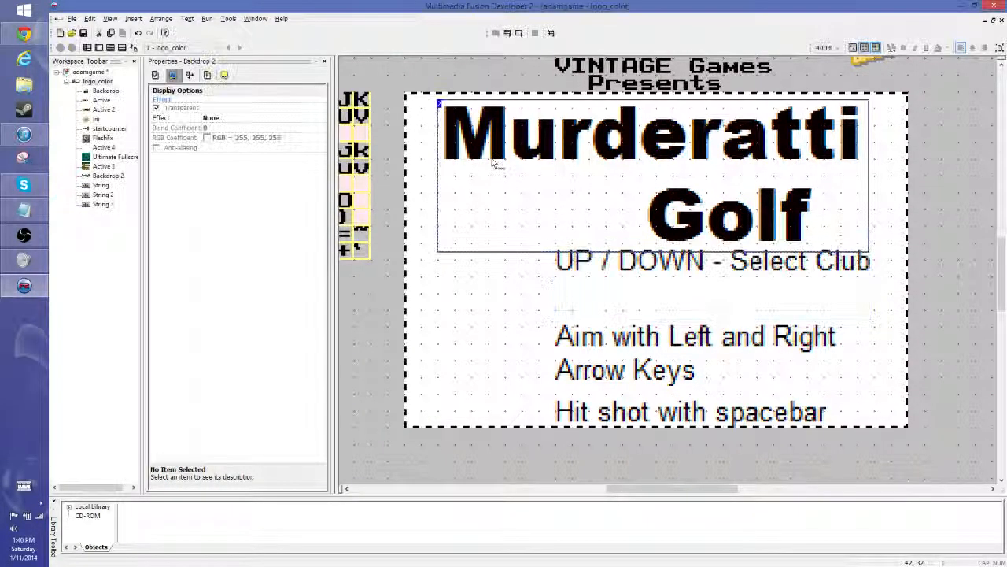
click(661, 303)
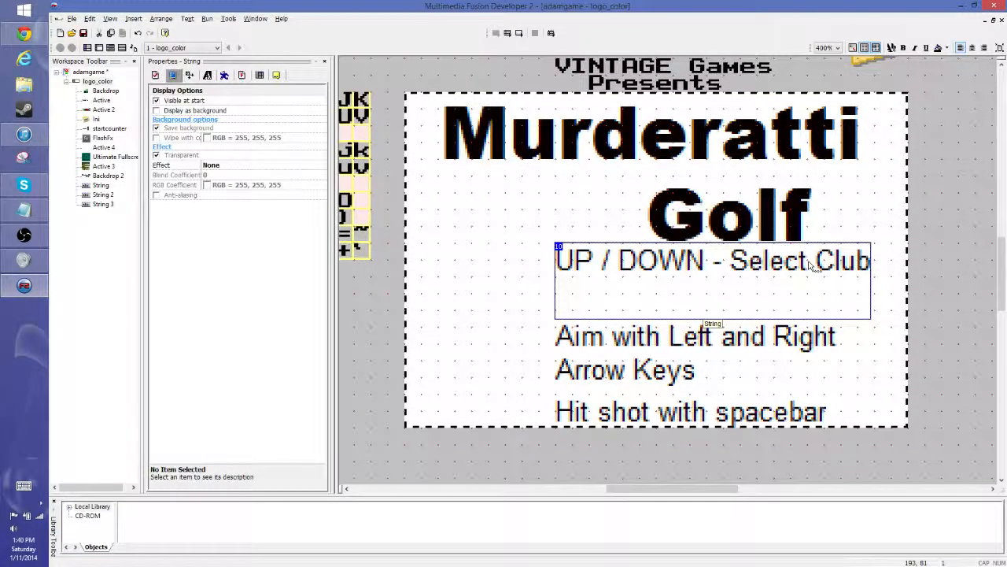
drag(874, 281, 907, 283)
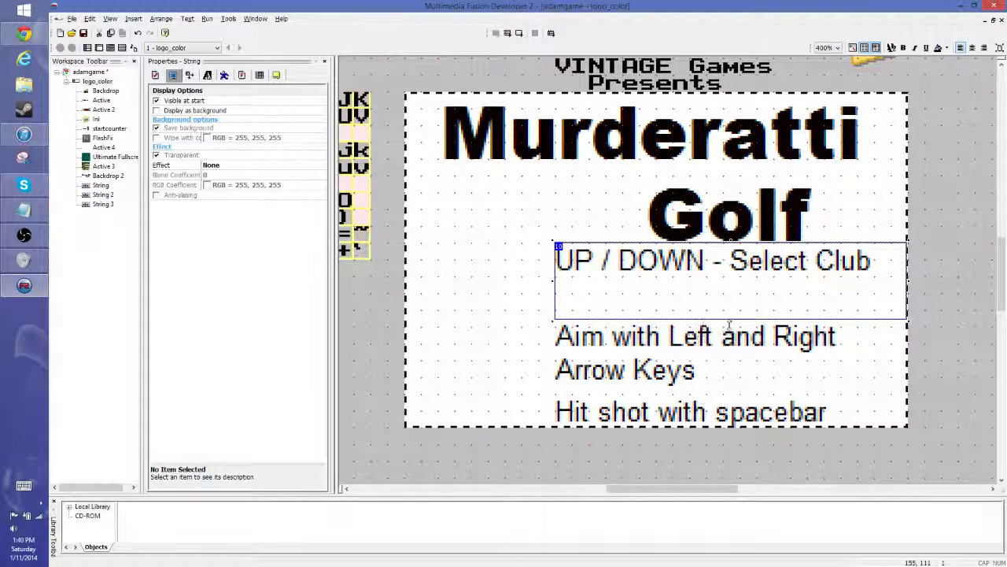
- Shorten the club-selection string's box to one line and replace the aiming string's text with "LEFT / RIGHT - Aim shot"
drag(729, 319, 721, 275)
click(712, 294)
double_click(646, 344)
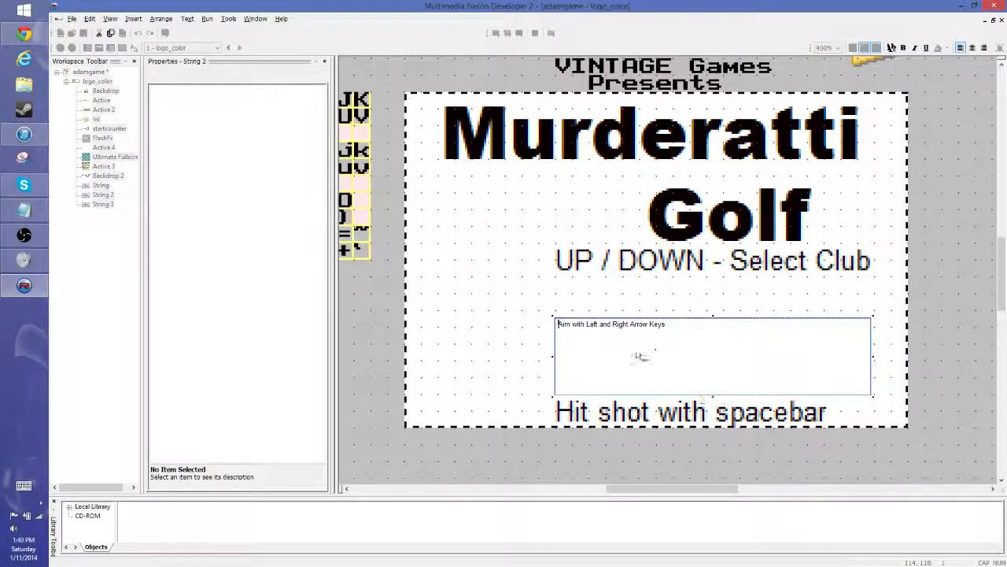
drag(704, 335, 510, 358)
text(LEFT / RIGHT - Aim shot)
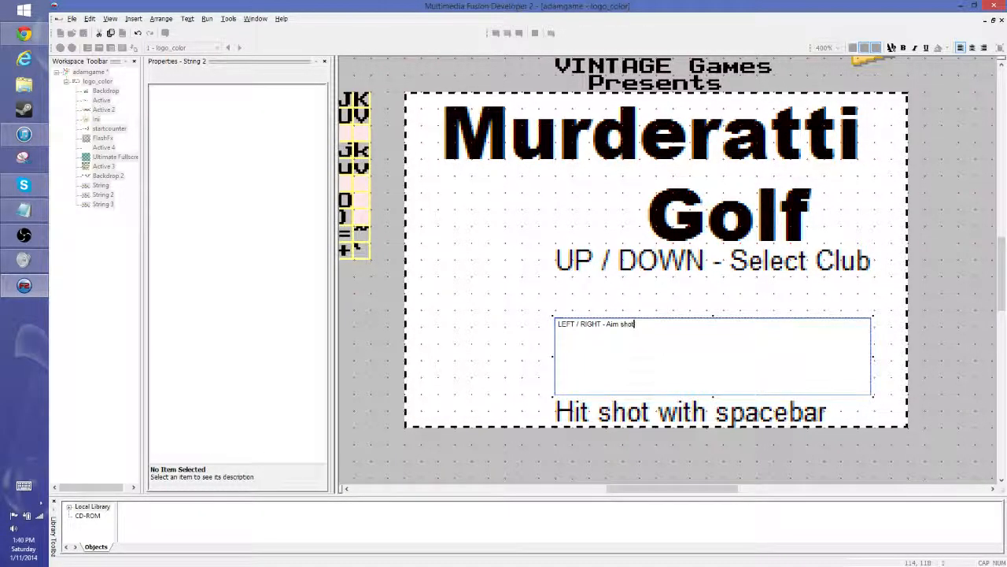
click(541, 275)
- Shorten the aiming string's box to one line of text and move it up directly beneath the club-selection string
click(742, 353)
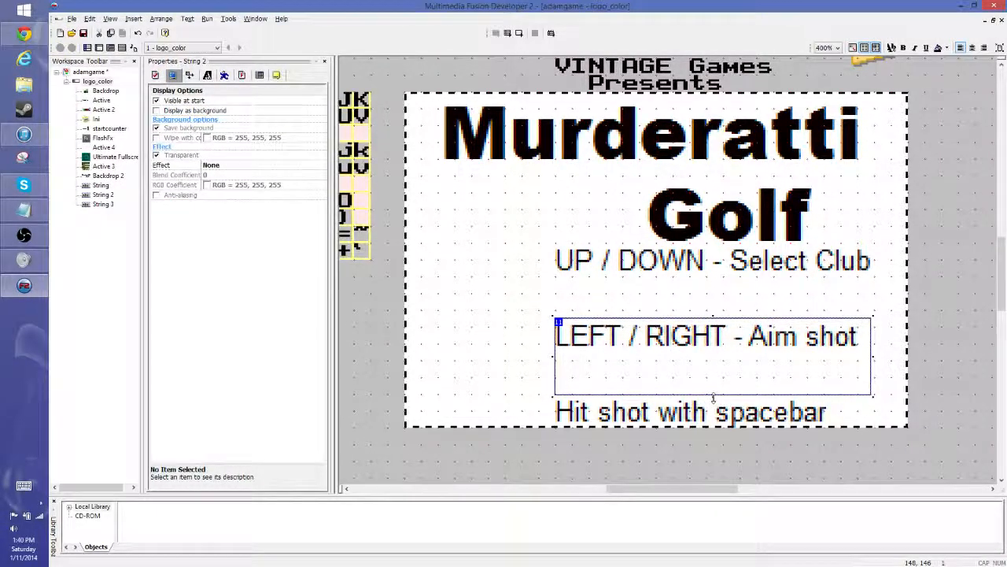
drag(713, 396, 711, 349)
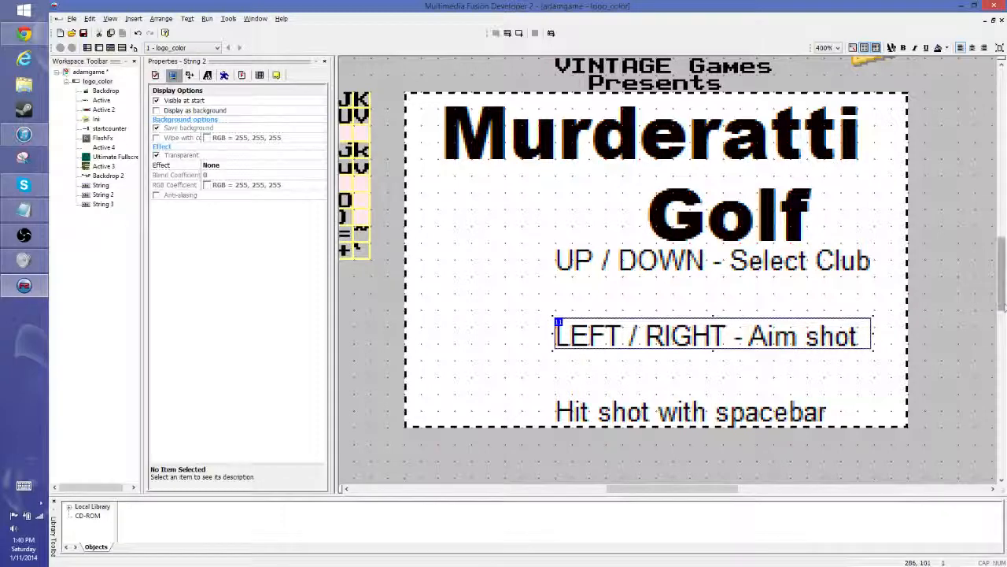
key(Up)
key(Up)
key(Up)
key(Up)
key(Up)
key(Up)
key(Up)
key(Up)
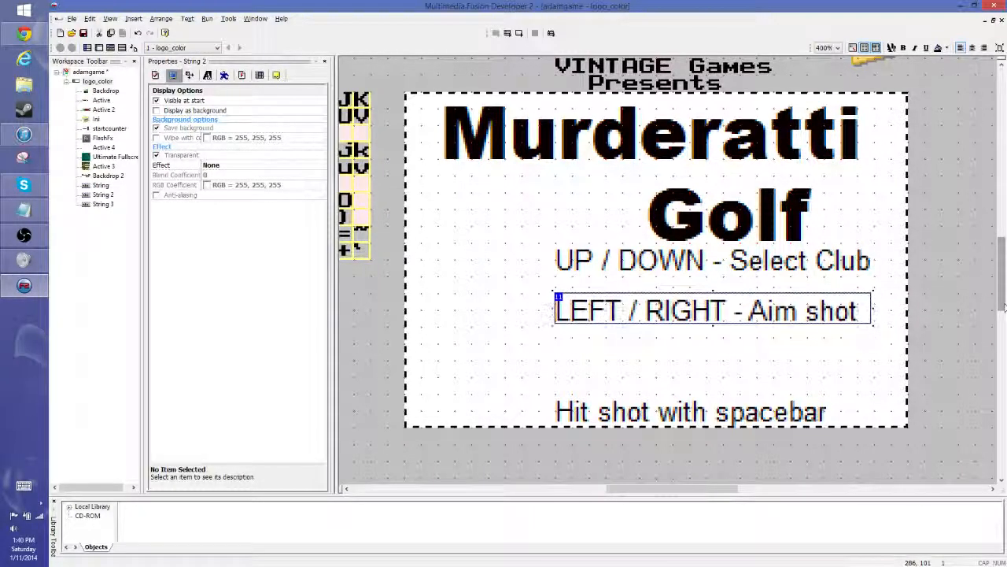
key(Up)
key(Up)
key(Up)
key(Up)
key(Up)
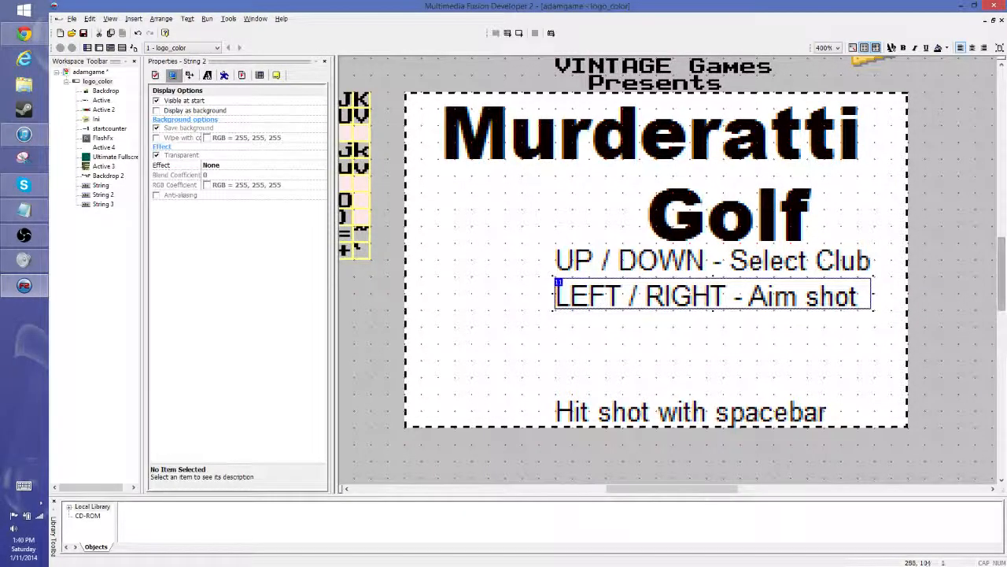
- Move the third string directly beneath the aiming string and replace its text with "SPACEBAR - Start shot"
click(700, 411)
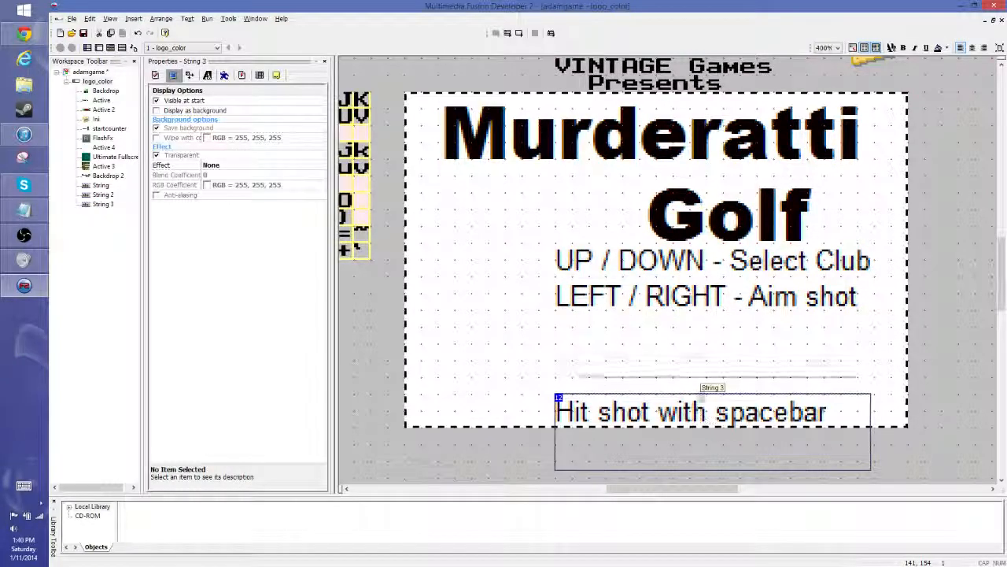
drag(700, 421, 521, 325)
text(SPA)
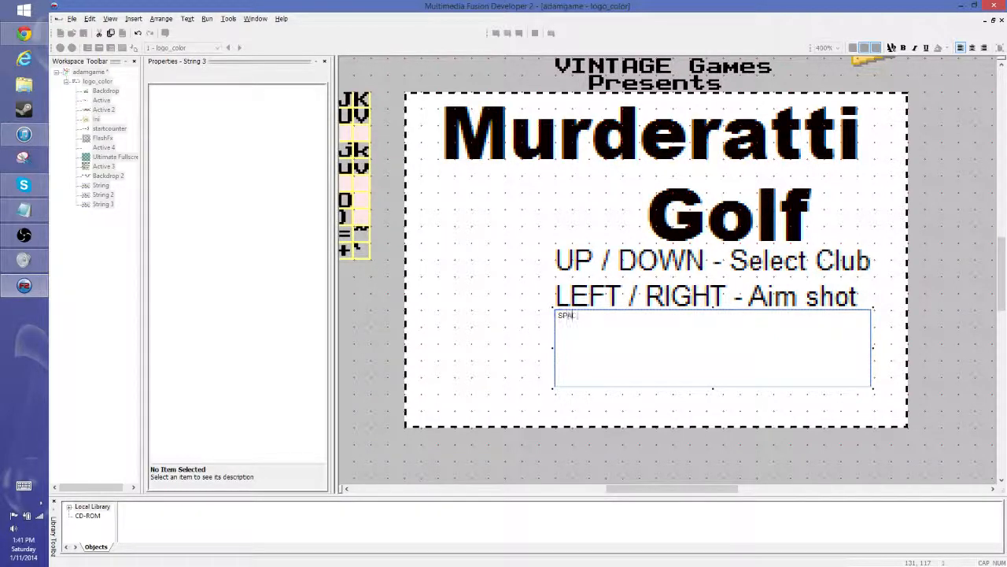
text(CEBAR - Start shot)
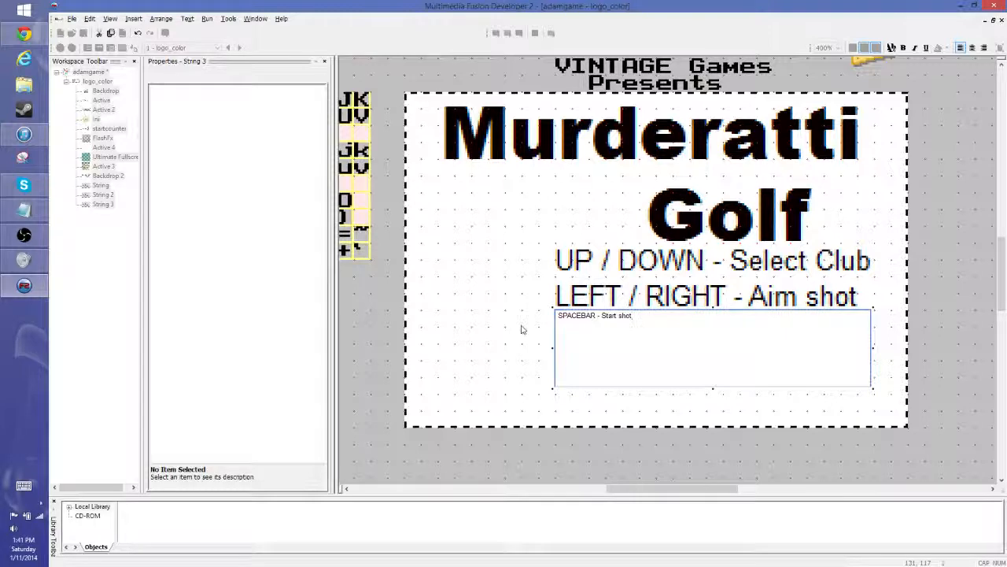
click(942, 295)
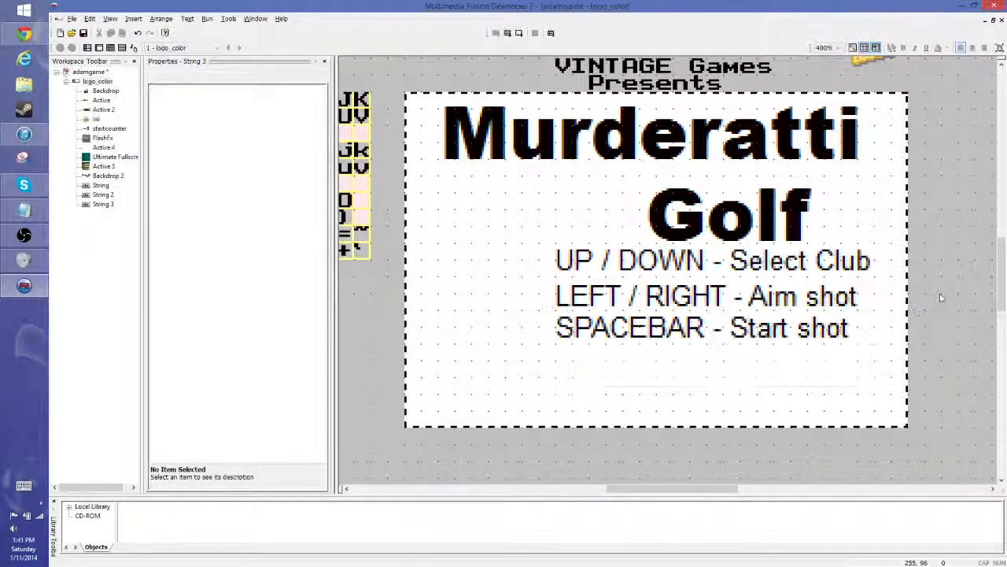
- Add an indented second line reading "Shot Power" to the spacebar string
click(798, 331)
double_click(798, 330)
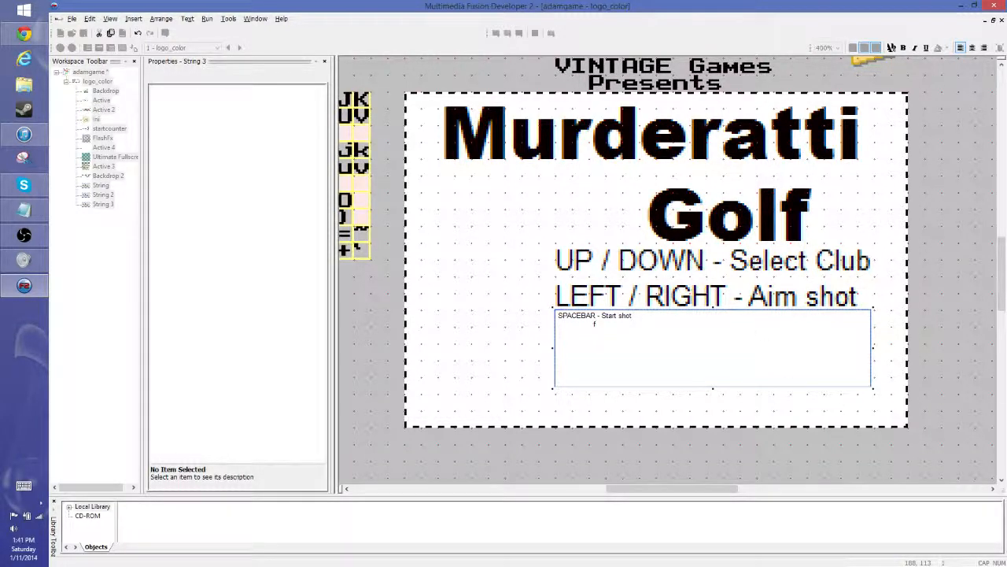
click(941, 349)
double_click(678, 335)
click(876, 383)
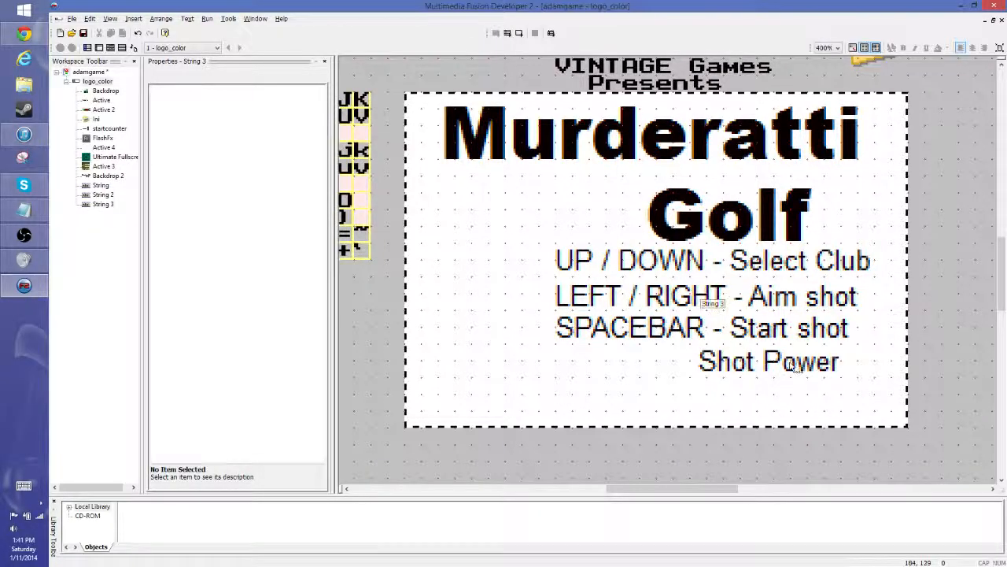
- Add an indented third line reading "Accuracy" to the spacebar string and make its box taller to fit
double_click(793, 368)
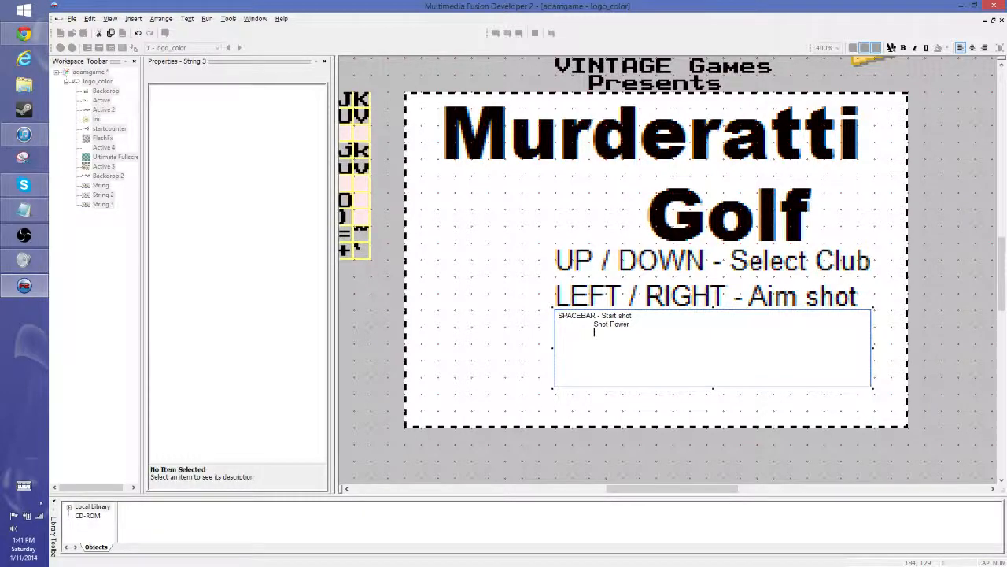
text(Accuracy)
click(930, 335)
click(754, 358)
double_click(753, 358)
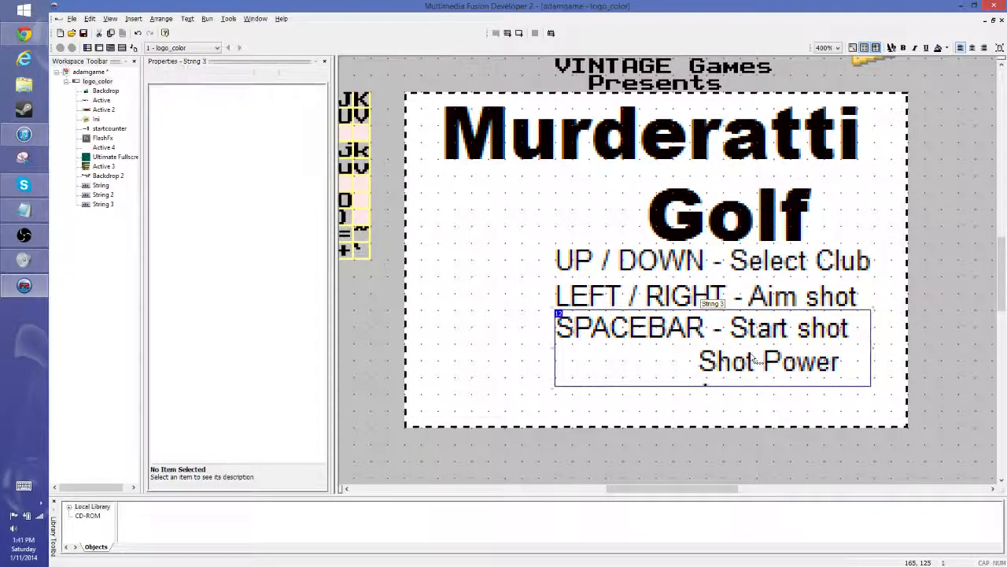
drag(713, 389, 713, 414)
- Indent "Shot Power" and "Accuracy" further to align under "Start shot", and widen the spacebar string's box to fit
double_click(752, 362)
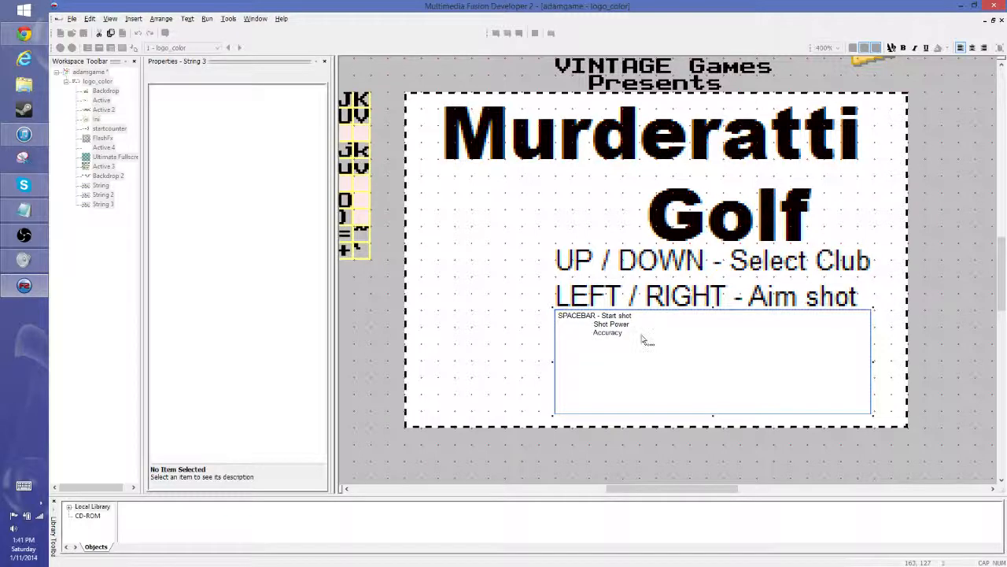
click(589, 333)
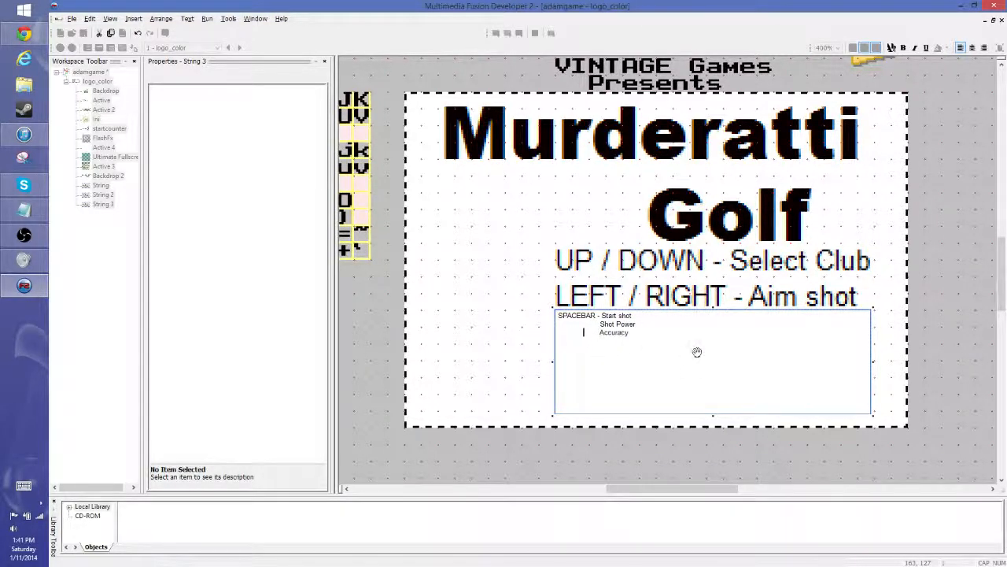
click(585, 323)
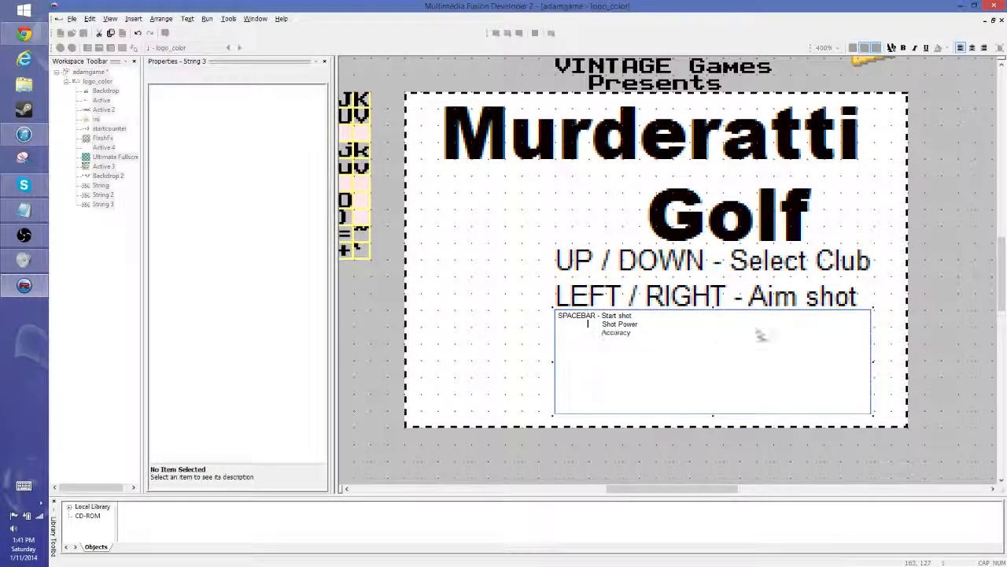
click(938, 275)
click(771, 335)
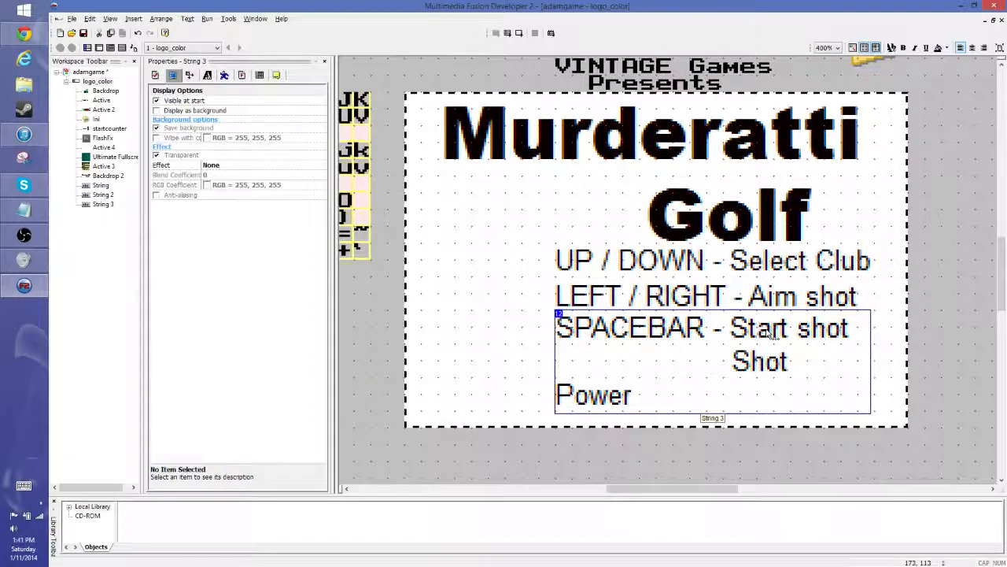
drag(876, 361, 891, 361)
click(935, 302)
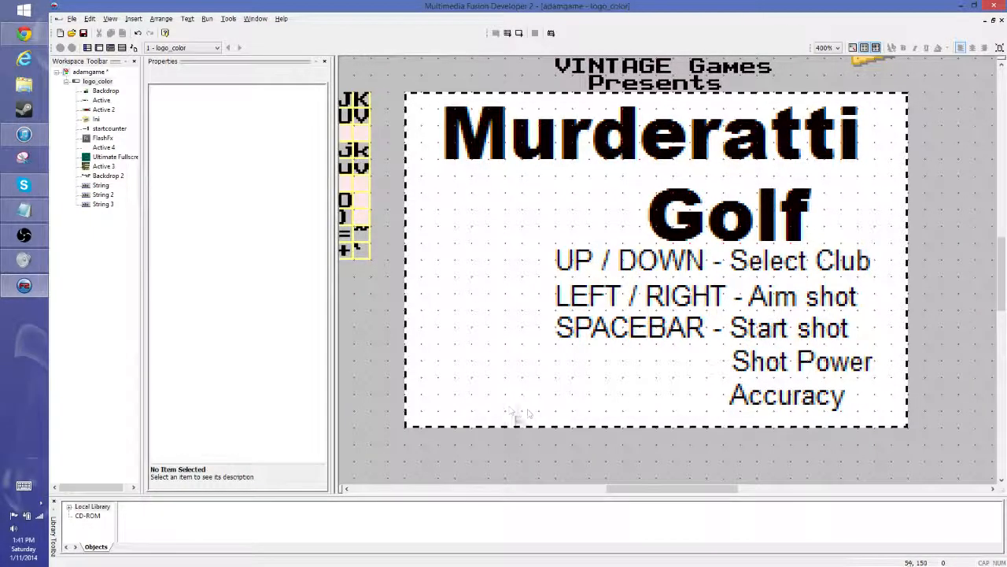
right_click(490, 384)
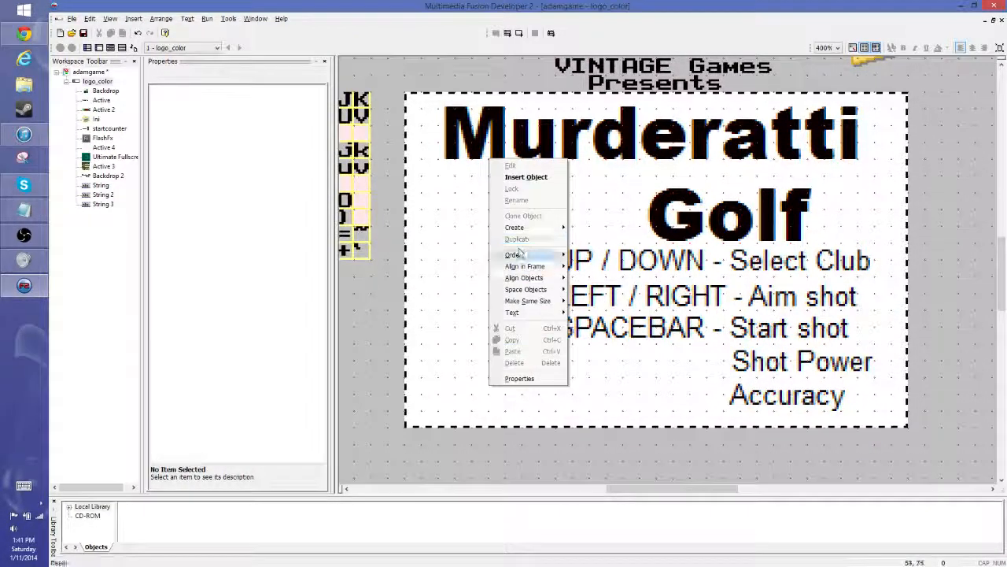
click(543, 177)
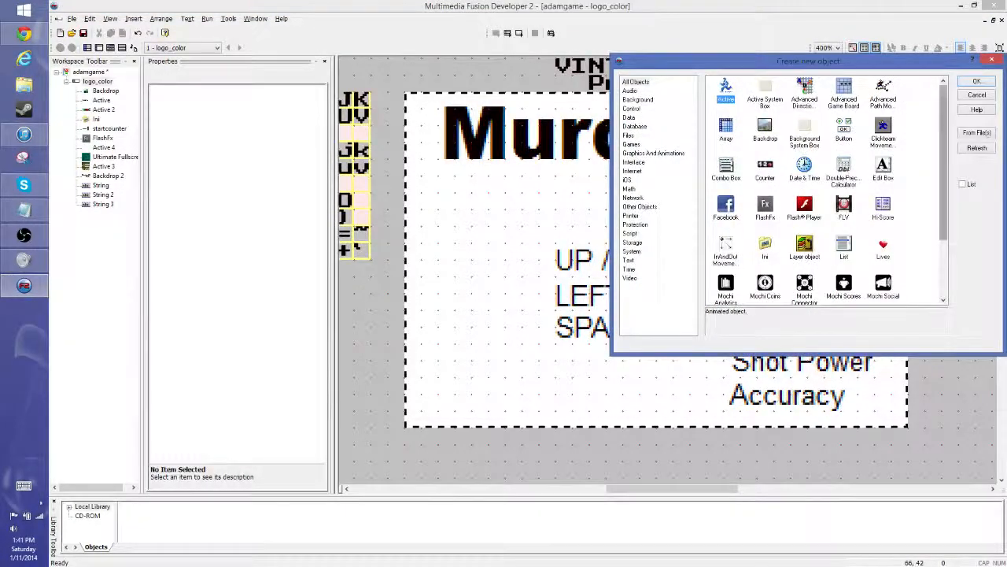
click(976, 95)
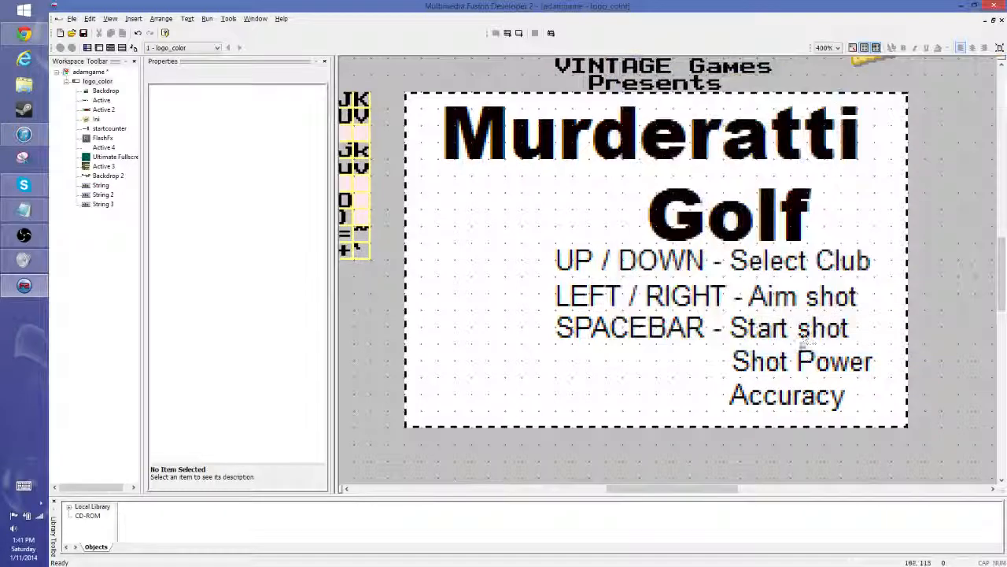
- Clone the "LEFT / RIGHT - Aim shot" string to create a fourth string beneath it
click(617, 290)
right_click(617, 288)
click(650, 347)
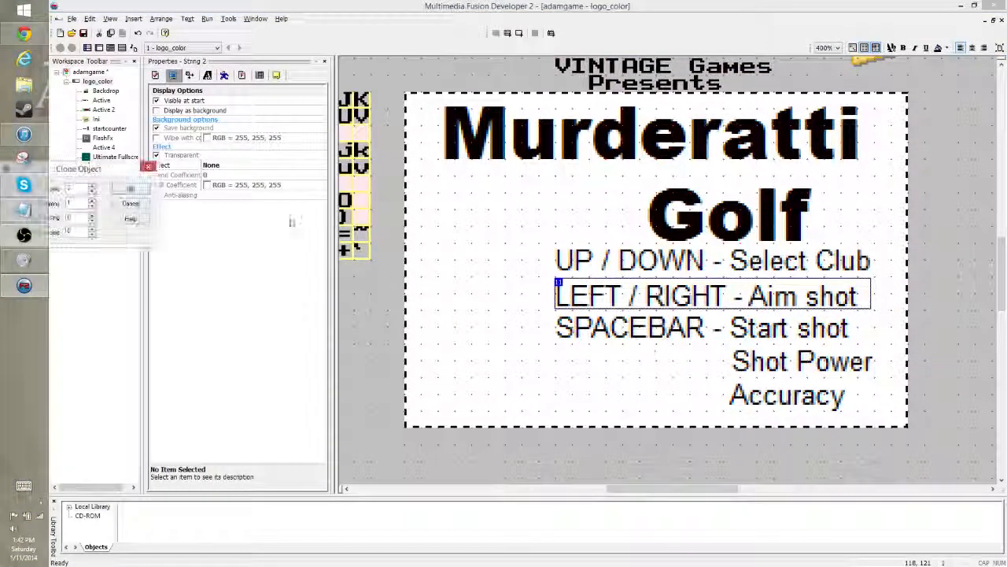
click(143, 191)
- Move the cloned string to the frame's lower left, keeping the spacebar string directly beneath the aiming string
click(659, 325)
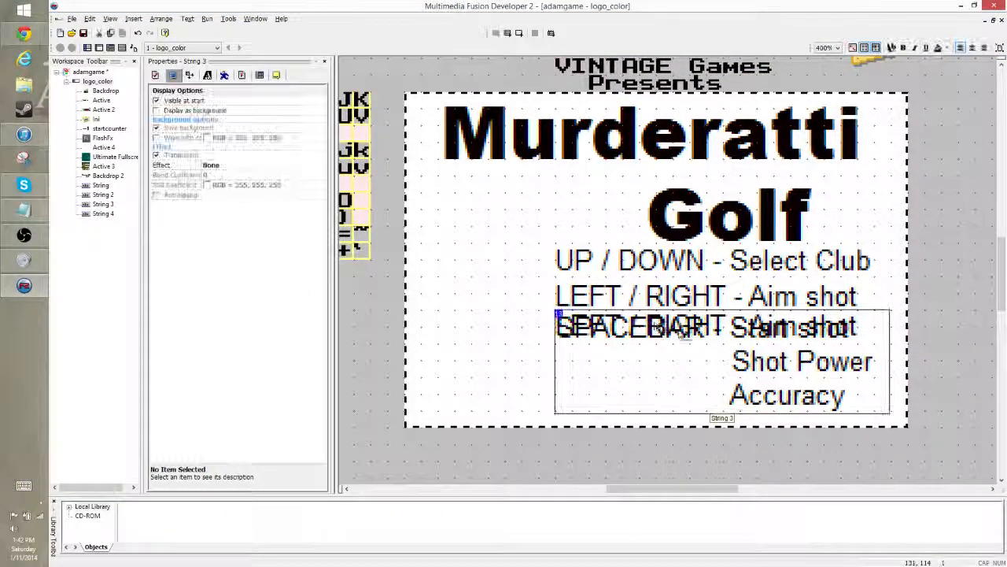
drag(787, 368, 719, 433)
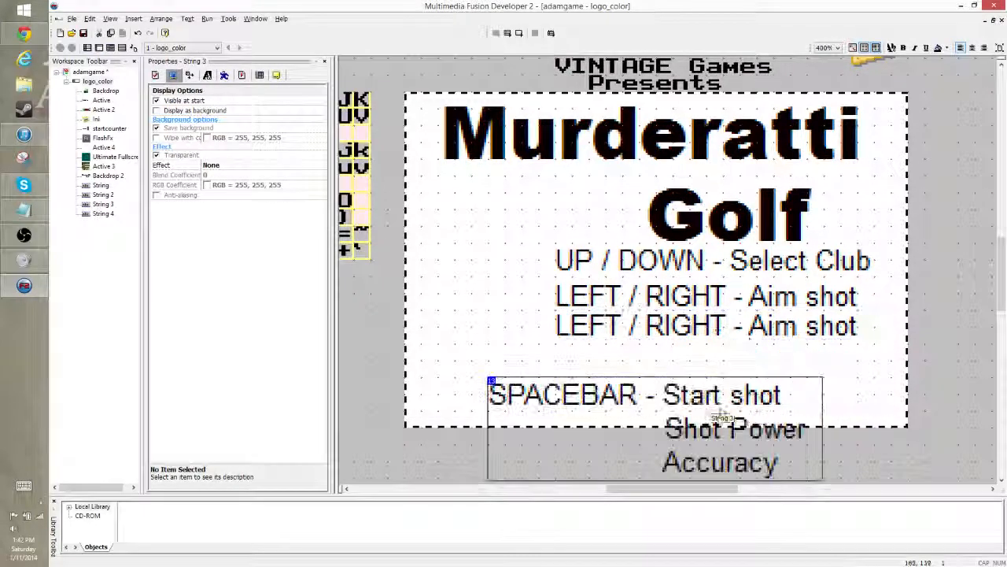
drag(708, 333, 522, 333)
drag(498, 403, 483, 437)
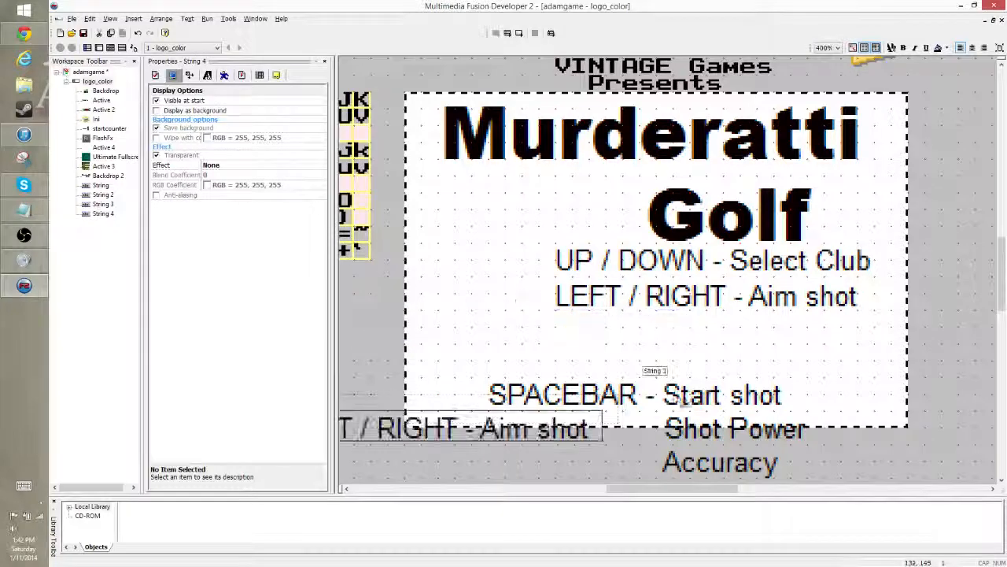
drag(691, 393, 761, 330)
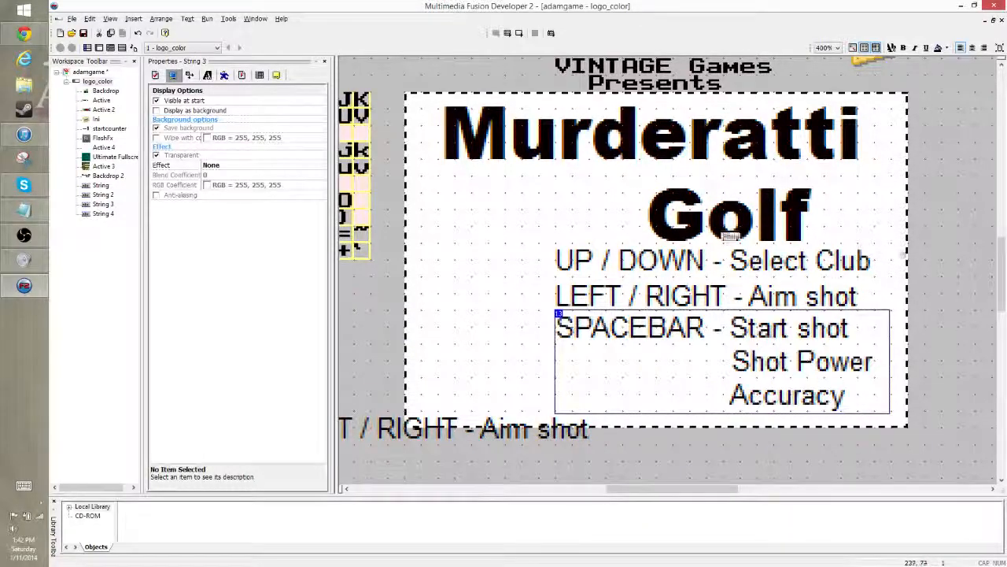
click(499, 439)
drag(499, 439, 606, 382)
- Replace the cloned string's text with "Press Z to start"
double_click(579, 382)
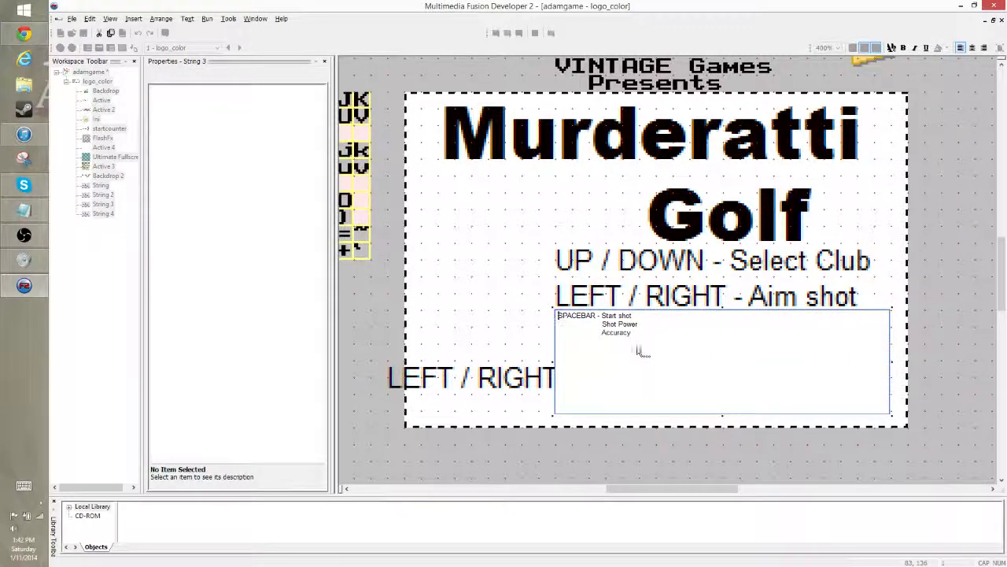
click(512, 383)
double_click(510, 386)
drag(520, 373, 350, 389)
text(Press Z to start)
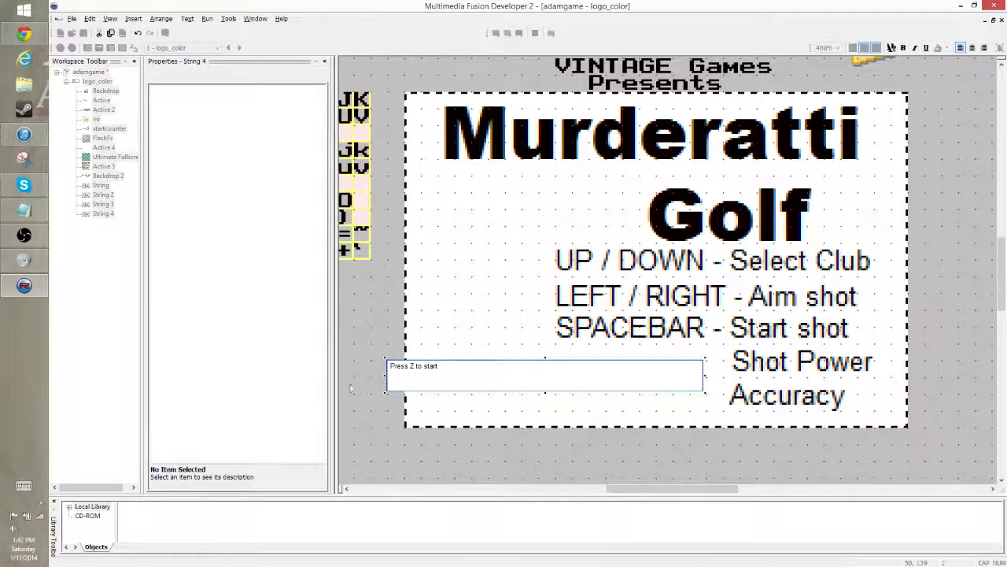
click(351, 388)
- Narrow the "Press Z to start" box to its text and place it inside the frame's lower-left corner, level with "Accuracy"
click(568, 377)
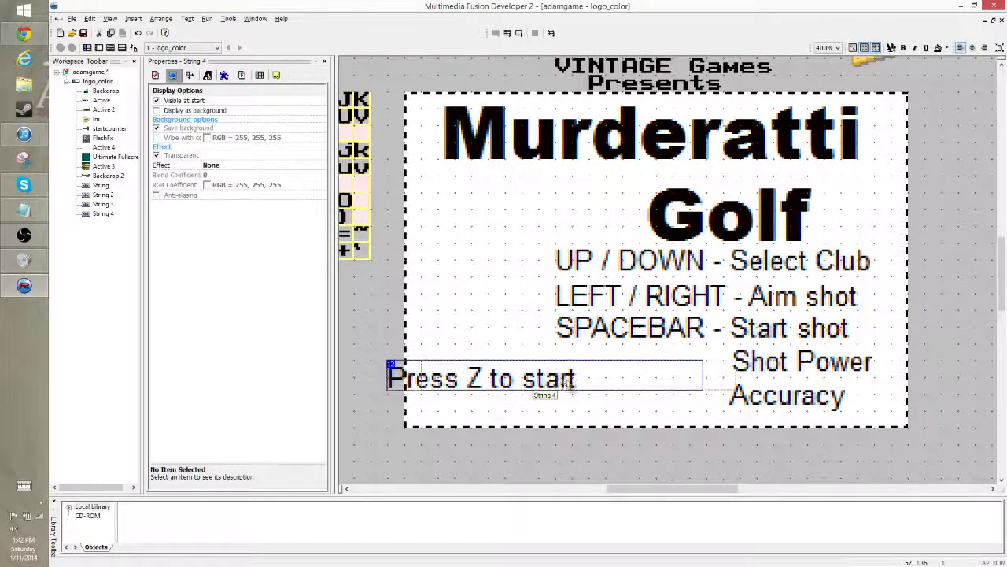
drag(567, 382, 585, 382)
click(604, 379)
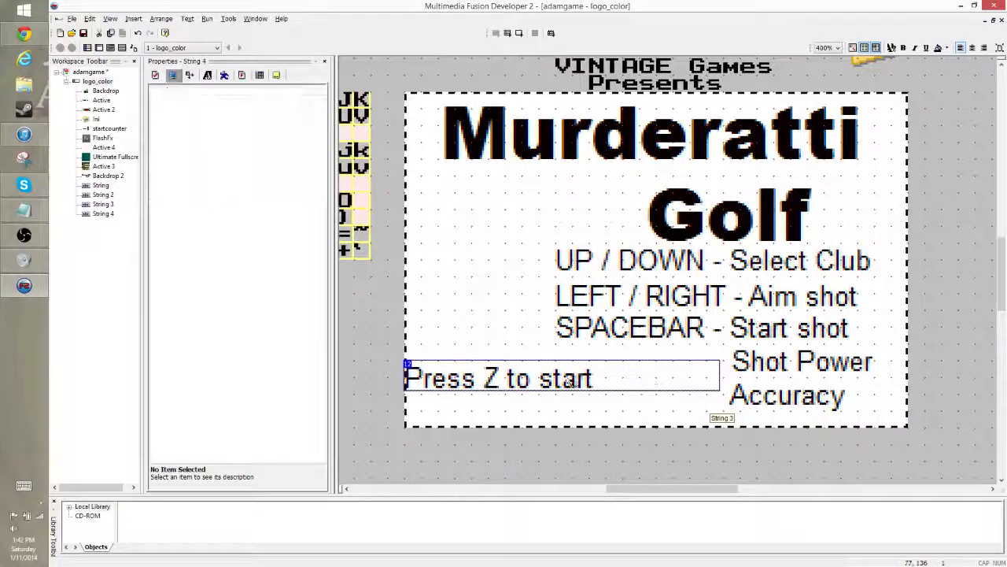
click(551, 381)
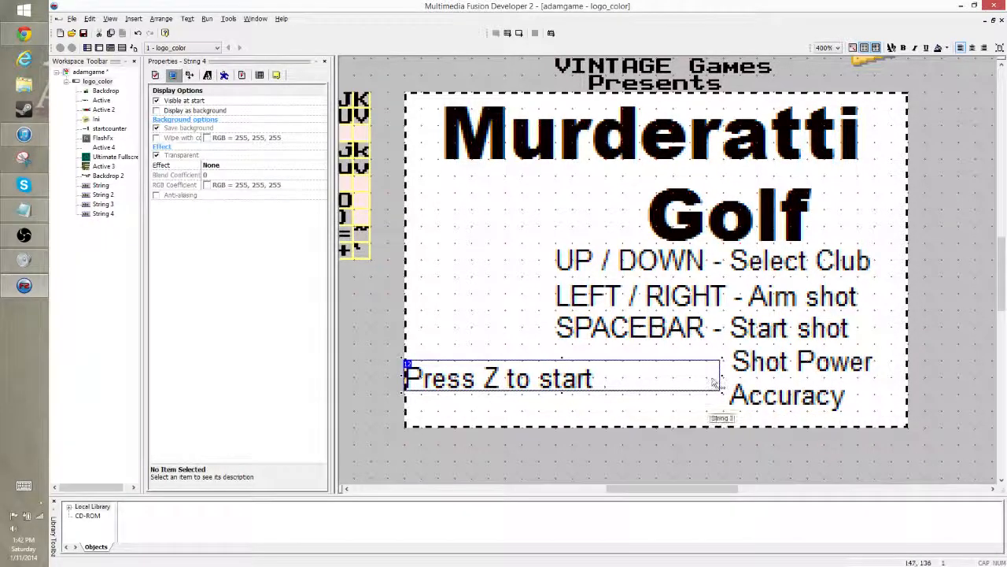
drag(721, 376, 603, 375)
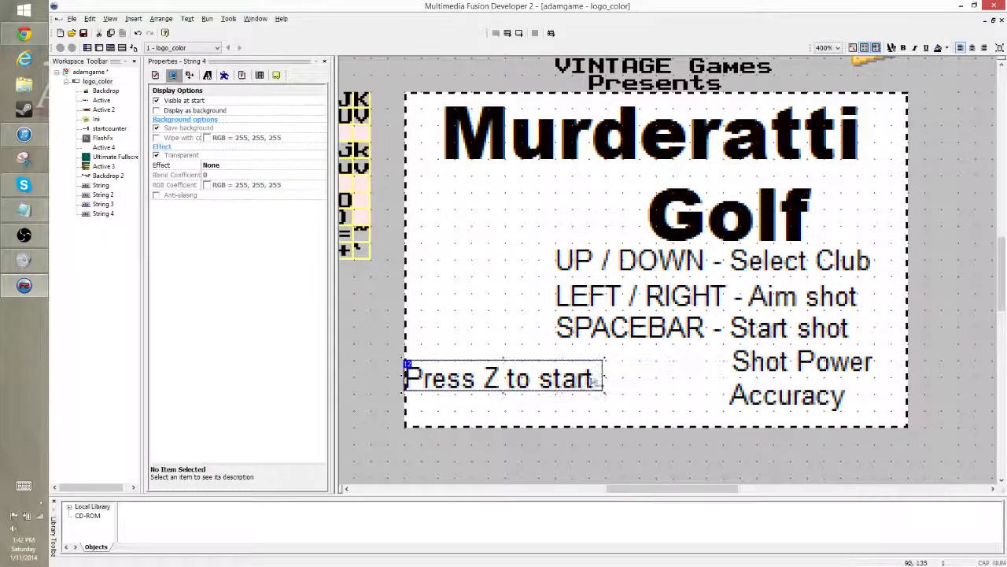
drag(516, 384, 533, 401)
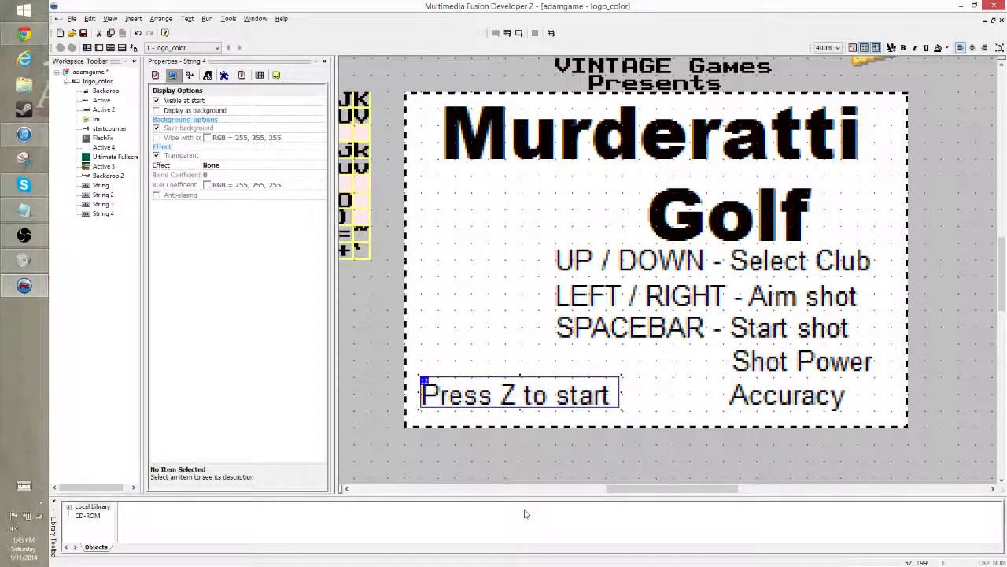
click(478, 309)
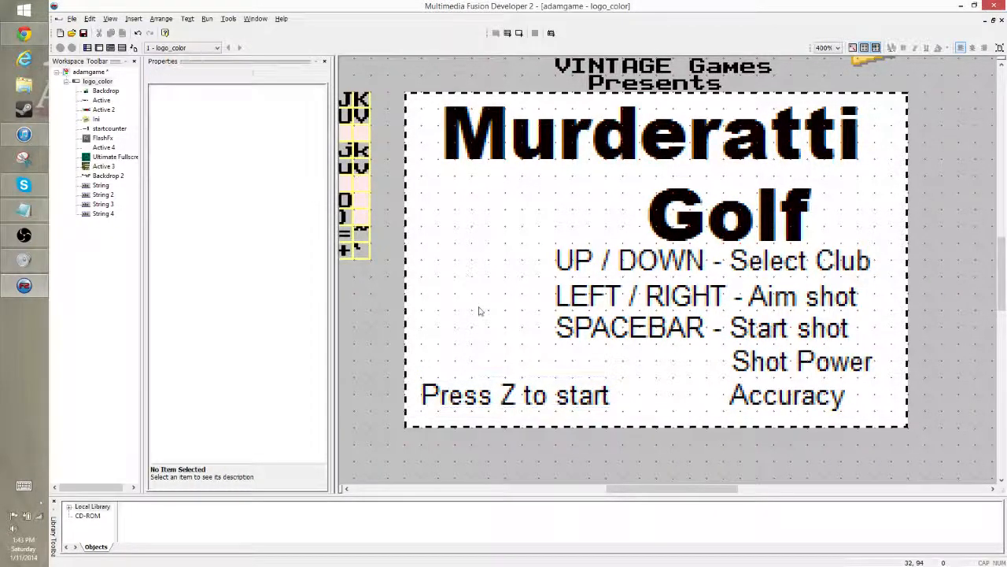
- Move the "Press Z to start" string slightly to the right, keeping it level with "Accuracy"
click(534, 398)
drag(560, 402, 593, 401)
click(489, 321)
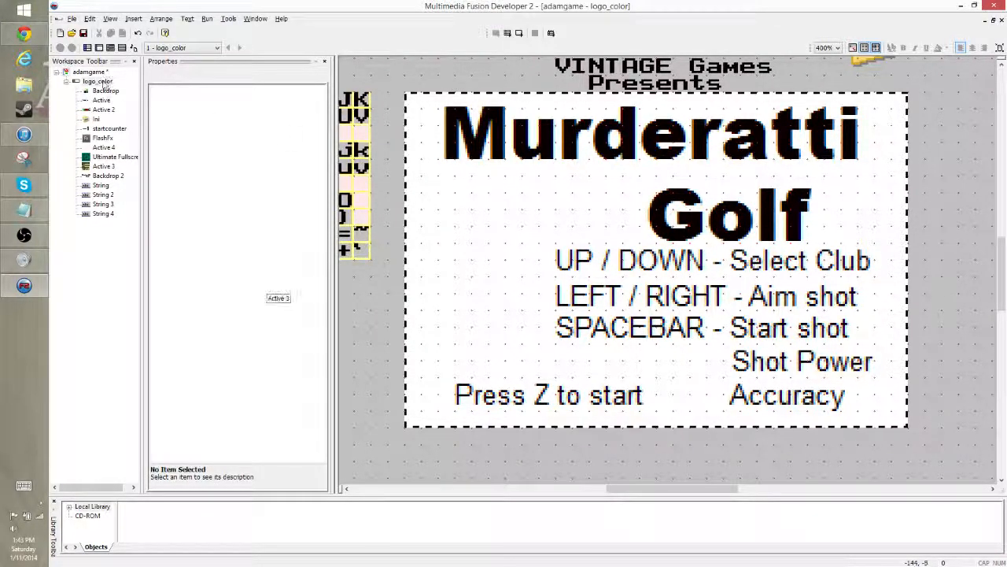
- Clone the logo_color frame to create a second frame in the application
click(97, 81)
click(97, 81)
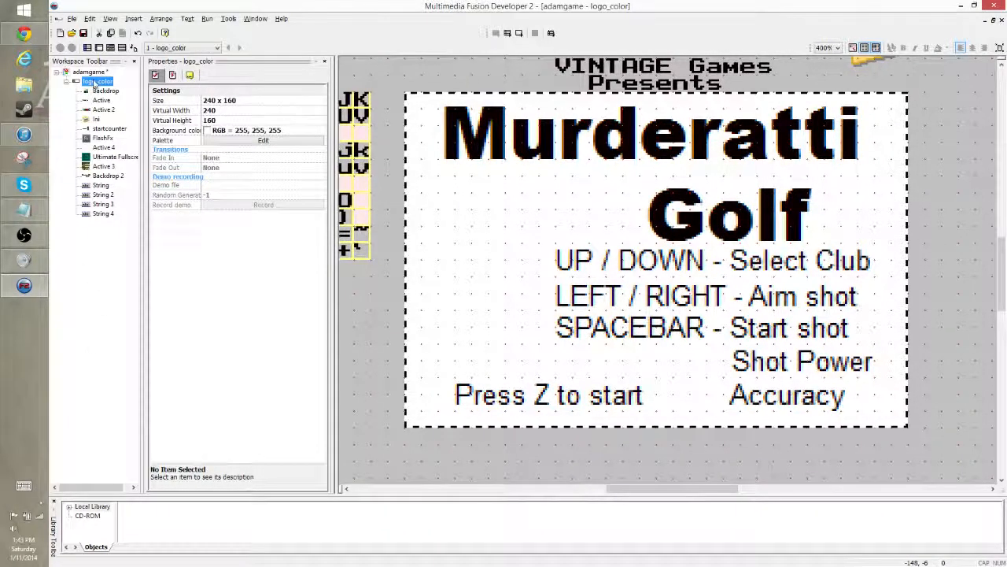
right_click(95, 82)
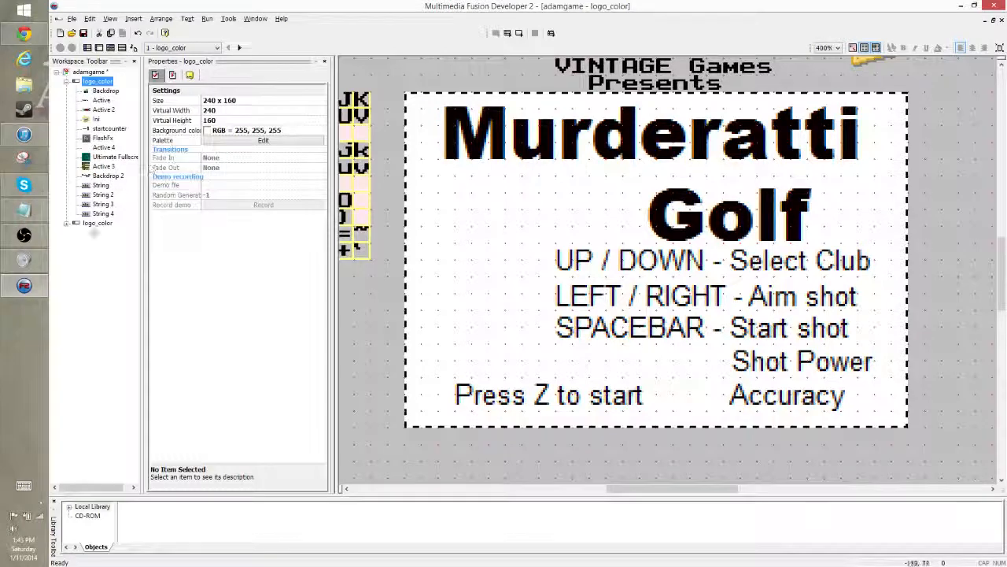
click(98, 223)
click(98, 82)
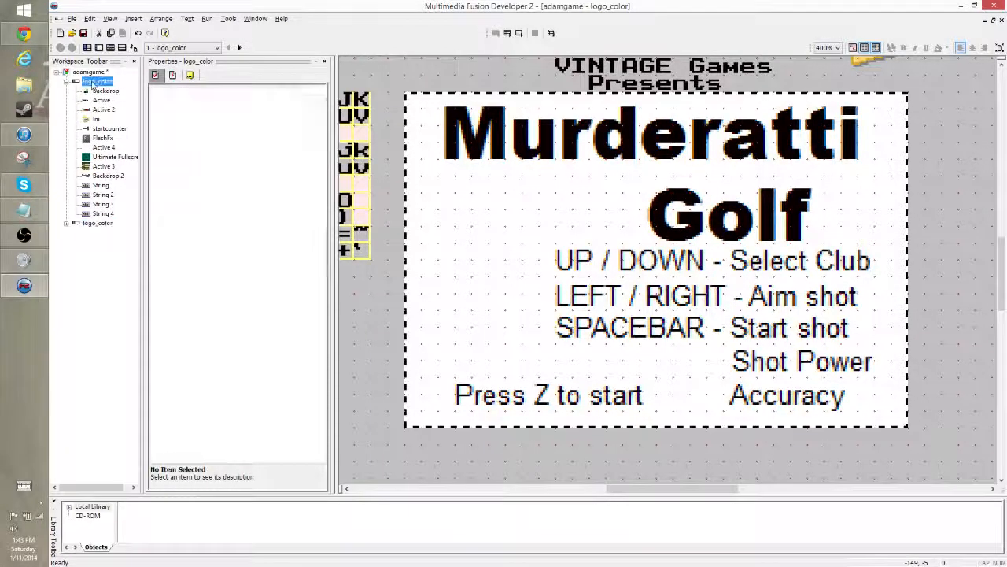
- Rename the cloned frame as titlescreen and open it for editing
click(103, 225)
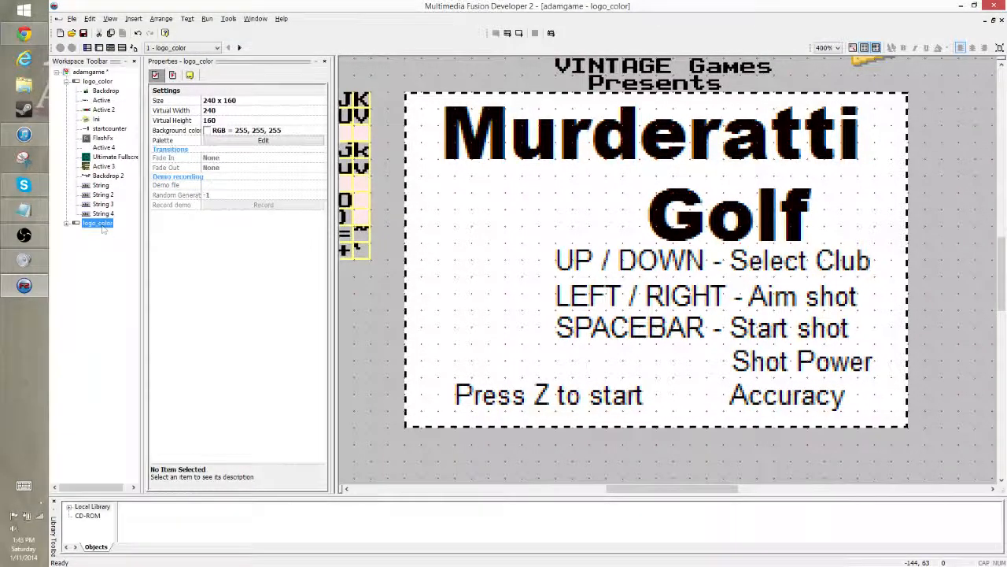
text(titlescreen)
key(Return)
click(98, 83)
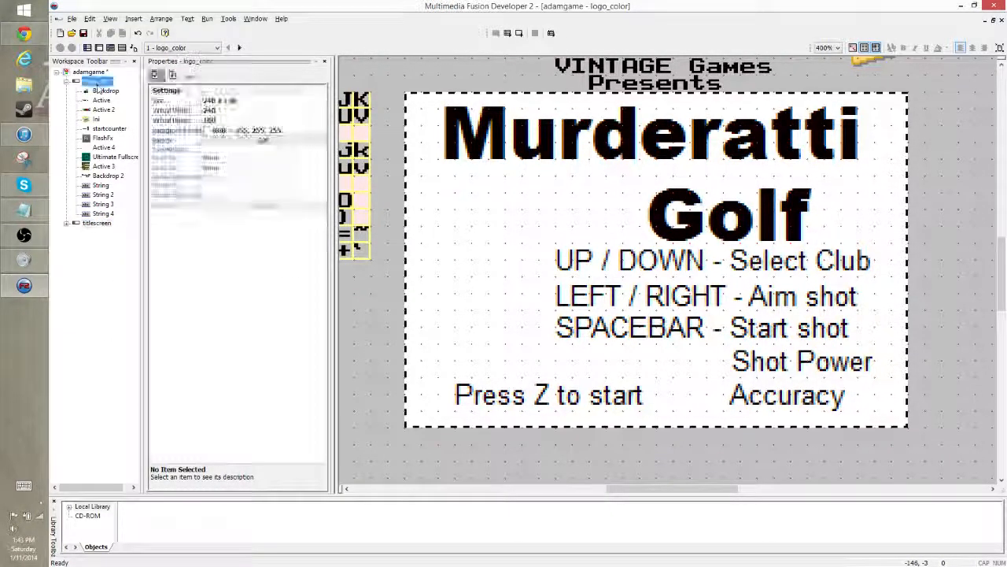
click(98, 223)
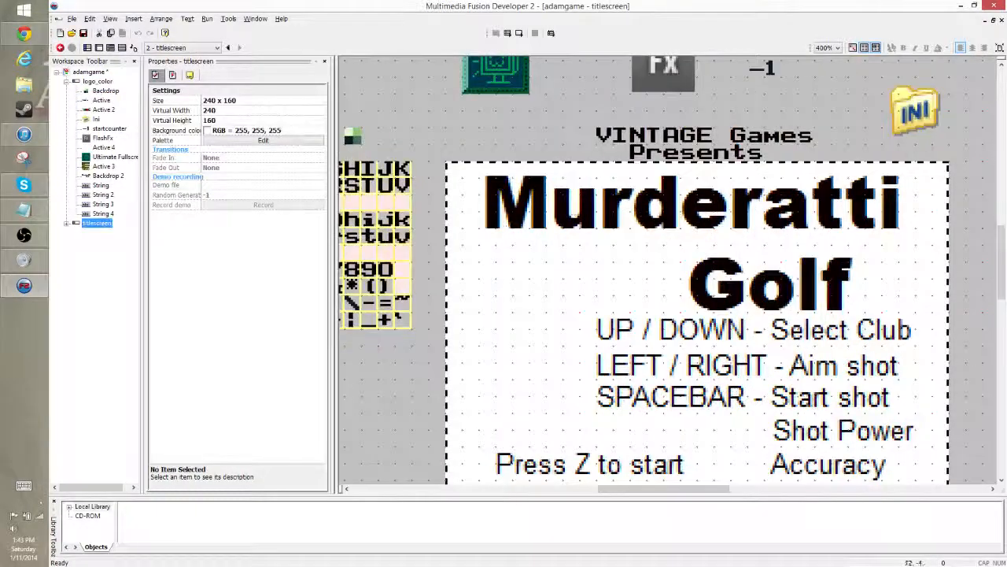
click(98, 82)
click(520, 129)
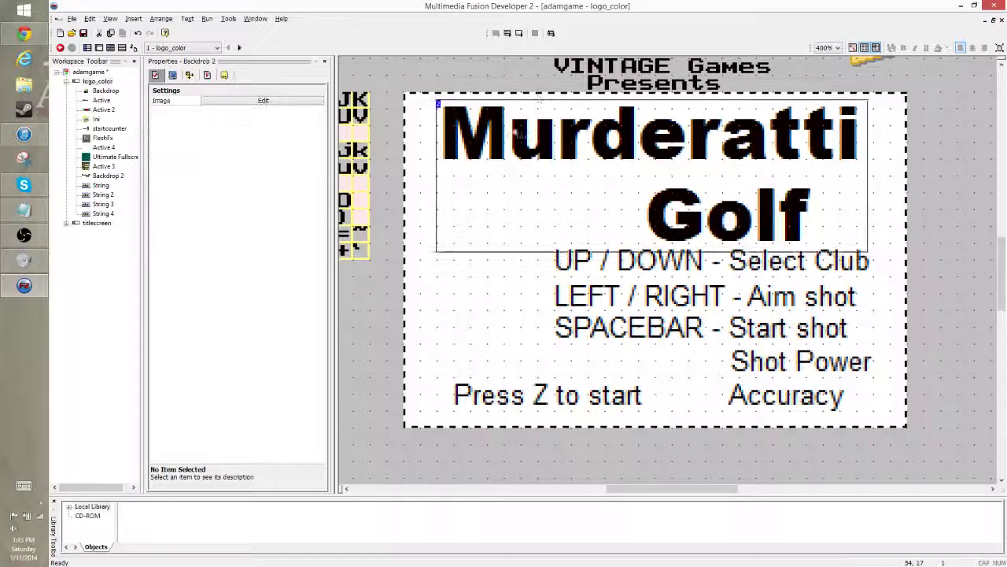
drag(389, 85, 875, 478)
drag(556, 277, 905, 457)
key(Delete)
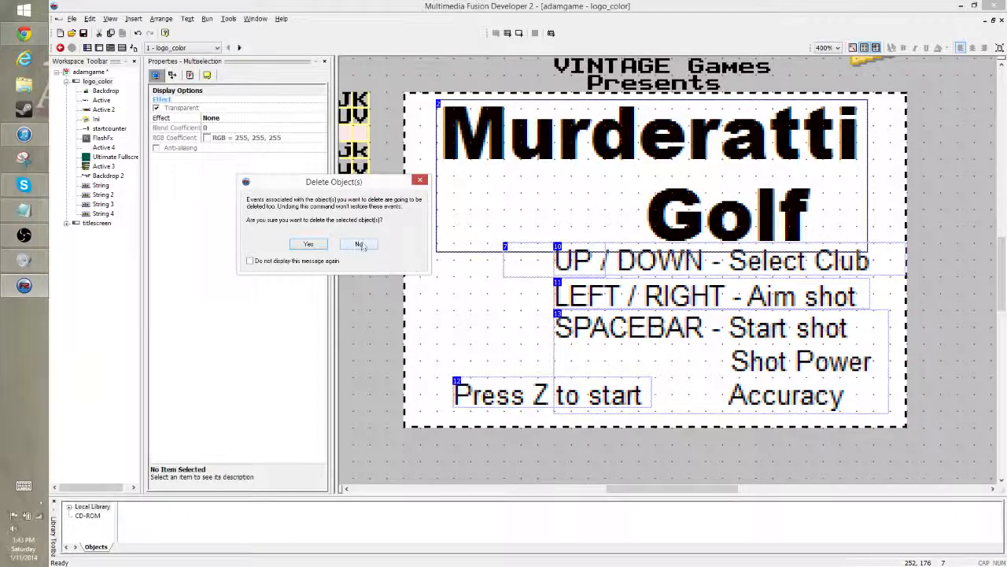
click(361, 244)
key(ctrl+e)
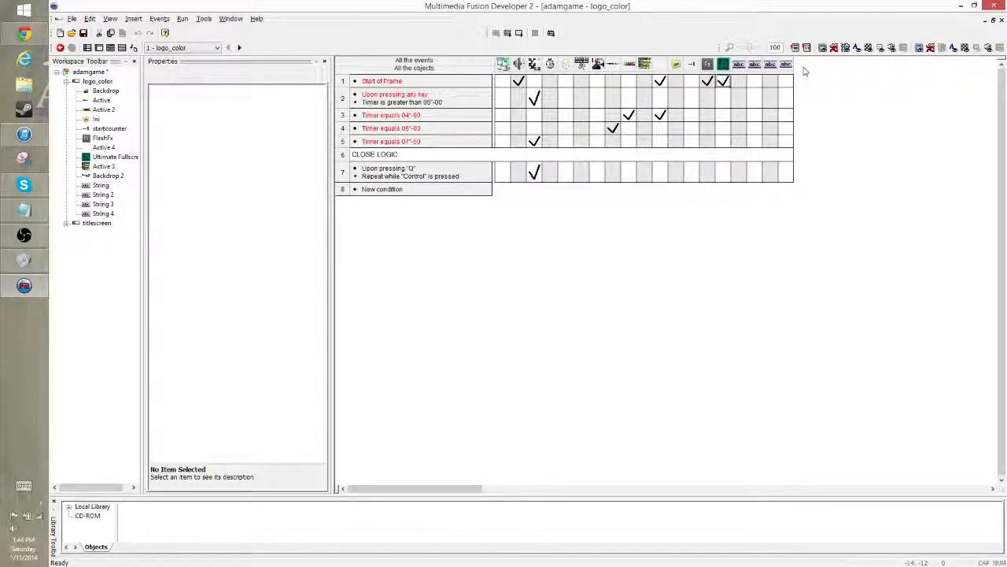
- Delete the Murderatti Golf title backdrop from the original logo_color frame
double_click(94, 82)
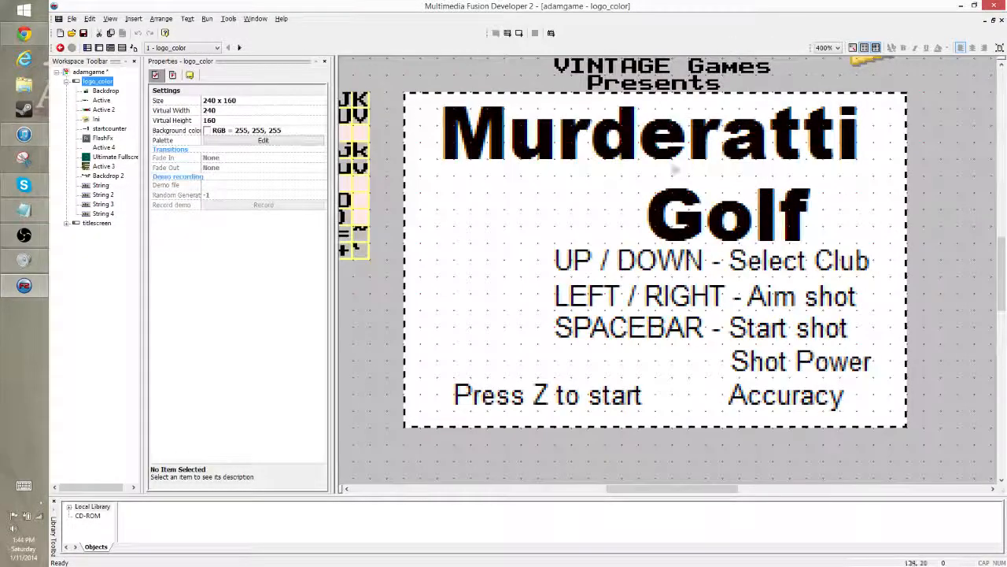
click(614, 139)
key(Delete)
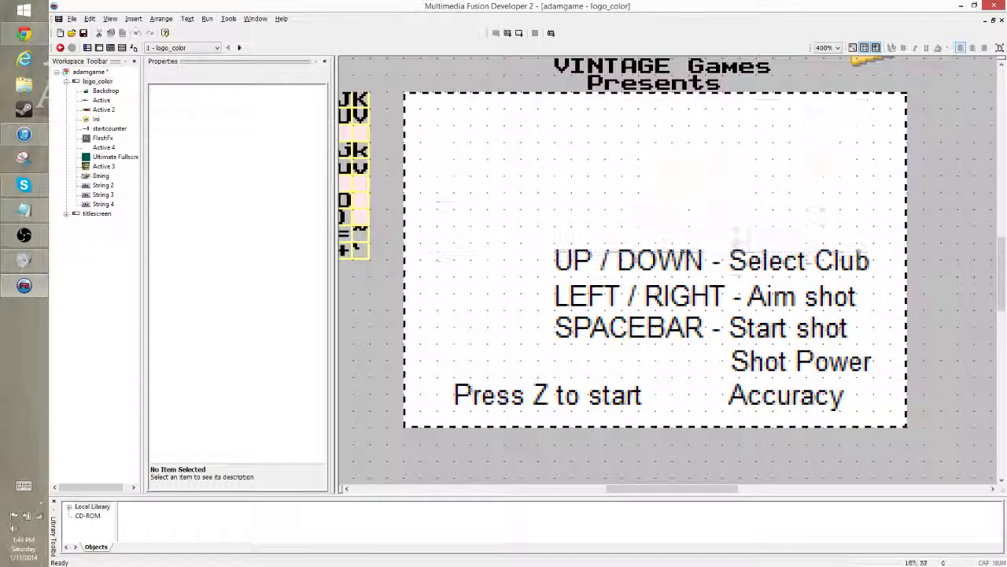
- Delete the UP / DOWN, LEFT / RIGHT, SPACEBAR and "Press Z to start" strings from the logo_color frame
click(861, 263)
key(Delete)
click(858, 298)
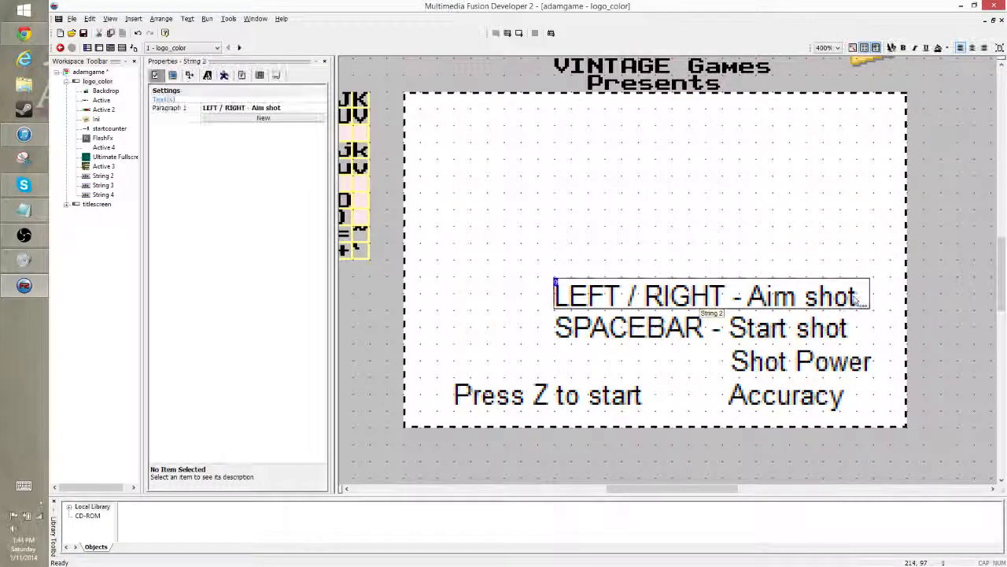
key(Delete)
click(832, 331)
key(Delete)
click(540, 397)
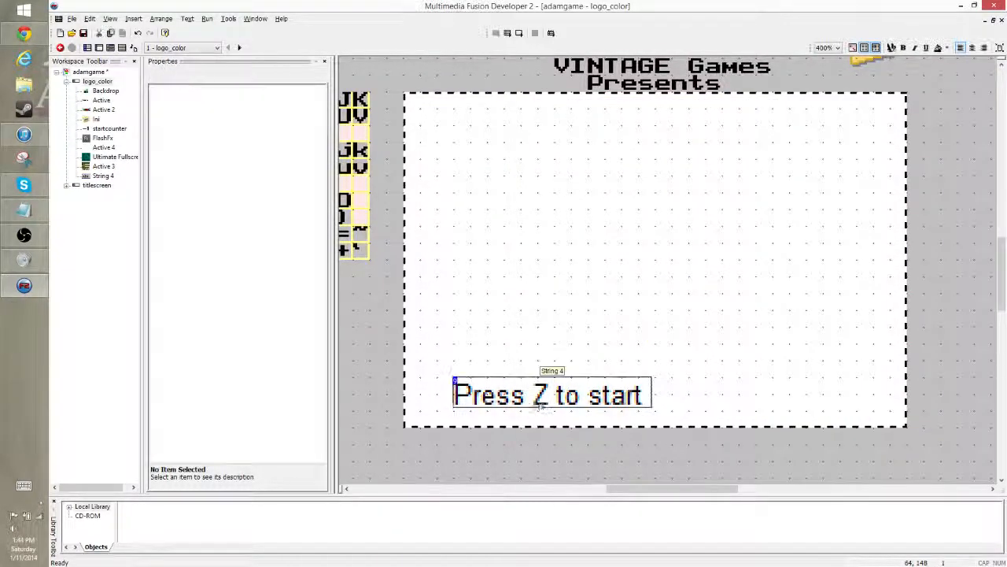
key(Delete)
drag(383, 87, 979, 459)
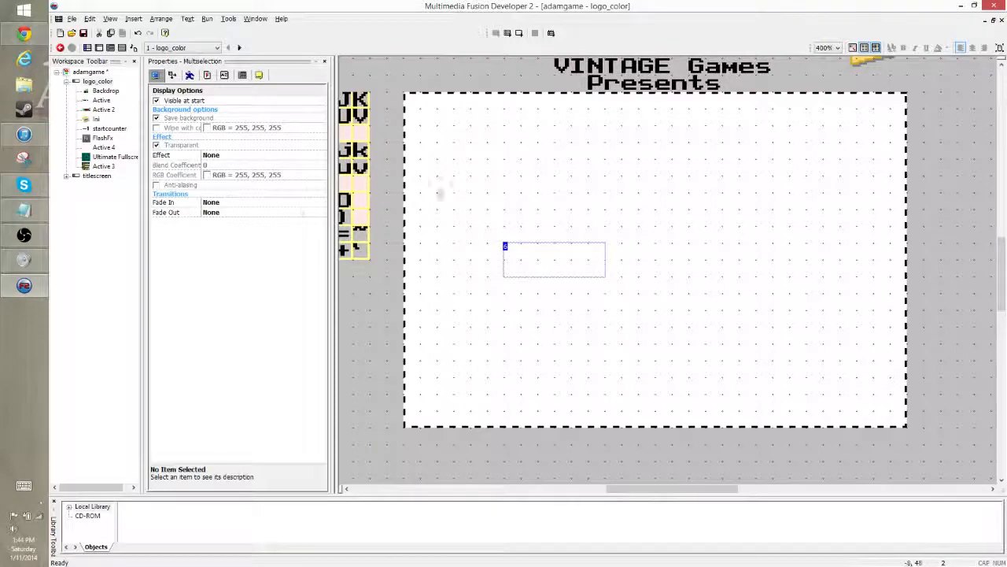
key(Delete)
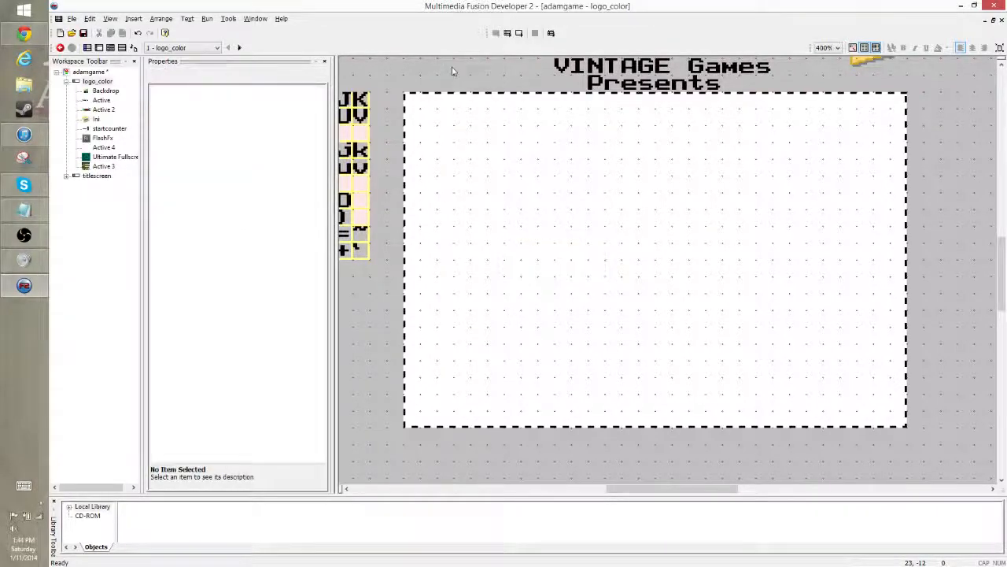
- Delete the Active 4 object and the "VINTAGE Games Presents" object from the titlescreen frame
click(97, 176)
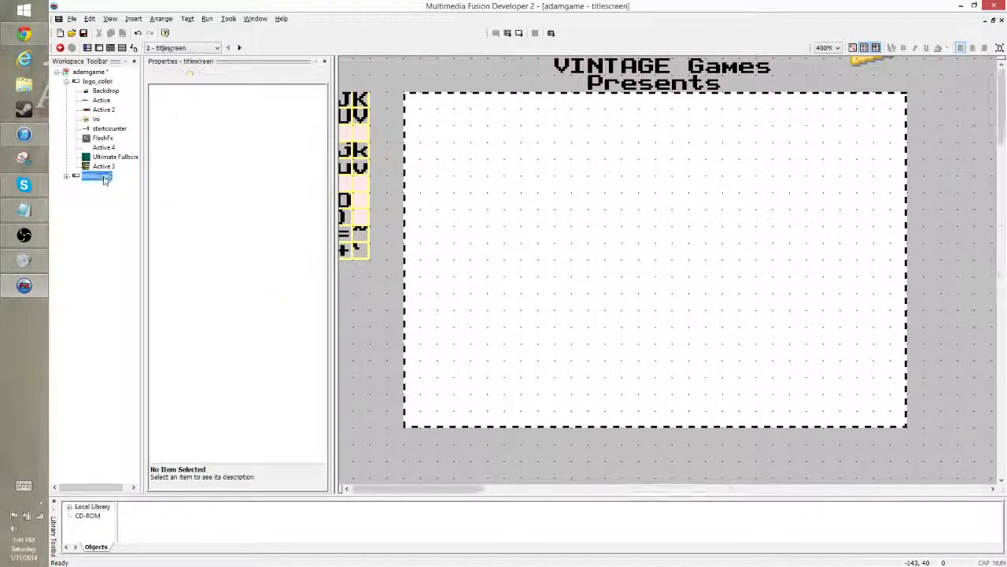
click(574, 344)
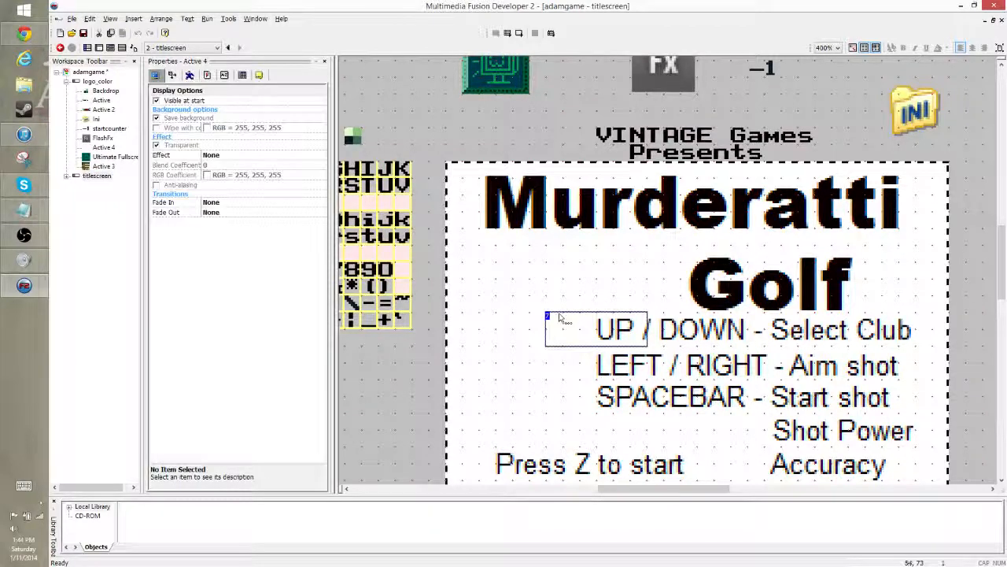
key(Delete)
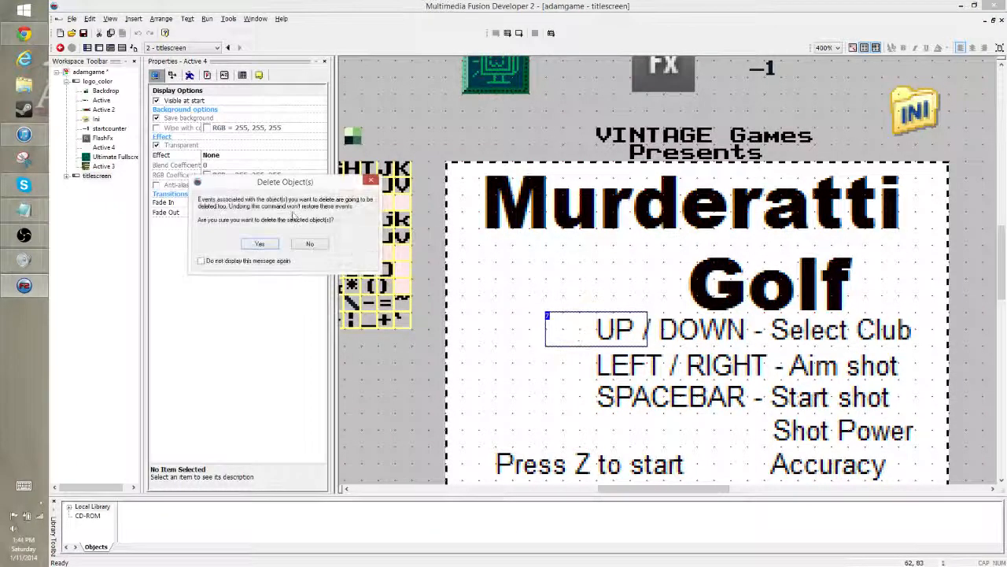
click(266, 243)
click(682, 152)
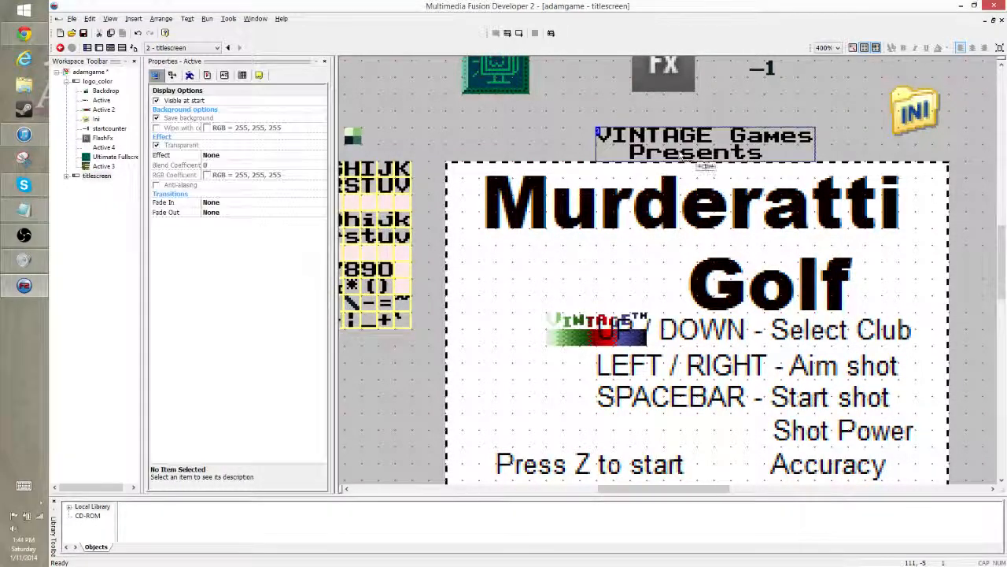
key(Delete)
click(211, 243)
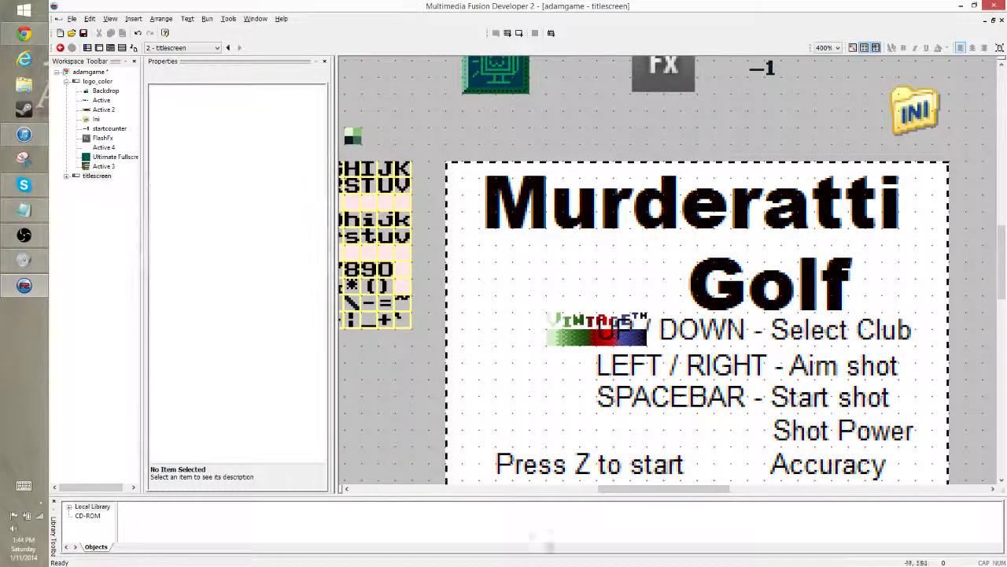
- Delete the coloured Vintage logo object beside the UP / DOWN string in the titlescreen frame
drag(634, 488, 591, 489)
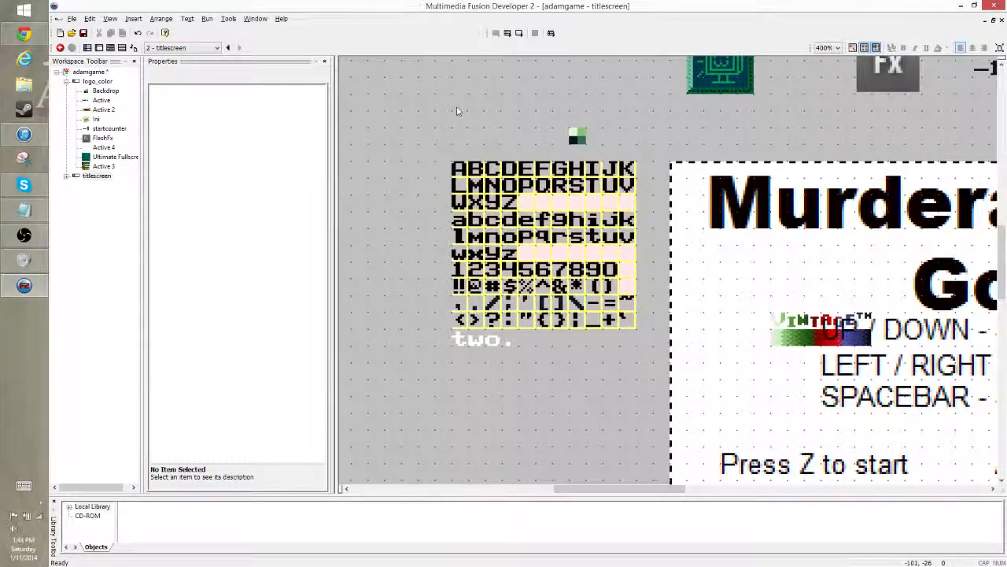
scroll(661, 165, up, 2)
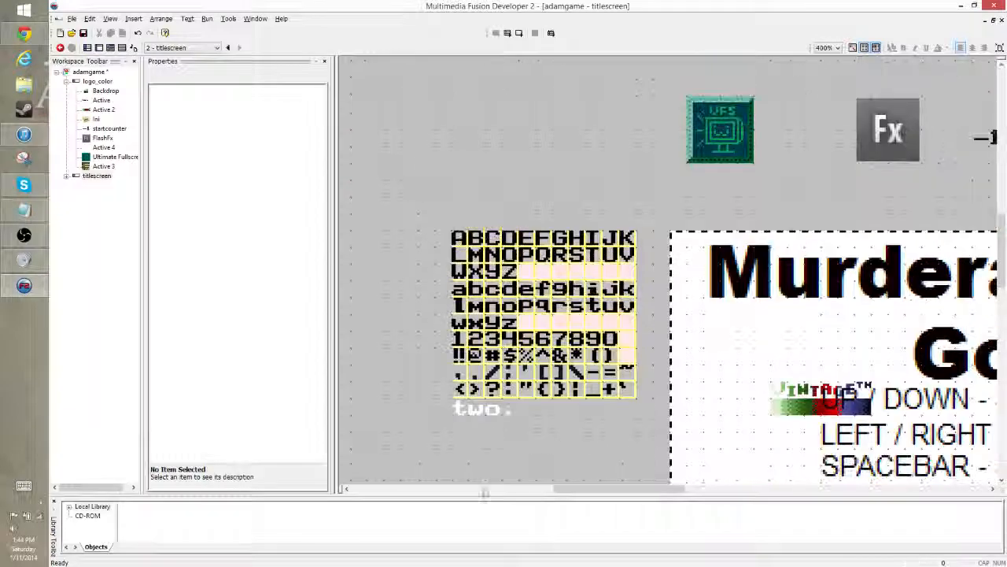
drag(620, 488, 687, 489)
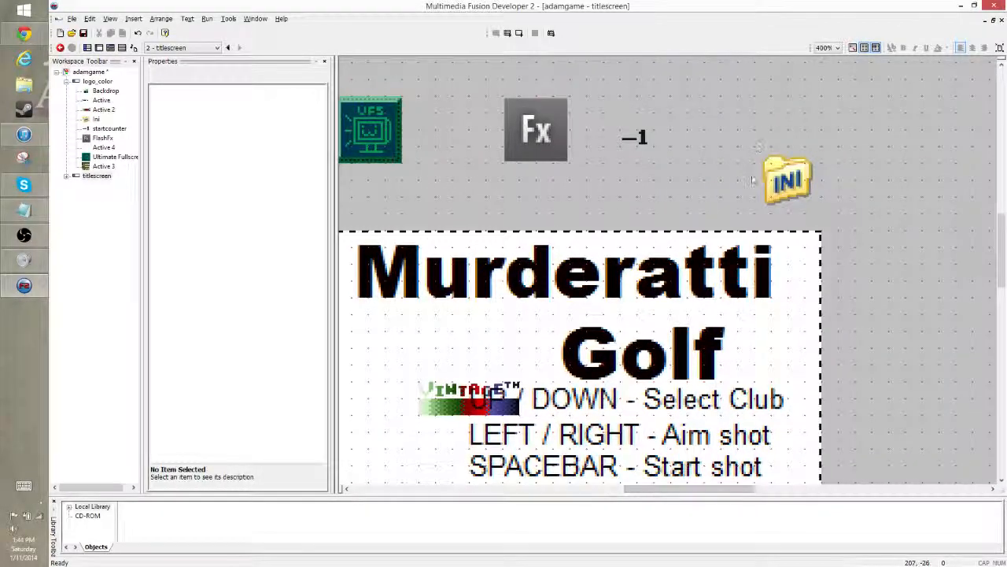
scroll(714, 192, down, 5)
click(442, 267)
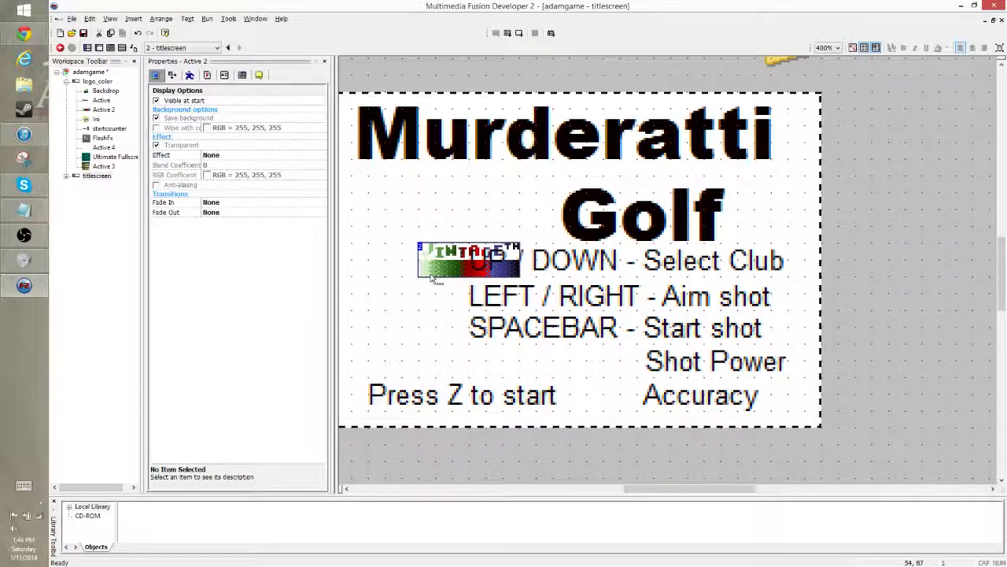
key(Delete)
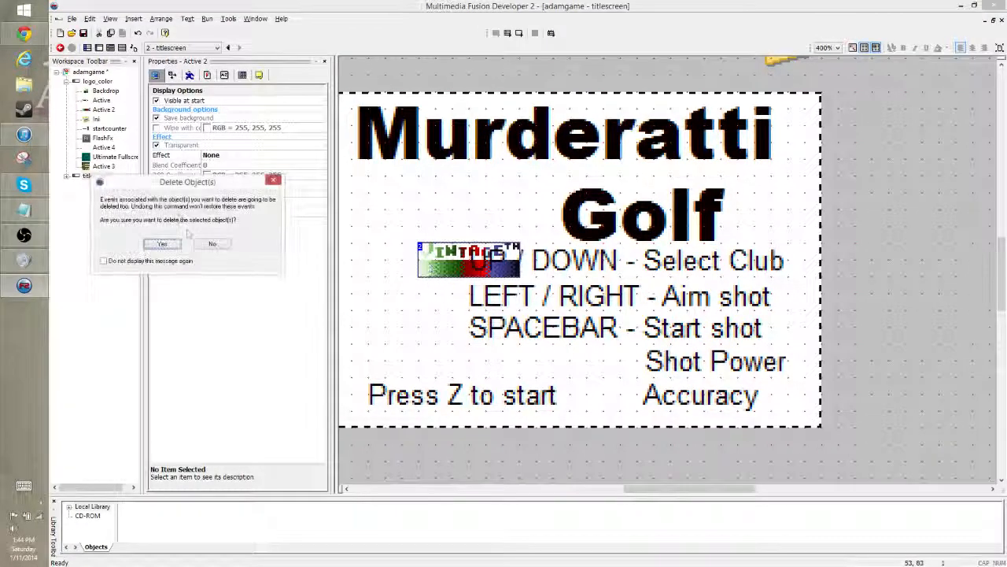
click(164, 247)
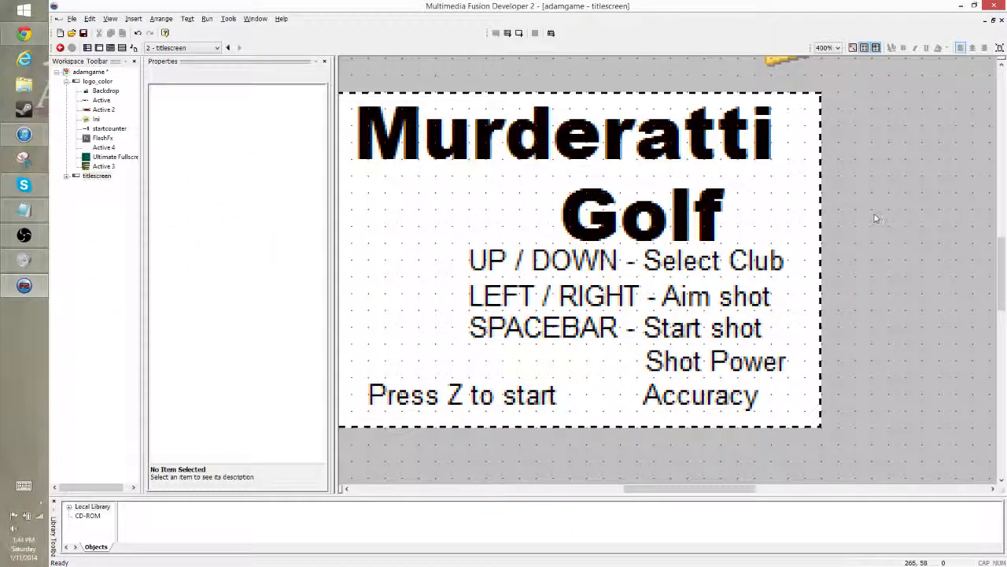
- Delete the any-key event and the three timer events from the titlescreen frame's event list
key(ctrl+e)
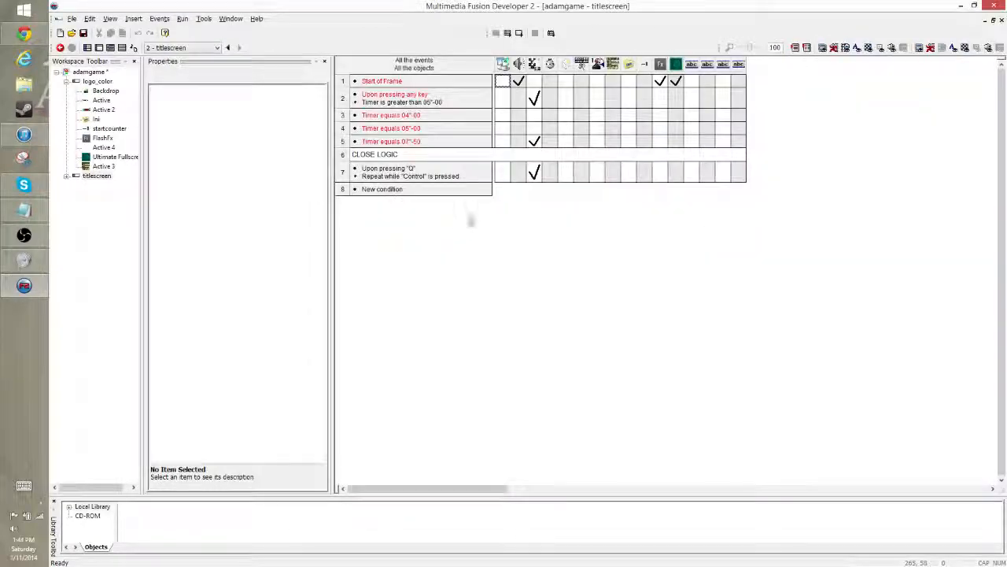
click(342, 141)
click(346, 81)
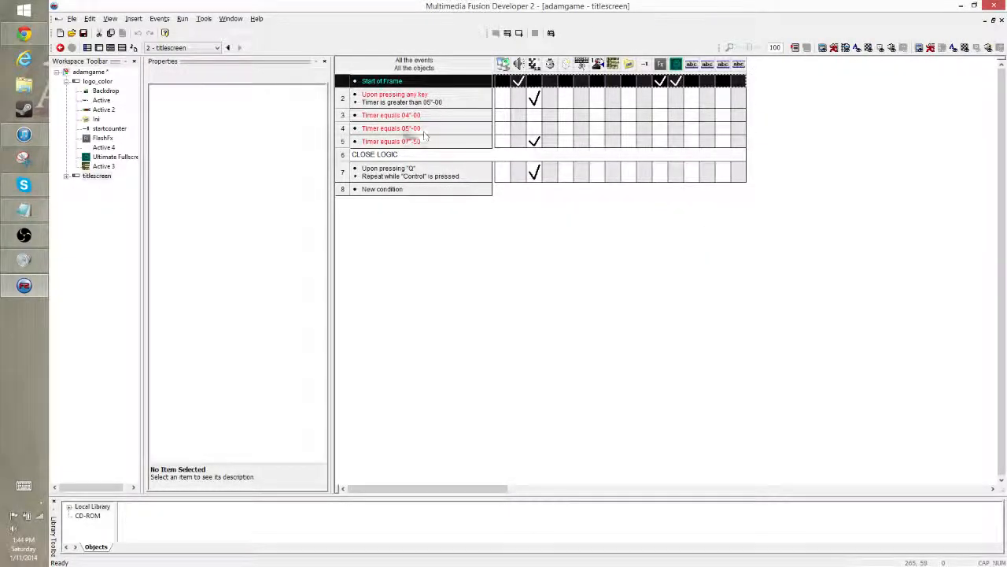
click(343, 99)
shift+click(345, 141)
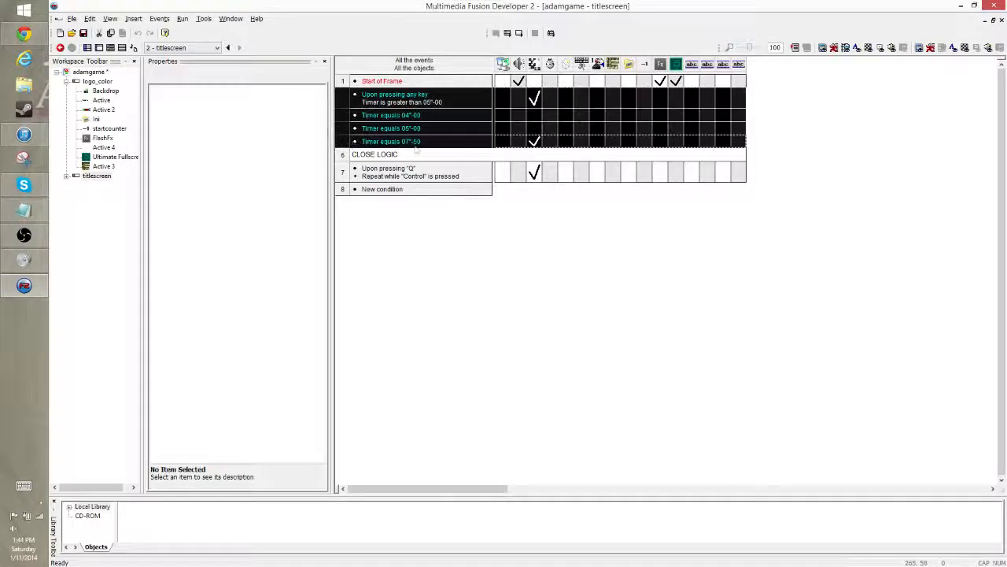
key(Delete)
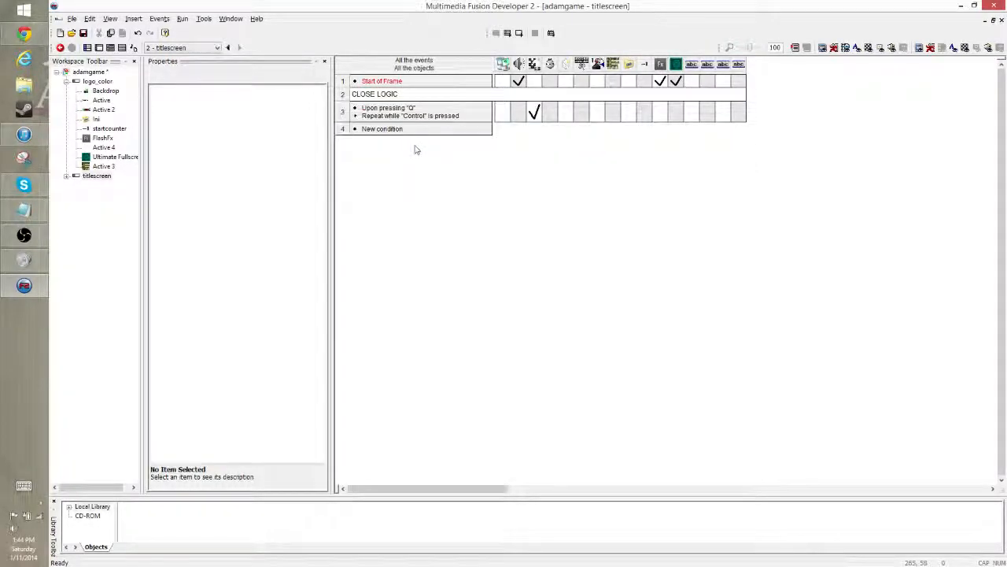
- Remove the sample playback and FlashFx scale actions from the titlescreen frame's Start of Frame event
click(518, 81)
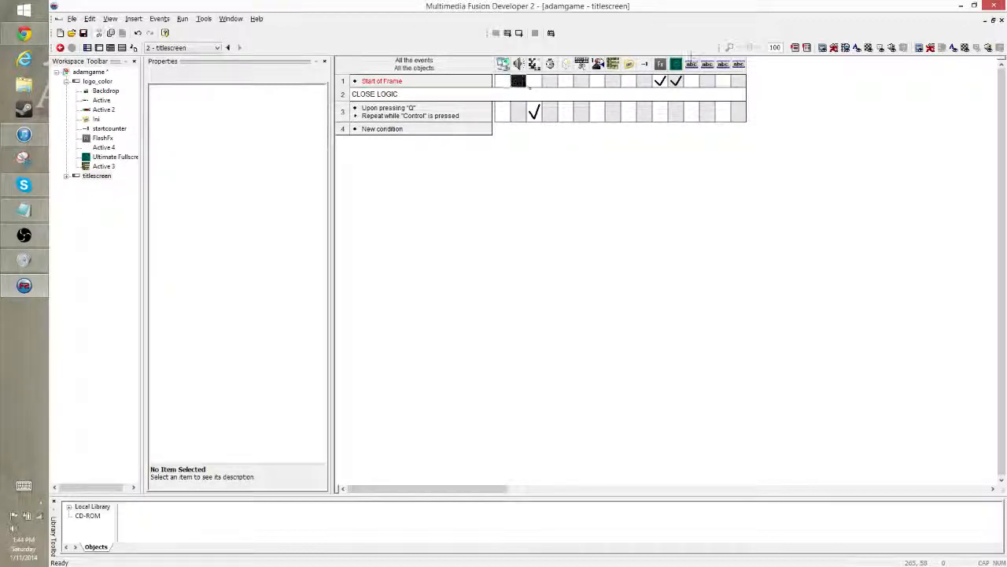
click(659, 81)
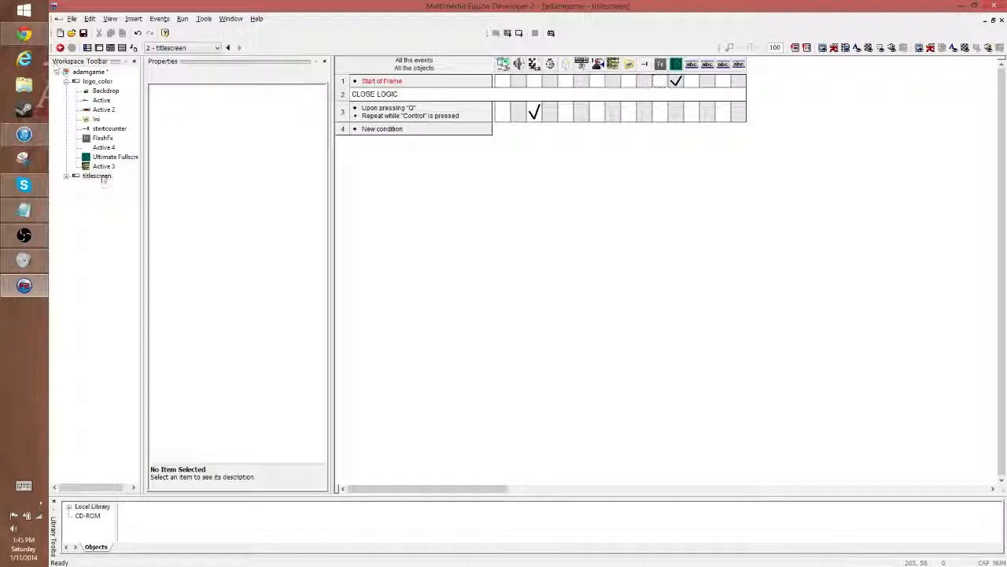
- Clone the titlescreen frame
double_click(101, 174)
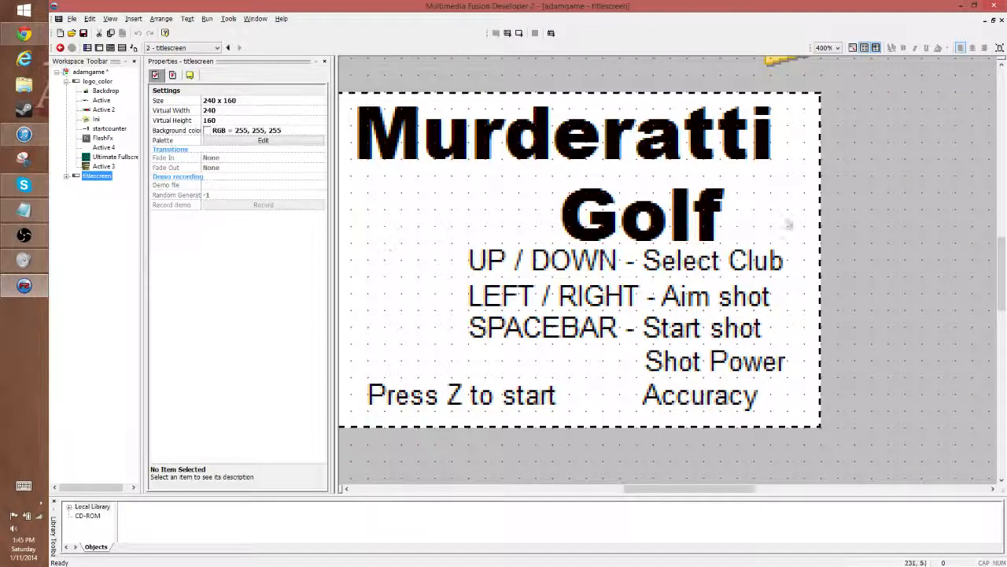
click(897, 187)
right_click(93, 178)
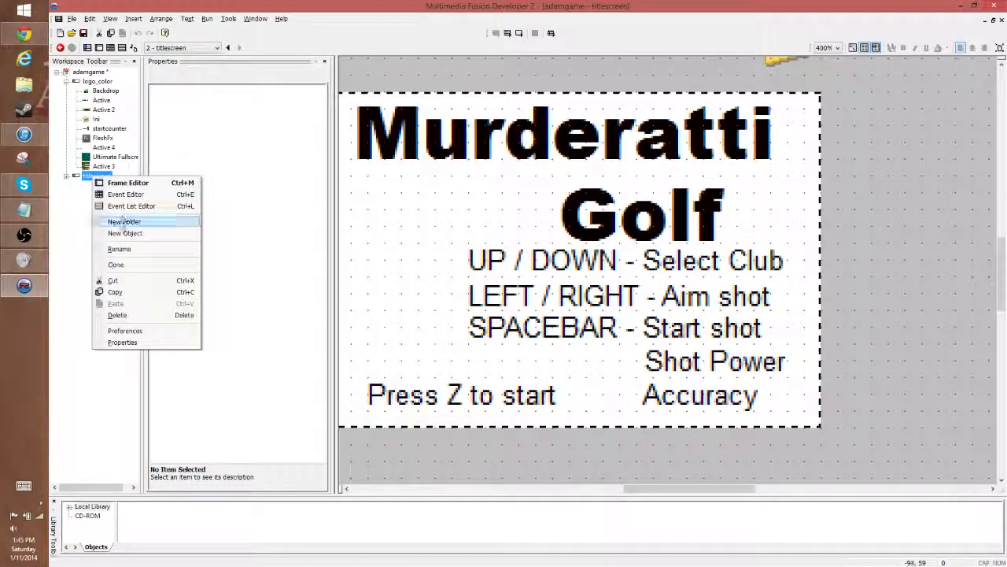
click(138, 265)
click(97, 185)
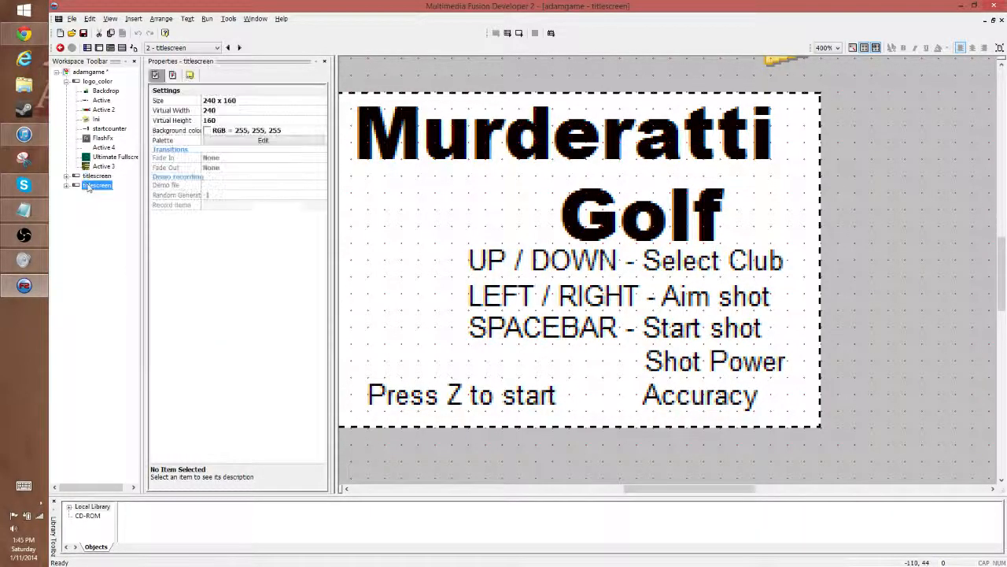
- Rename the cloned titlescreen frame as gamescreen
drag(724, 490, 700, 489)
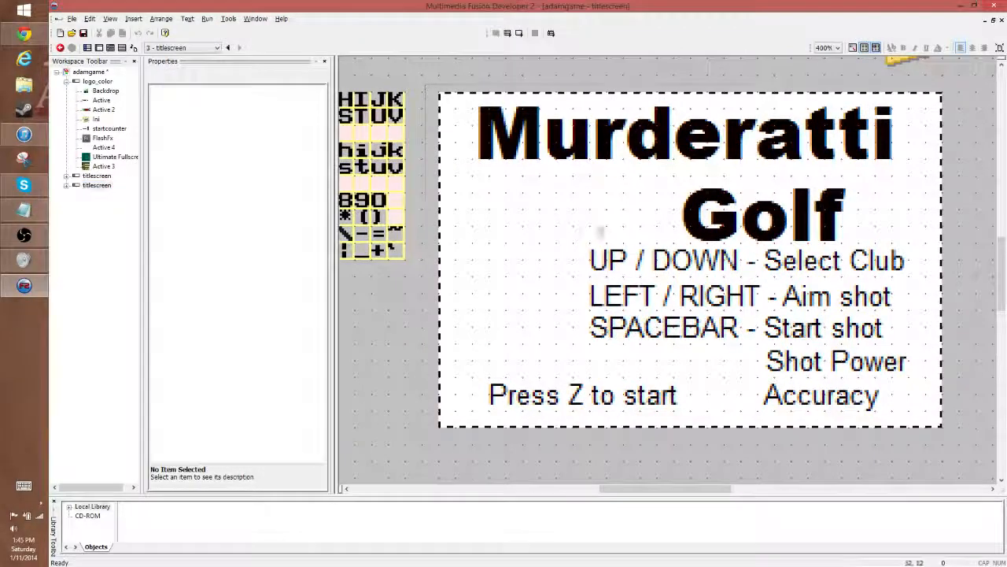
click(97, 186)
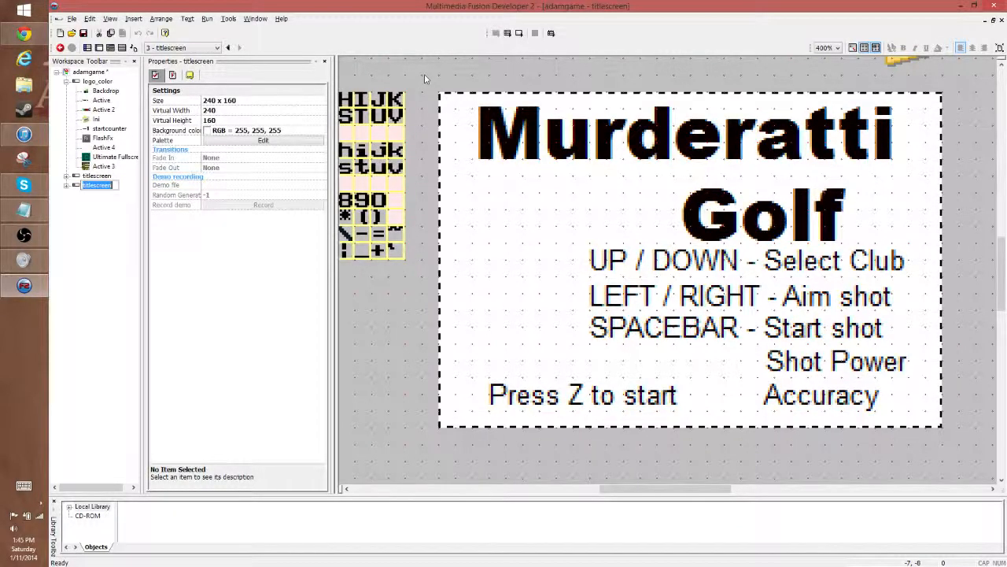
key(Return)
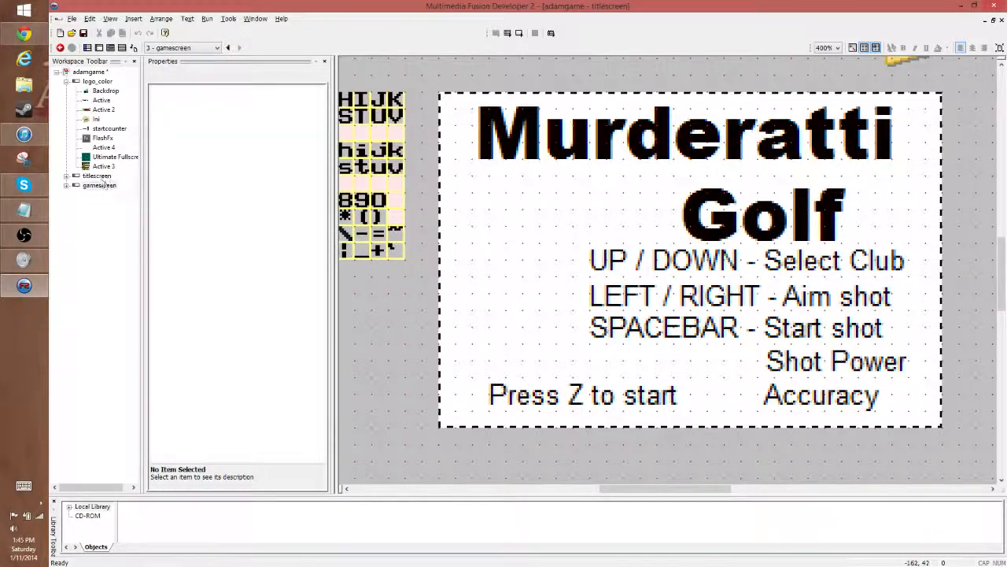
- Delete the Murderatti Golf title and all the control instruction strings from the gamescreen frame
key(Up)
key(Down)
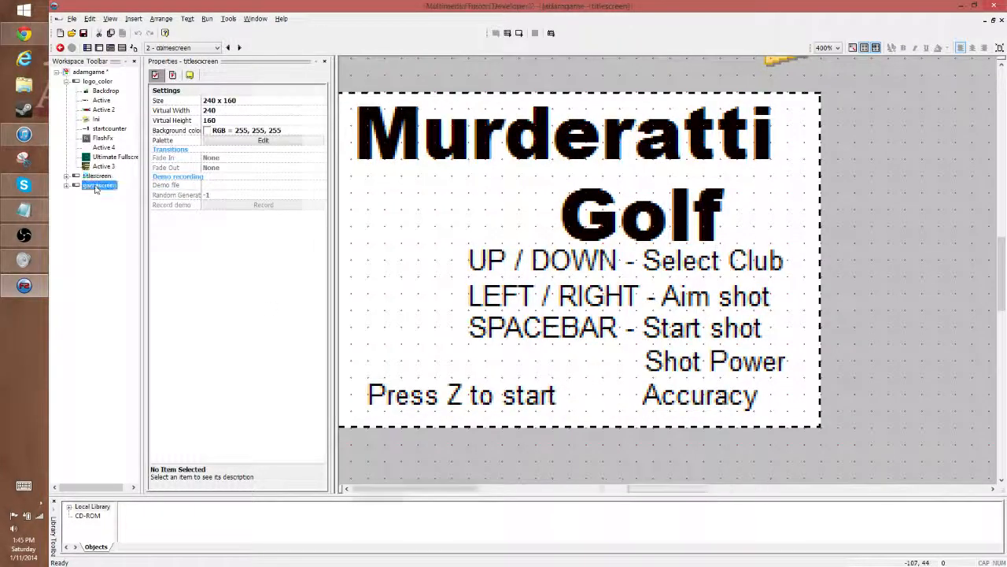
drag(455, 77, 952, 435)
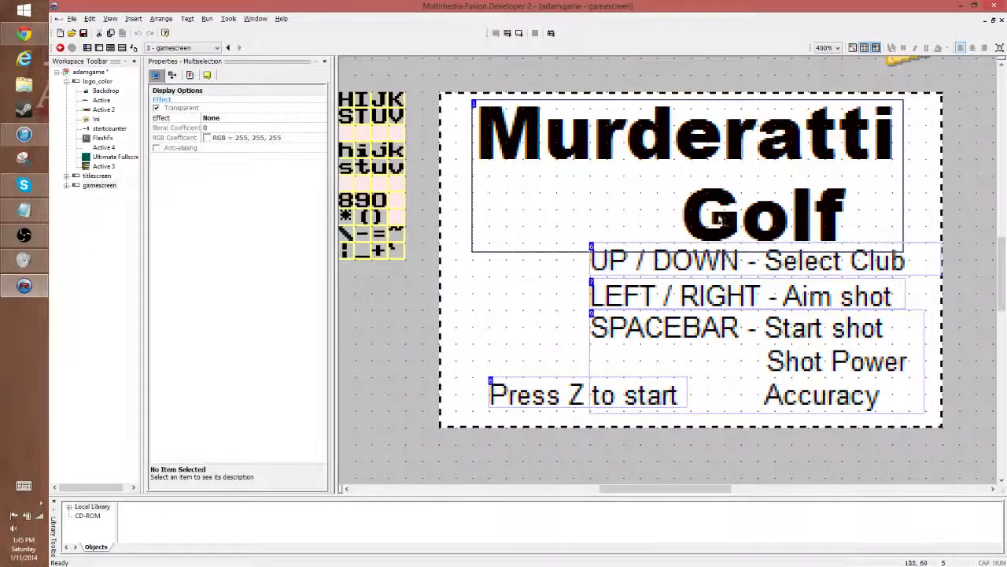
key(Delete)
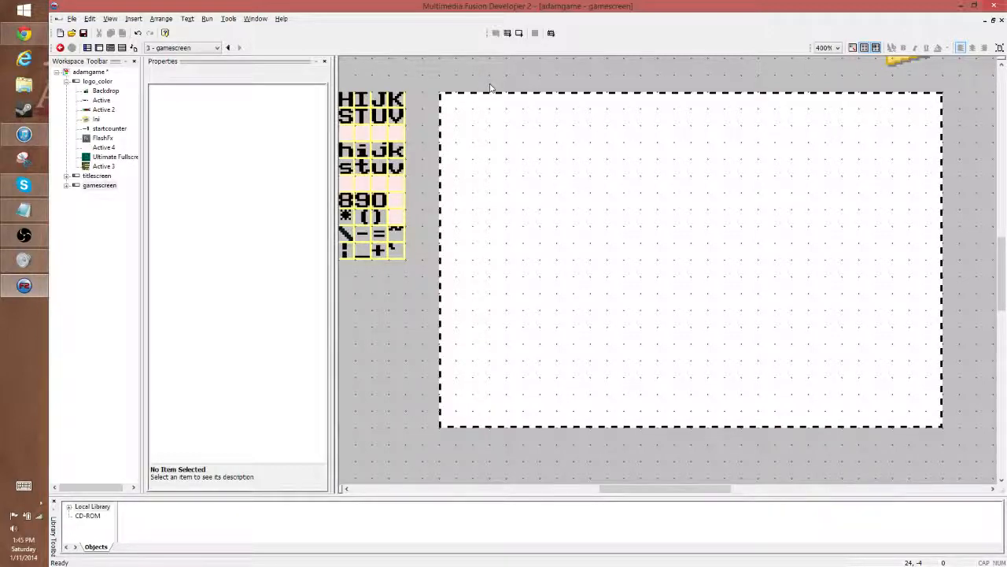
- Insert a new Active object into the gamescreen frame
right_click(465, 71)
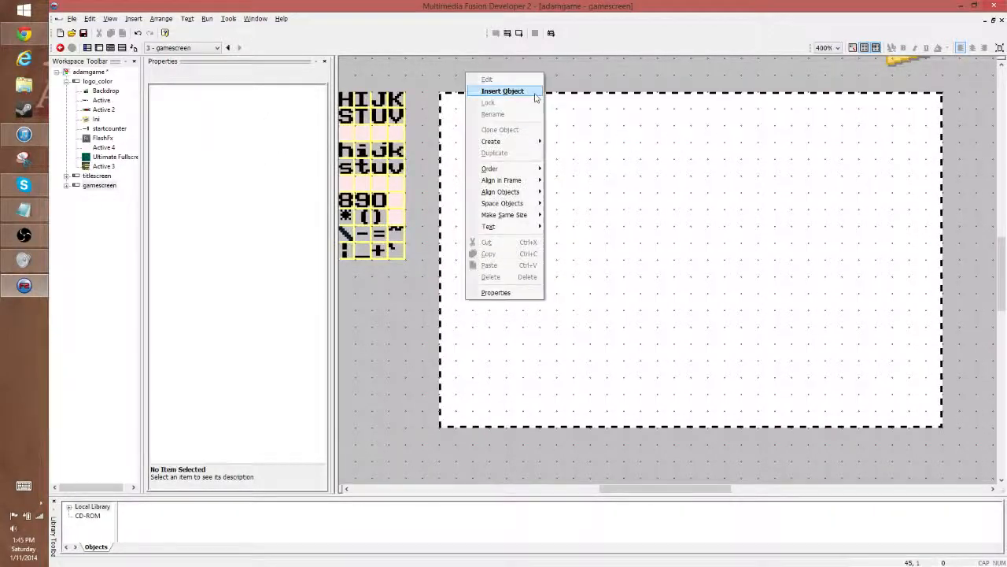
click(533, 93)
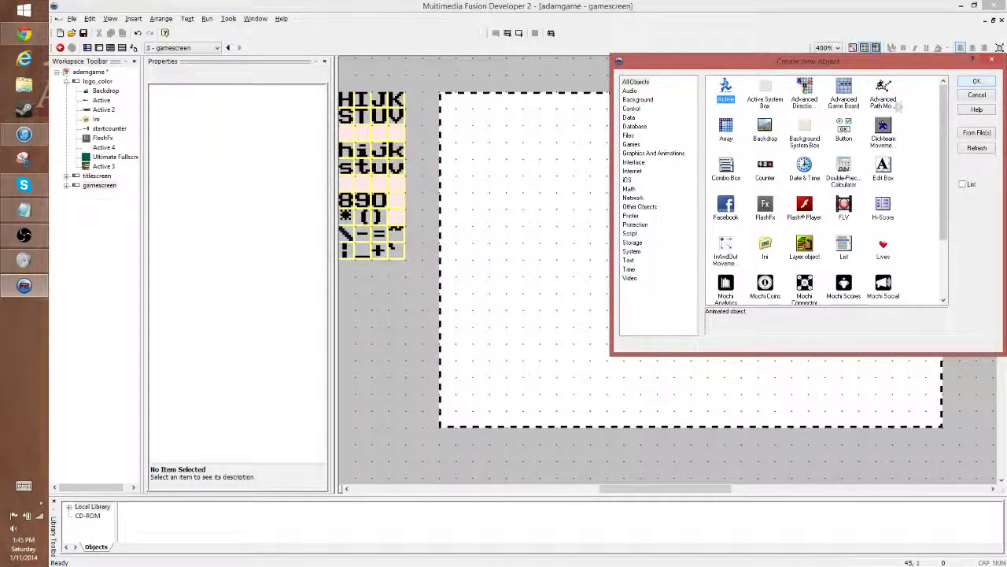
click(976, 81)
click(582, 118)
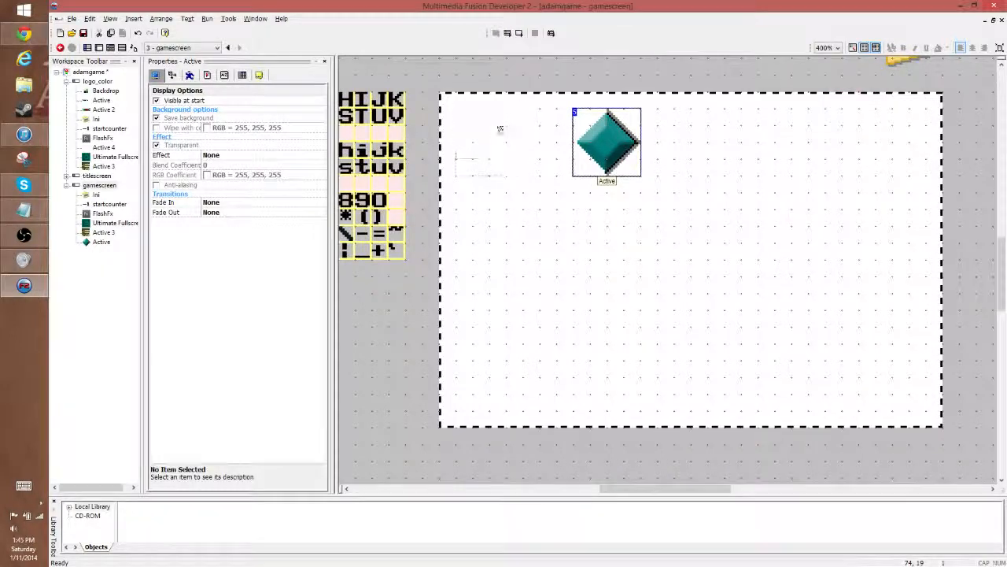
- Move the Active object to the frame's top-left corner and stretch it to about 56 x 159 pixels, spanning the frame's height
drag(473, 123, 456, 124)
click(478, 118)
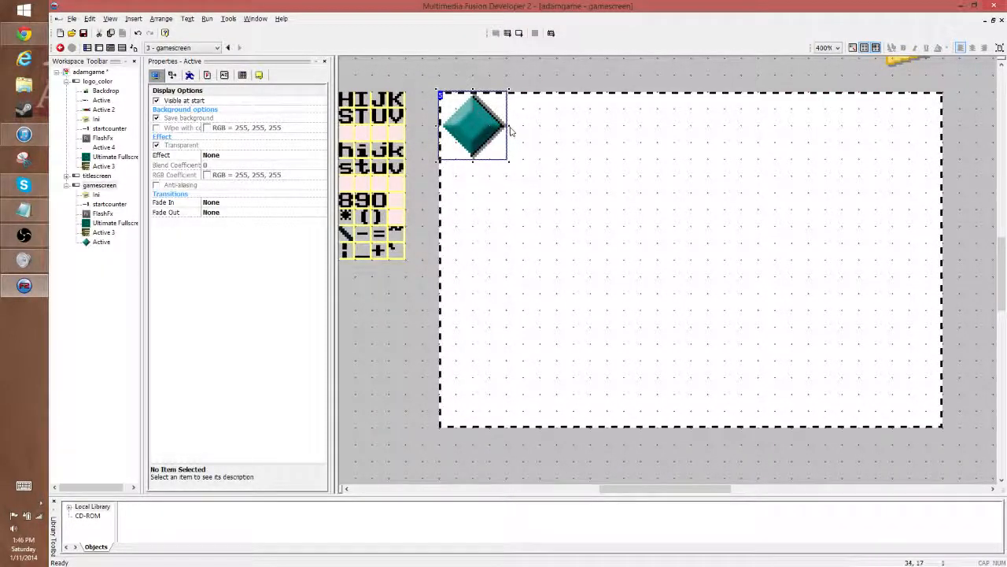
drag(511, 125, 558, 127)
drag(499, 164, 522, 429)
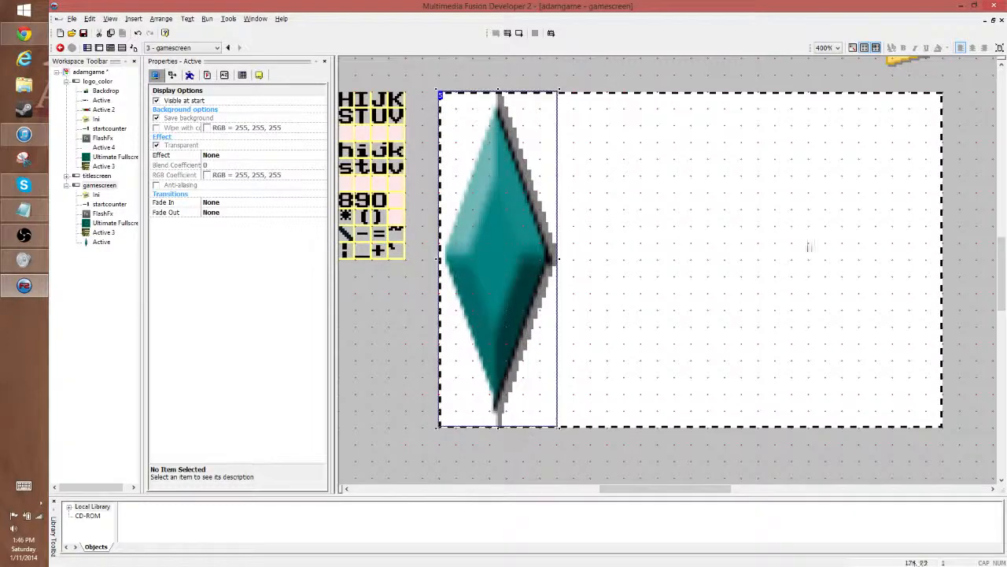
click(852, 140)
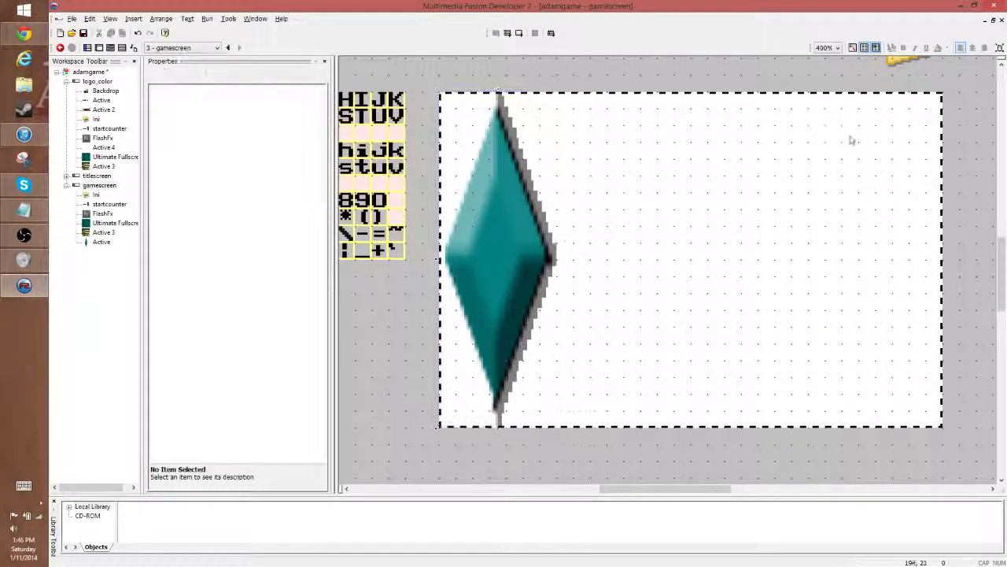
- Open the stretched Active object's image for editing and erase the default diamond picture
right_click(524, 228)
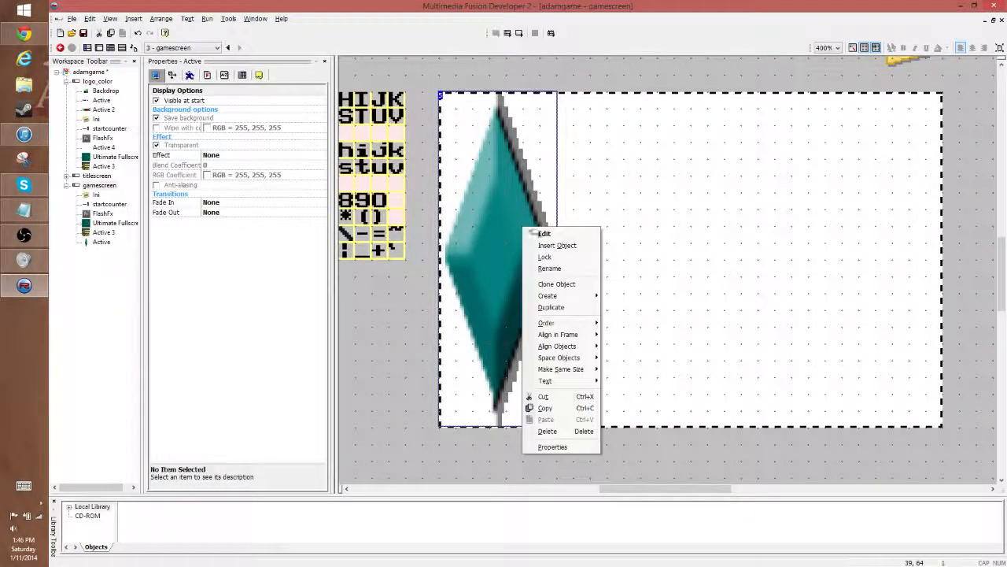
click(546, 256)
double_click(493, 183)
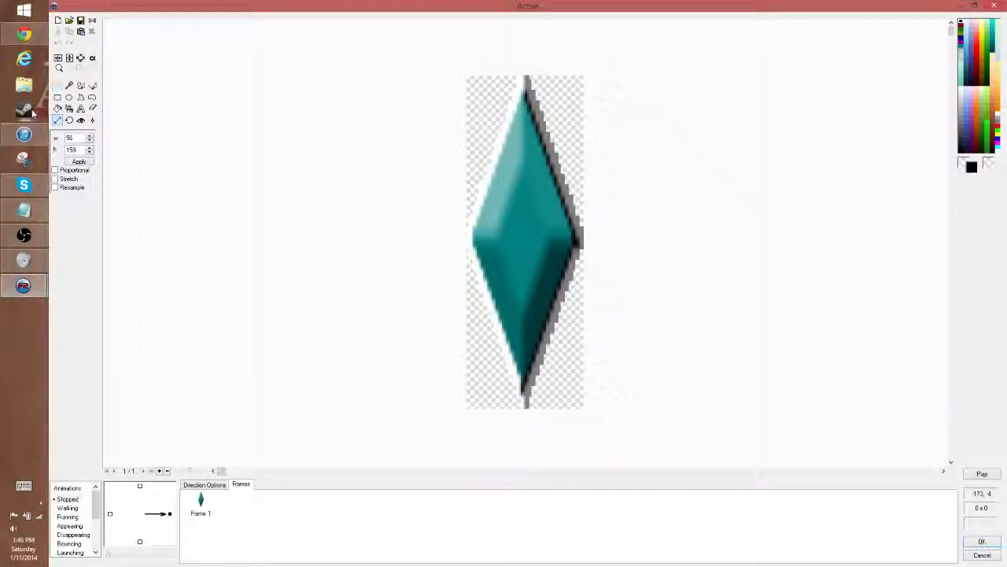
click(57, 85)
drag(384, 58, 689, 433)
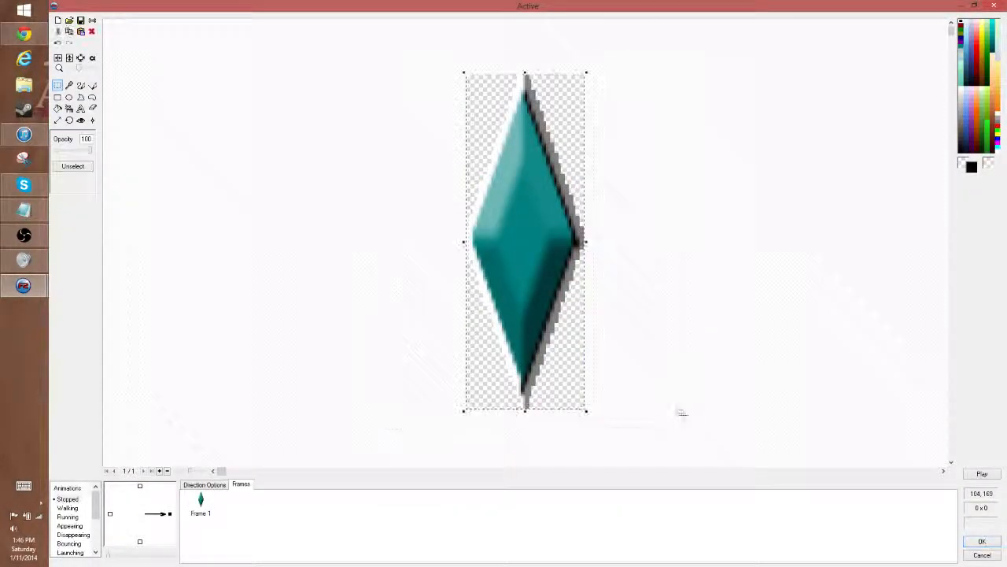
key(Delete)
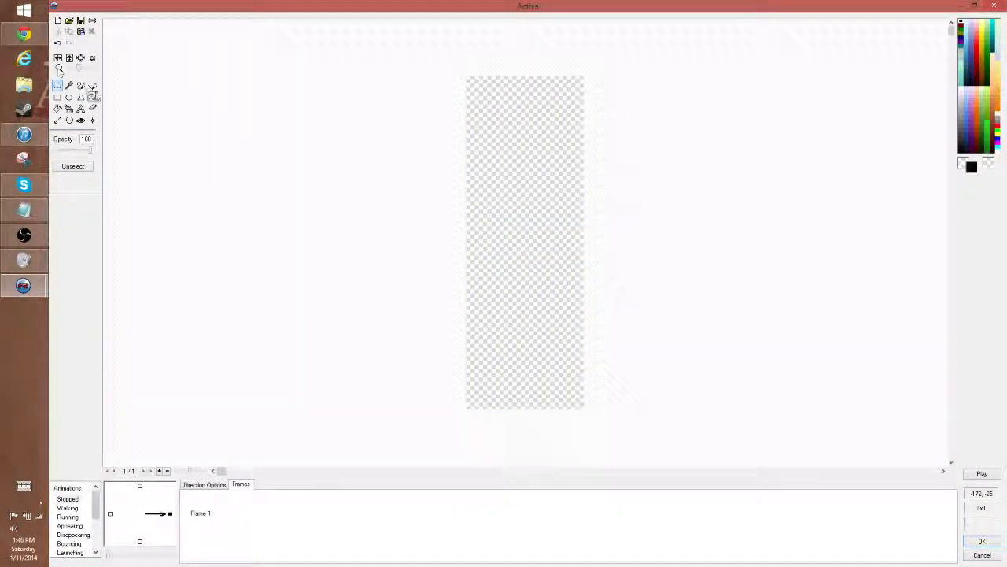
- Draw a 1-pixel black rectangle outline around the edge of the Active object's empty image and apply it
click(58, 97)
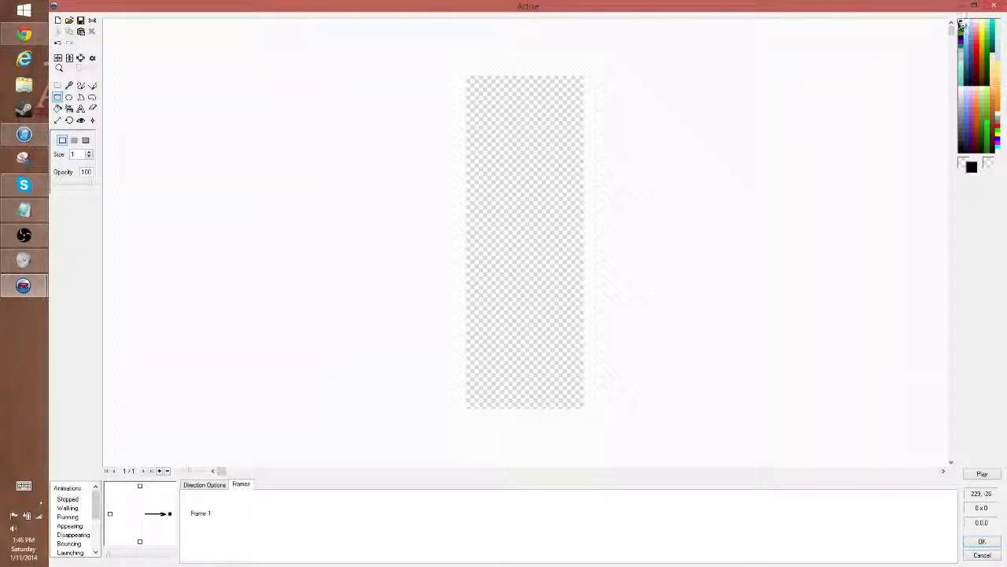
mouse_move(466, 75)
mouse_down()
mouse_move(554, 287)
mouse_move(583, 408)
mouse_up()
click(983, 541)
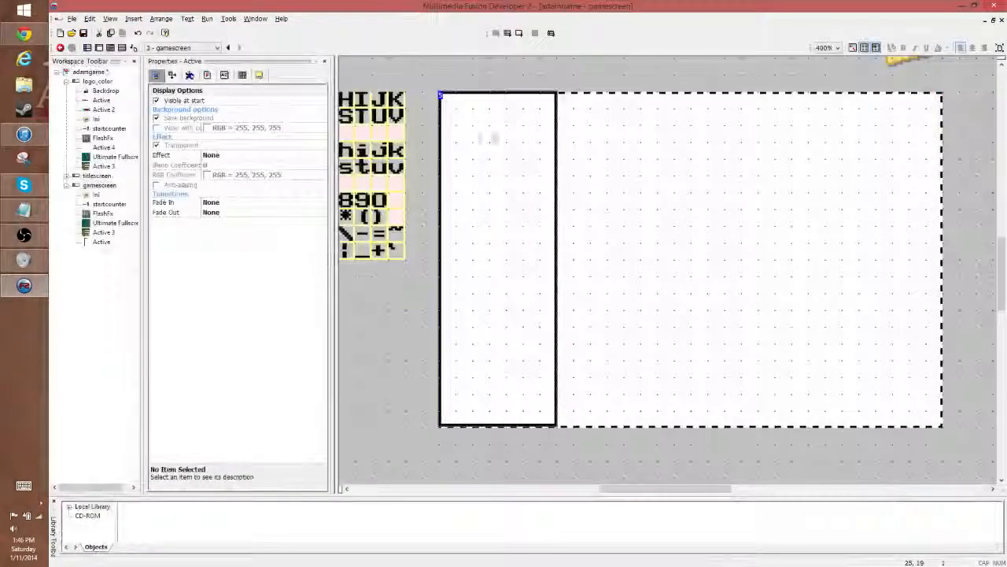
- Fill the inside of the outlined Active rectangle with light blue (219, 231, 251)
double_click(554, 103)
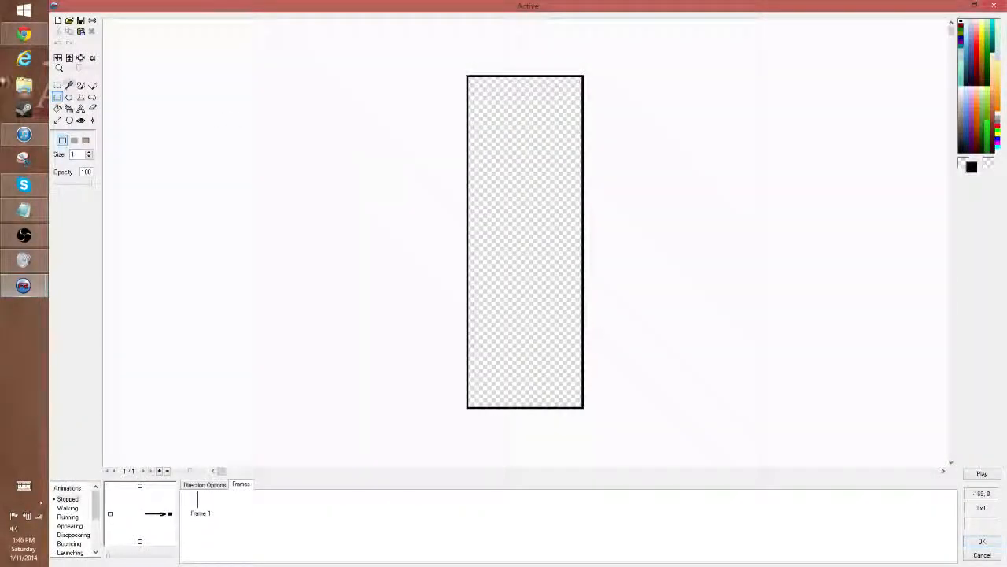
click(57, 108)
click(969, 92)
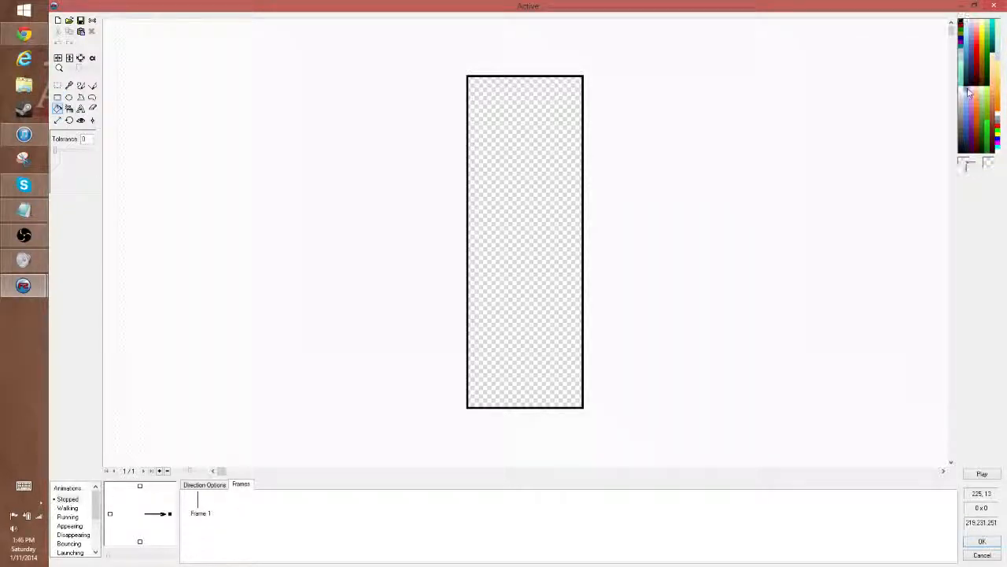
click(497, 131)
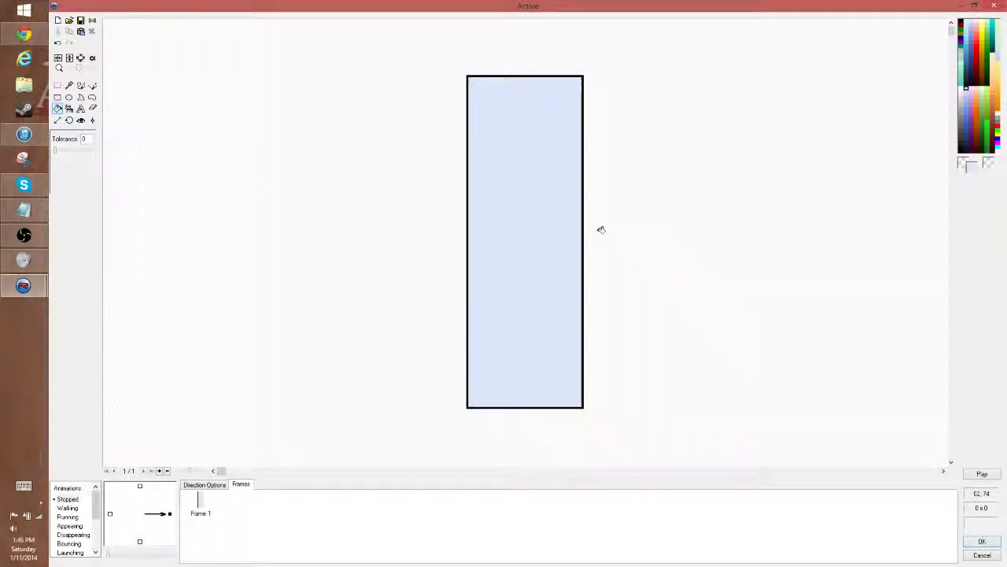
click(983, 541)
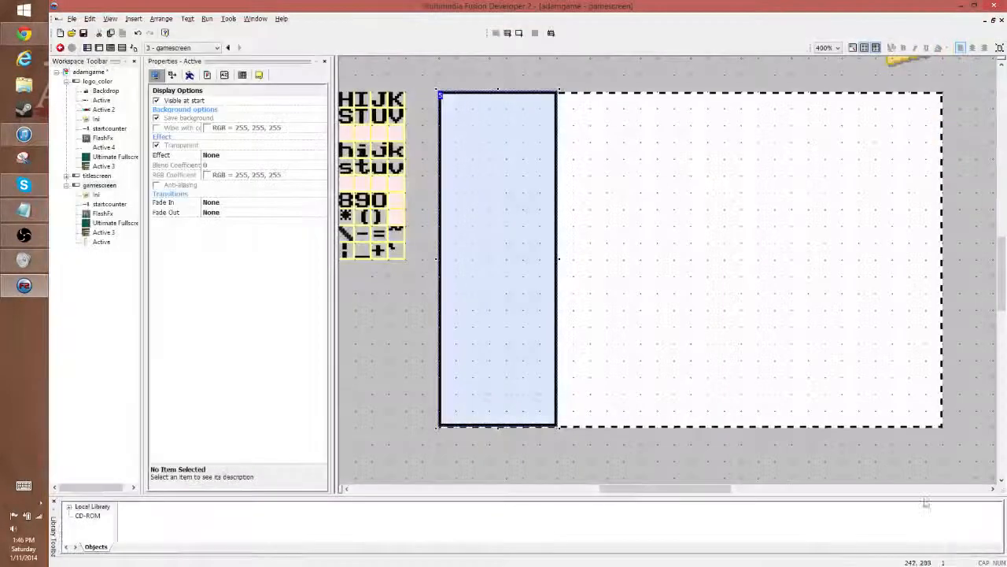
- Clone the light blue panel and place the copy against the gamescreen frame's right edge
click(538, 173)
right_click(538, 176)
click(597, 231)
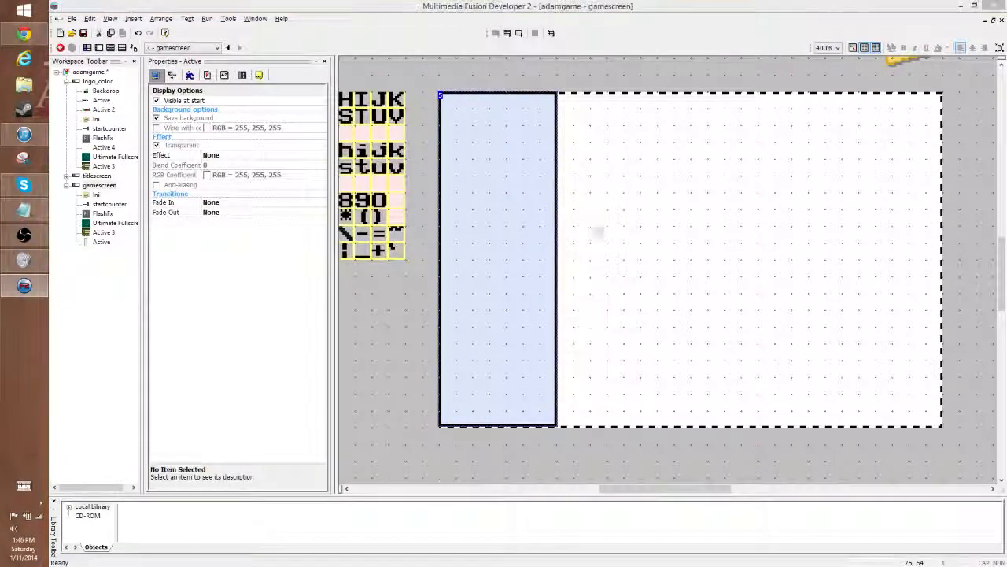
click(129, 187)
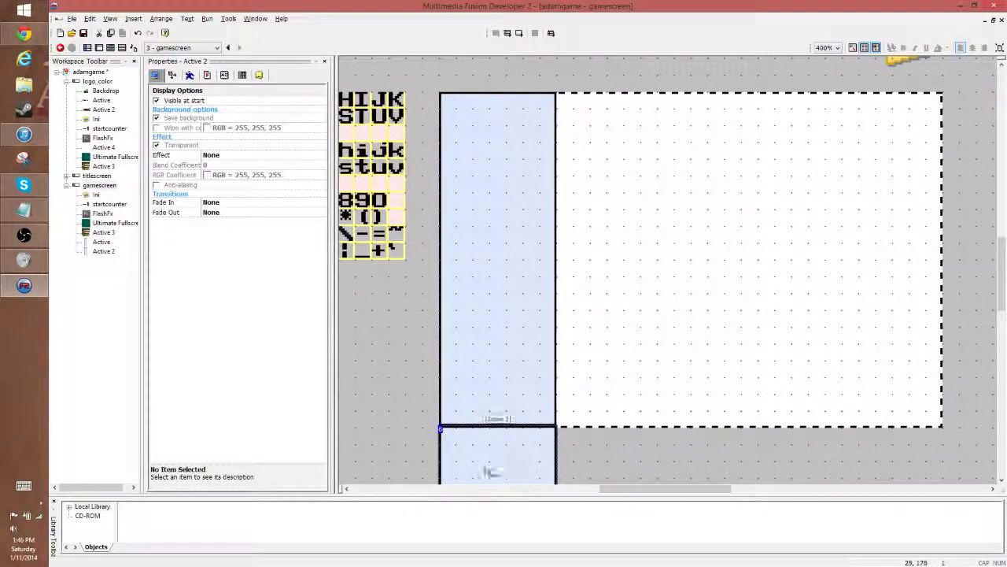
mouse_move(493, 470)
mouse_down()
mouse_move(854, 214)
mouse_move(882, 134)
mouse_up()
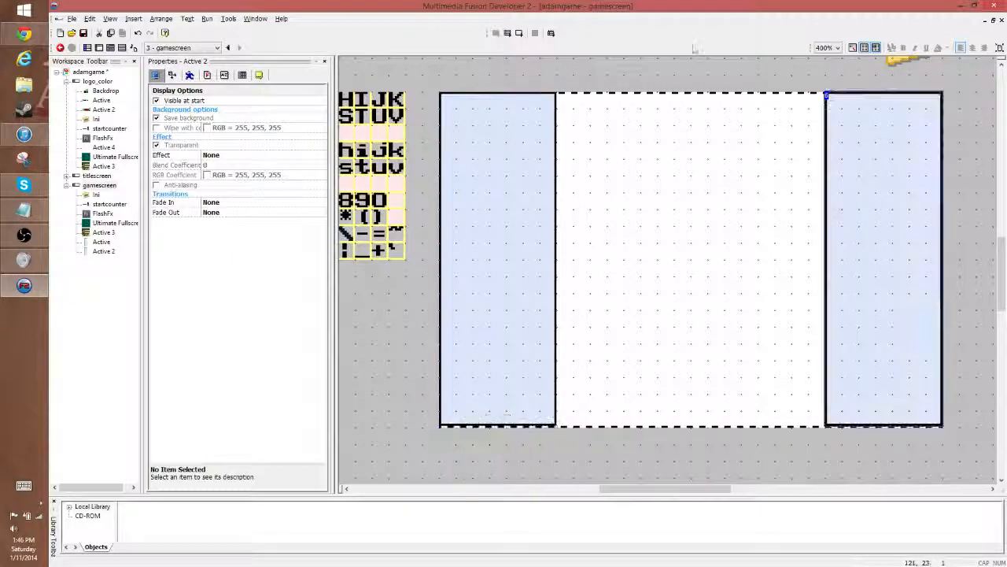
click(710, 68)
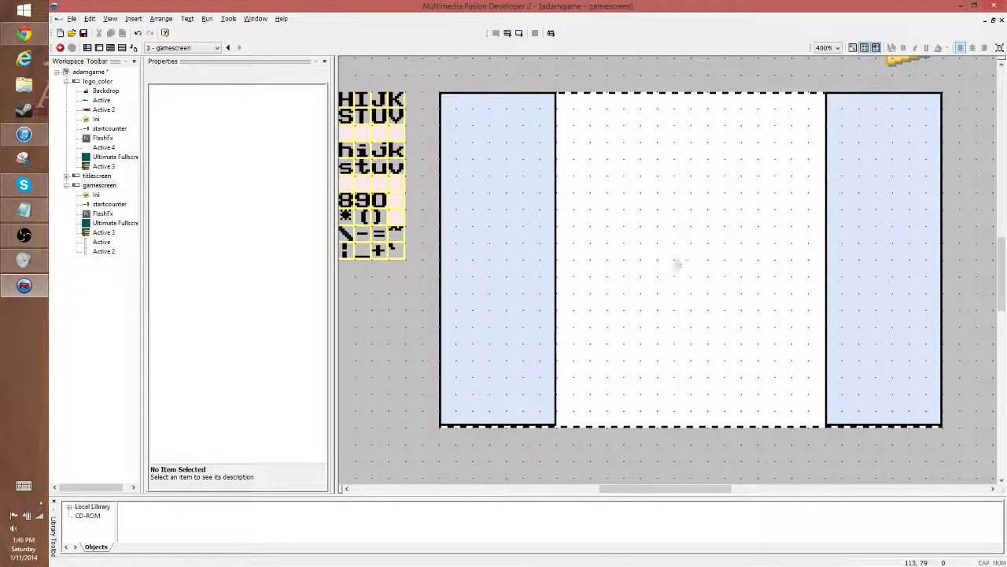
- Set the canvas height of the left panel's image to 160 without stretching the picture
double_click(491, 360)
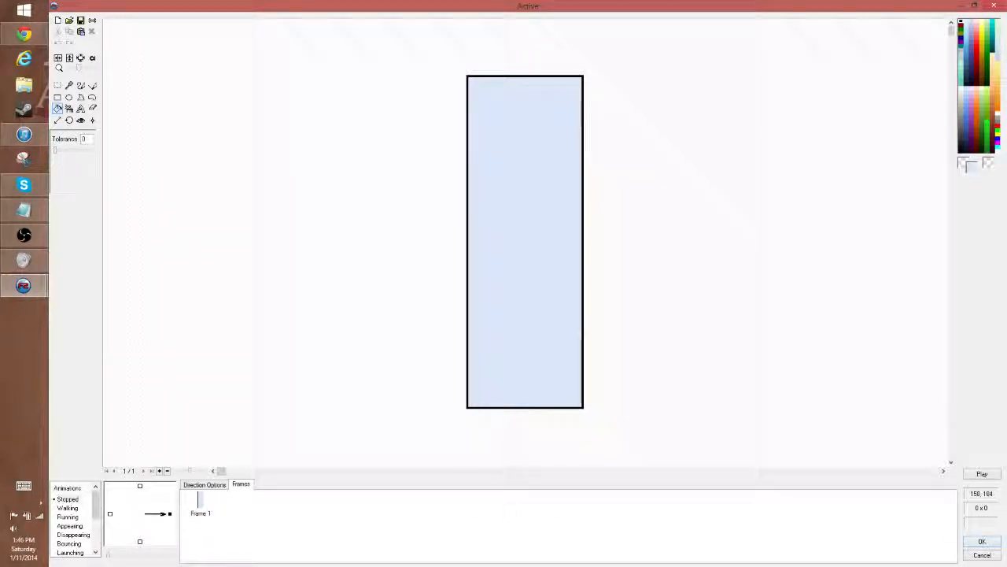
click(58, 122)
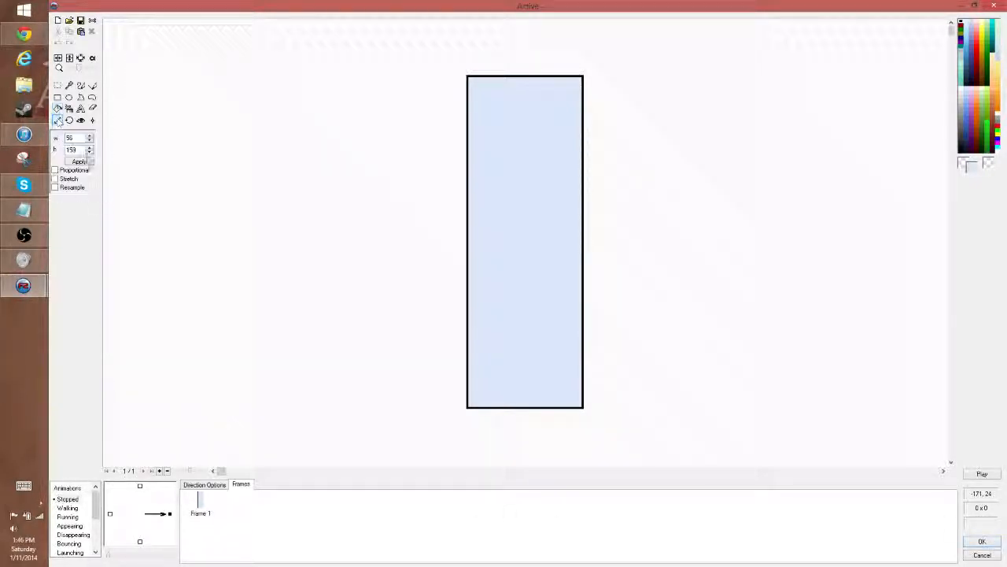
drag(77, 150, 1, 157)
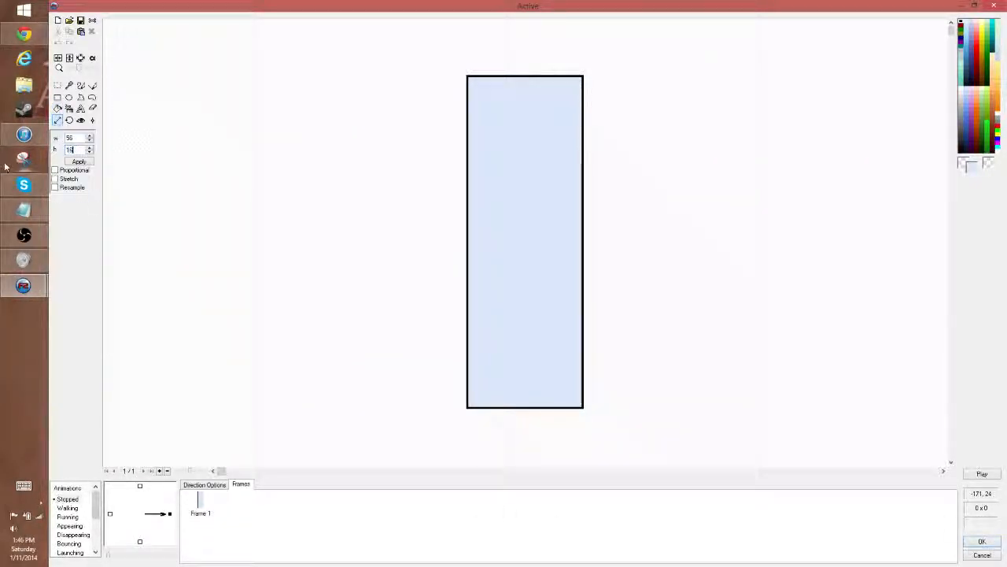
text(150)
click(77, 161)
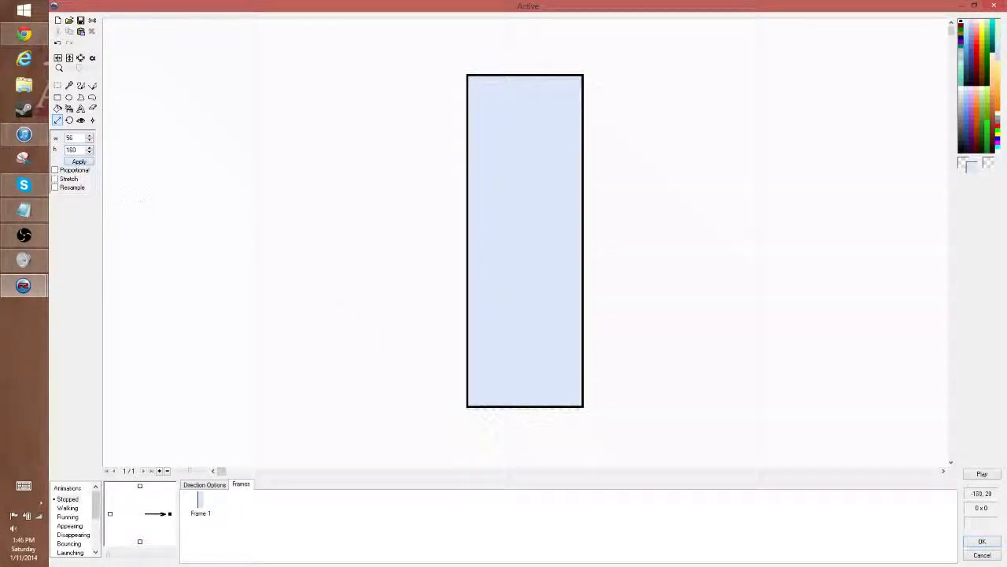
- Shift the lower section of the left panel's image down to the canvas's bottom edge
click(57, 85)
drag(398, 310, 634, 404)
drag(553, 358, 553, 361)
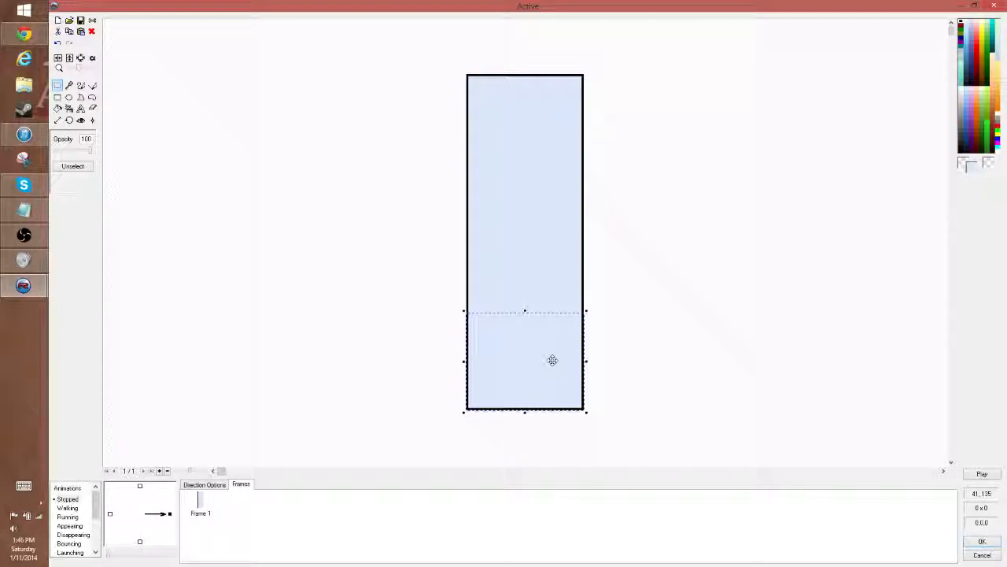
- Cover the gap line in the left panel's image with a copied strip from the panel's middle
click(742, 324)
drag(432, 242, 747, 291)
key(ctrl+c)
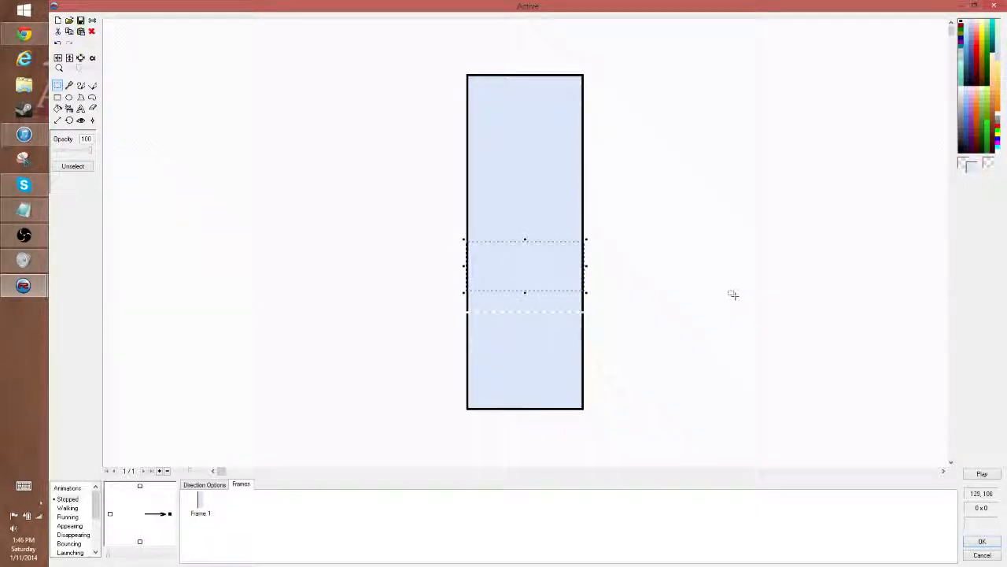
key(ctrl+v)
drag(522, 105, 524, 315)
click(753, 281)
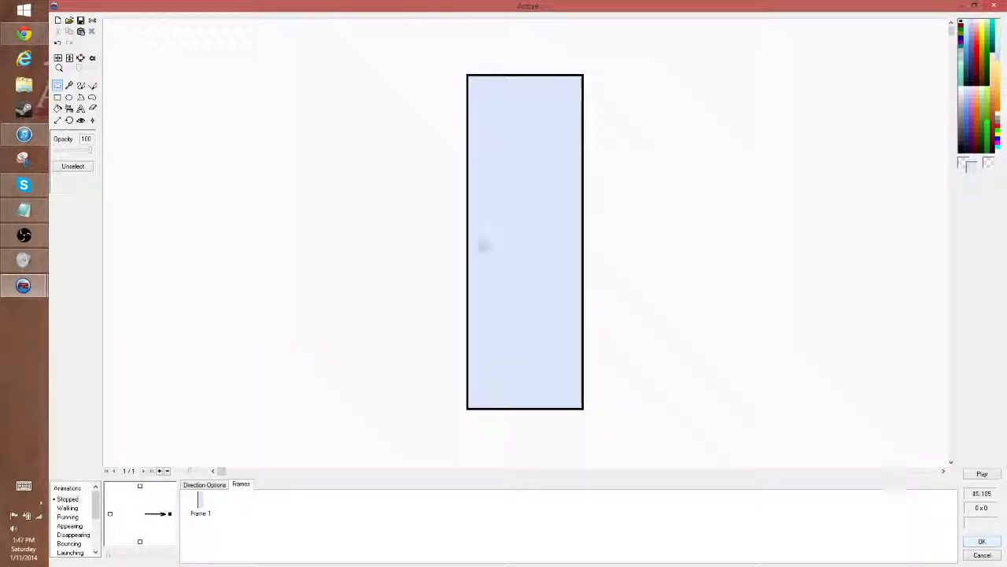
- Set the right panel's canvas height to 160 without stretching and replace its picture with a copy of the left panel's whole image
drag(400, 60, 760, 460)
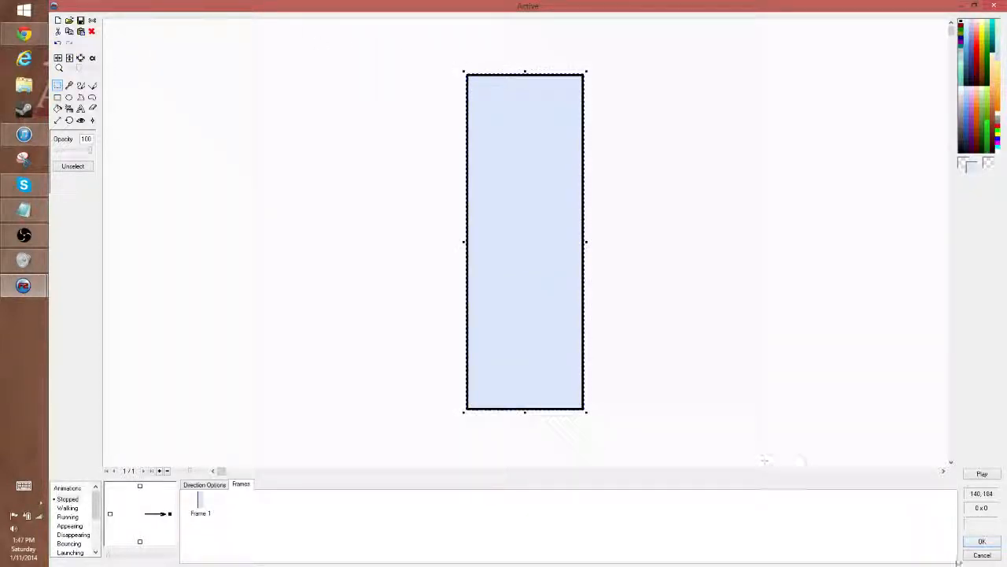
click(982, 541)
double_click(903, 296)
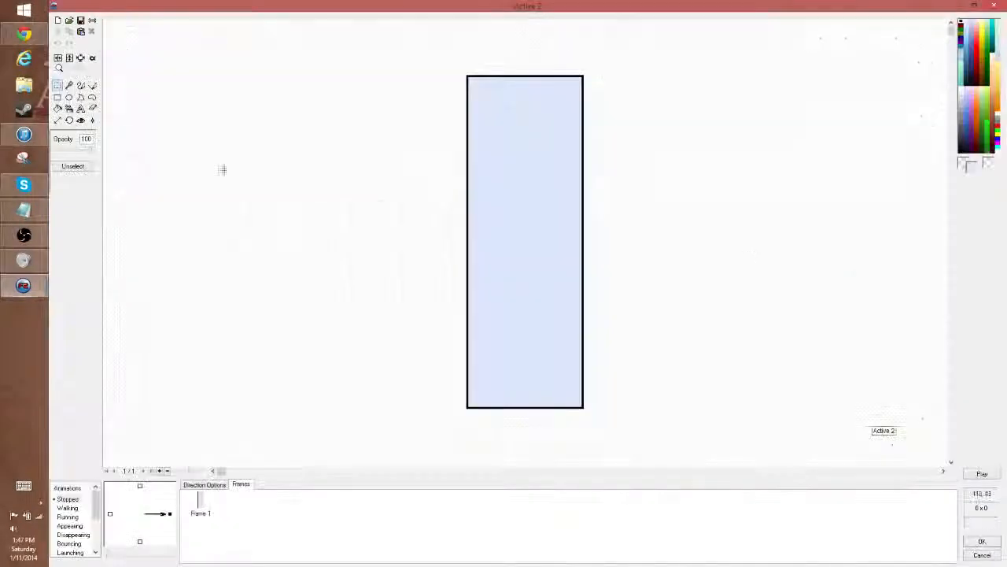
click(57, 120)
drag(80, 150, 5, 155)
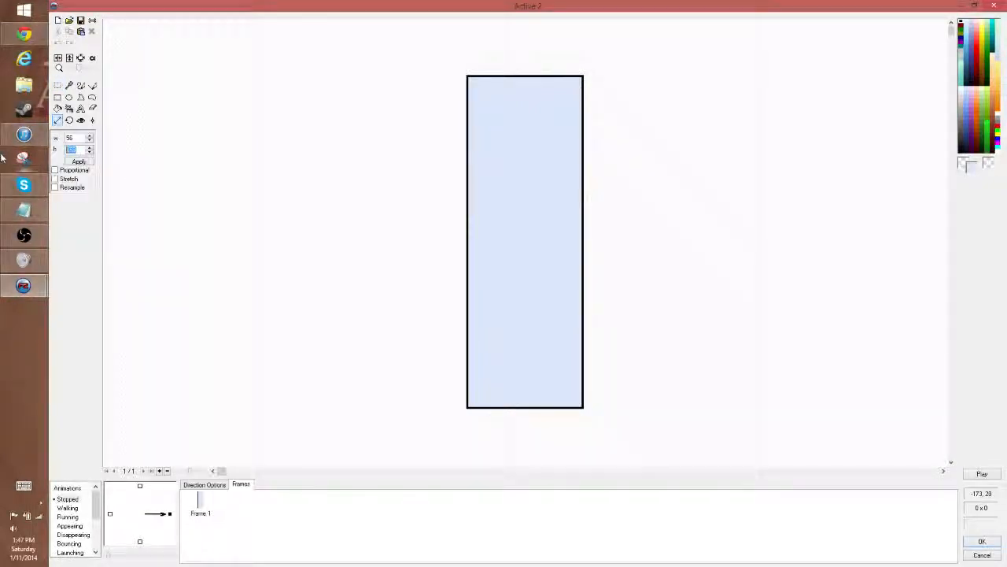
text(160)
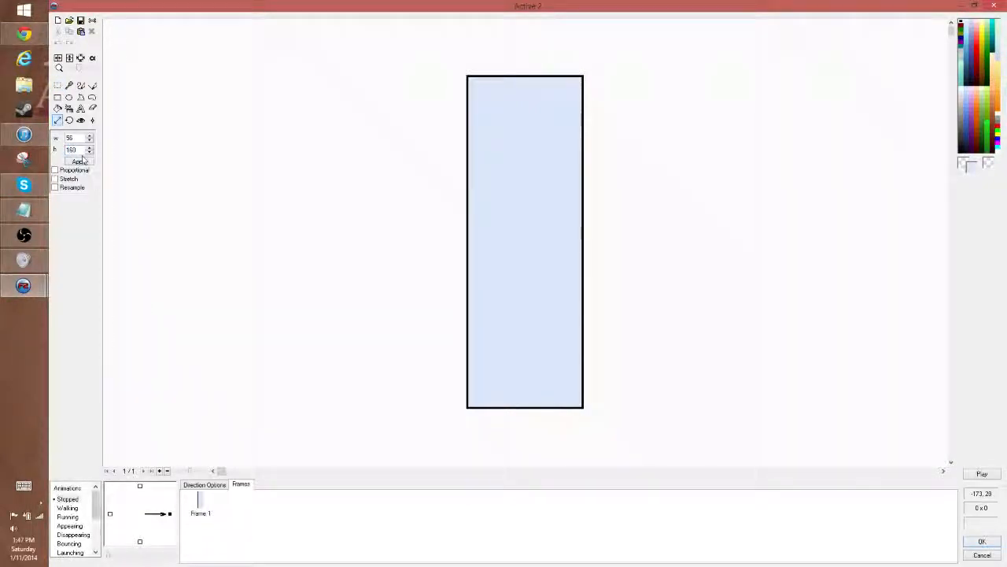
click(82, 162)
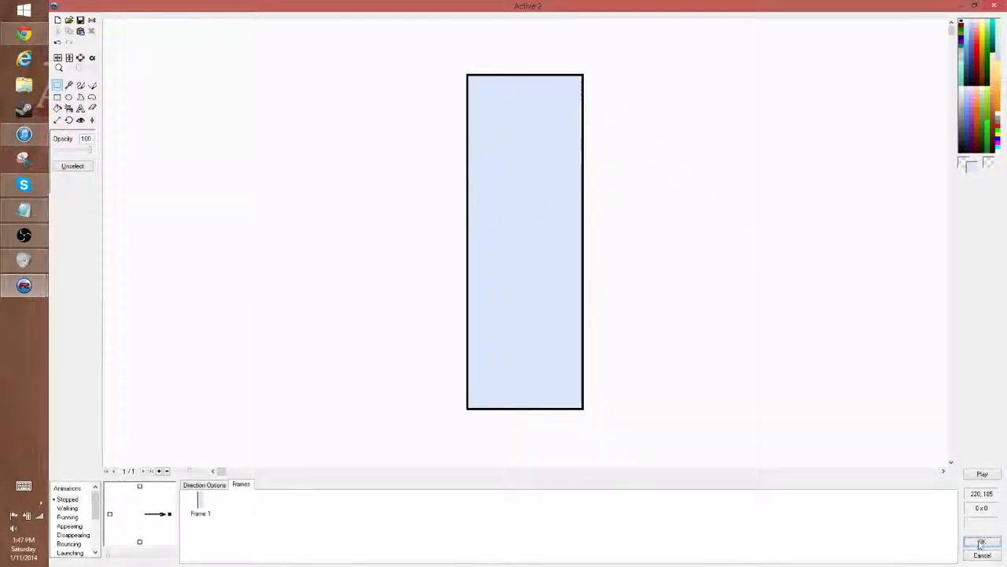
click(982, 541)
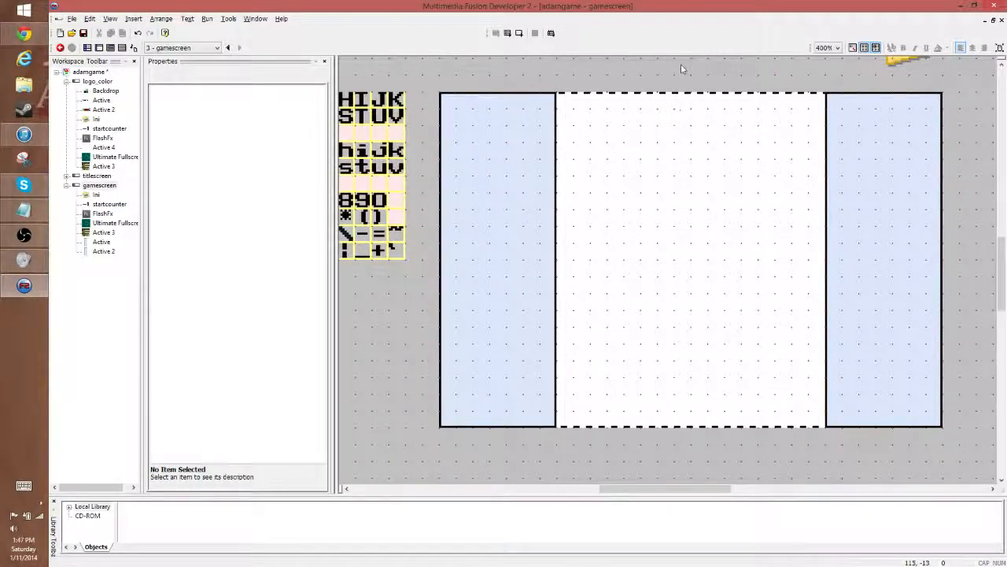
click(507, 151)
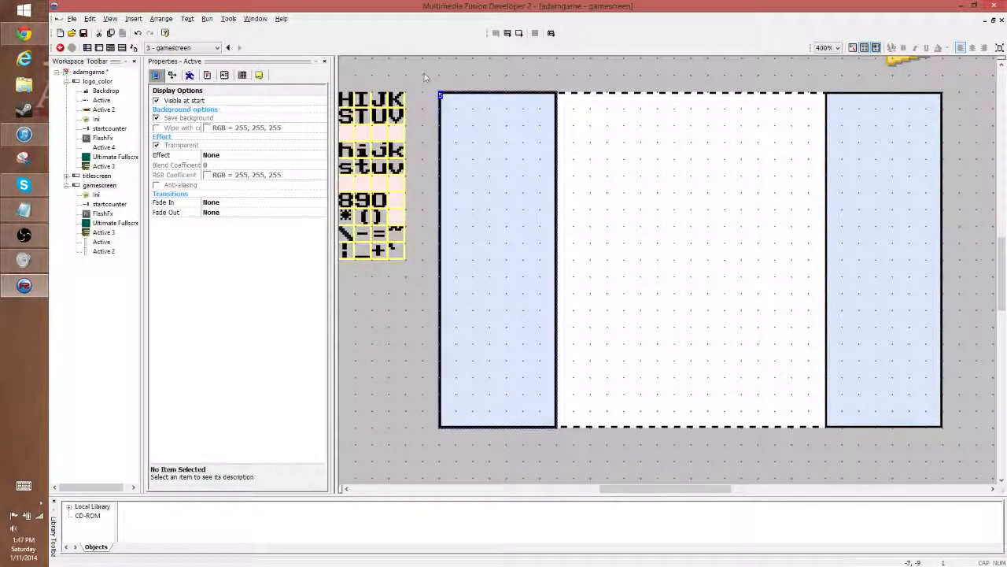
click(424, 74)
click(483, 133)
click(508, 81)
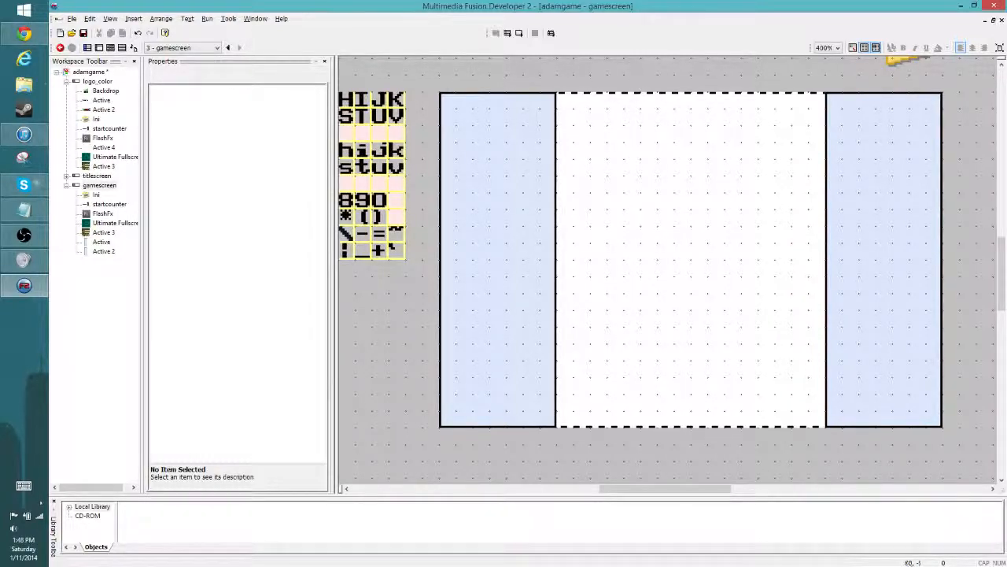
drag(560, 74, 818, 430)
drag(542, 70, 759, 412)
- Insert a Backdrop object at the blank middle area's upper-left corner and shrink it to two grid cells square
right_click(626, 181)
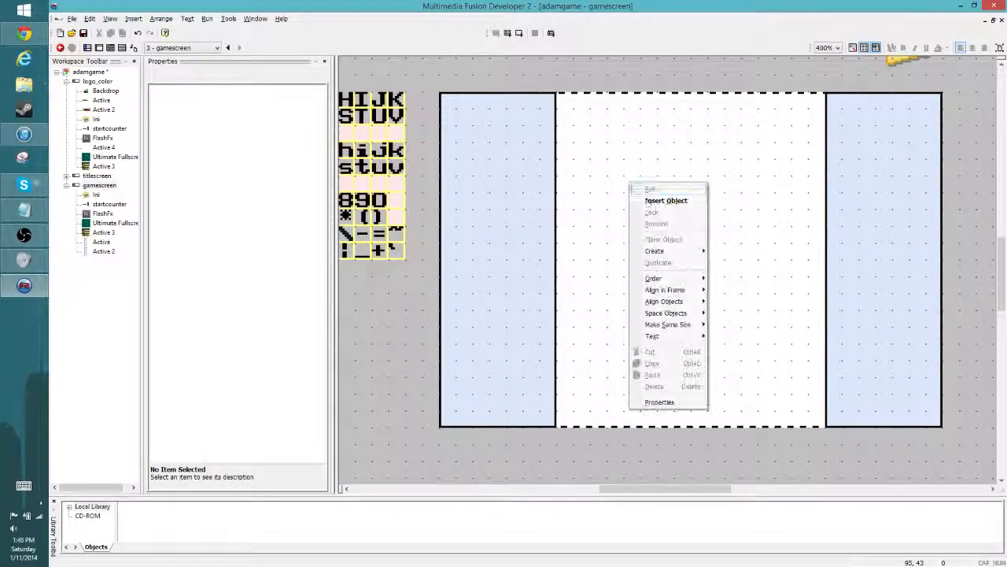
click(667, 203)
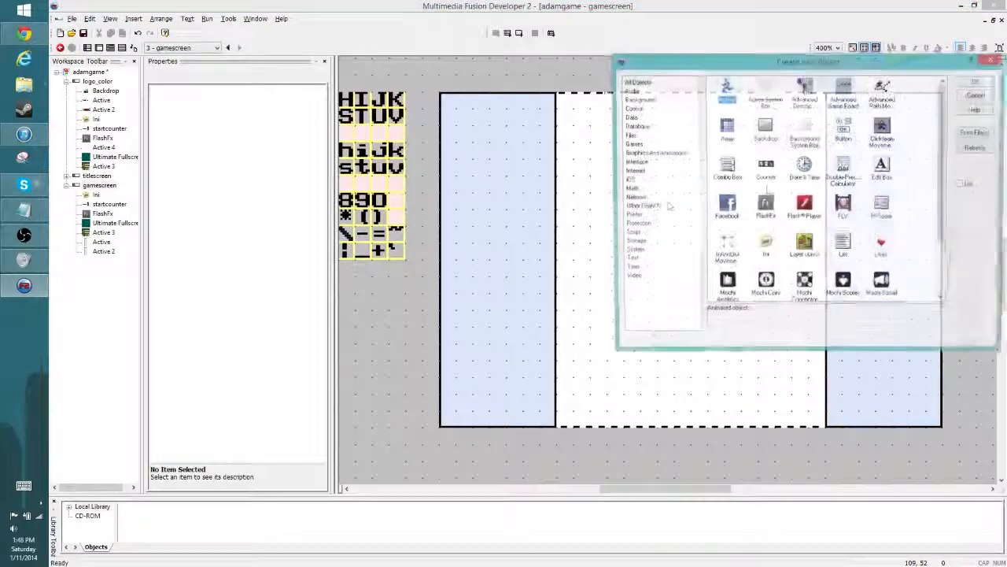
click(765, 128)
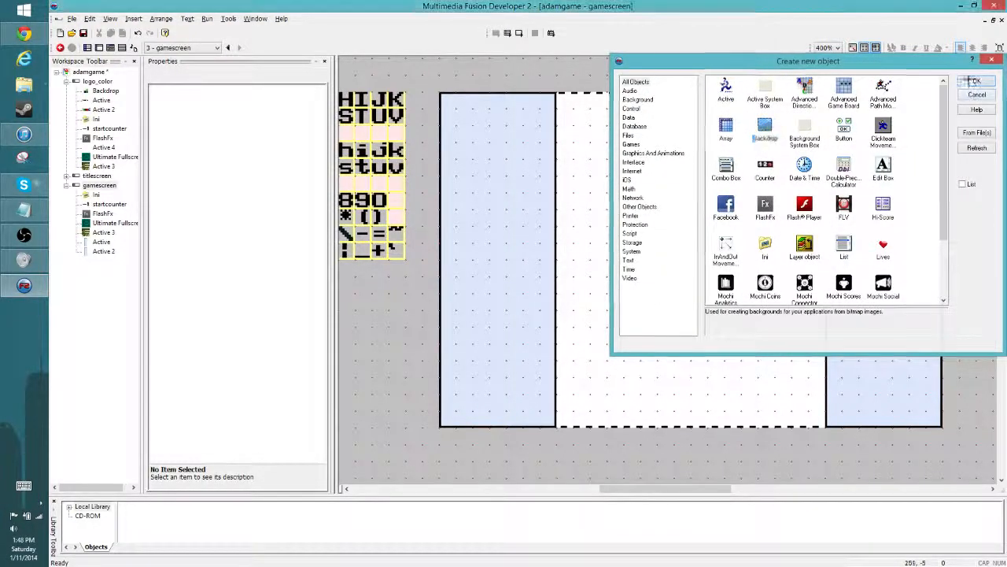
click(977, 81)
click(578, 128)
drag(604, 156, 588, 123)
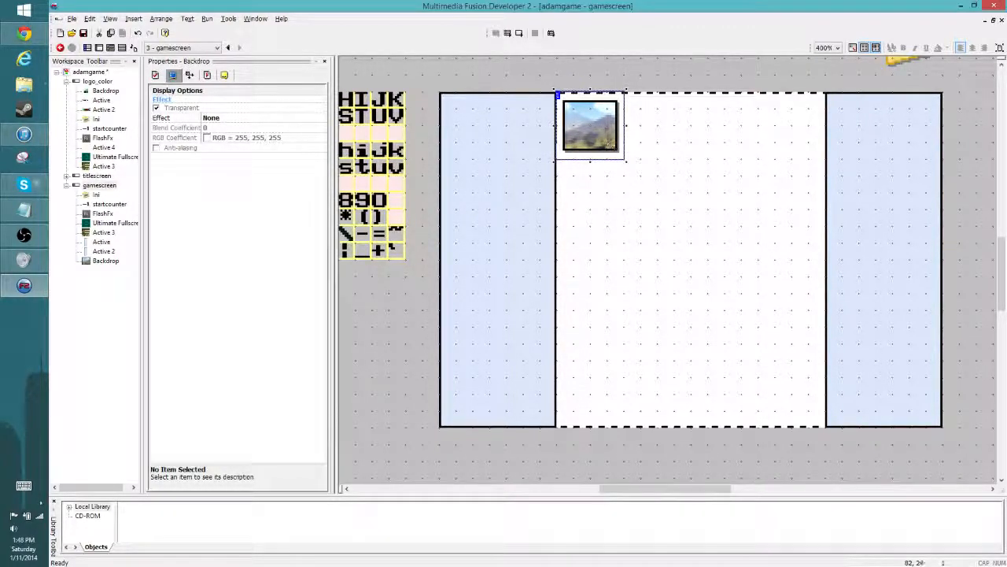
drag(595, 128, 595, 130)
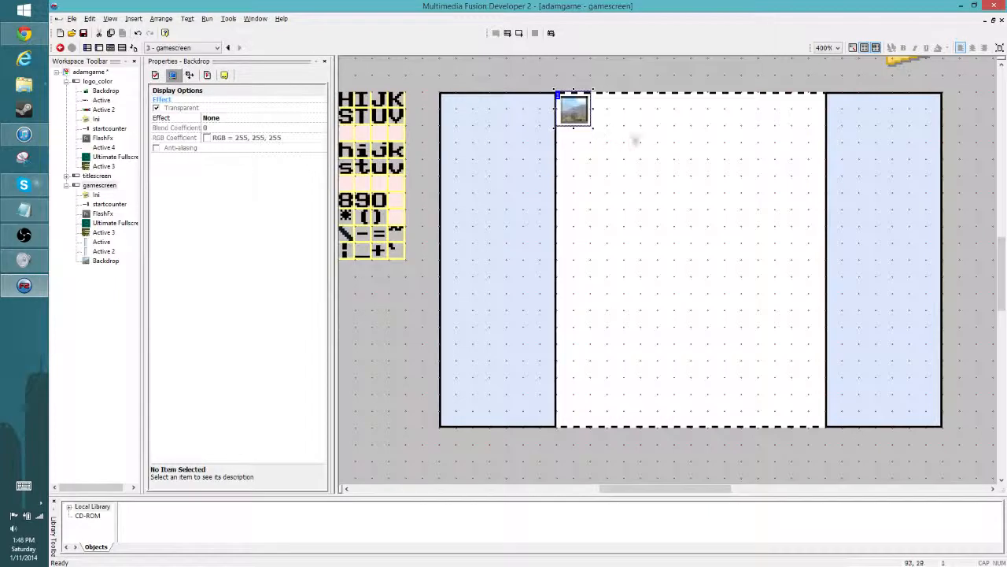
click(635, 139)
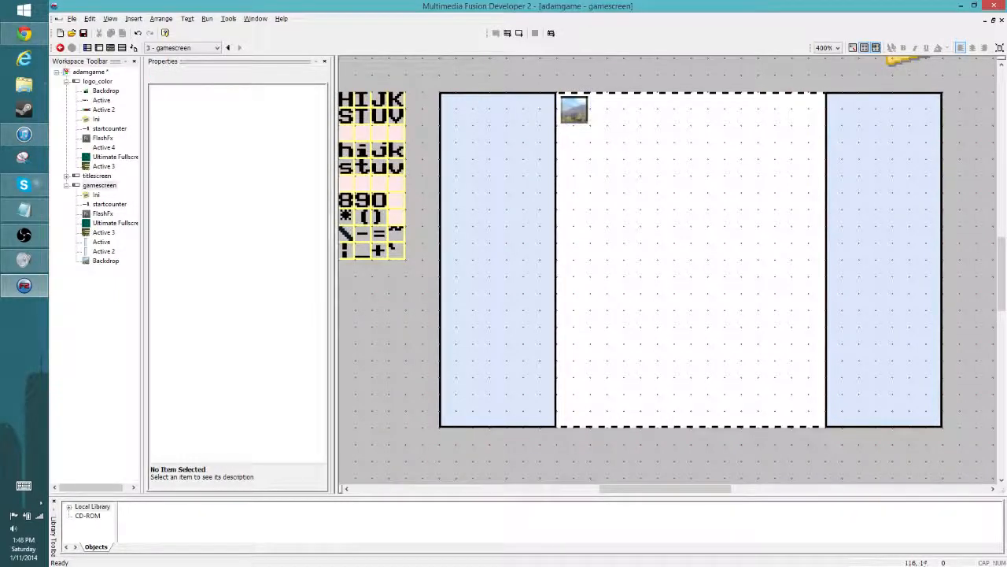
click(582, 112)
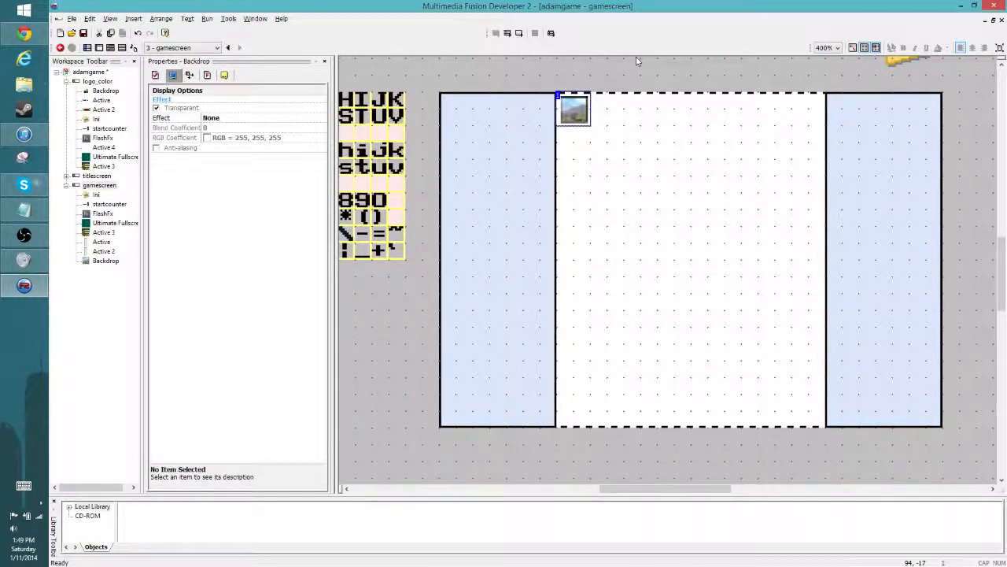
click(617, 70)
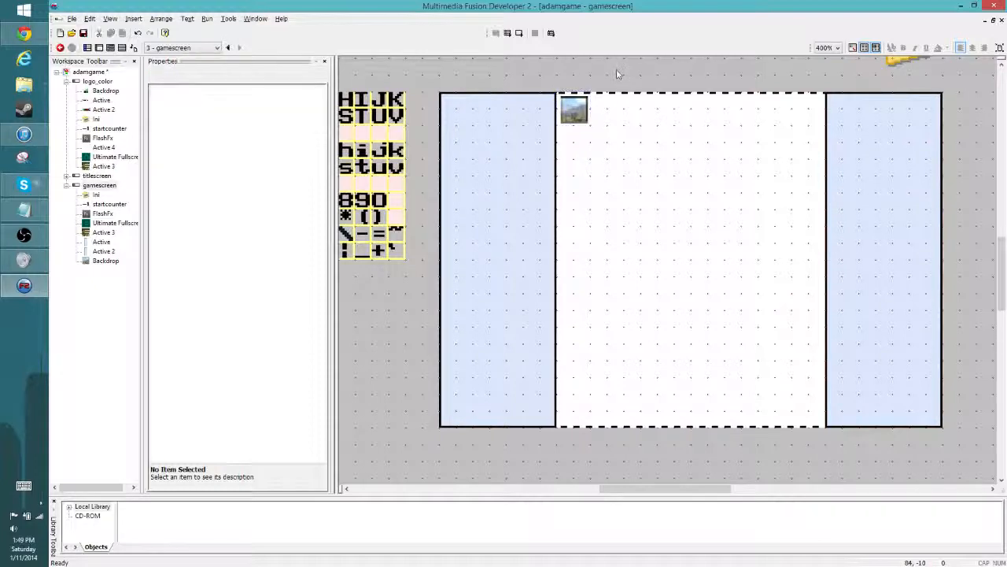
click(580, 114)
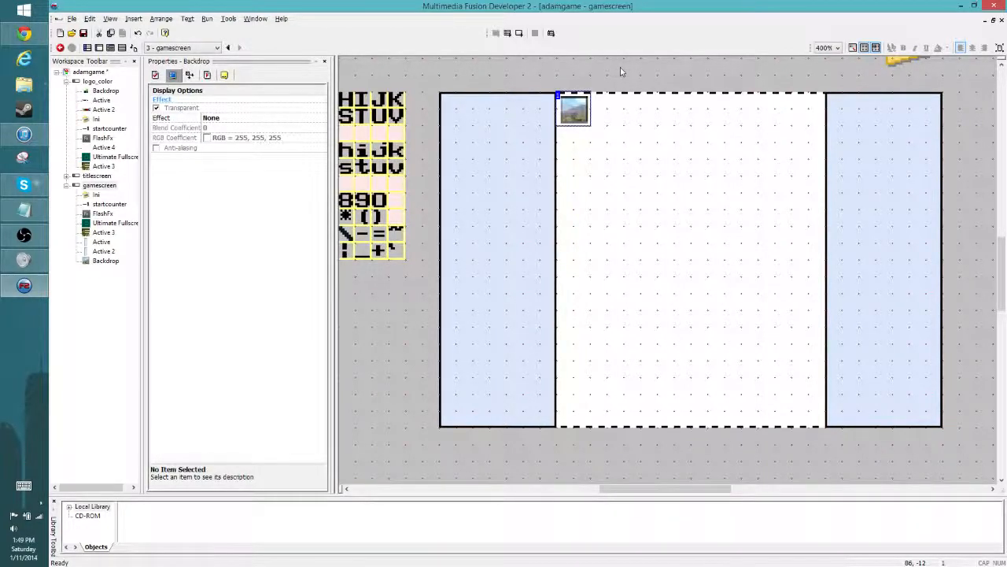
click(614, 71)
click(575, 111)
click(624, 83)
click(576, 108)
click(624, 73)
- Erase the backdrop's default picture and fill its whole canvas with bright green (35, 235, 31)
double_click(577, 109)
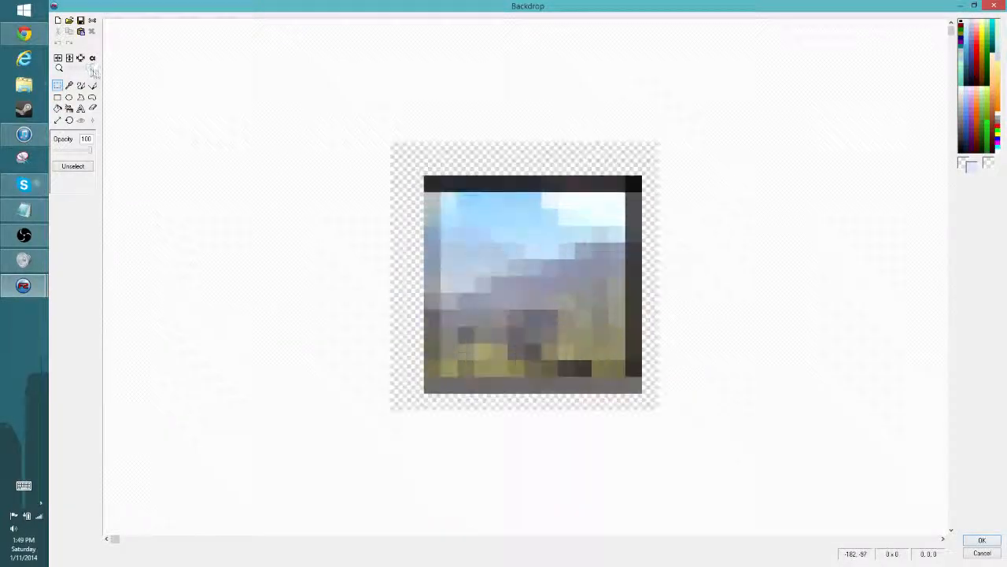
drag(339, 114, 727, 446)
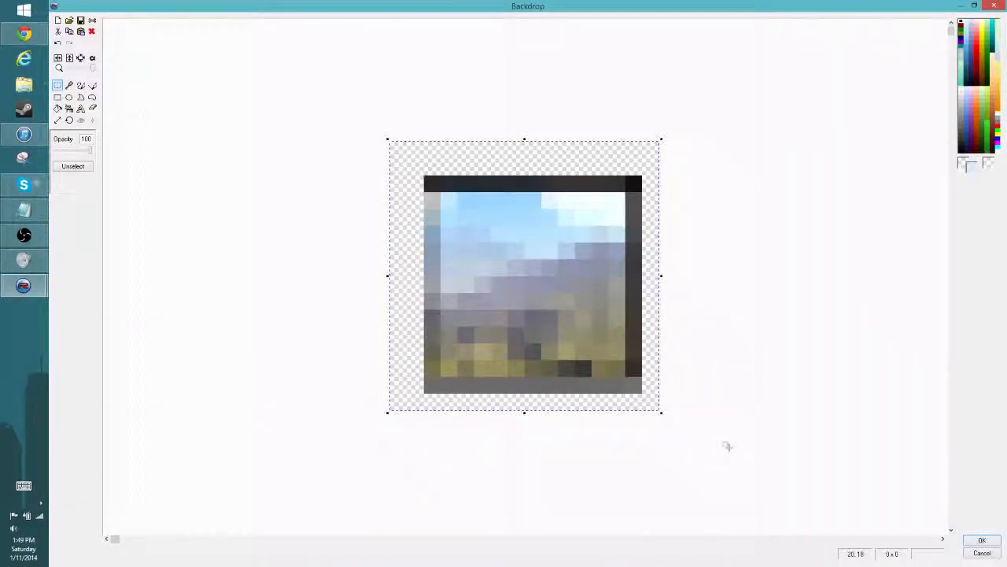
key(Delete)
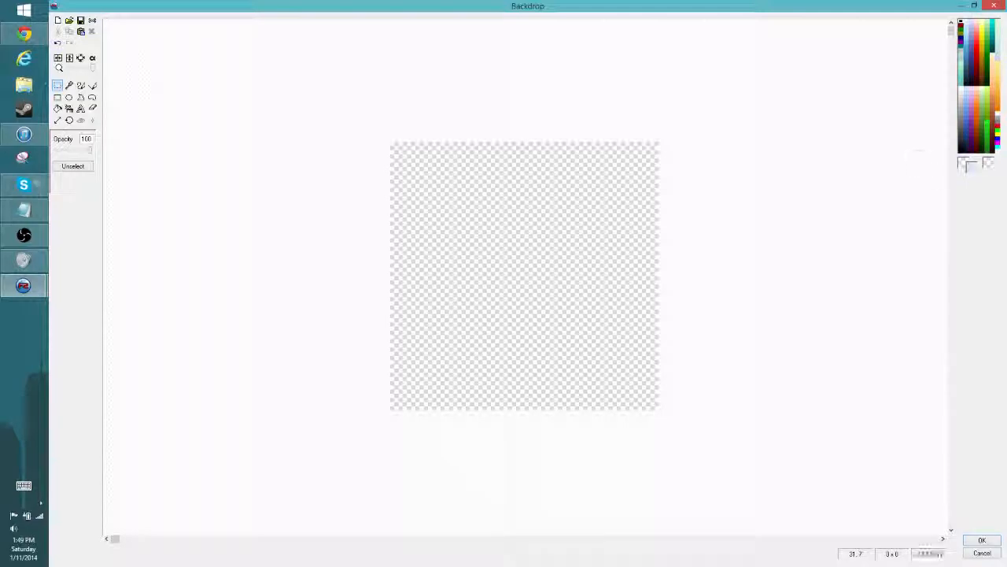
click(987, 132)
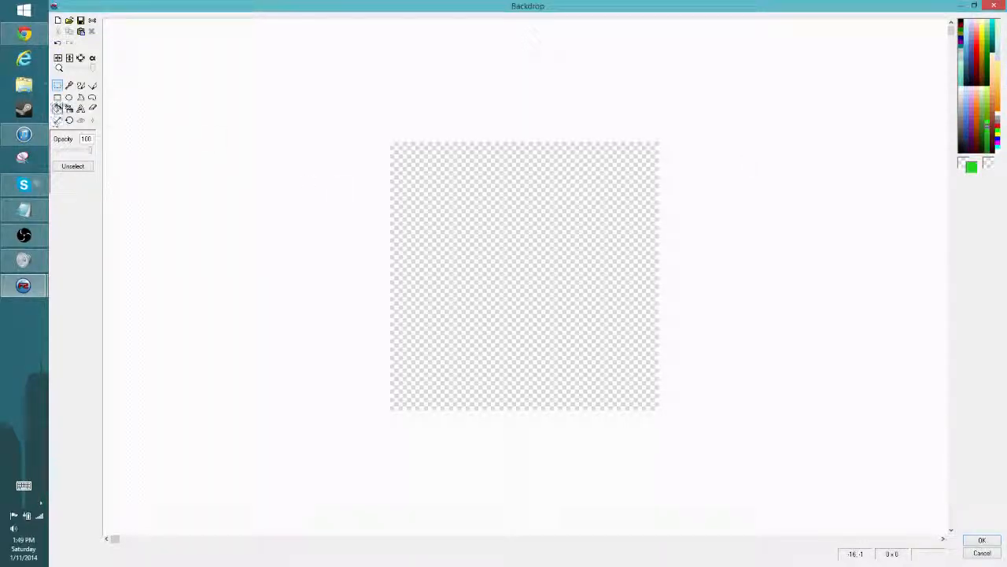
click(57, 108)
click(456, 268)
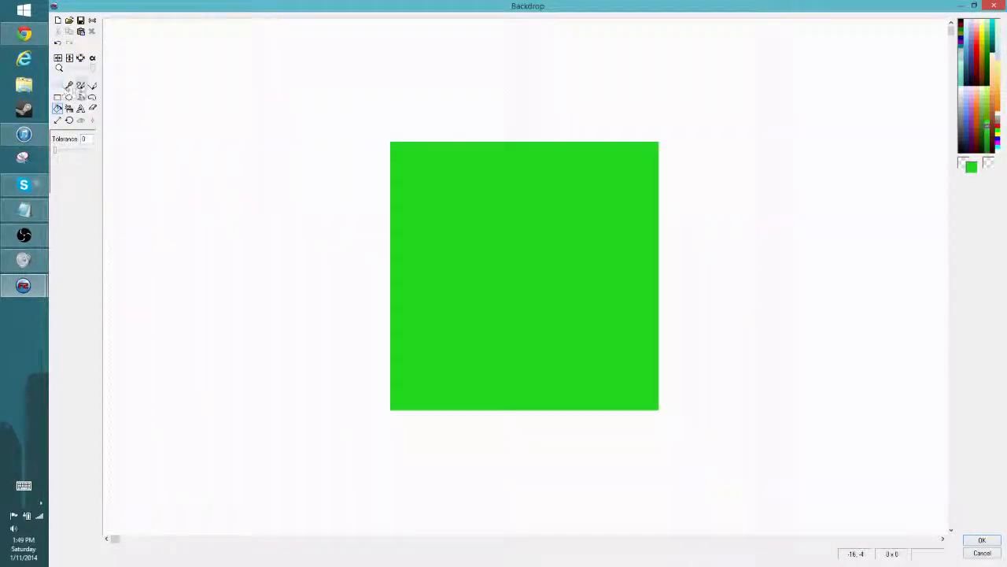
click(81, 85)
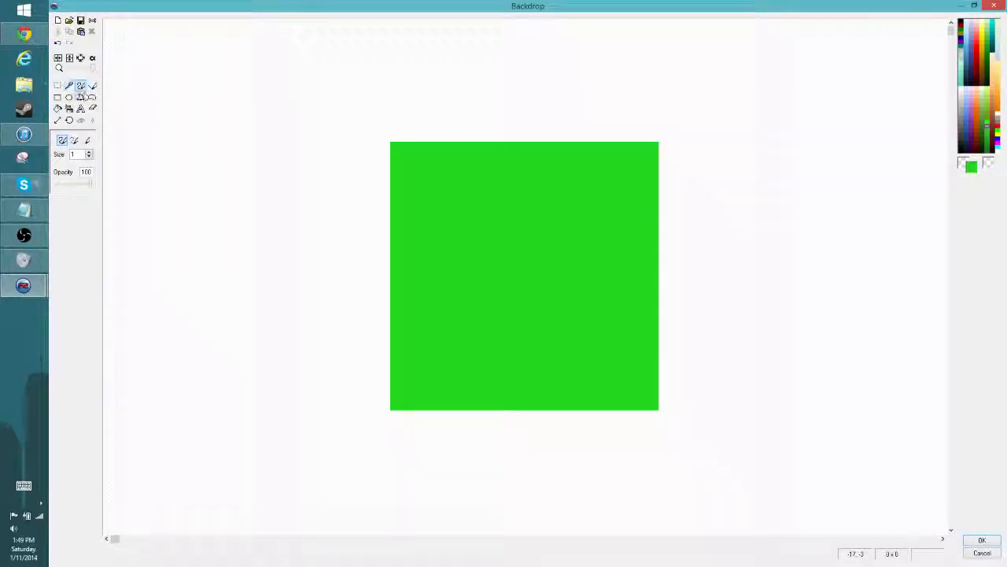
click(58, 109)
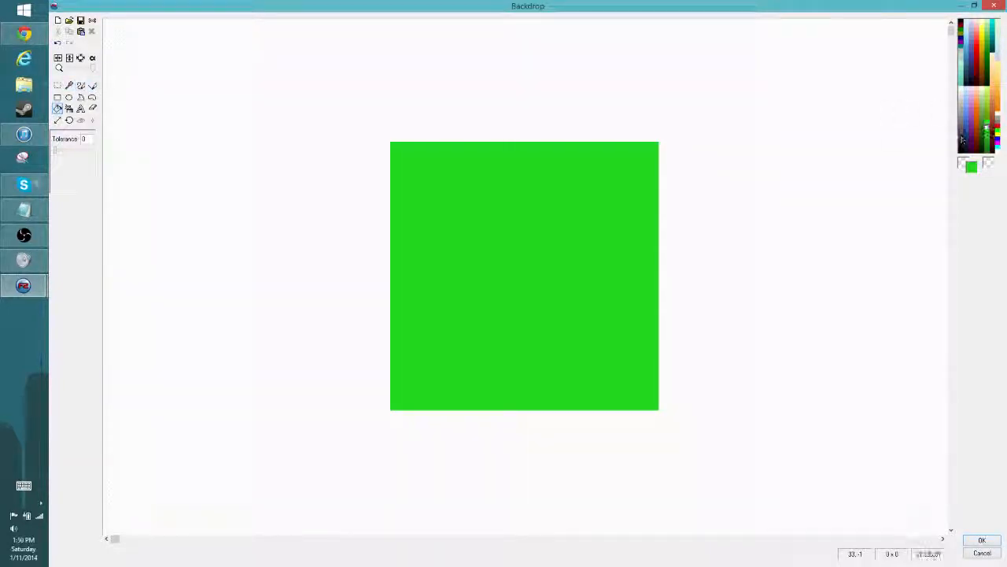
click(582, 196)
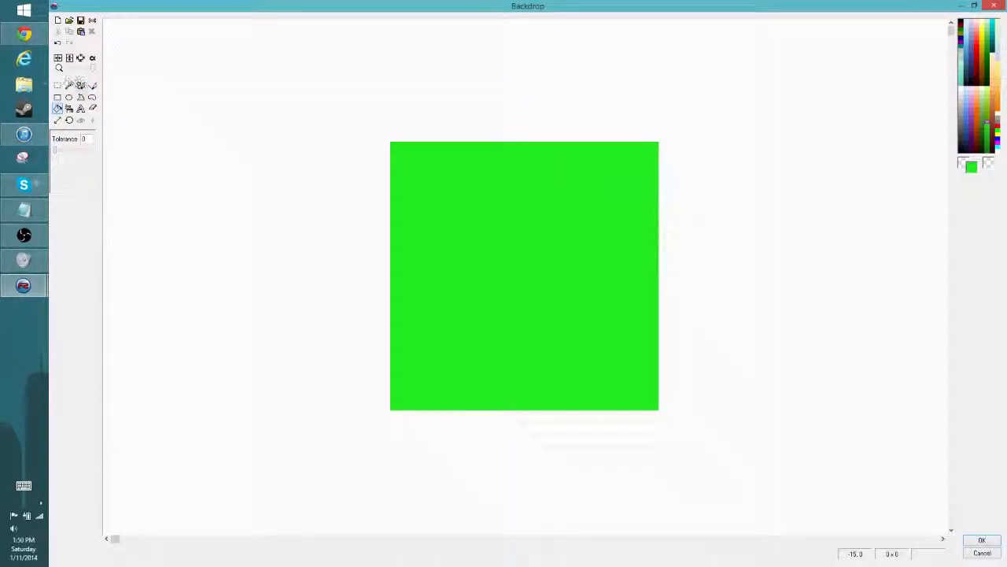
- Scatter single-pixel darker green dots across the backdrop's green canvas with the size 1 pencil and apply the image
click(80, 85)
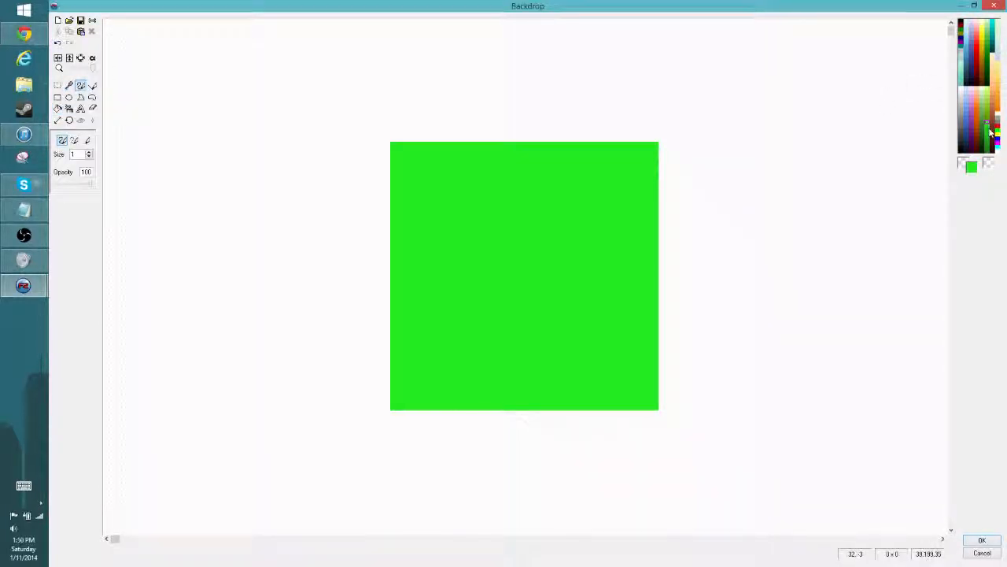
click(989, 136)
click(414, 183)
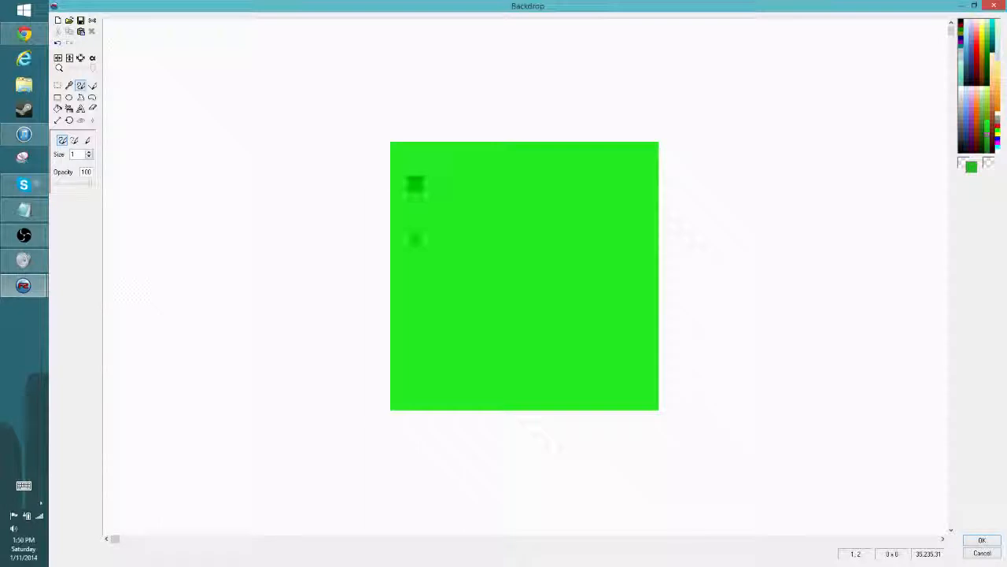
click(415, 268)
click(516, 200)
click(483, 250)
click(497, 317)
click(432, 351)
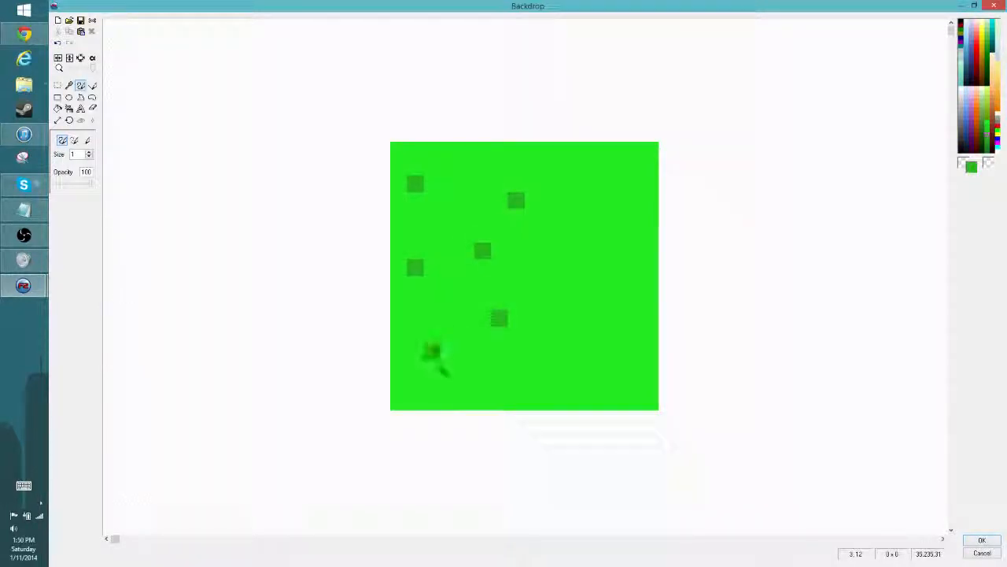
click(482, 385)
click(583, 368)
click(566, 302)
click(566, 250)
click(616, 184)
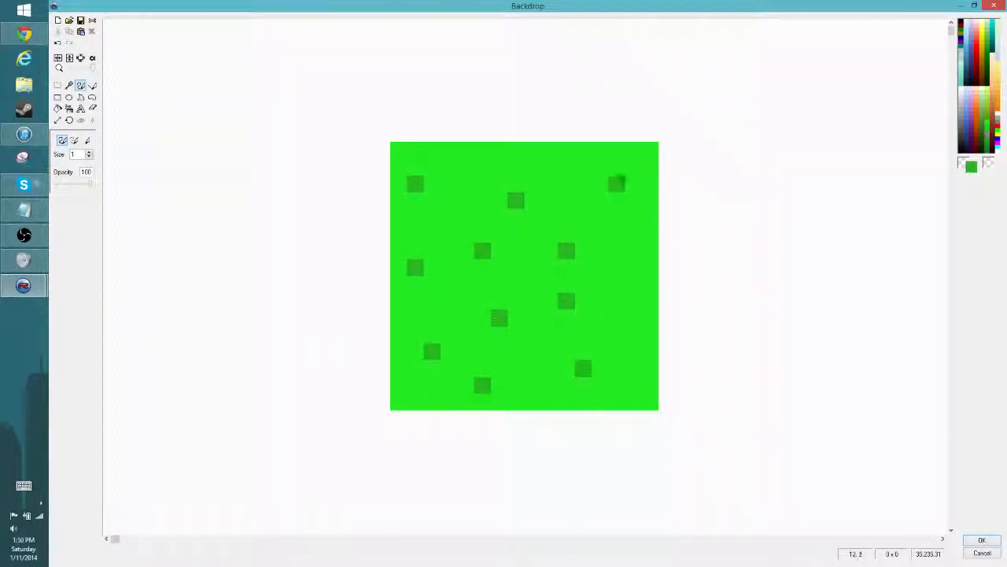
click(634, 268)
click(616, 335)
click(982, 541)
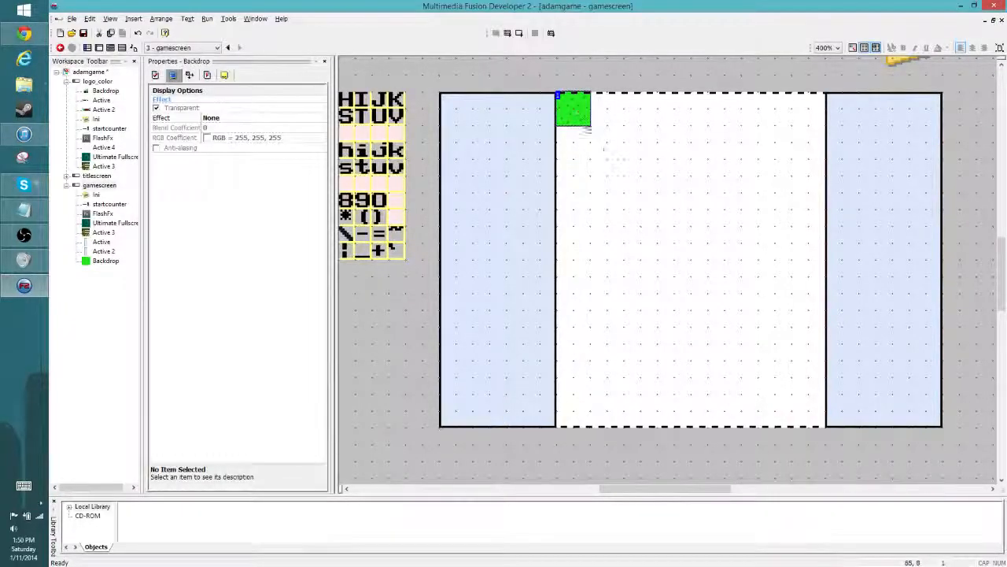
- Move the green tile outside the frame below the font sheet and stack copies of it in a column from the frame's upper edge
drag(575, 108, 370, 312)
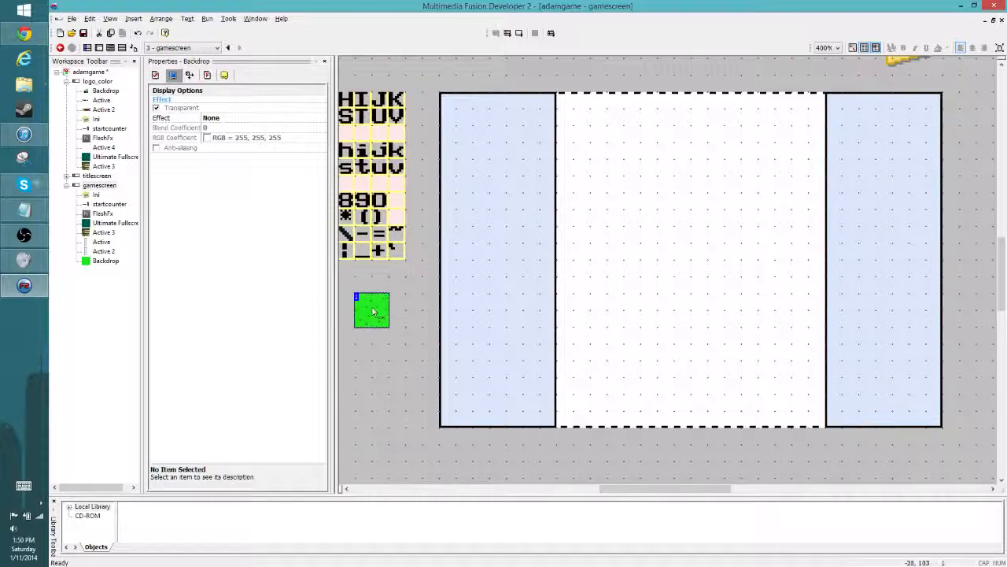
ctrl+drag(559, 196, 608, 139)
ctrl+drag(608, 139, 607, 336)
- Place two separate copies of the green tile to the right of the column's lower part
ctrl+drag(606, 337, 670, 367)
click(656, 362)
click(633, 314)
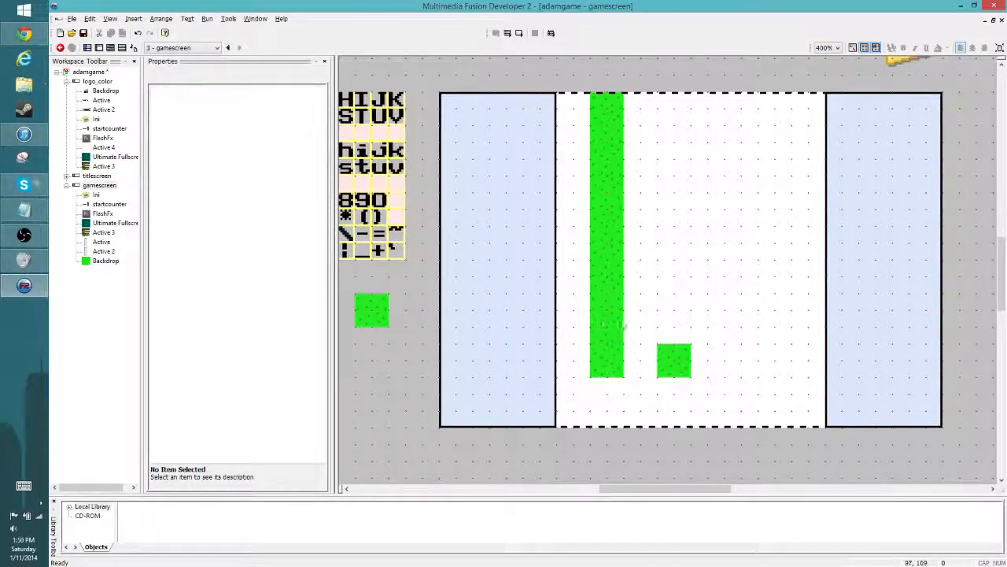
ctrl+drag(604, 323, 666, 324)
click(672, 249)
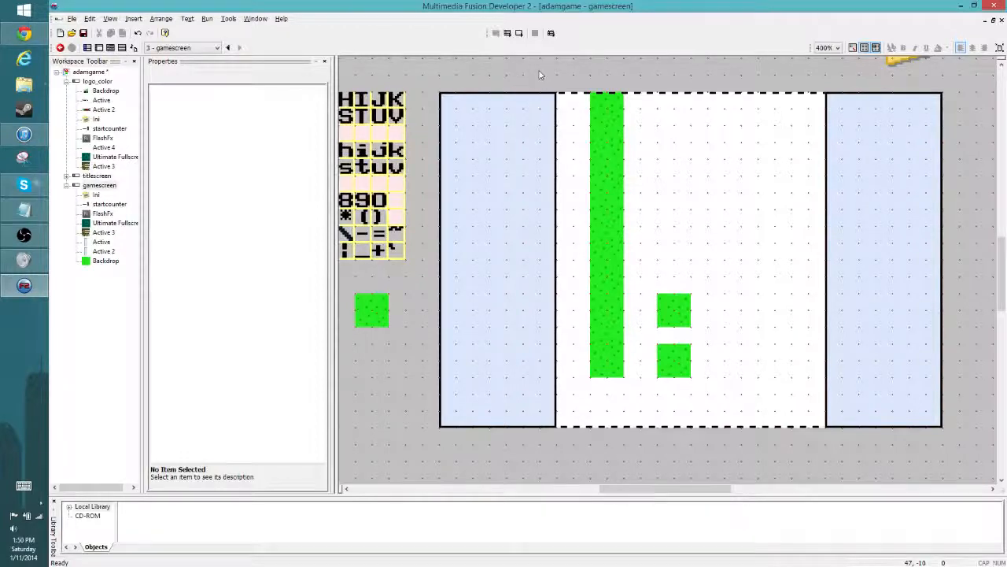
- Rearrange the overlapping tiles in the green column so that it runs unbroken from the frame's upper edge, one tile row short of the lower edge
mouse_move(615, 142)
mouse_down()
mouse_move(690, 143)
mouse_move(607, 141)
mouse_up()
click(631, 318)
drag(615, 314, 677, 265)
drag(611, 337, 596, 296)
drag(600, 359, 601, 341)
click(708, 360)
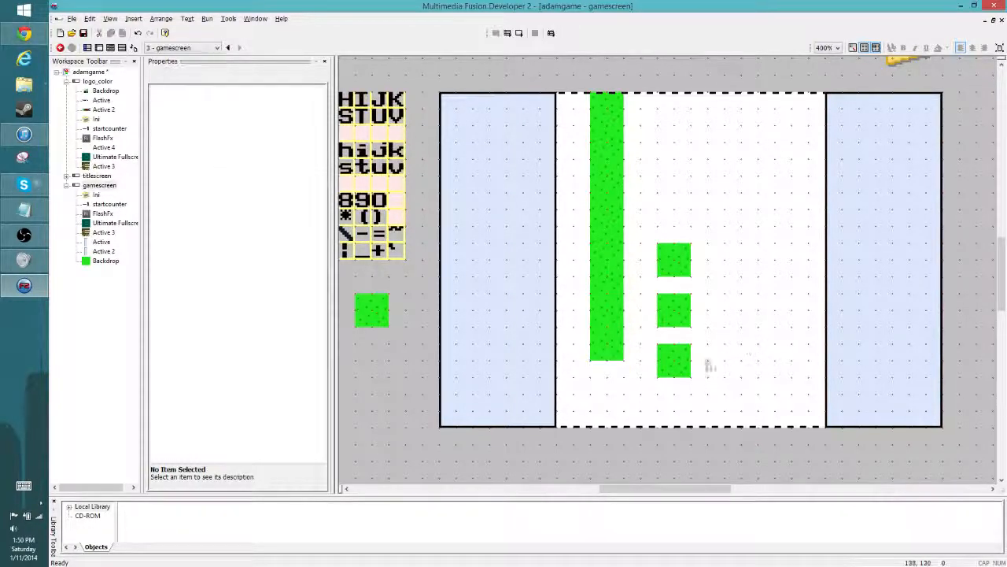
drag(678, 365, 610, 383)
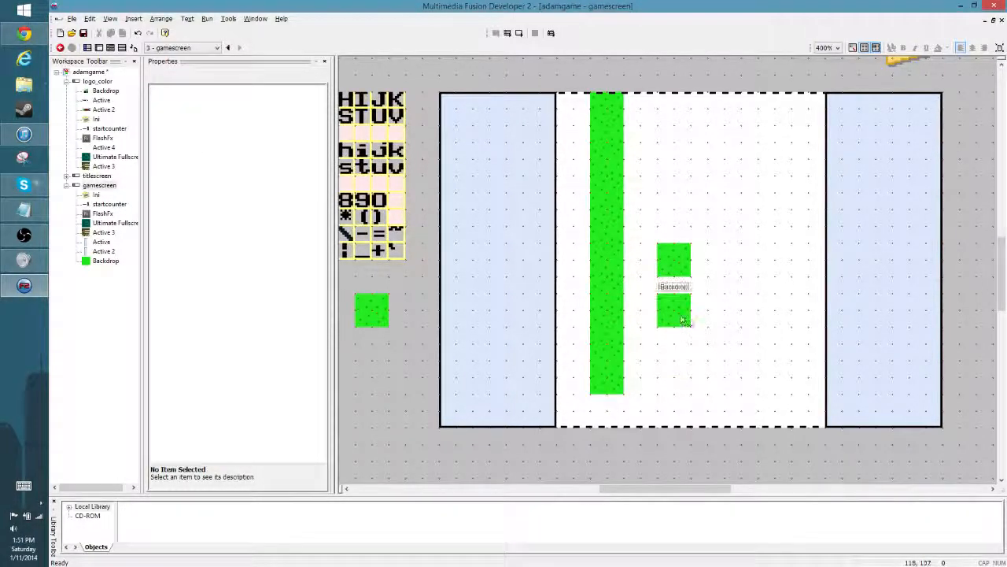
- Move the two remaining loose tiles side by side against the column's lowest tile to begin a bottom row
drag(682, 304, 647, 372)
drag(673, 274, 675, 382)
click(686, 376)
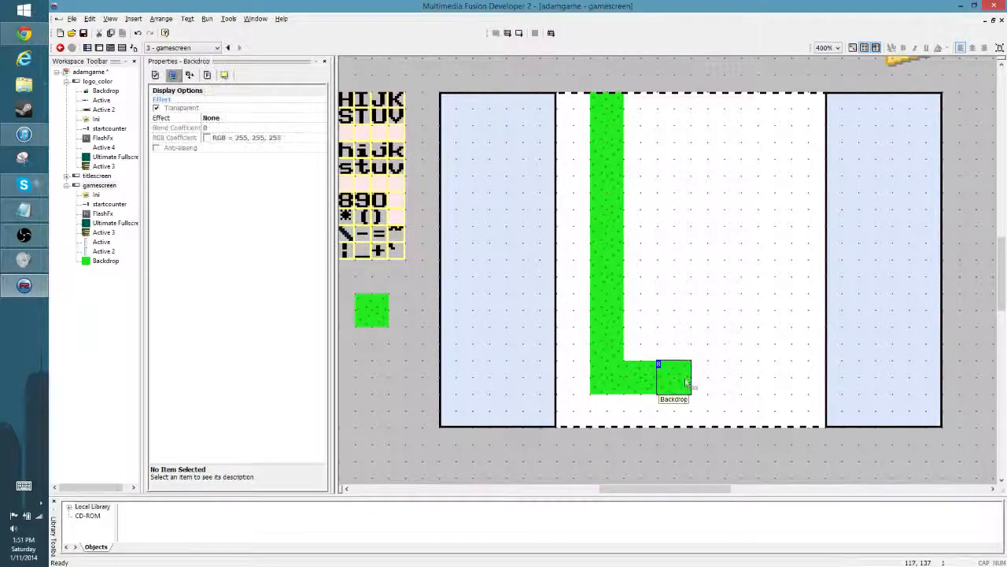
- Extend the bottom row to six tiles with copies and stack a second green column from its far end to the frame's upper edge
ctrl+drag(675, 383, 771, 240)
click(725, 329)
click(697, 386)
click(751, 321)
click(706, 275)
ctrl+drag(771, 240, 777, 88)
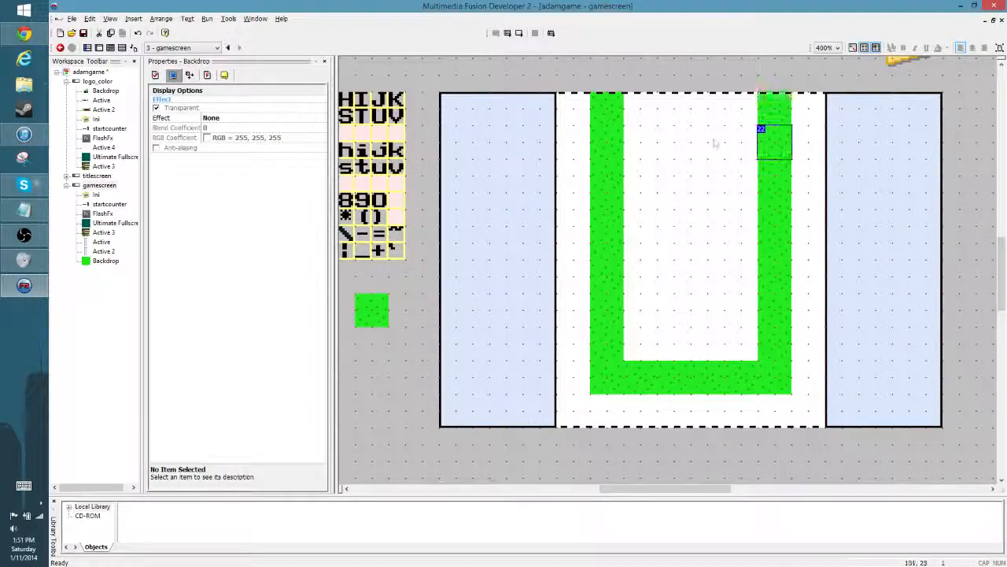
click(716, 144)
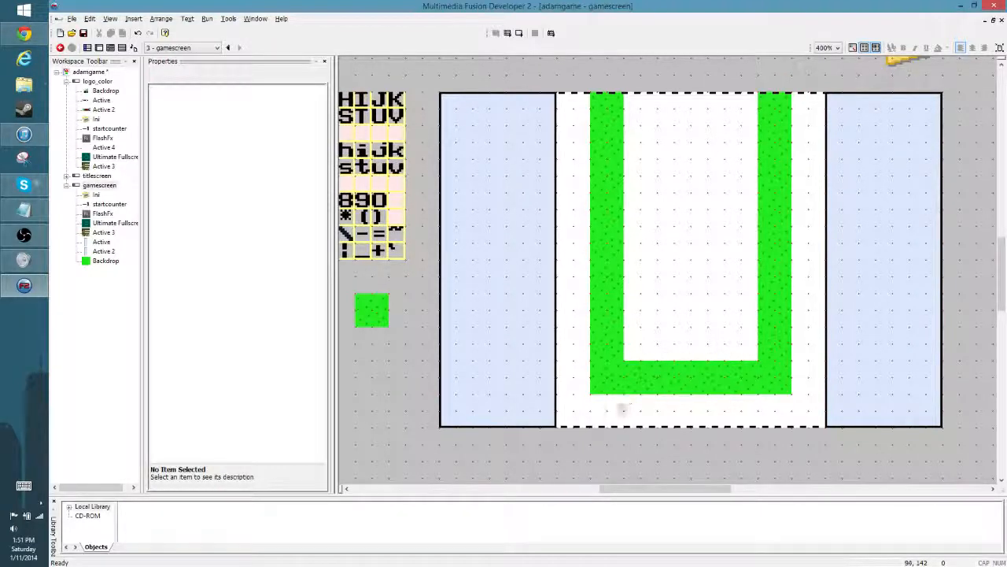
- Copy the bottom row's four inner tiles to the frame's upper edge and into the two rows directly above the bottom row
drag(622, 408, 760, 350)
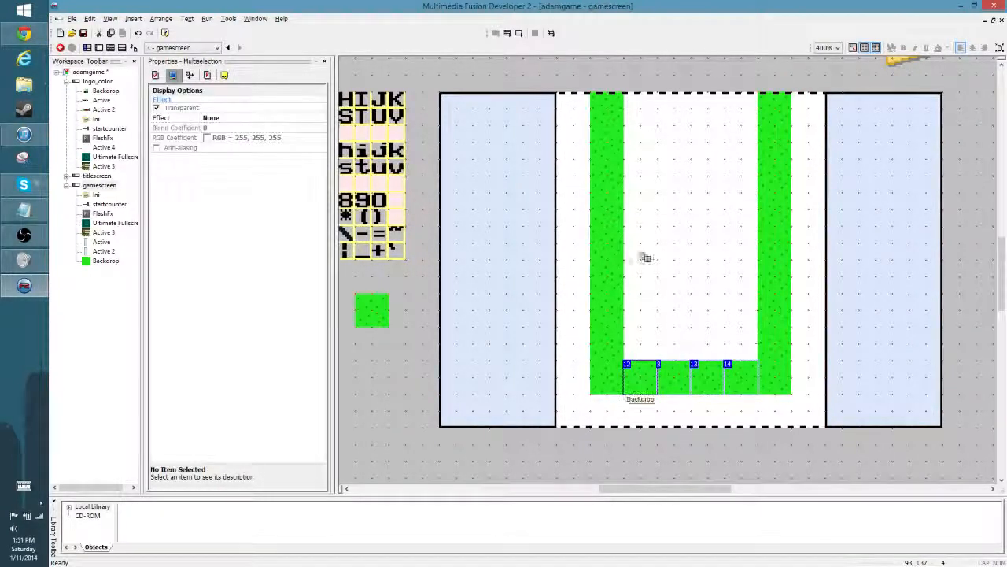
ctrl+drag(645, 258, 638, 118)
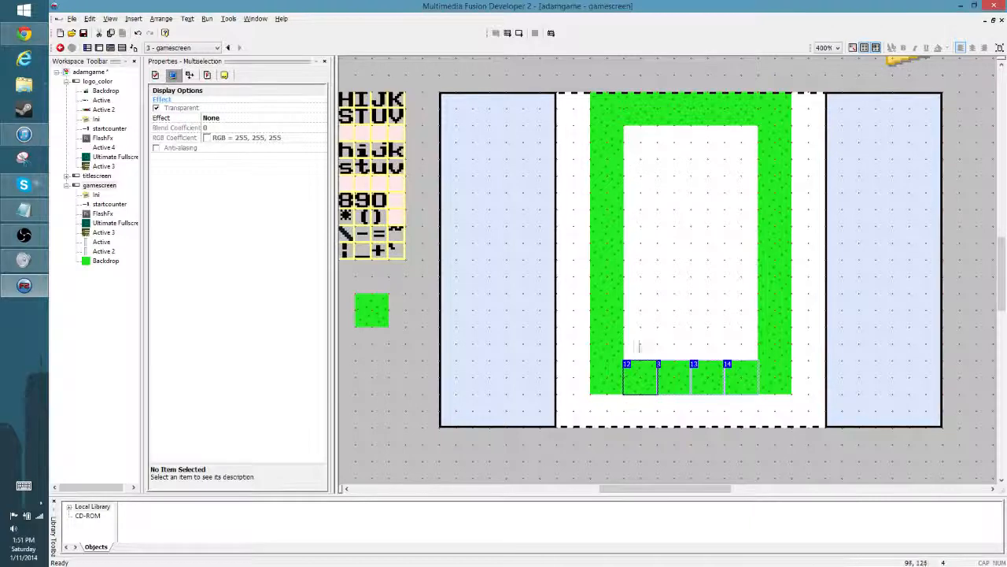
ctrl+drag(635, 369, 743, 313)
click(686, 304)
click(673, 284)
click(646, 313)
click(670, 268)
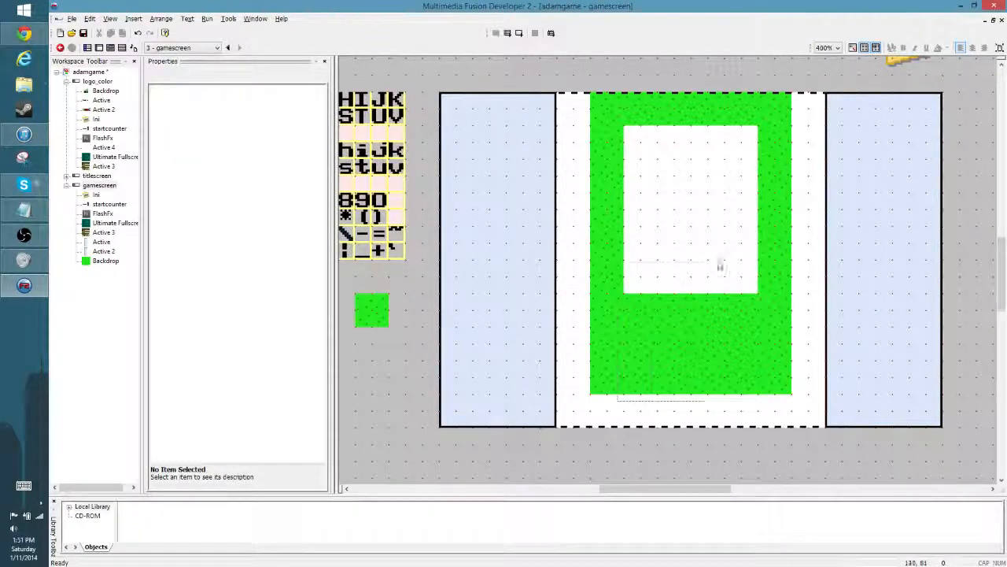
- Fill the remaining white gap between the columns with copies of the three-row and two-row blocks of inner tiles
drag(619, 266, 770, 399)
ctrl+drag(628, 312, 645, 199)
drag(617, 411, 760, 315)
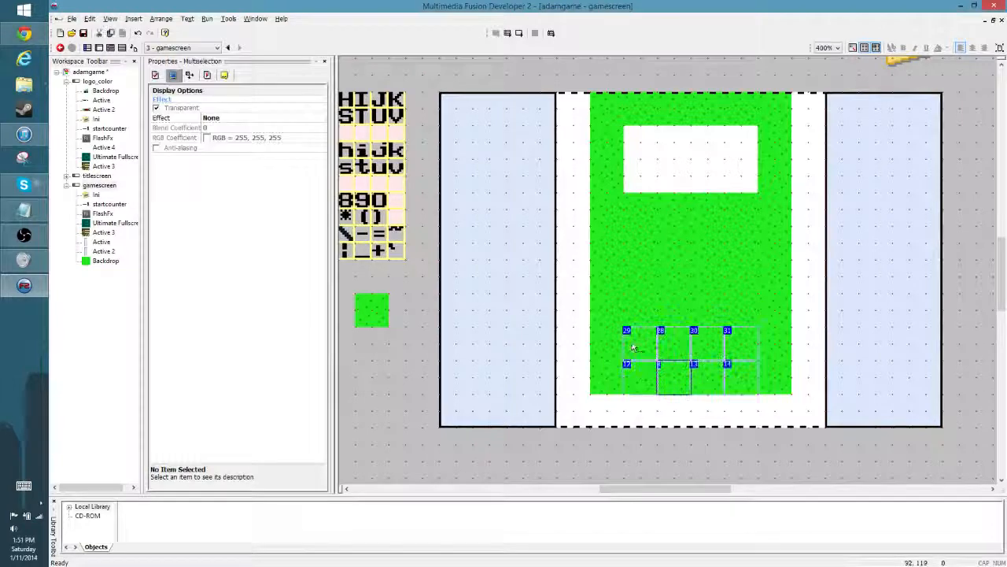
ctrl+drag(630, 357, 630, 153)
click(706, 408)
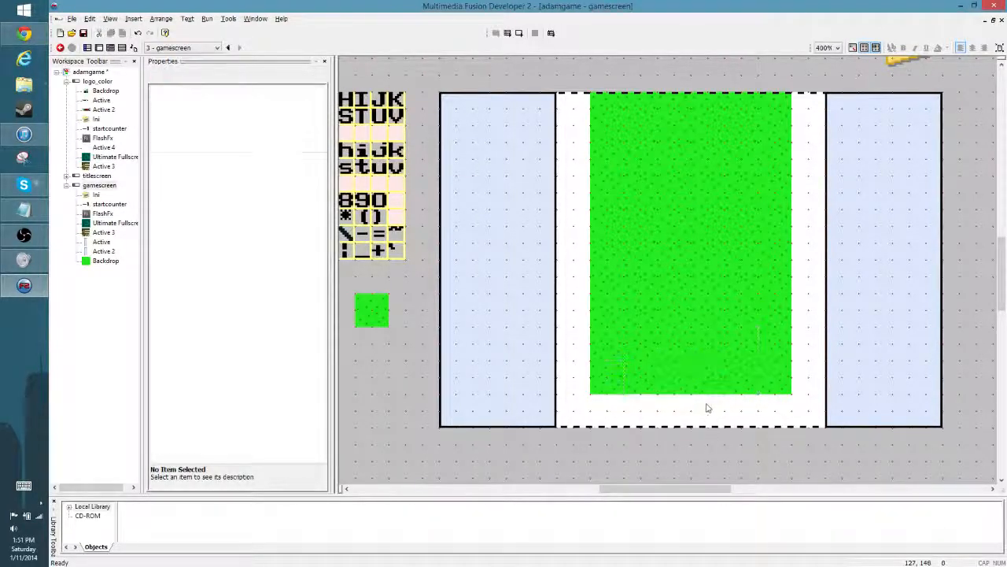
click(663, 378)
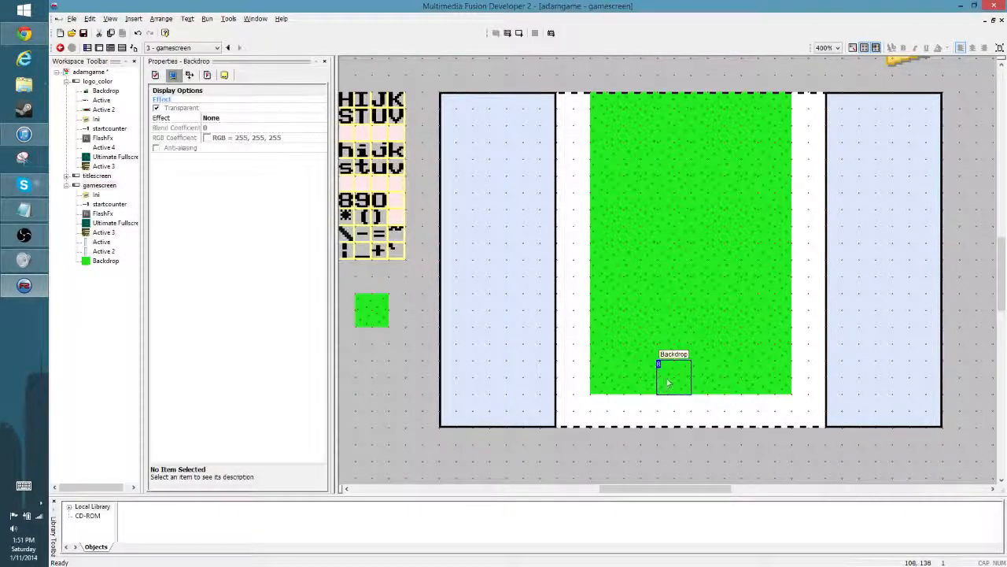
right_click(666, 379)
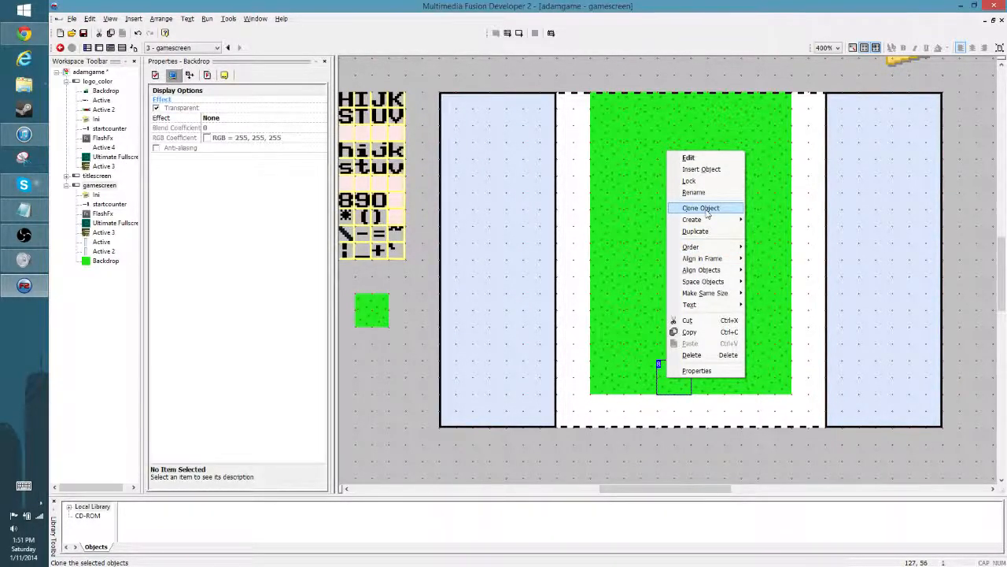
mouse_move(719, 247)
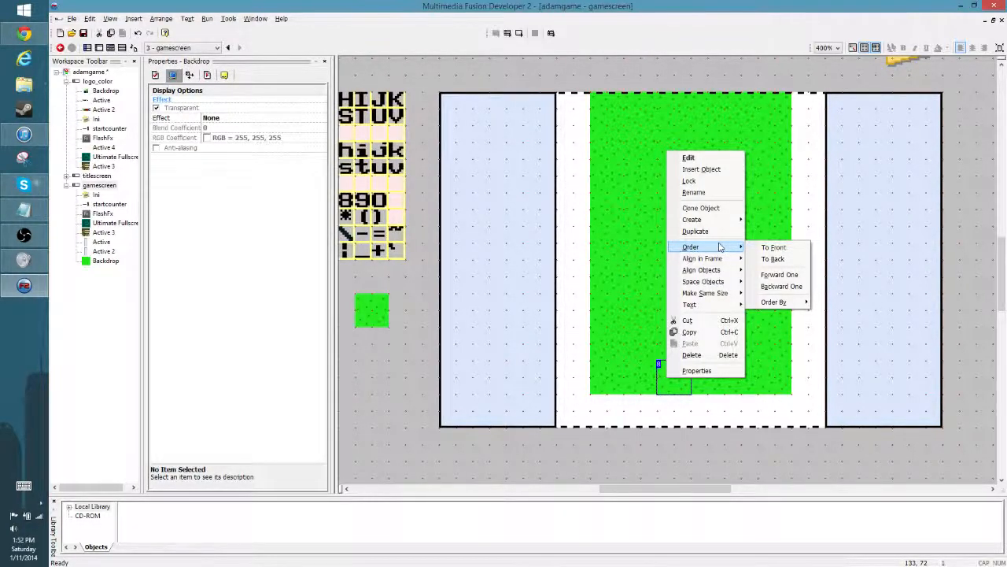
click(680, 482)
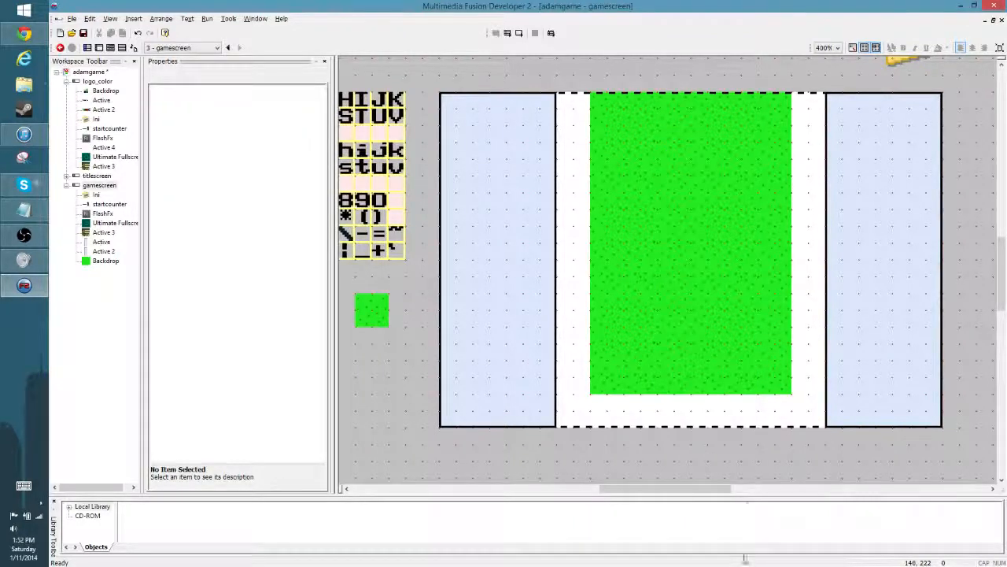
drag(581, 407, 811, 343)
click(741, 453)
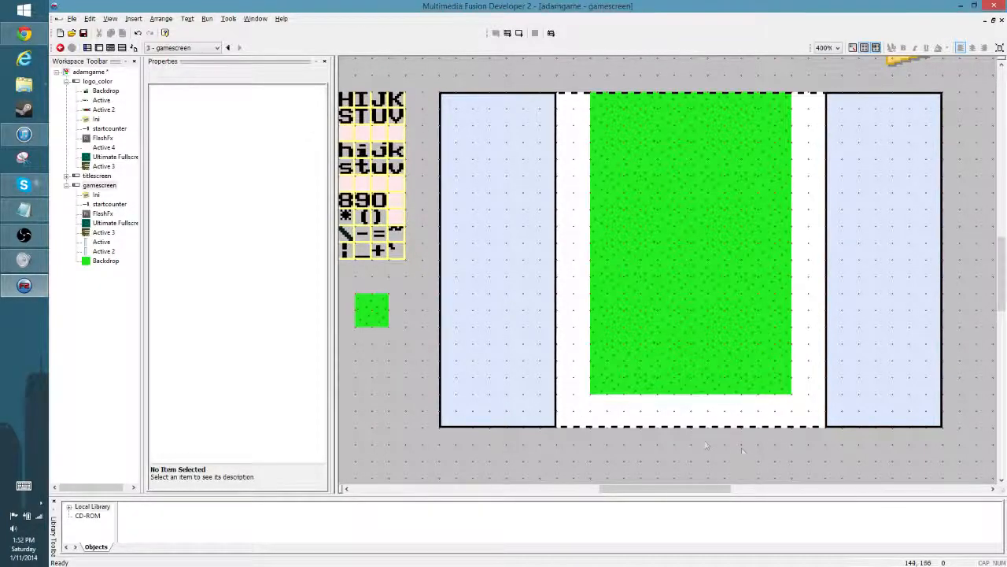
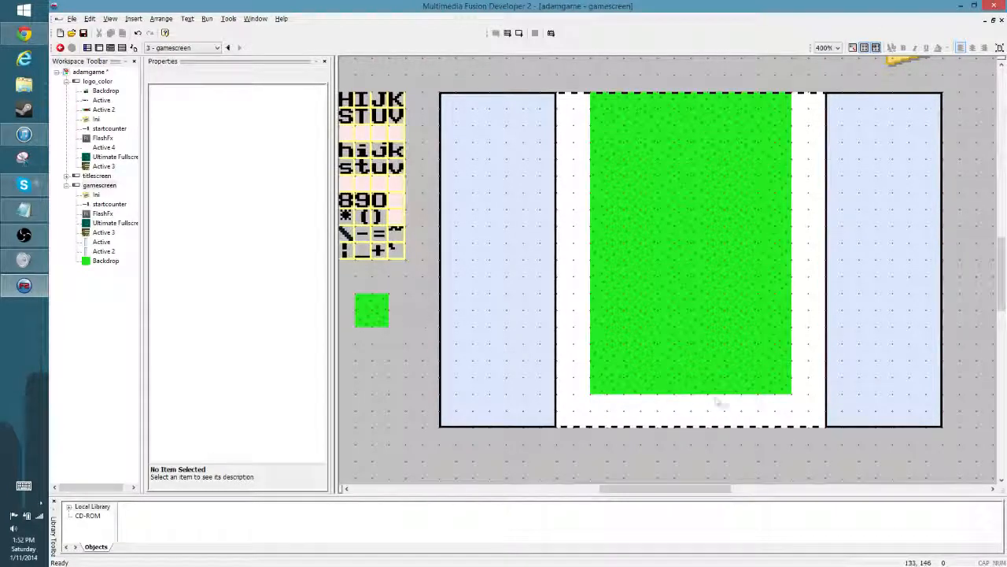
- Clone a grass tile from the lowest row as a separate backdrop directly beneath it
click(665, 386)
drag(666, 386, 630, 371)
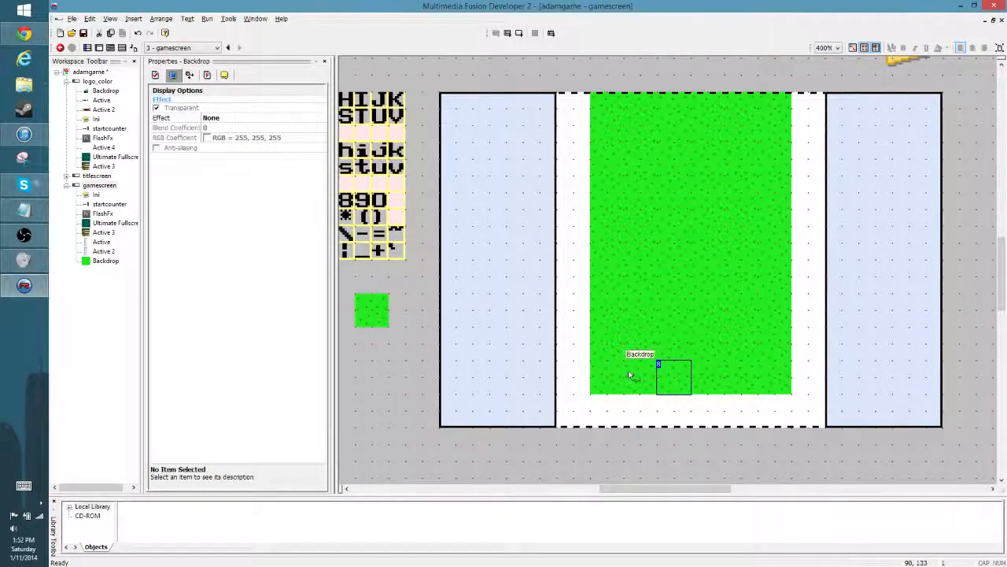
click(666, 406)
click(632, 379)
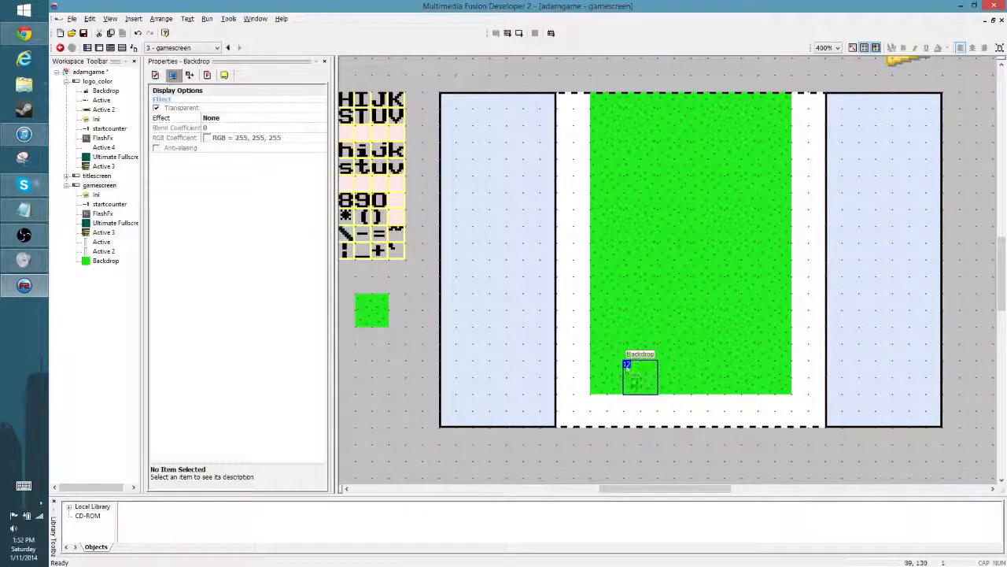
right_click(671, 376)
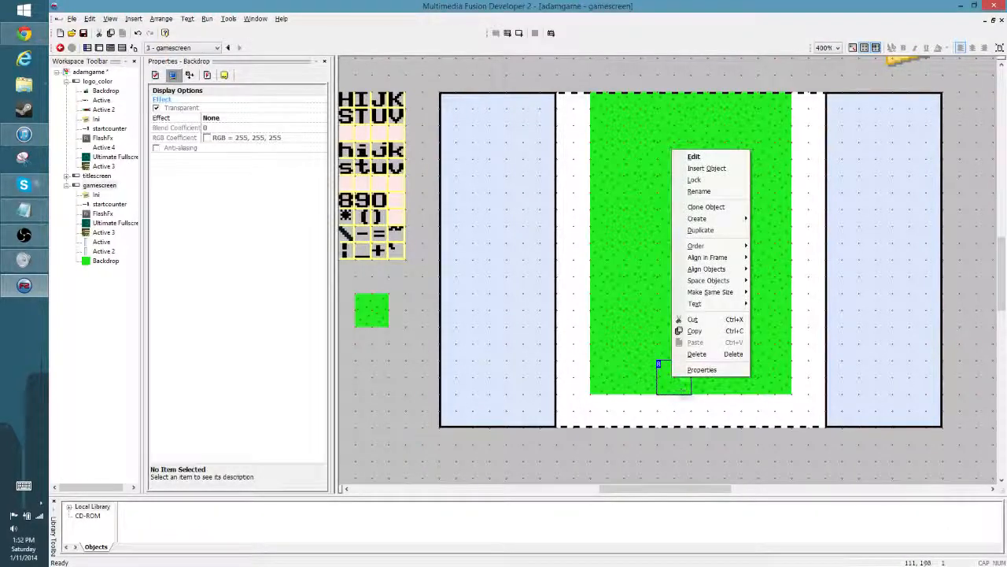
click(706, 206)
key(Return)
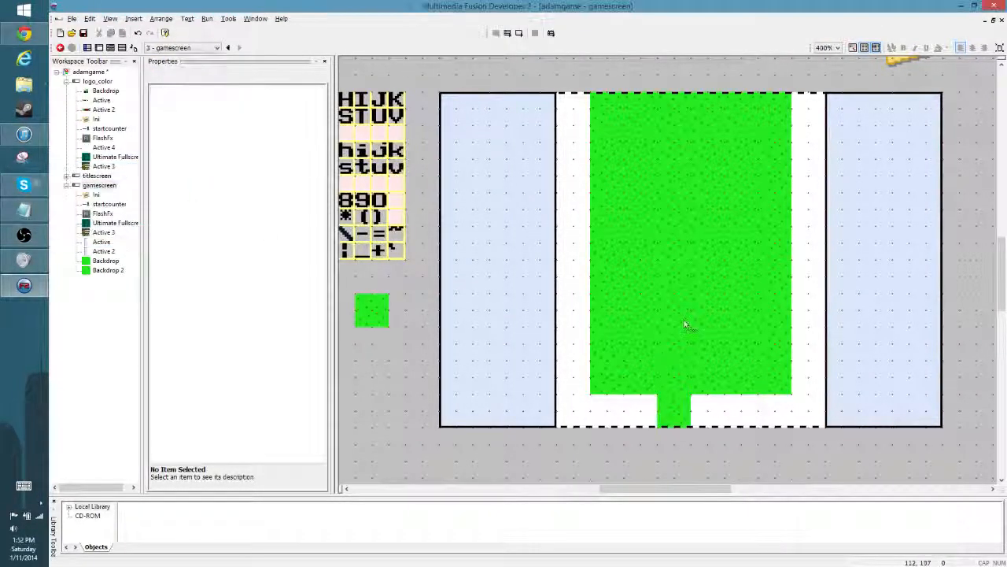
- Position the cloned tile in the white strip below the grass, one and a half tiles left of the playfield's centre line
click(674, 406)
drag(673, 406, 640, 409)
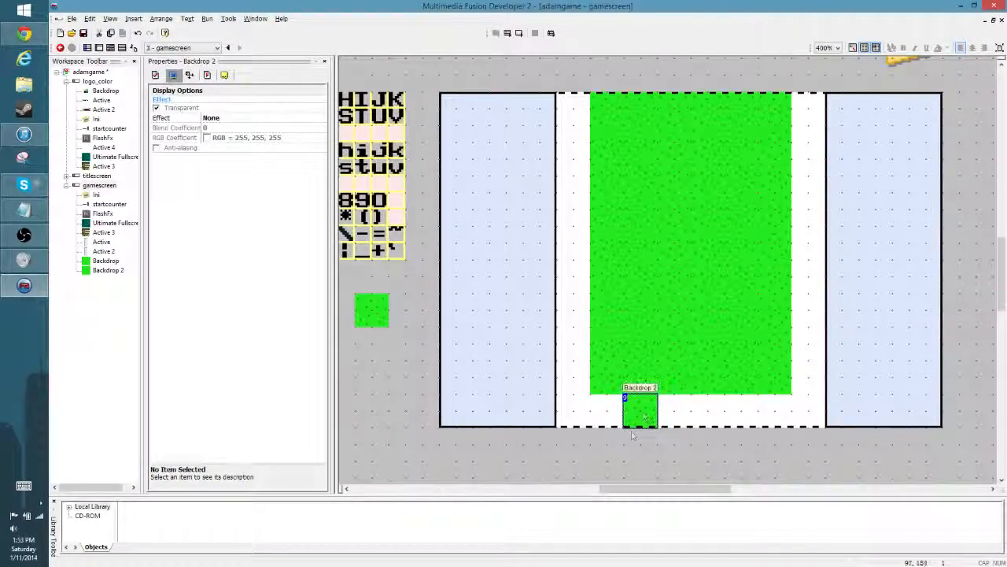
drag(432, 359, 404, 342)
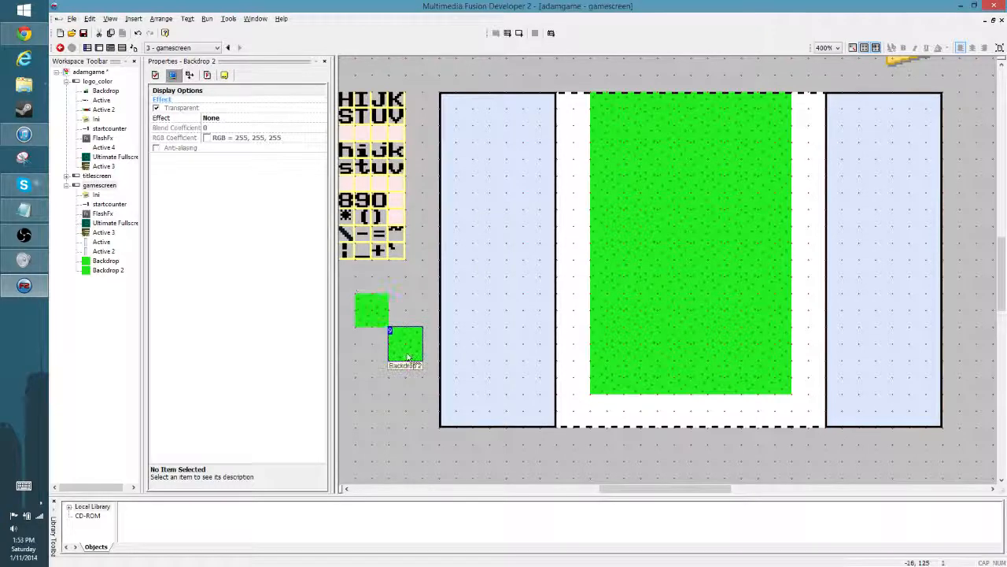
click(404, 288)
drag(405, 344, 661, 415)
double_click(661, 415)
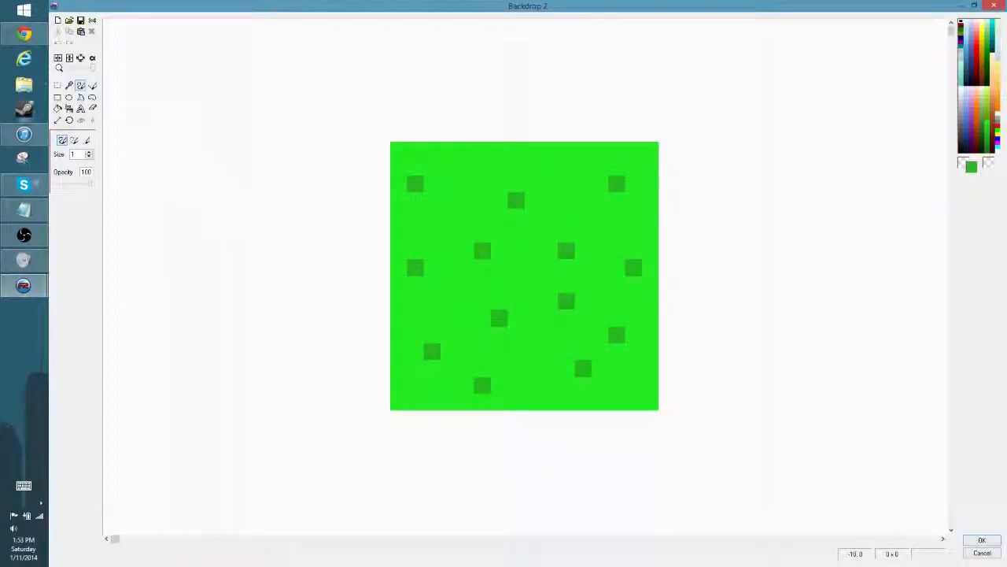
click(80, 85)
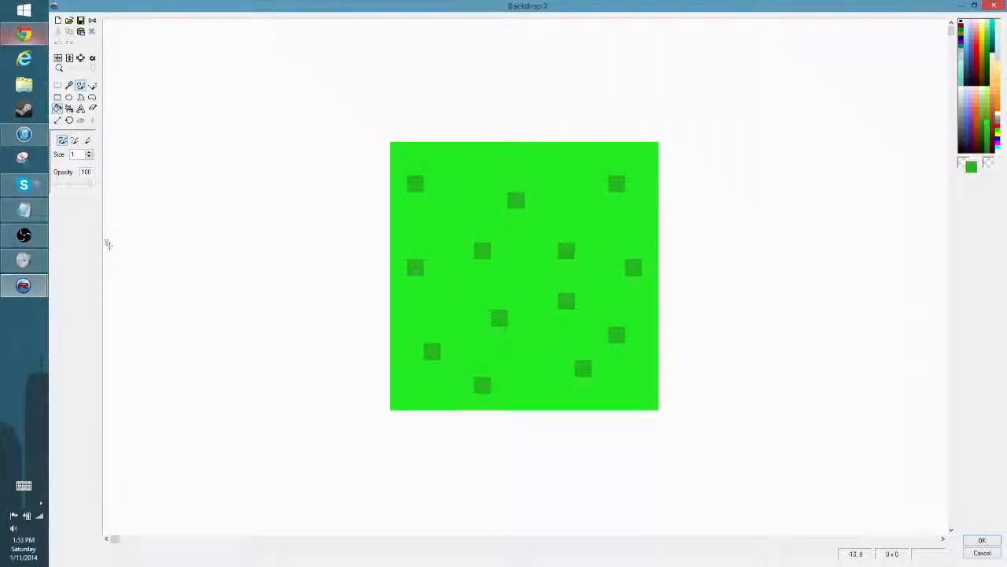
click(982, 540)
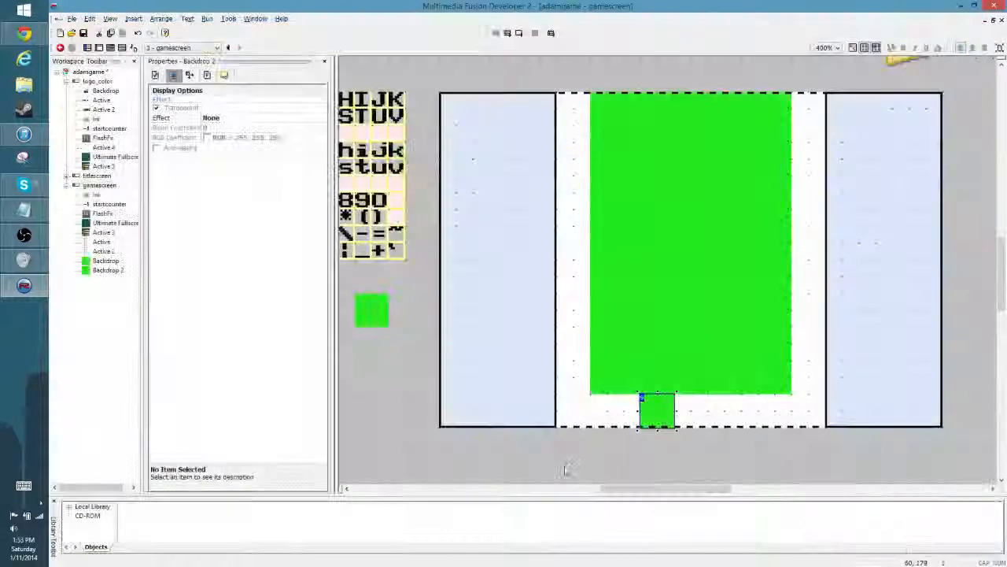
click(679, 448)
right_click(657, 416)
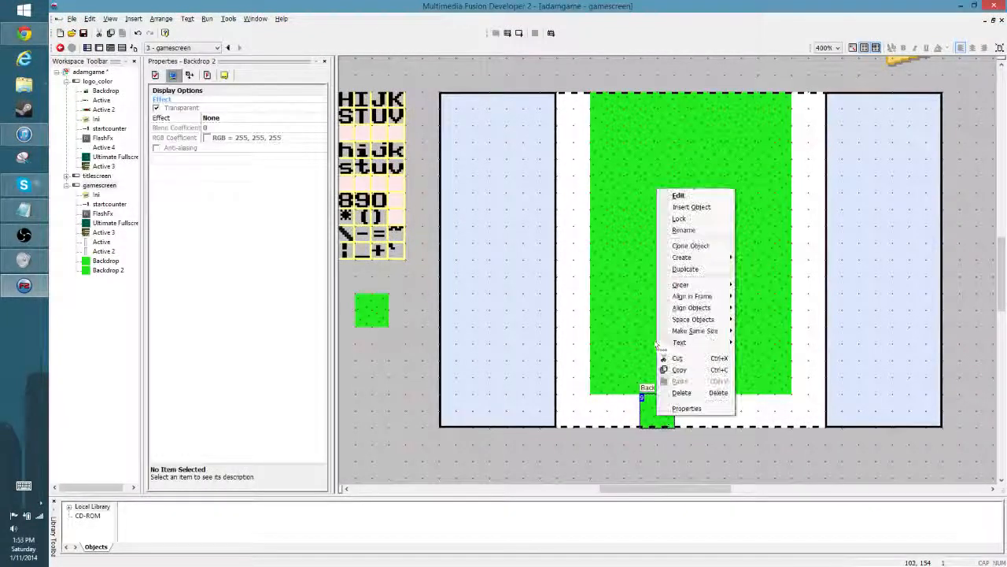
click(659, 435)
- Draw a one-pixel black outline just inside the cloned tile's left, top and bottom edges, leaving its right side open
double_click(656, 408)
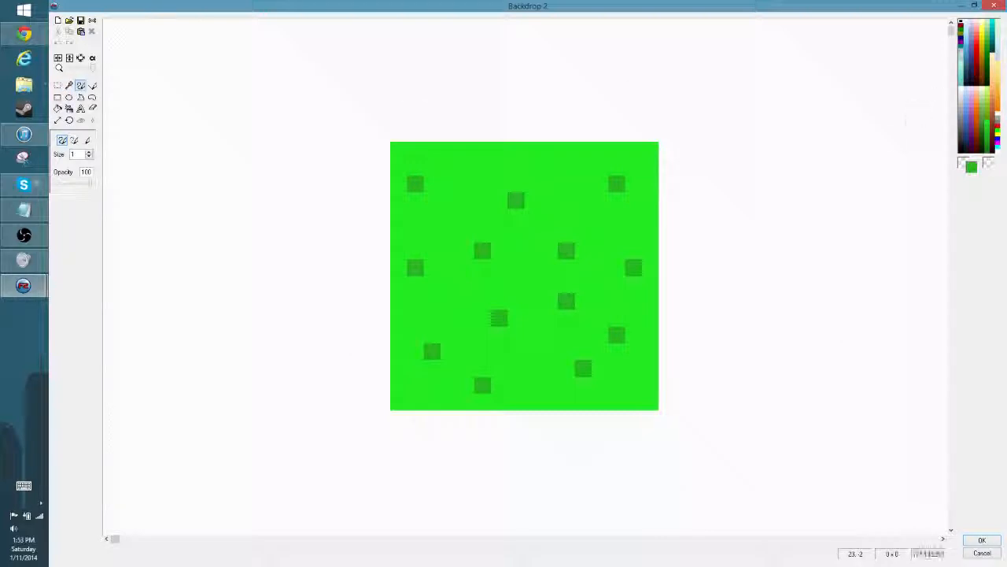
click(962, 30)
click(92, 85)
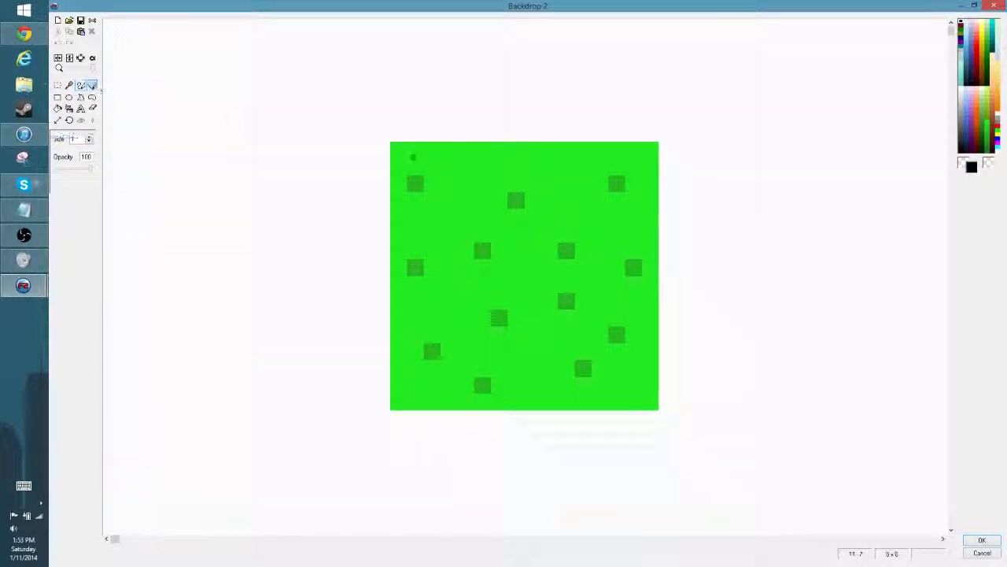
mouse_move(642, 166)
mouse_down()
mouse_move(407, 167)
mouse_move(425, 167)
mouse_move(415, 386)
mouse_move(414, 376)
mouse_move(642, 384)
mouse_up()
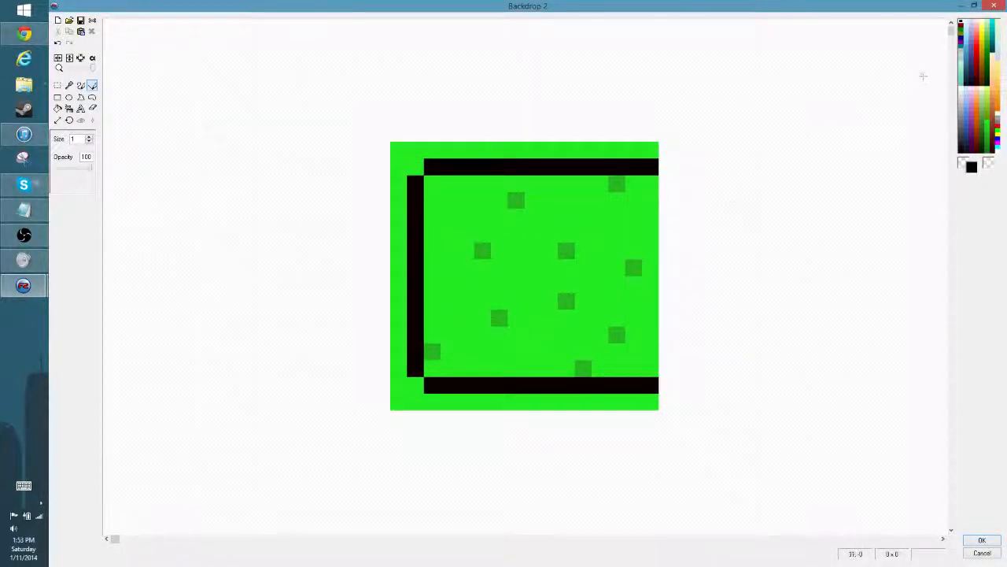
- Fill the area inside the black outline, including all its darker speckles, with dark green (RGB 59, 119, 39)
click(985, 116)
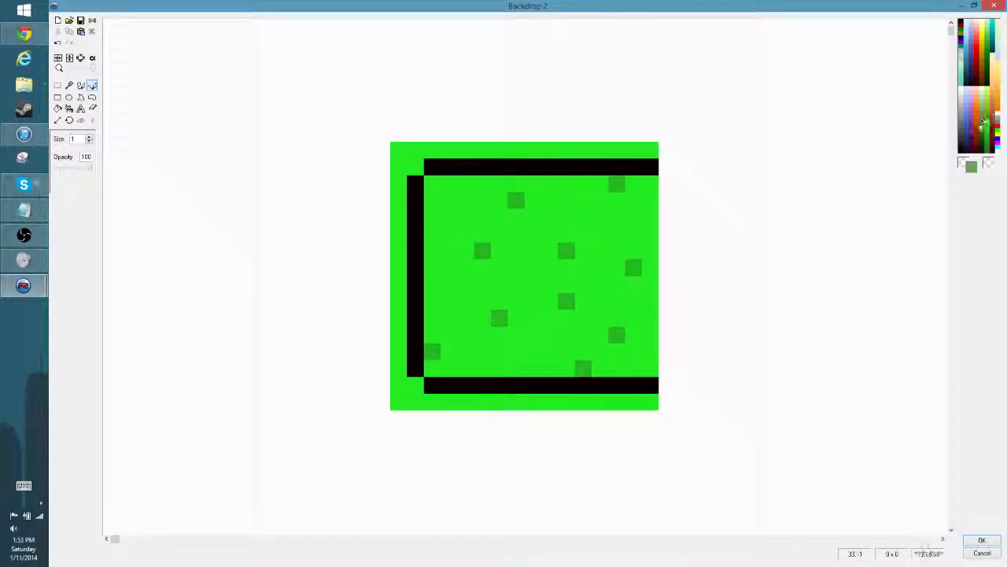
click(983, 126)
click(57, 108)
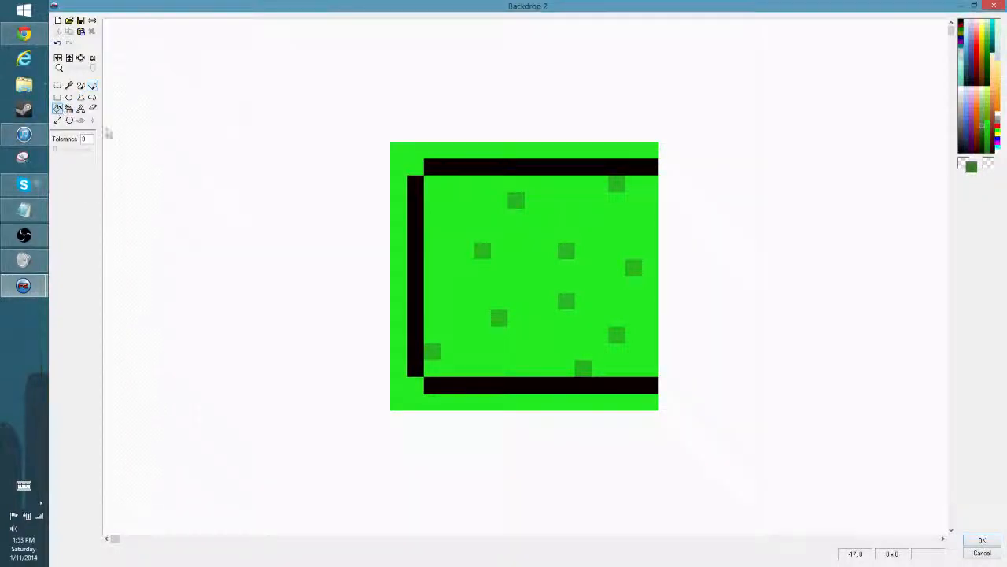
click(493, 210)
click(481, 250)
click(516, 201)
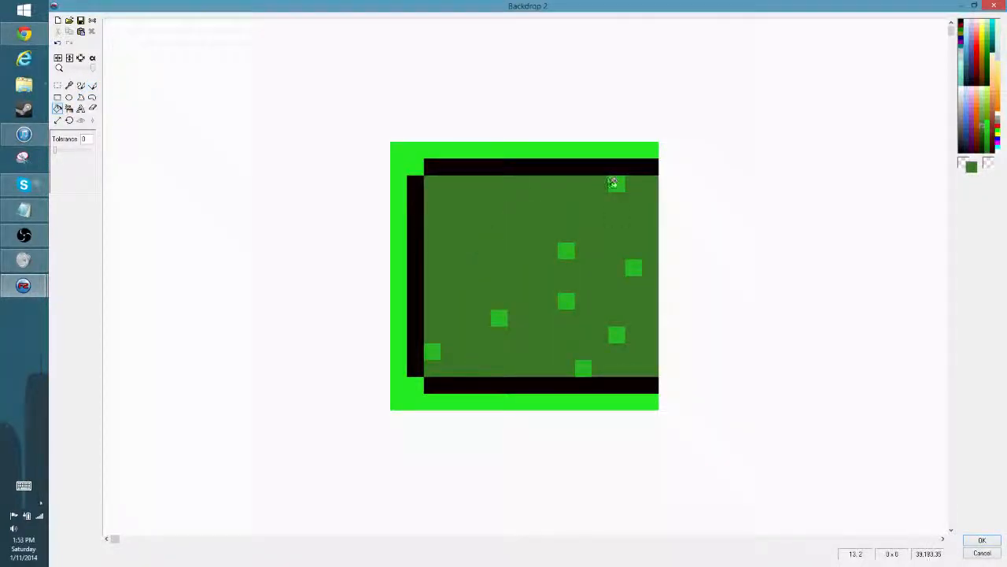
click(616, 183)
click(634, 267)
click(566, 250)
click(567, 302)
click(499, 317)
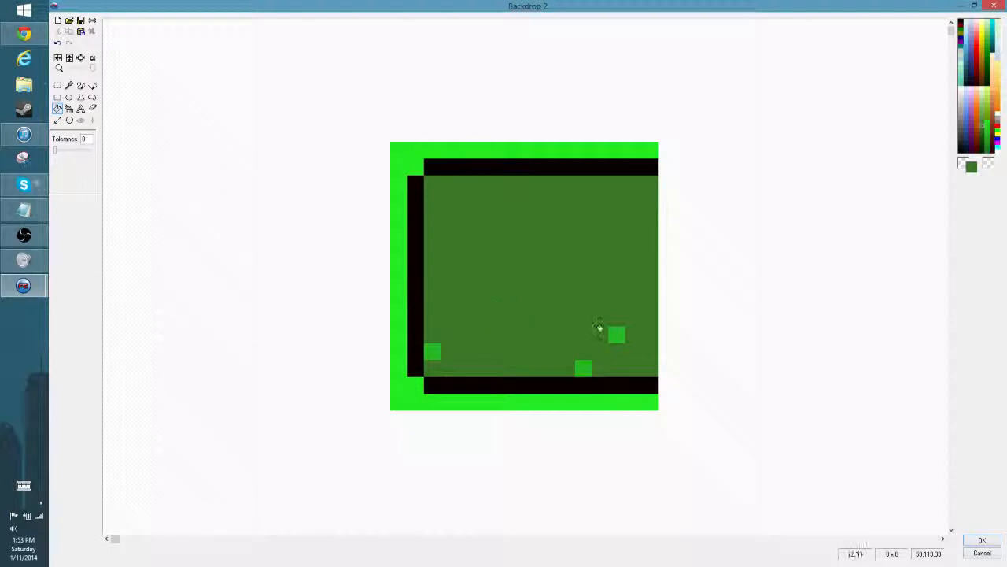
click(616, 335)
click(585, 369)
click(441, 350)
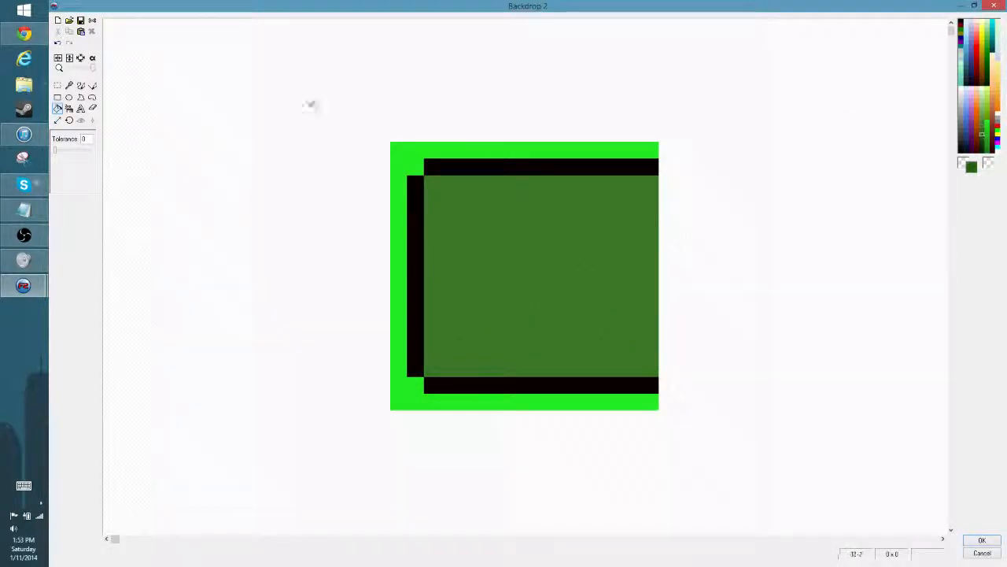
- Shade the dark green area's edges in a deeper green, one pixel wide on the left and top and two pixels at the bottom
click(92, 85)
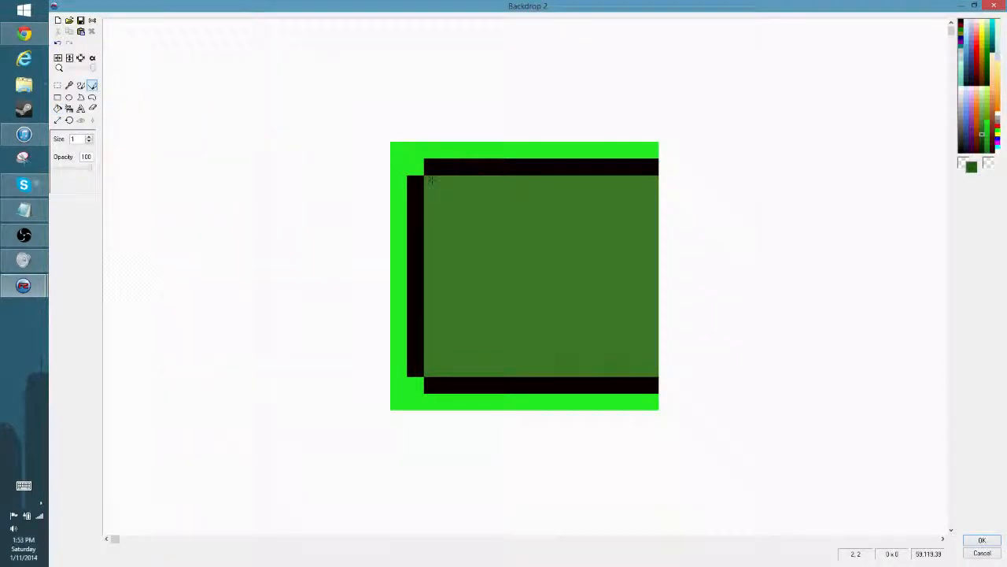
mouse_move(433, 177)
mouse_down()
mouse_move(445, 314)
mouse_move(435, 359)
mouse_up()
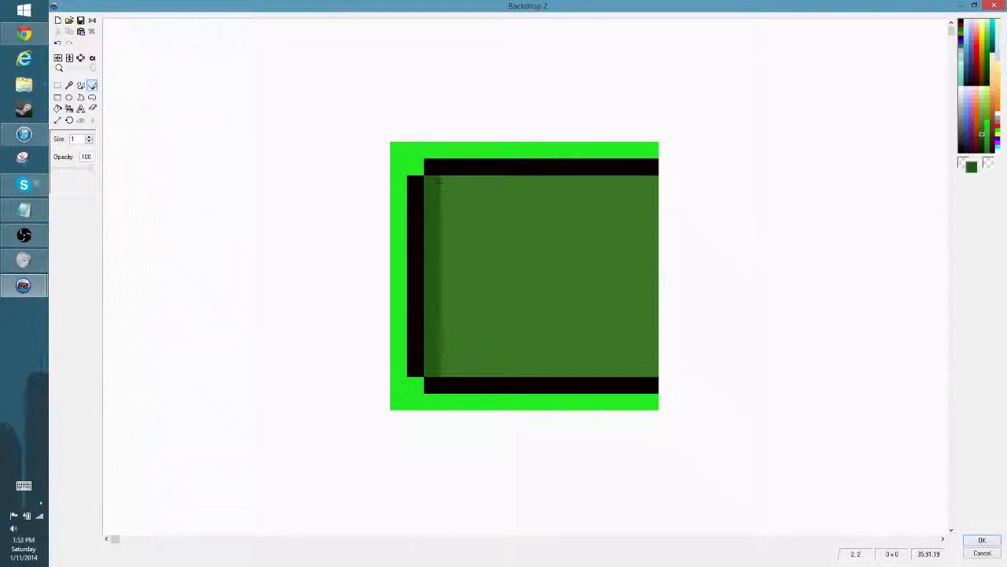
drag(438, 183, 658, 183)
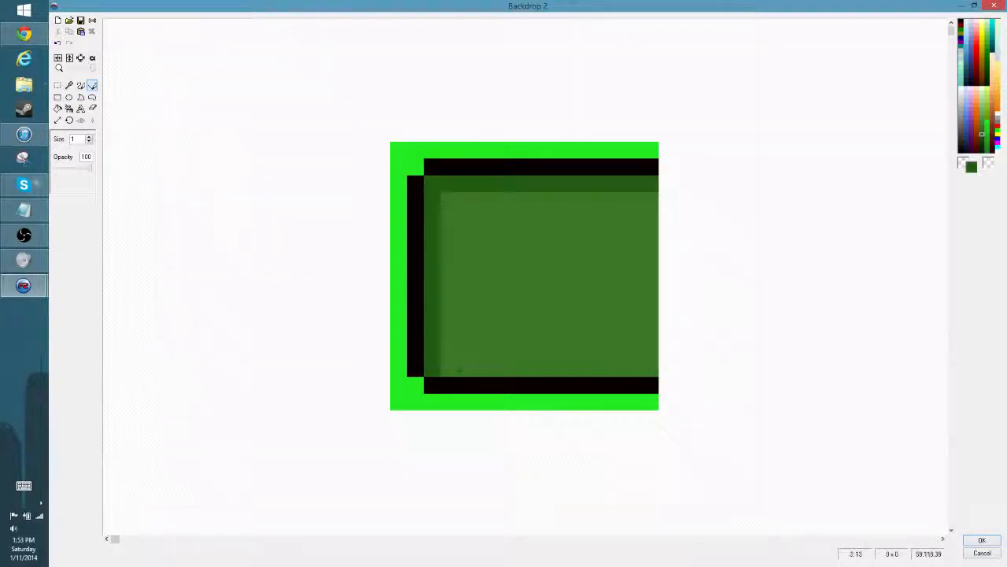
drag(448, 366, 654, 363)
drag(440, 352, 665, 350)
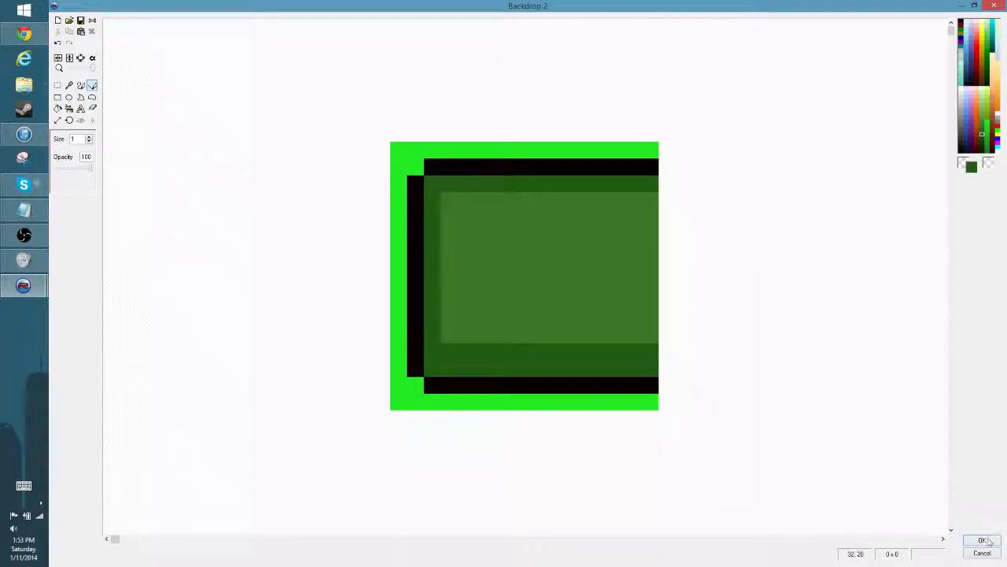
- Draw the left half of a small white plus at the tile's open edge and apply the image
click(80, 85)
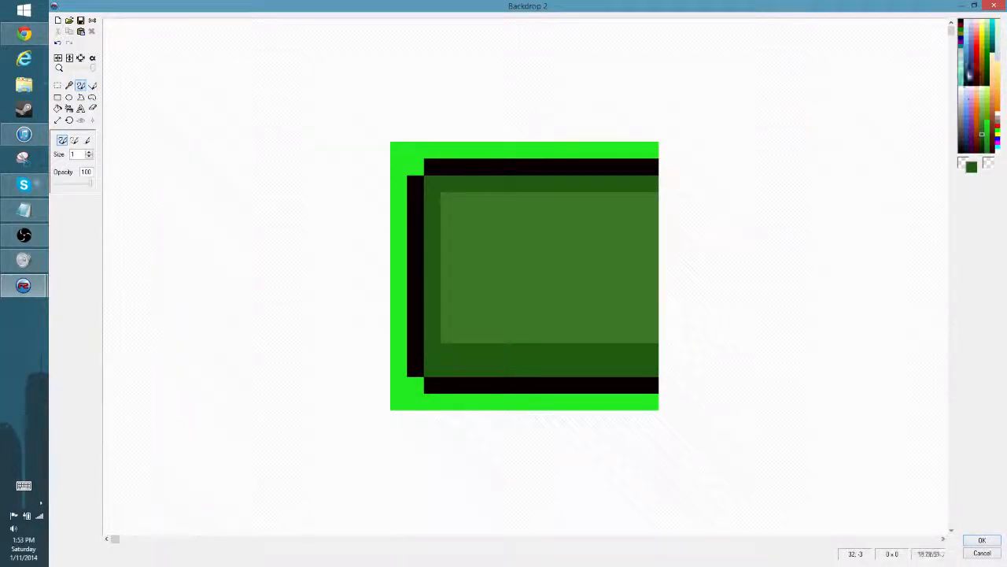
click(961, 88)
click(643, 251)
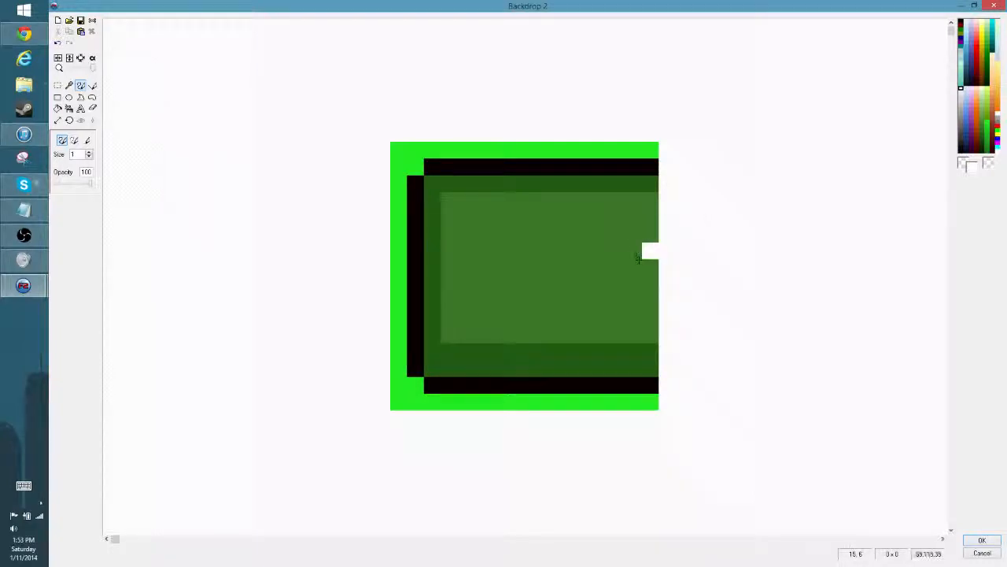
click(635, 264)
click(651, 283)
click(649, 266)
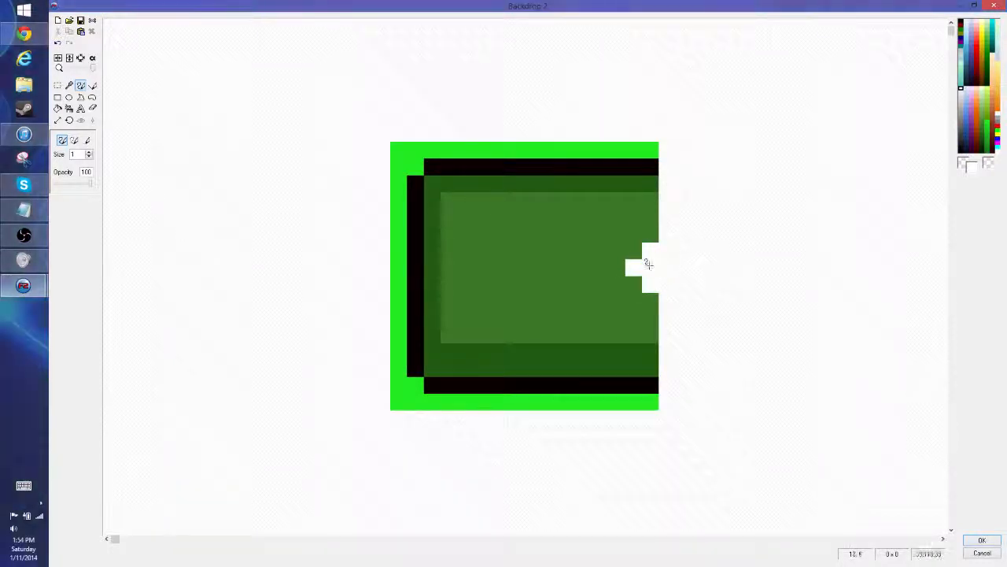
click(982, 541)
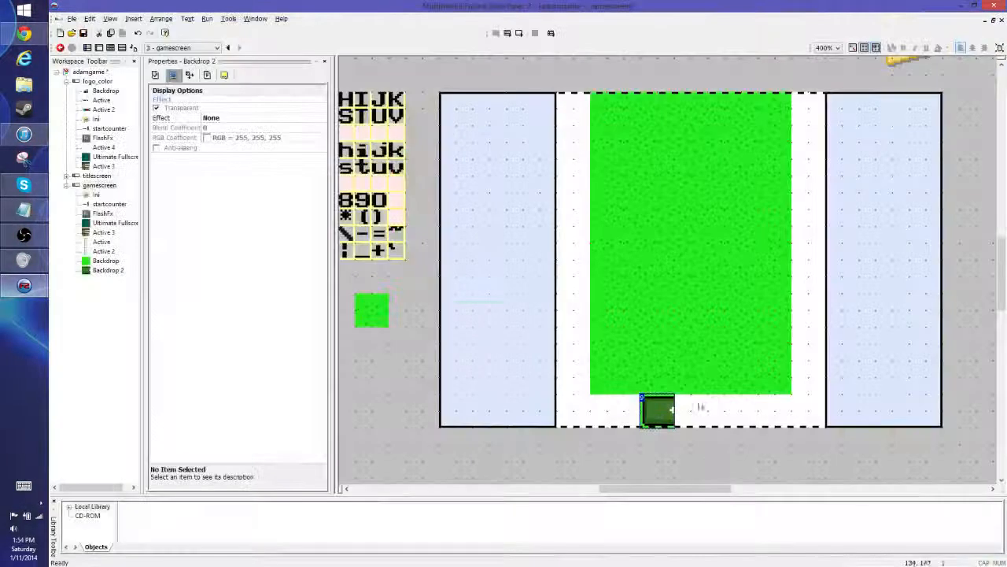
- Clone the dark green tile immediately to its right and flip the copy horizontally to complete the mat
right_click(660, 415)
click(696, 243)
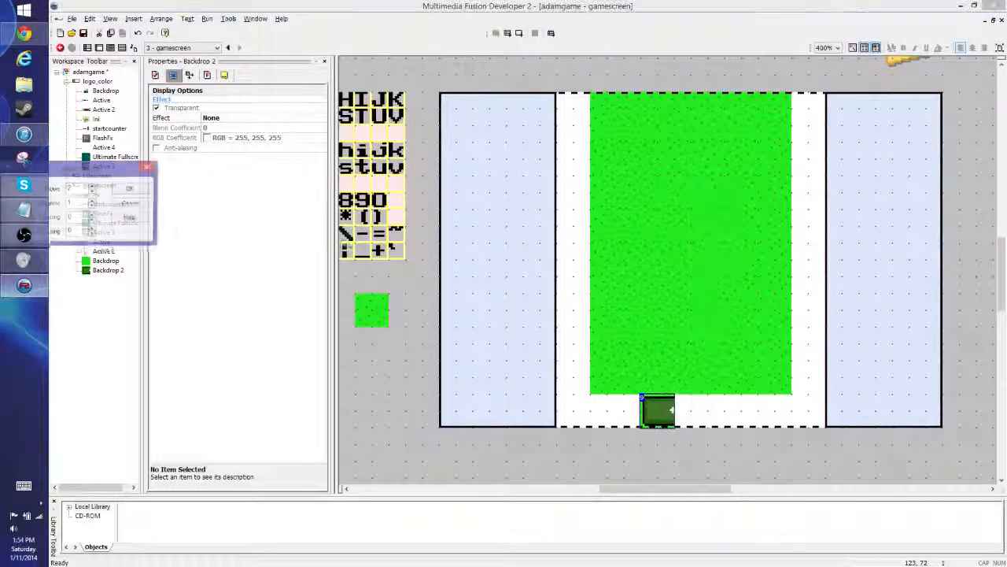
click(130, 192)
mouse_move(652, 447)
mouse_down()
mouse_move(668, 413)
mouse_move(686, 414)
mouse_up()
double_click(686, 411)
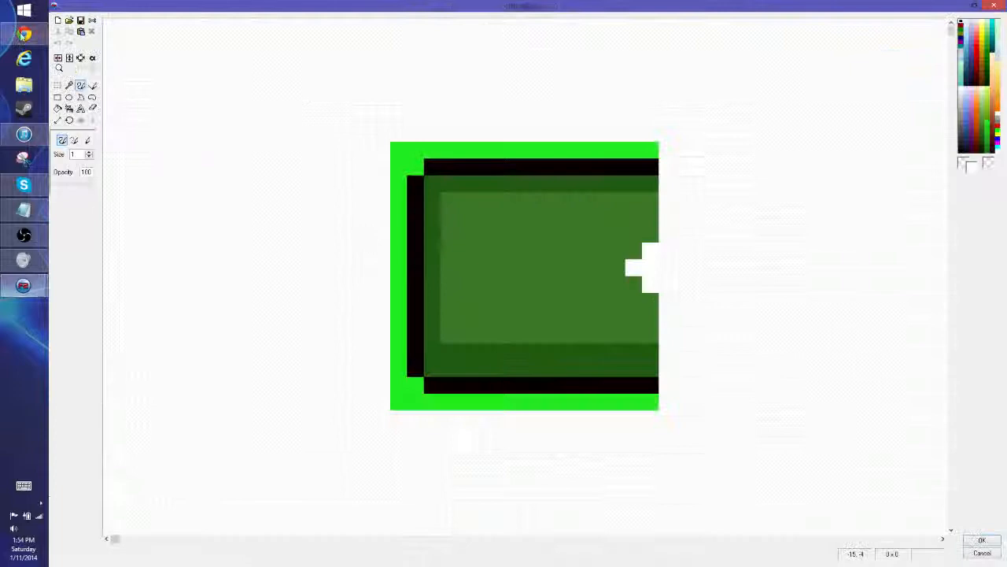
click(58, 58)
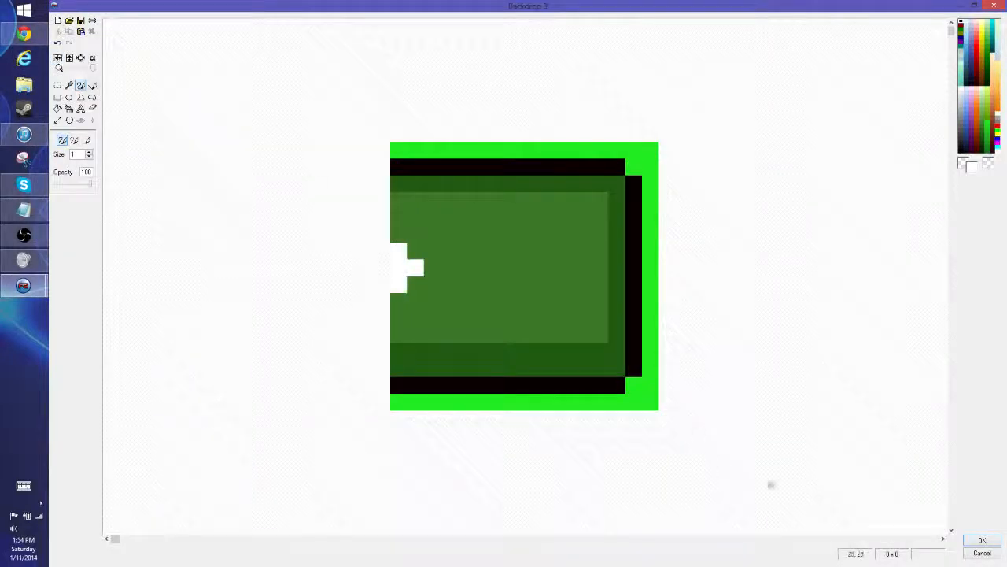
click(982, 540)
- Try shifting the two-tile mat half a tile right to centre it under the grass, and move it back
click(707, 465)
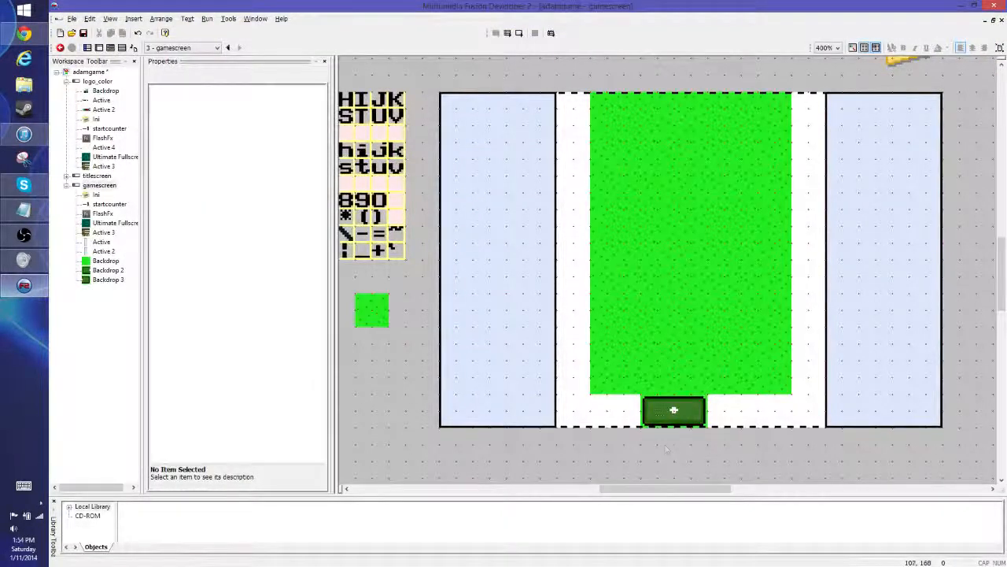
click(658, 409)
click(696, 450)
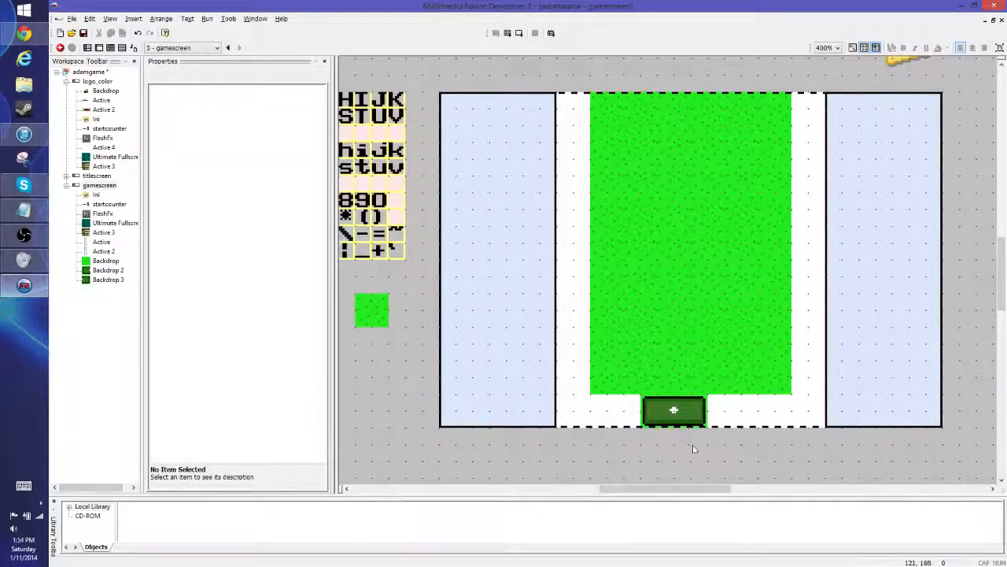
mouse_move(673, 409)
mouse_down()
mouse_move(706, 410)
mouse_move(688, 410)
mouse_up()
click(671, 411)
click(729, 464)
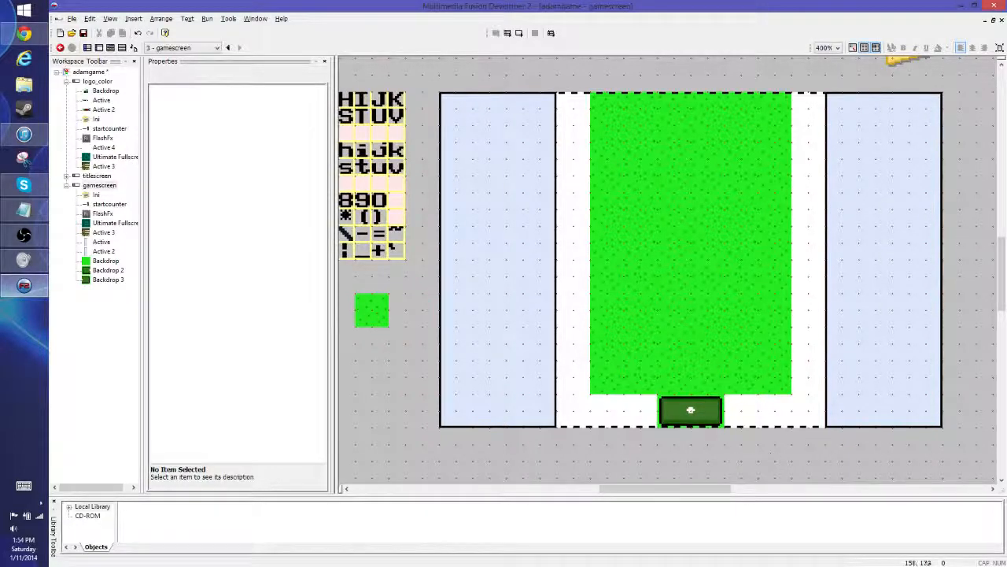
mouse_move(690, 410)
mouse_down()
mouse_move(671, 410)
mouse_move(709, 413)
mouse_move(692, 414)
mouse_up()
click(697, 456)
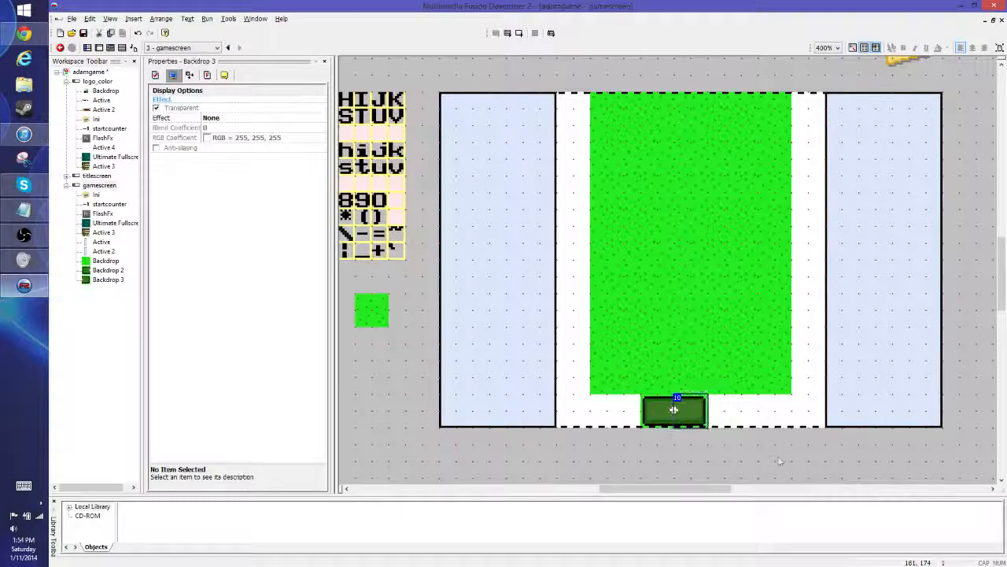
click(729, 458)
double_click(871, 205)
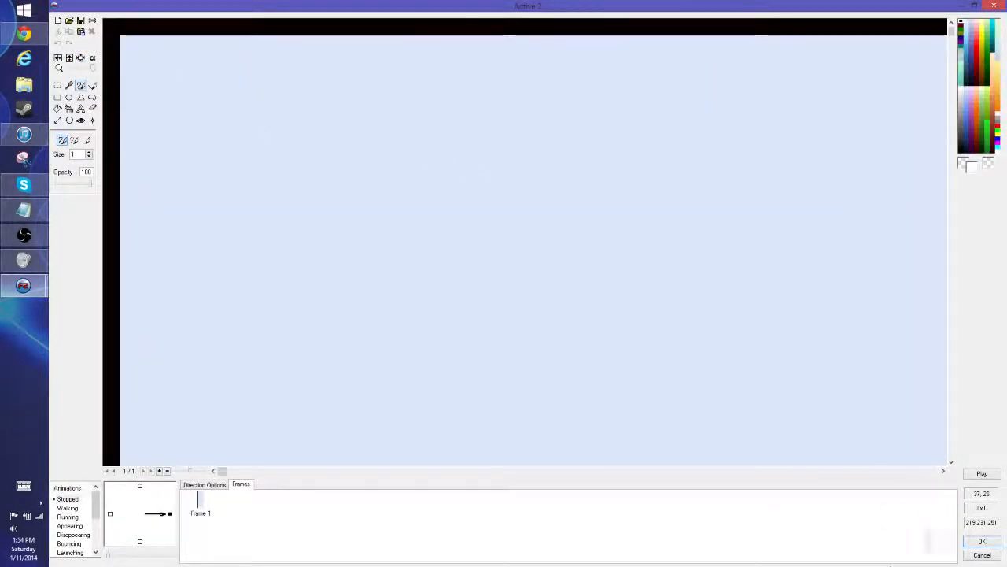
click(981, 541)
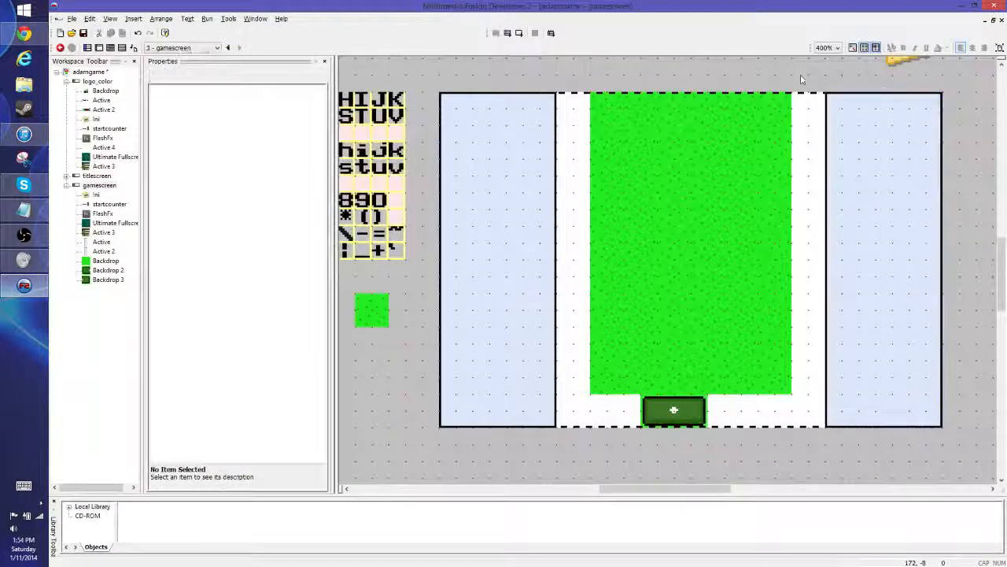
- Copy the right part of the right side panel's image including its border, and resize the image to 40 × 160 without stretching
double_click(861, 175)
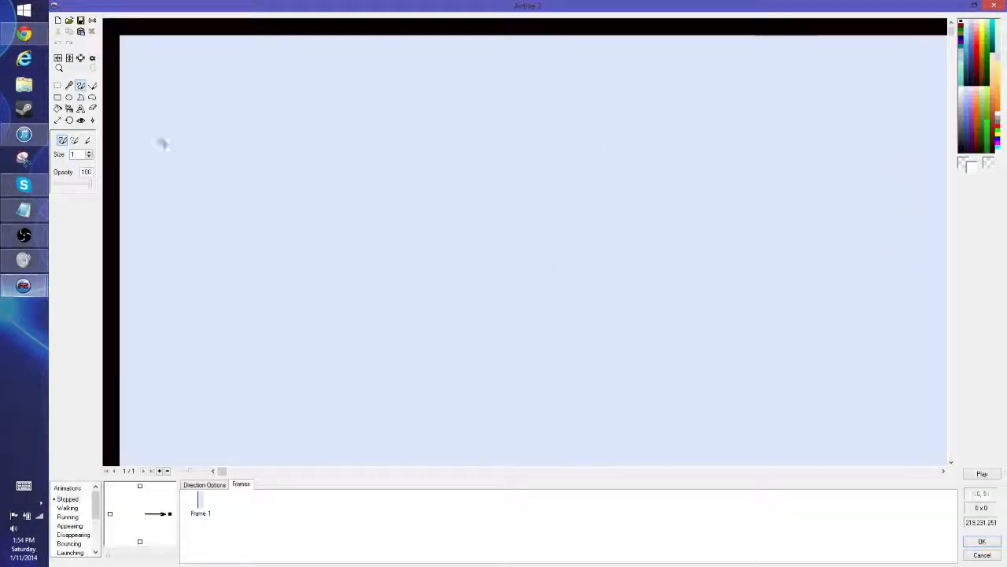
drag(93, 69, 80, 69)
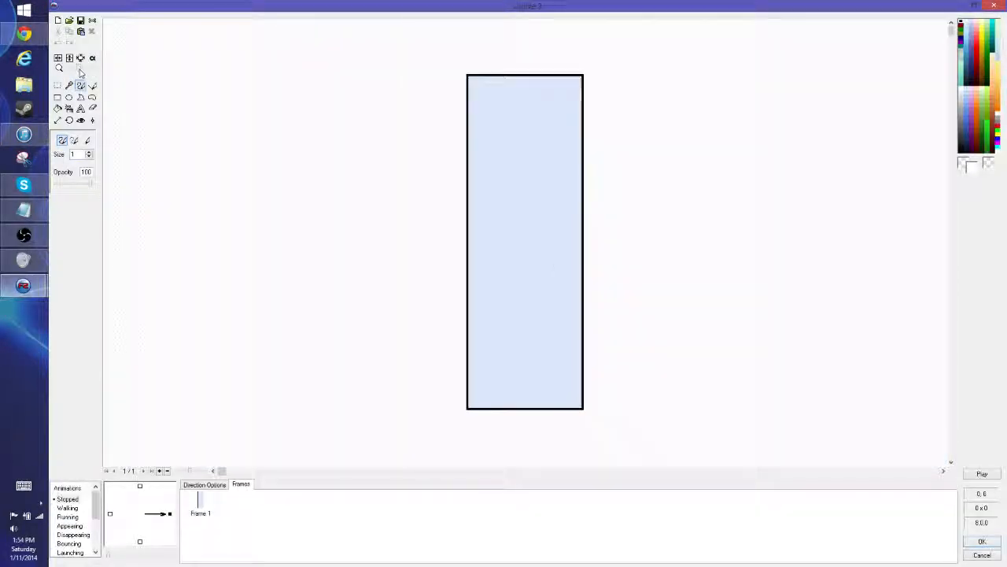
click(57, 120)
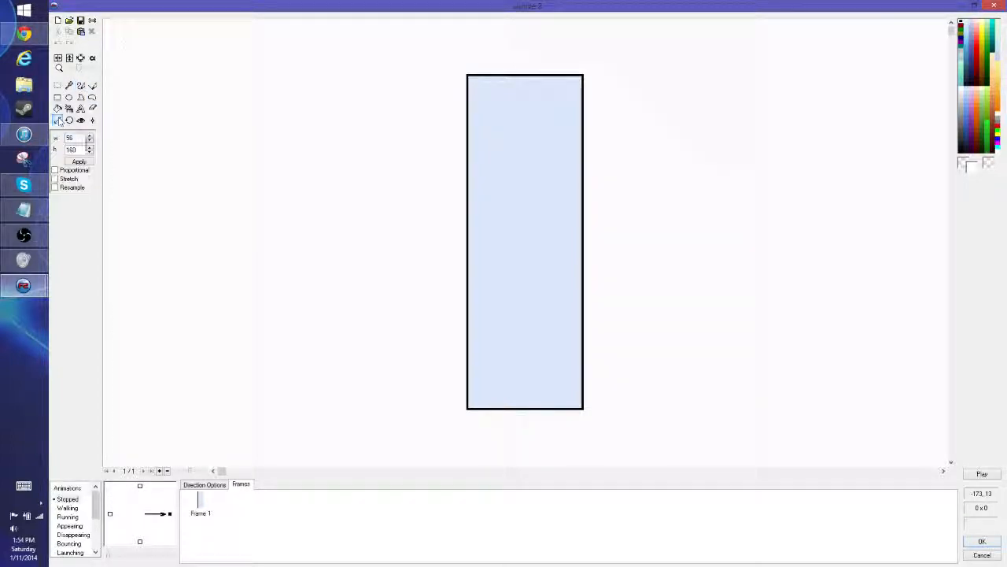
click(57, 85)
drag(509, 51, 759, 553)
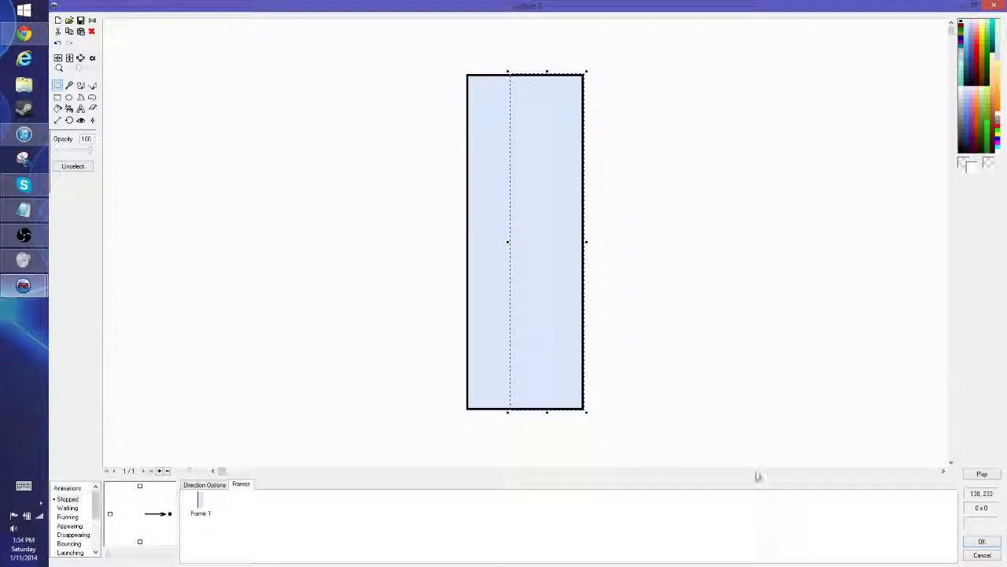
click(270, 122)
click(57, 119)
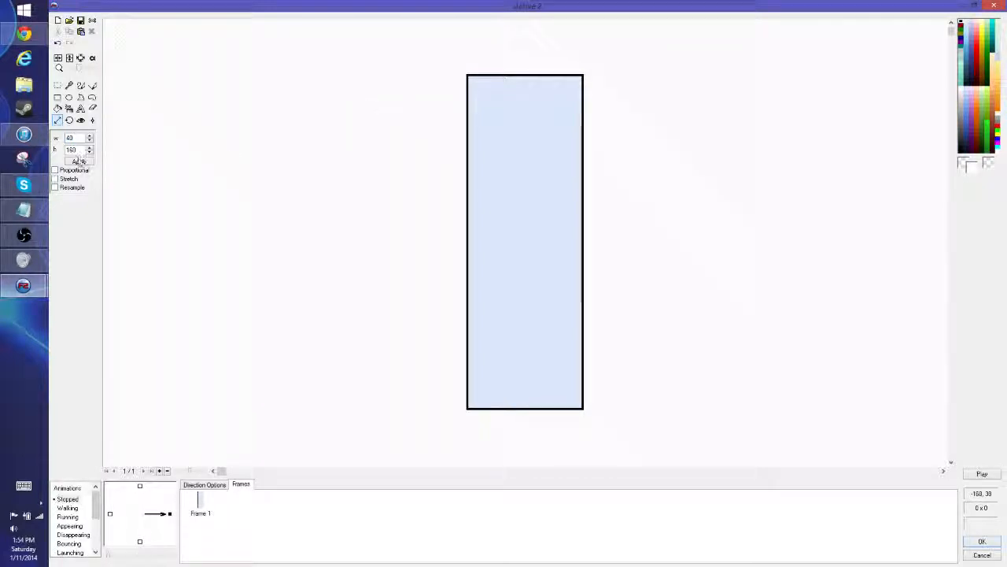
key(Return)
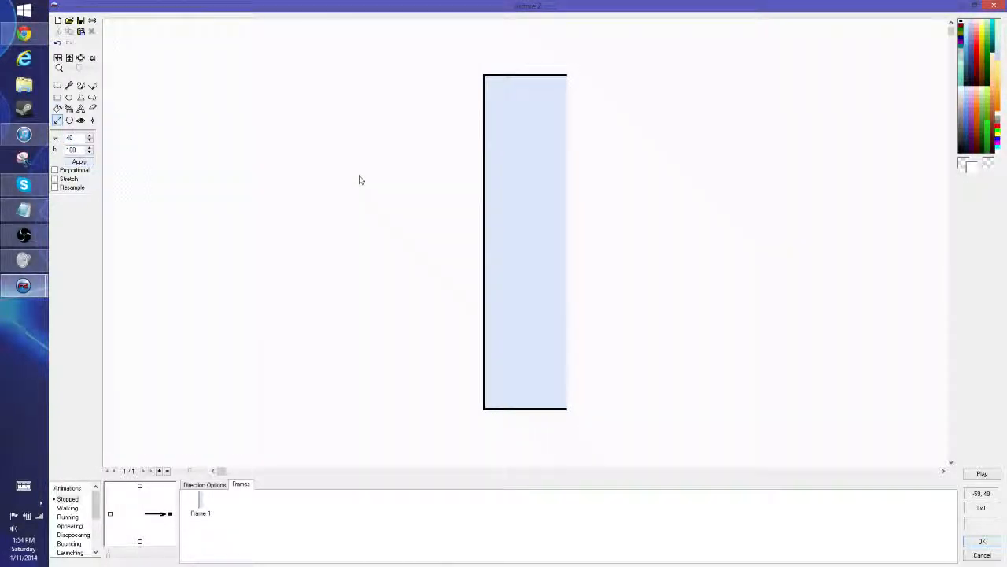
- Paste the copied border section flush with the narrowed image's right edge, apply it, and move the panel to the frame's right edge
key(ctrl+a)
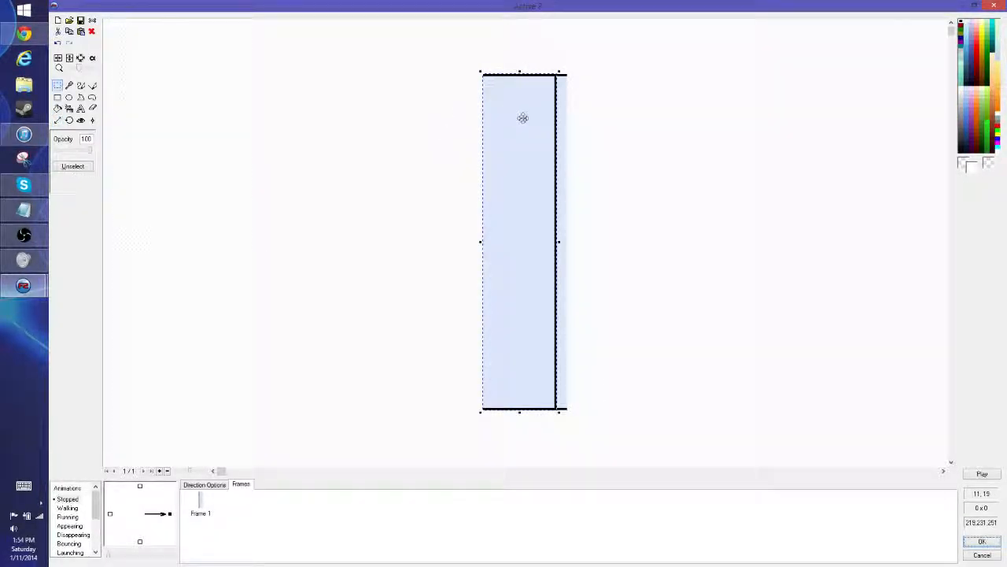
drag(523, 117, 532, 119)
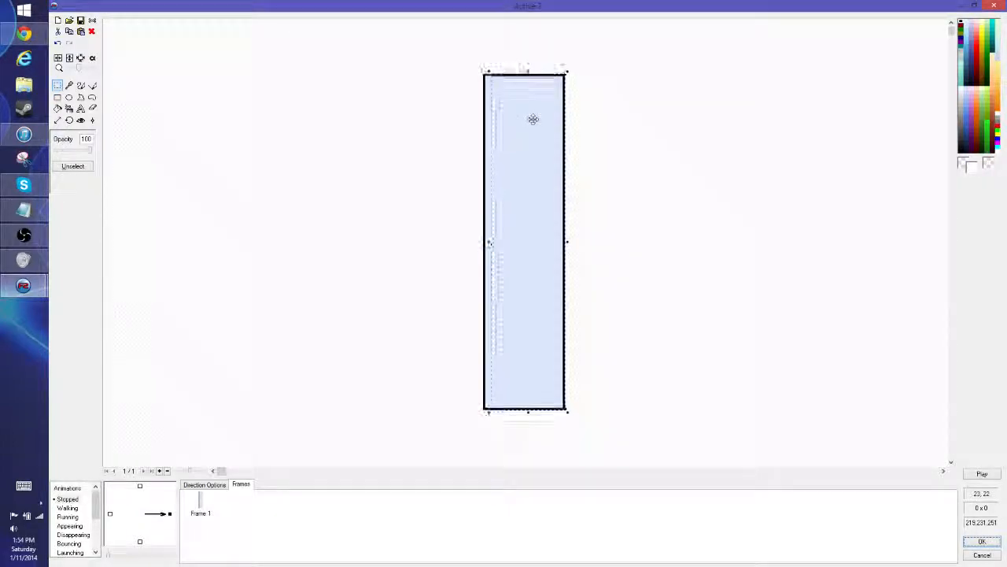
click(737, 158)
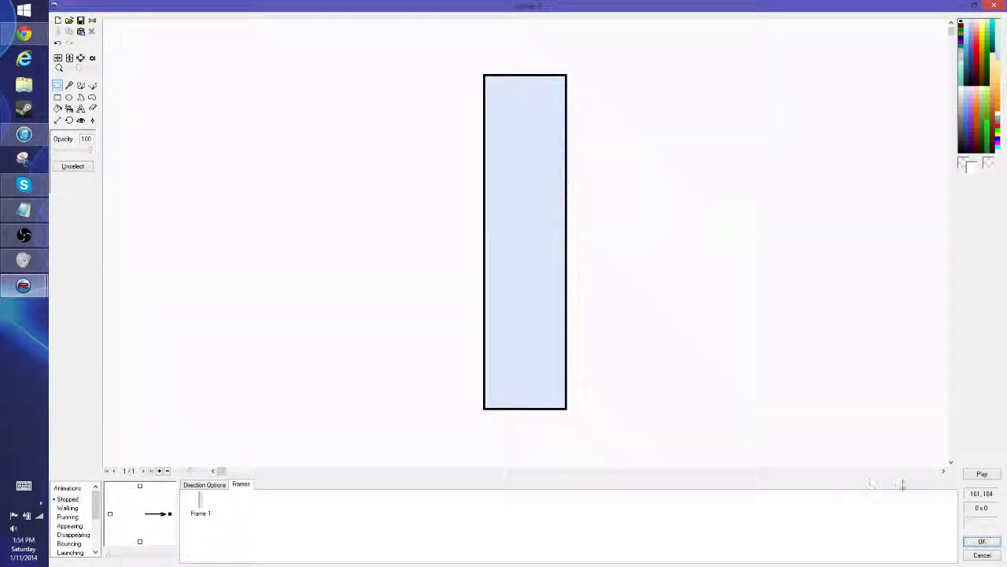
click(984, 540)
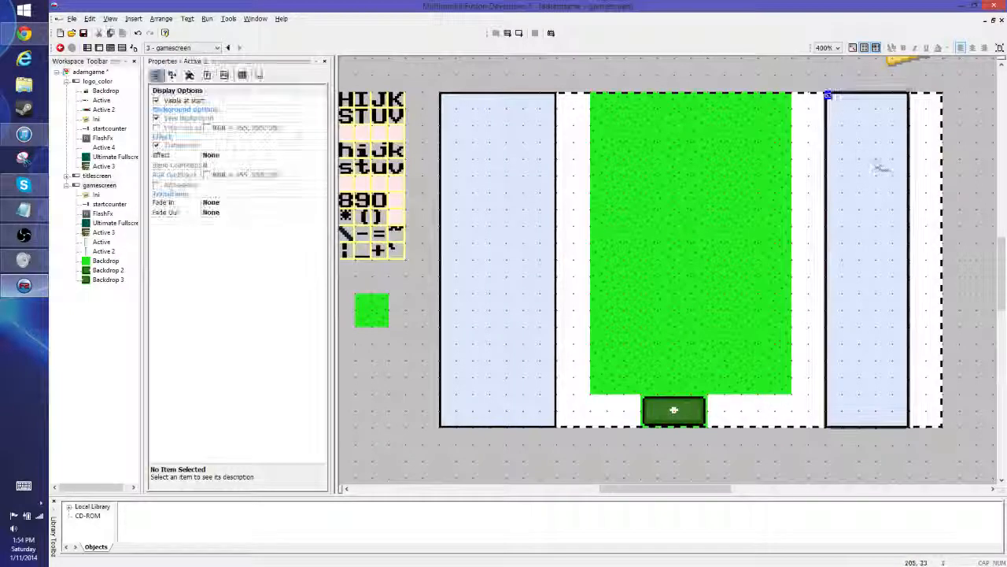
drag(880, 167, 906, 164)
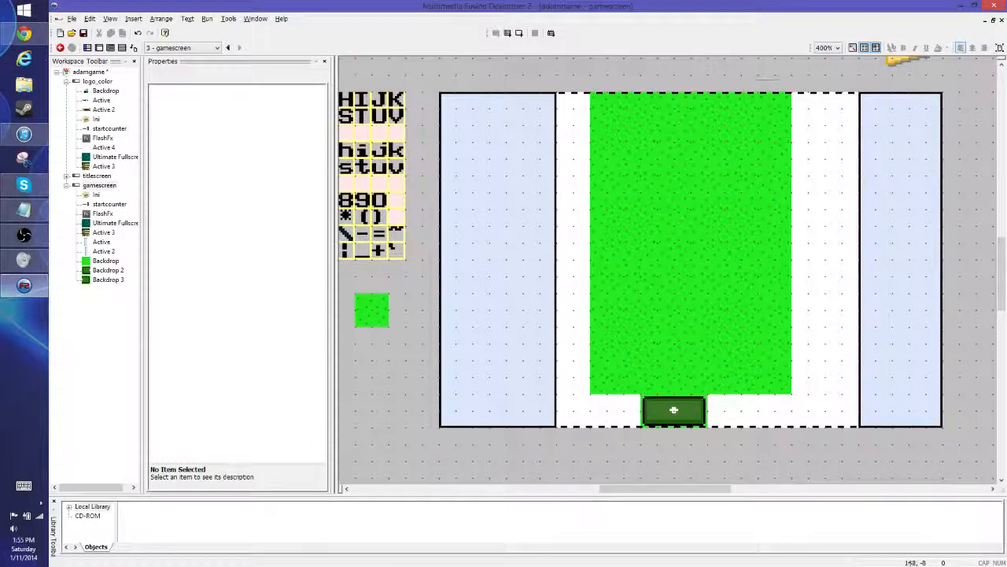
- Clone the rightmost column of nine grass tiles one tile further right to widen the playfield
drag(751, 79, 816, 402)
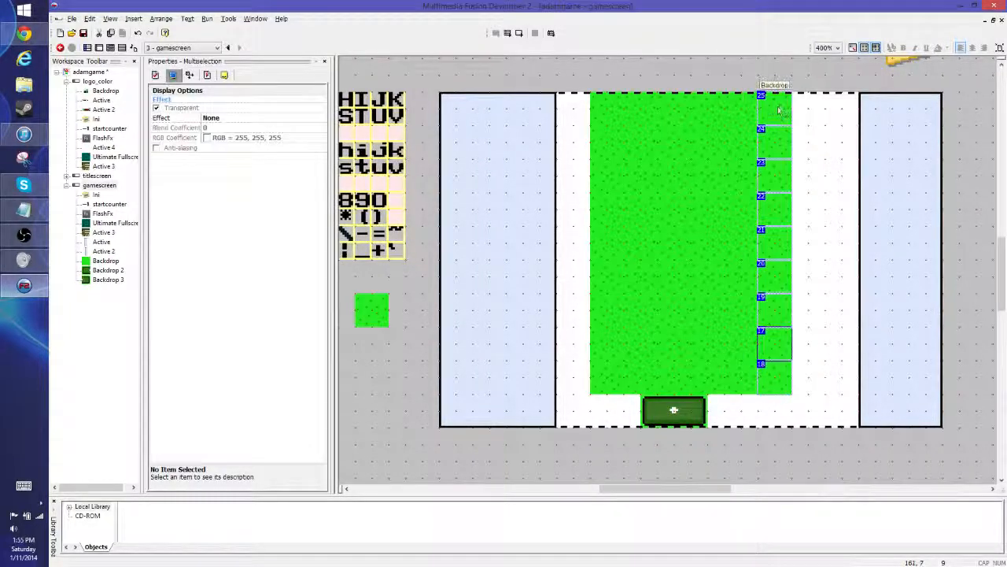
ctrl+drag(778, 109, 809, 117)
click(766, 341)
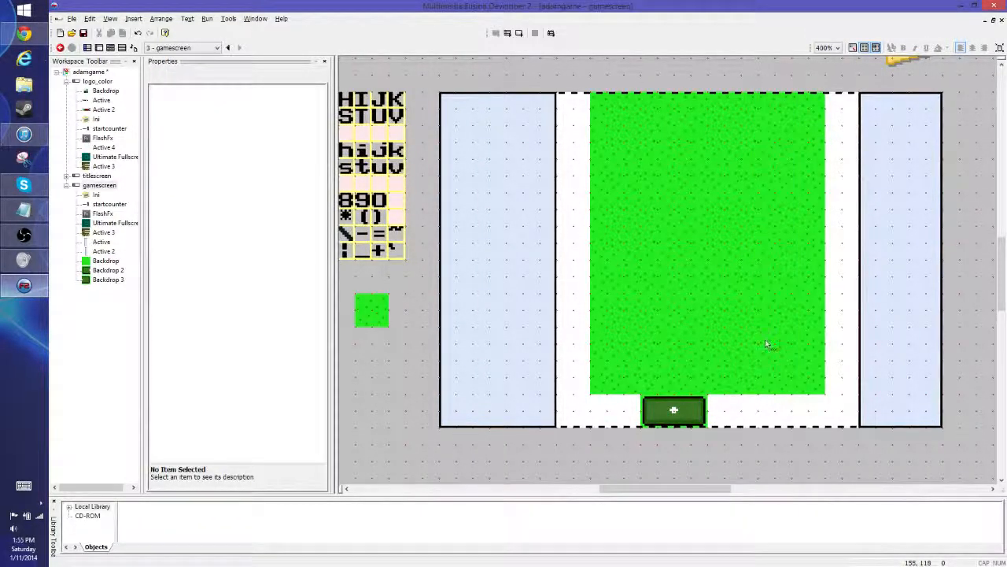
- Try moving the two-tile mat one tile right below the widened grass
drag(630, 443, 730, 390)
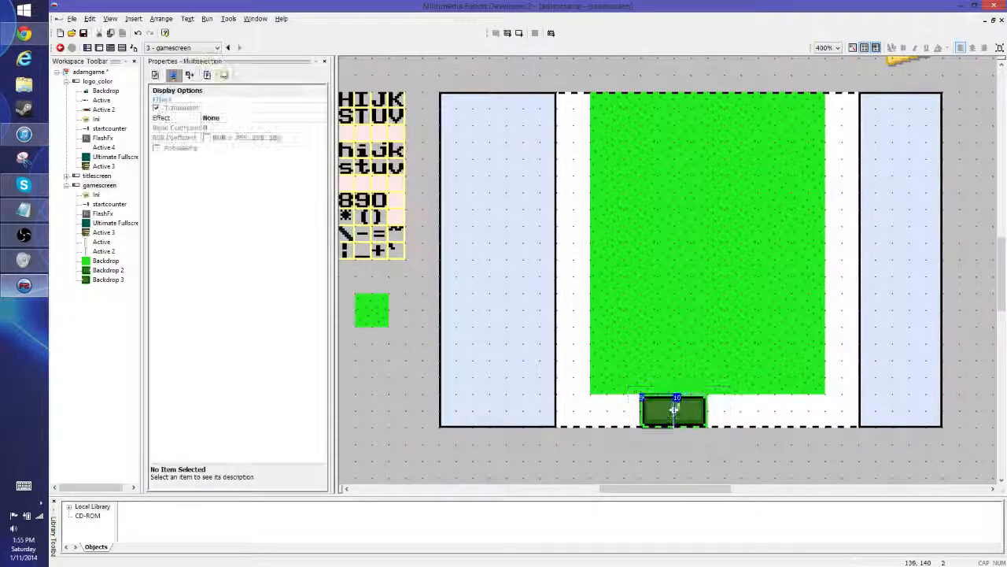
drag(674, 409, 708, 410)
click(742, 465)
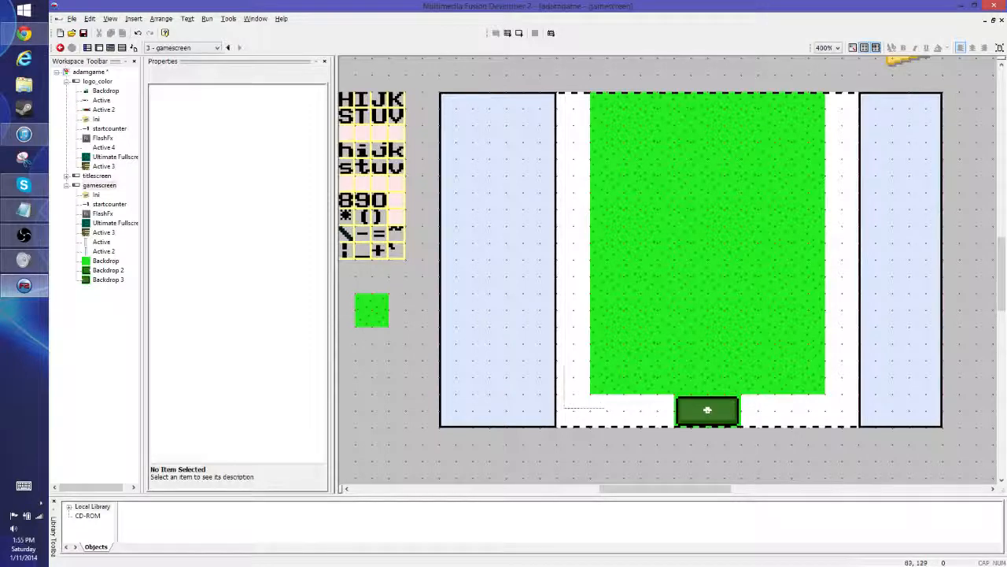
click(609, 380)
click(631, 405)
click(642, 379)
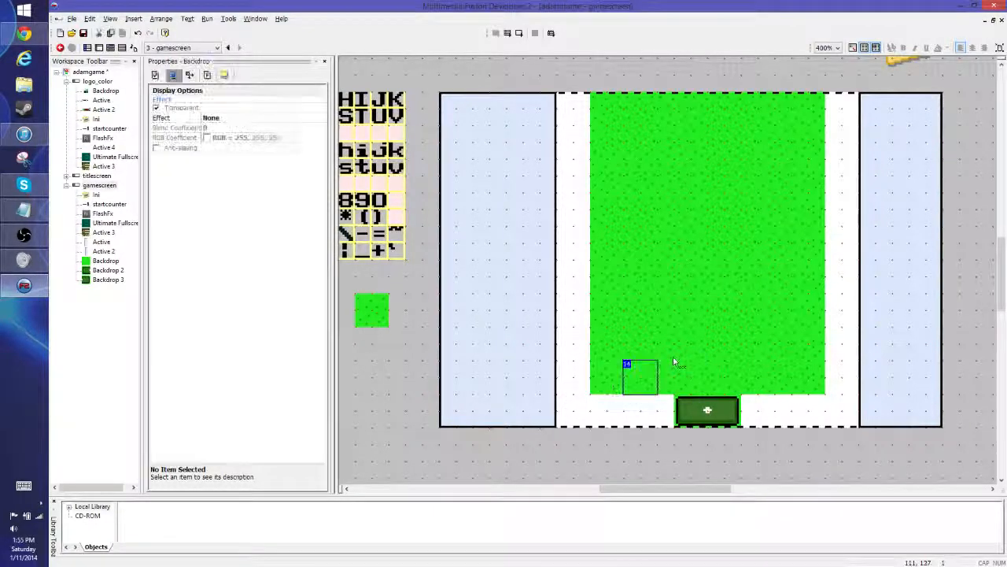
click(656, 406)
click(708, 410)
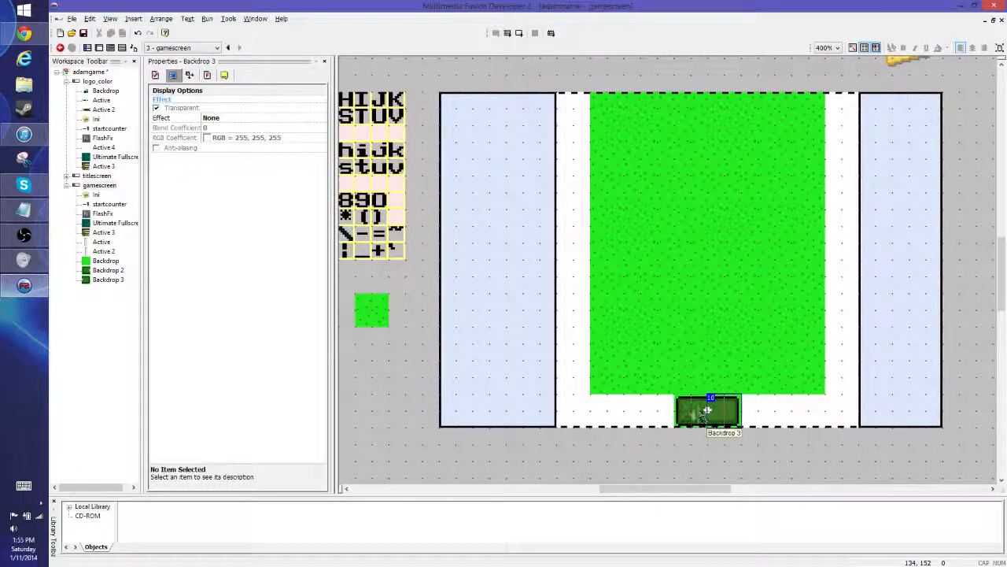
click(805, 463)
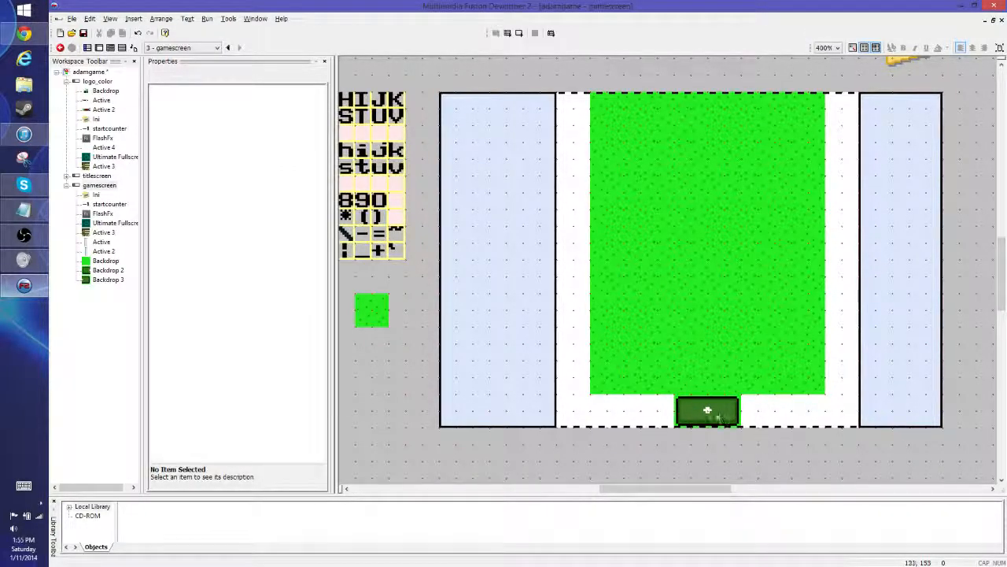
- Try spreading the mat's two halves apart towards opposite ends of the grass's bottom edge
drag(719, 418, 804, 413)
click(754, 451)
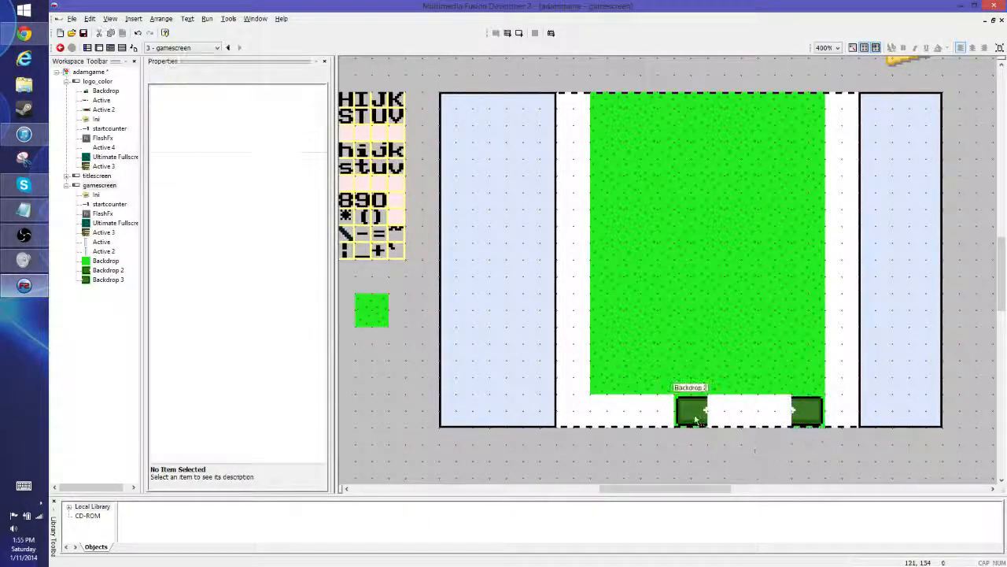
drag(696, 419, 641, 415)
click(805, 411)
click(674, 421)
- Place copies of the two-tile mat just below the frame and along the grass's bottom edge, leaving two tiles between mats in that row
drag(588, 436, 678, 386)
ctrl+drag(603, 416, 758, 425)
click(682, 443)
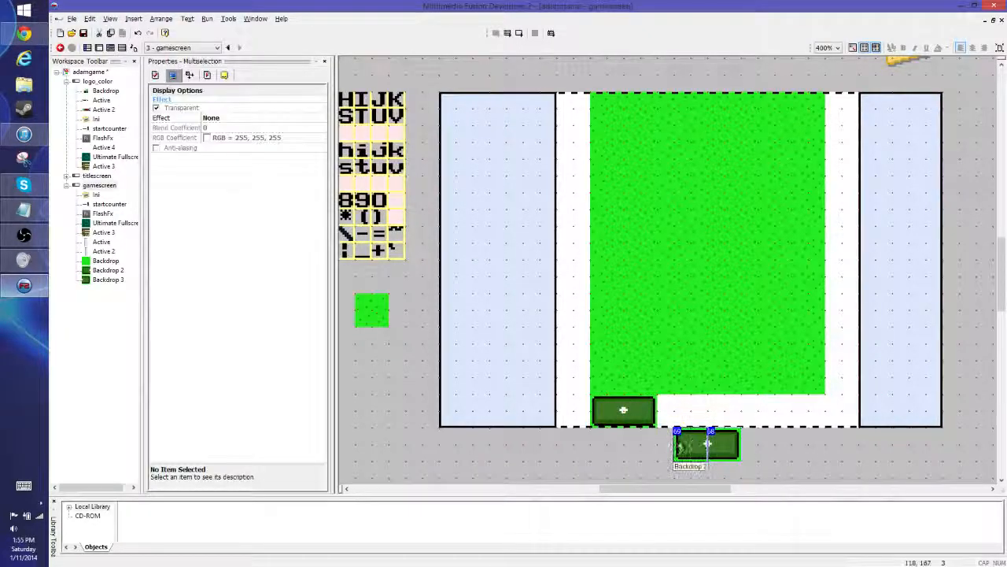
drag(708, 444, 690, 444)
click(657, 464)
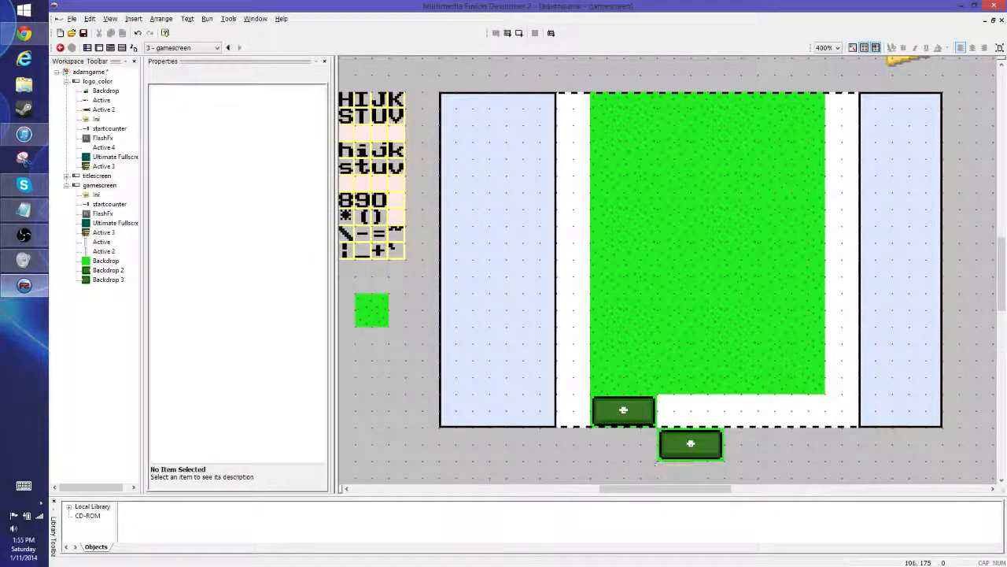
click(683, 437)
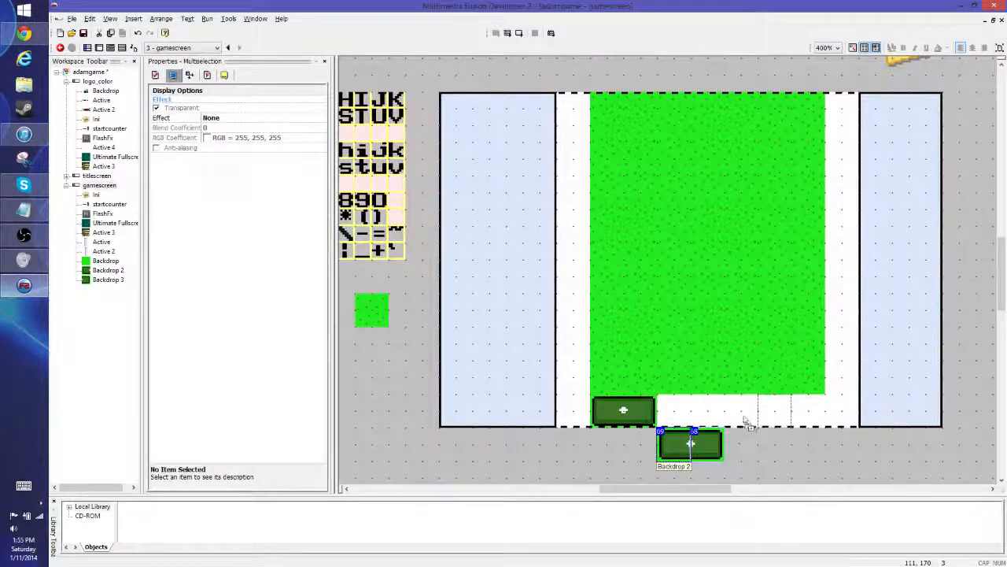
click(740, 420)
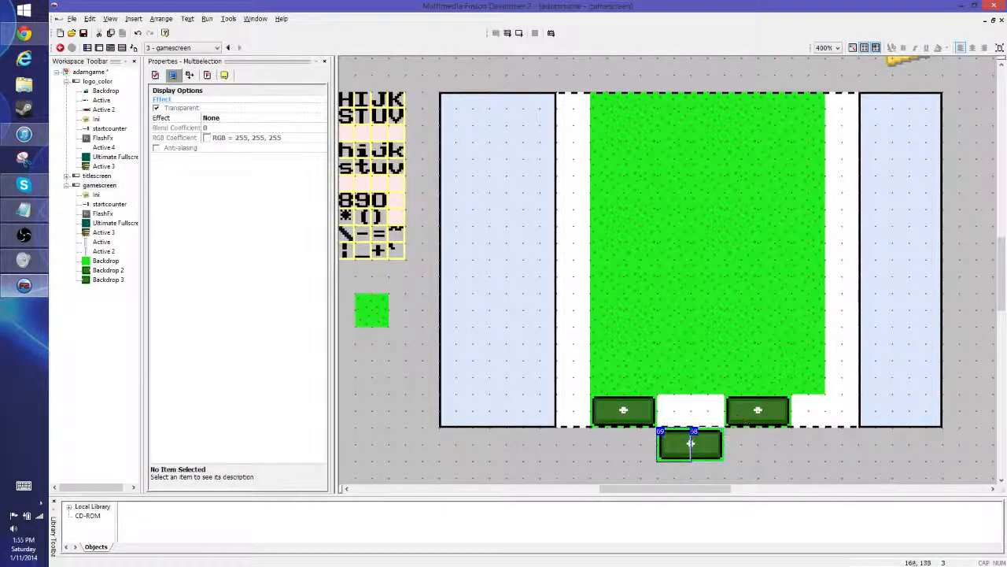
- Fill the white gap between the grass and the right side panel with another column of grass tiles
click(777, 460)
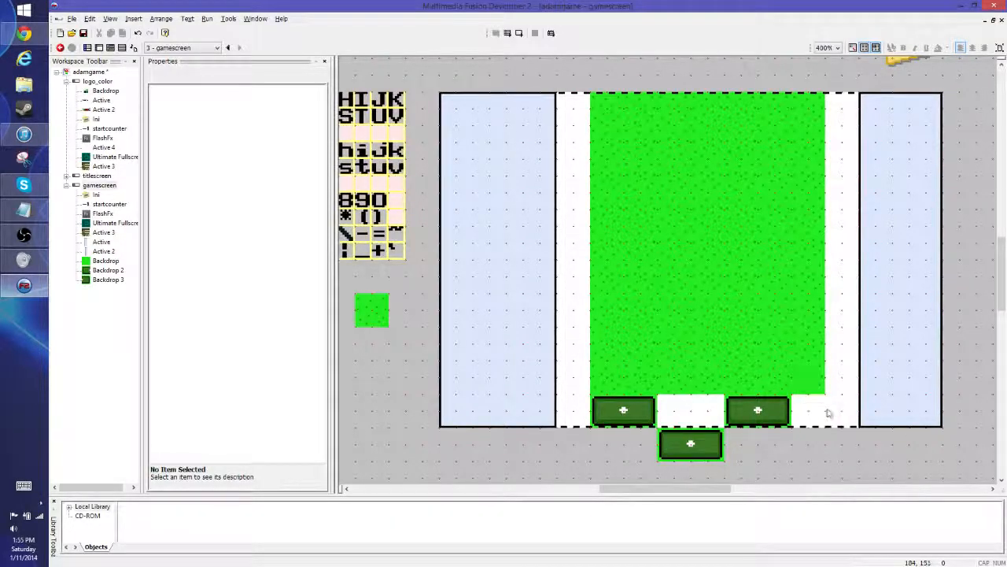
drag(839, 393, 842, 114)
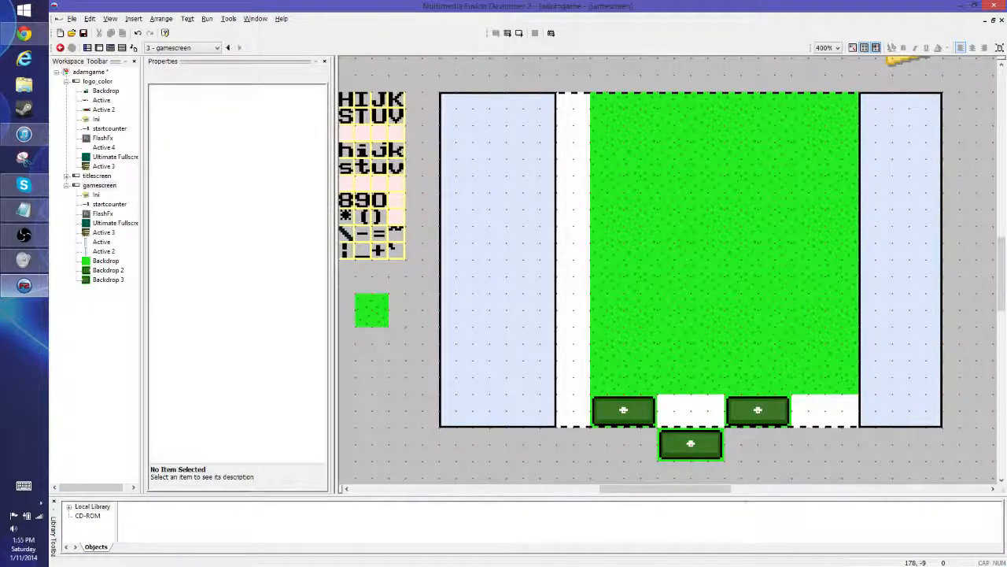
- Shift the mat below the frame one tile right and delete its leftover half
click(693, 445)
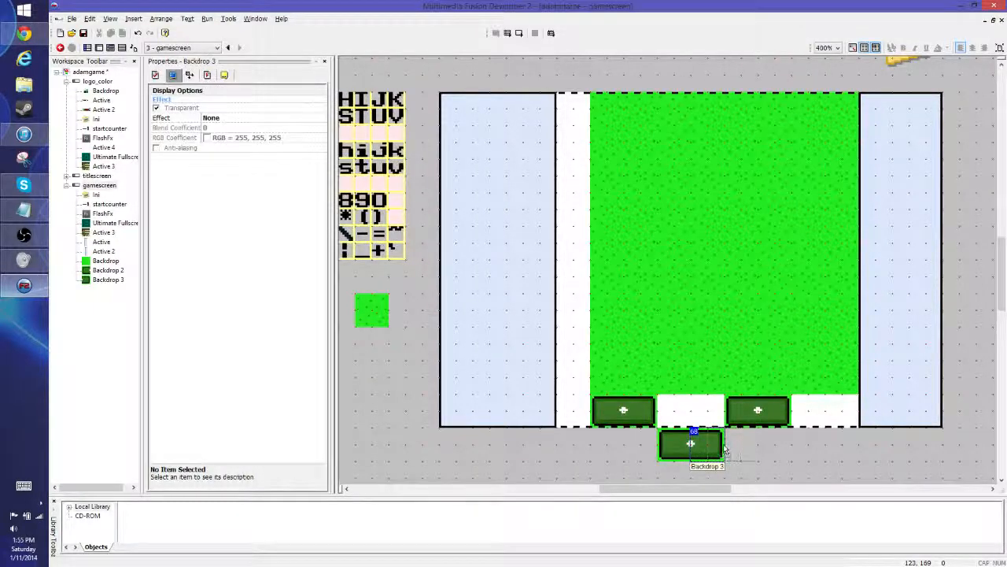
mouse_move(692, 445)
mouse_down()
mouse_move(725, 447)
mouse_move(695, 445)
mouse_up()
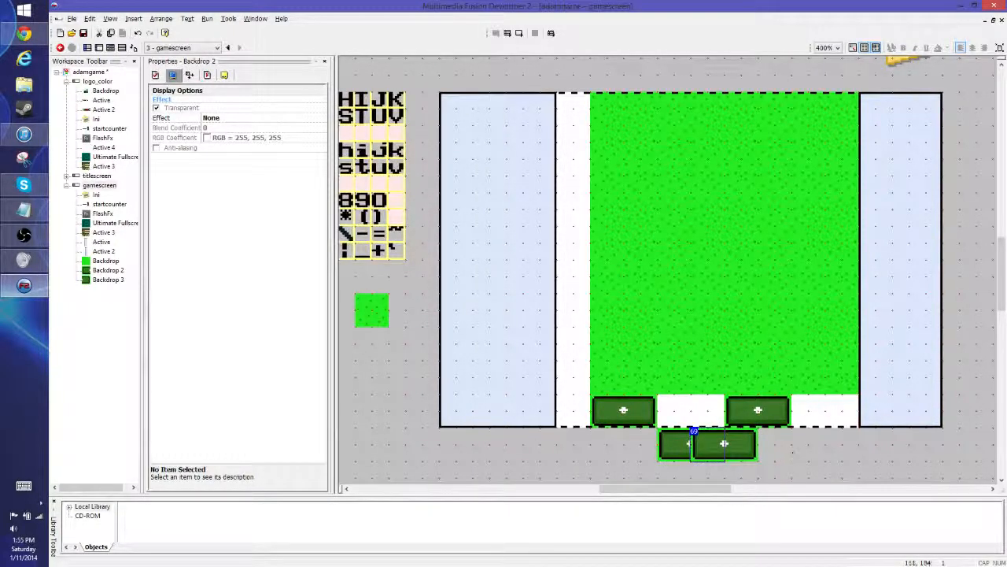
click(672, 446)
key(Delete)
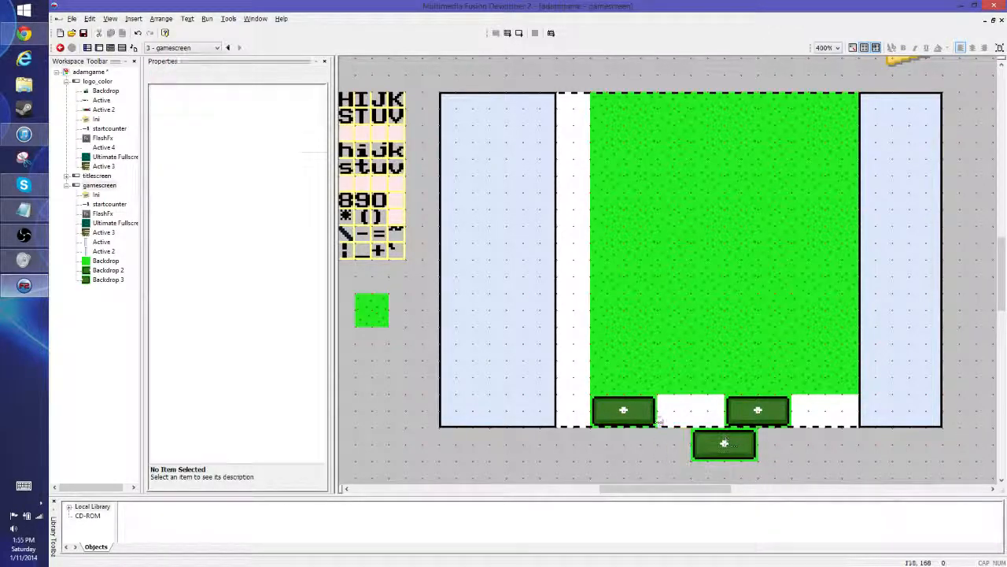
- Delete the two mats directly beneath the grass and move the remaining mat up into their row, centred under the grass
click(638, 414)
key(Delete)
click(604, 416)
key(Delete)
click(758, 410)
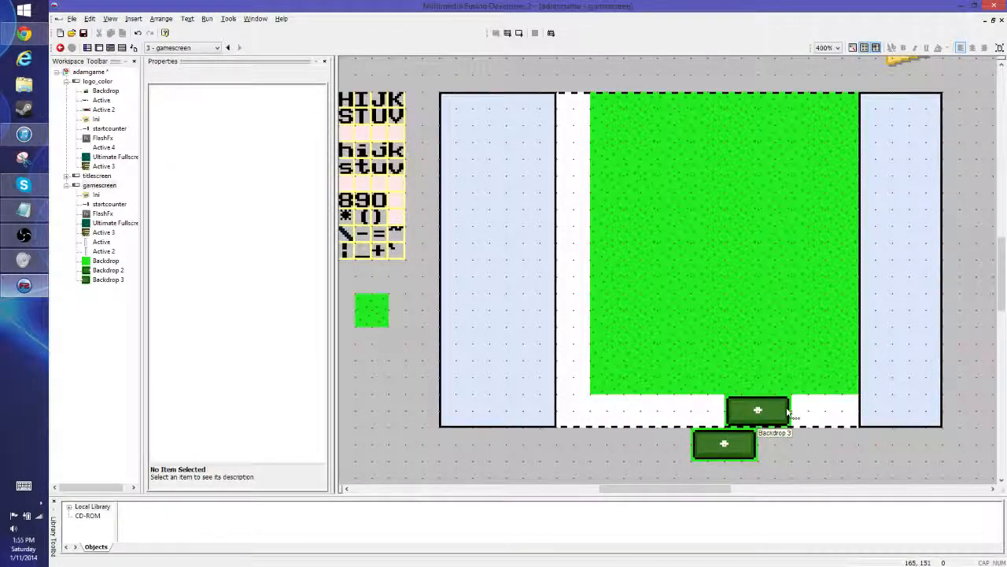
key(Delete)
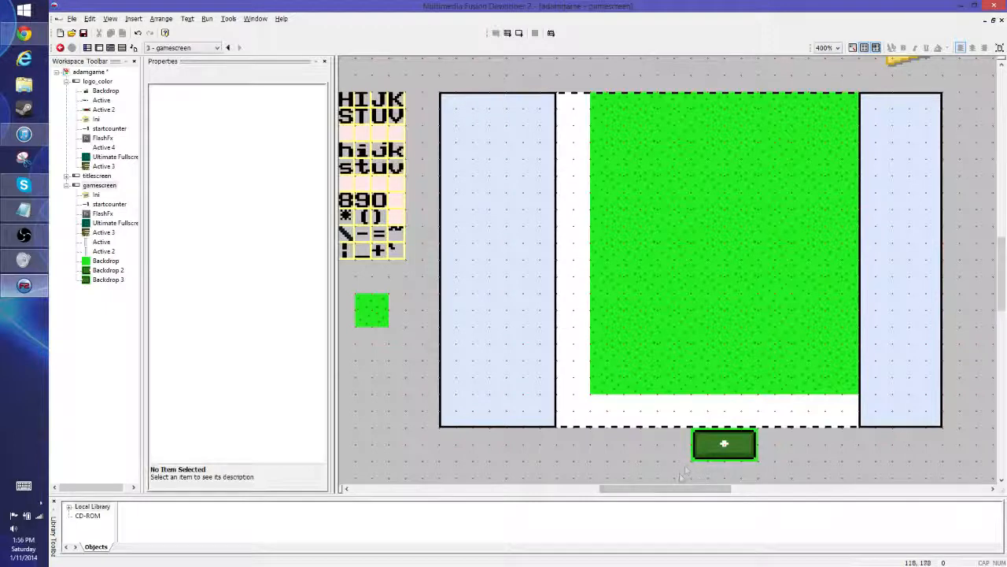
drag(770, 422, 724, 410)
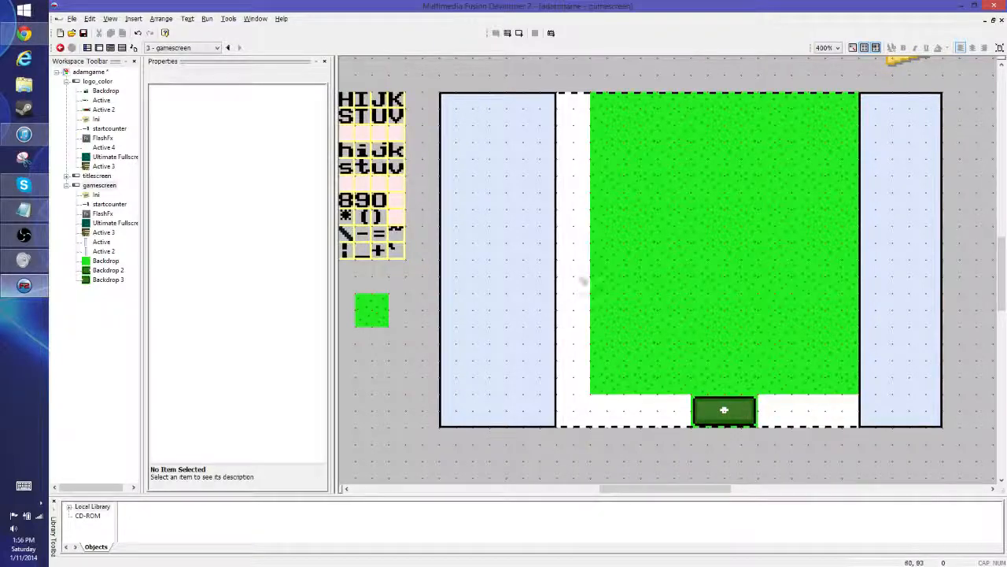
click(610, 115)
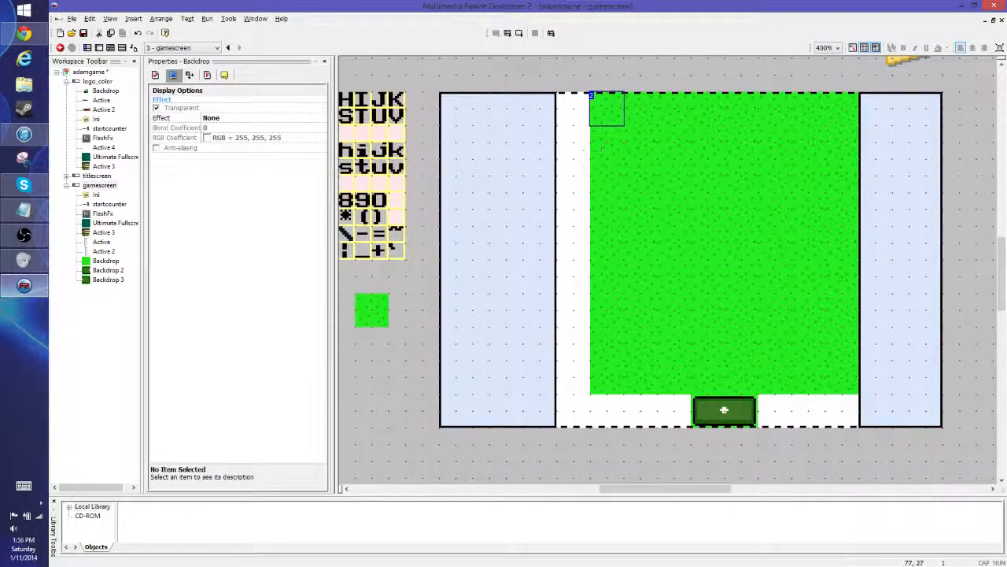
drag(606, 102, 606, 203)
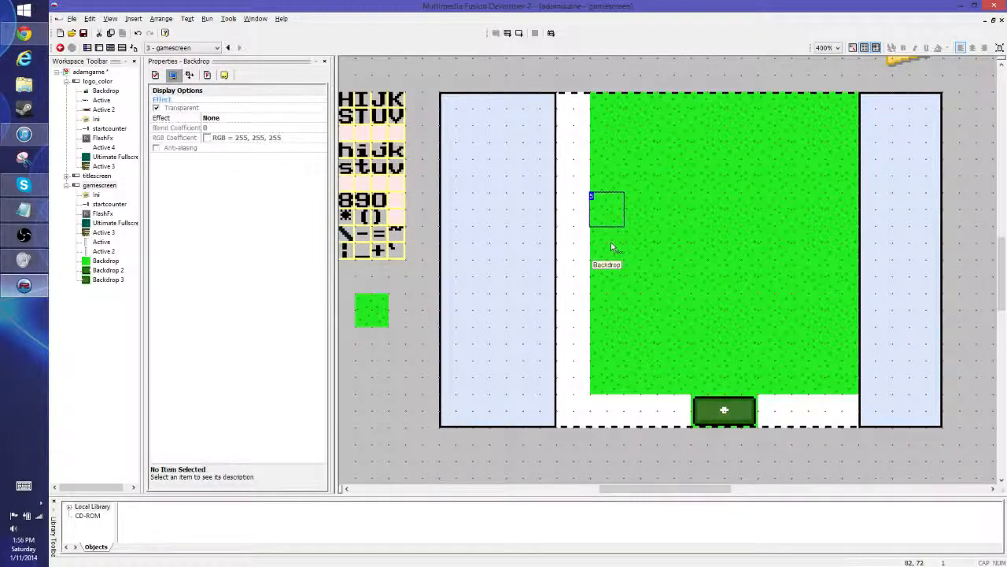
drag(611, 246, 607, 382)
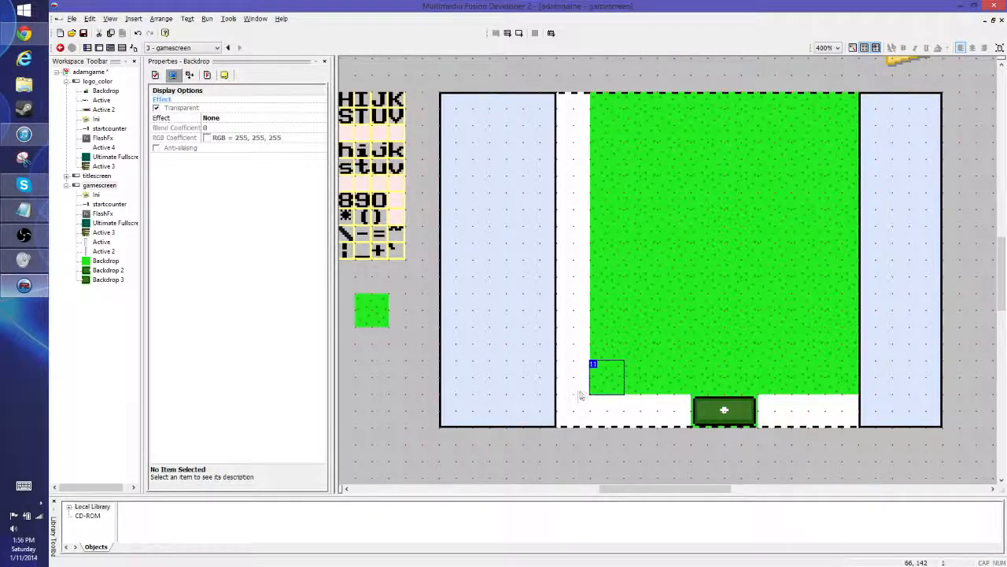
click(608, 407)
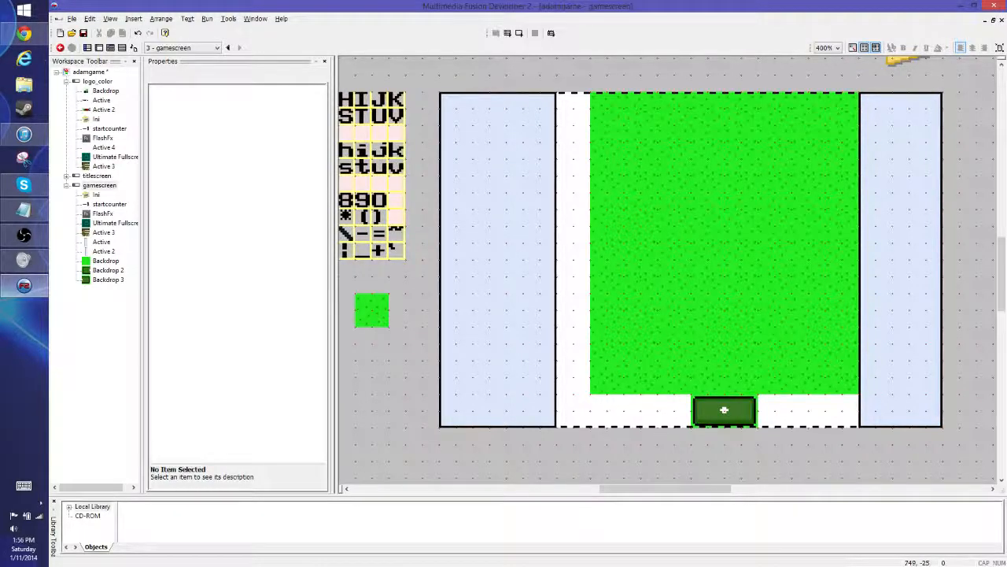
- Move the right side panel one tile to the right, leaving a white gap beside the grass
click(24, 285)
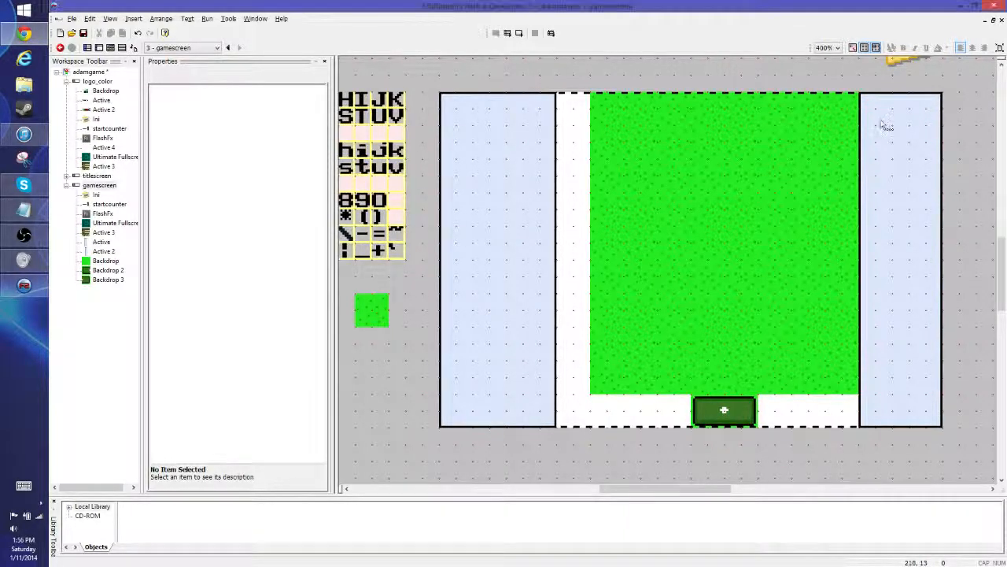
drag(886, 120, 917, 110)
click(842, 73)
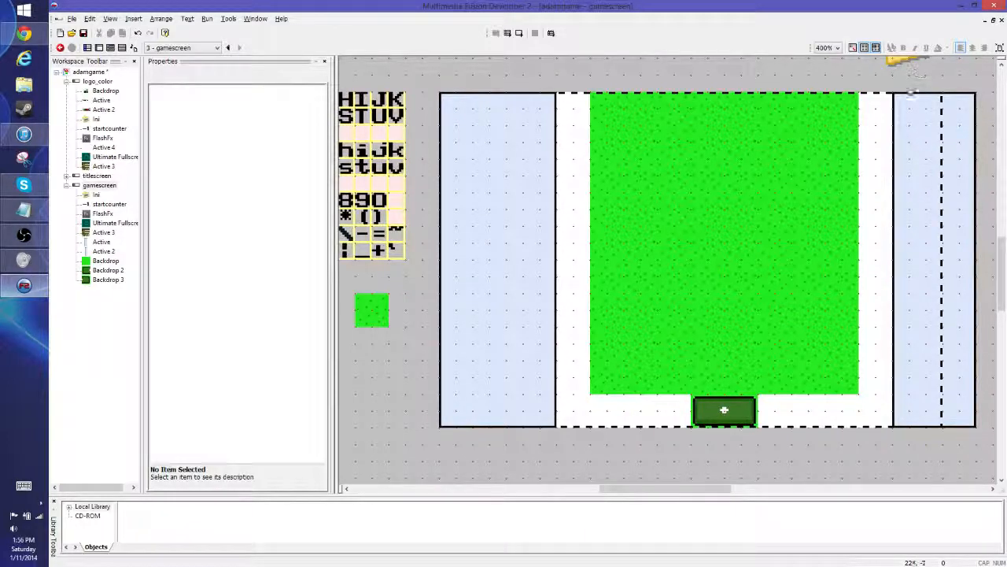
click(961, 119)
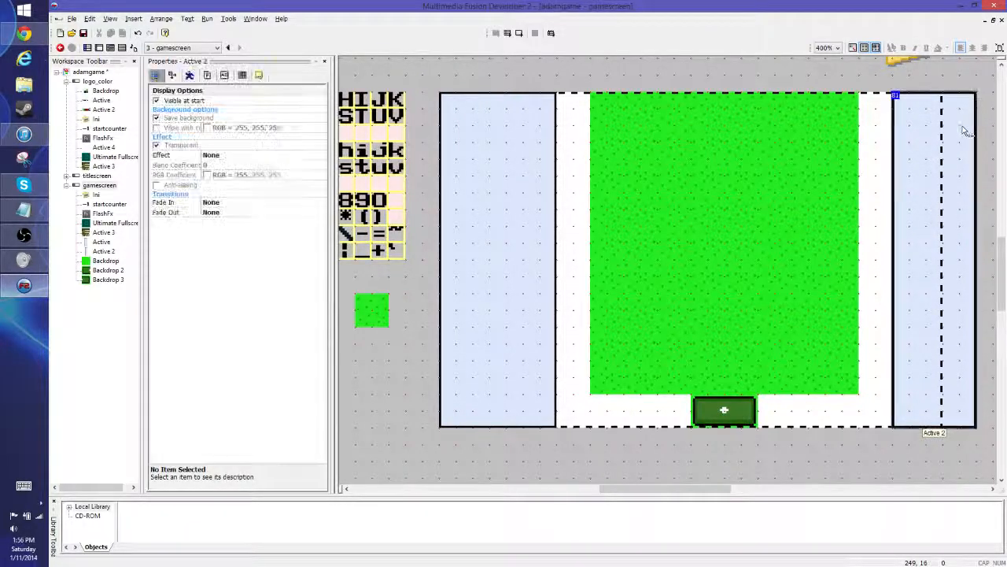
click(856, 75)
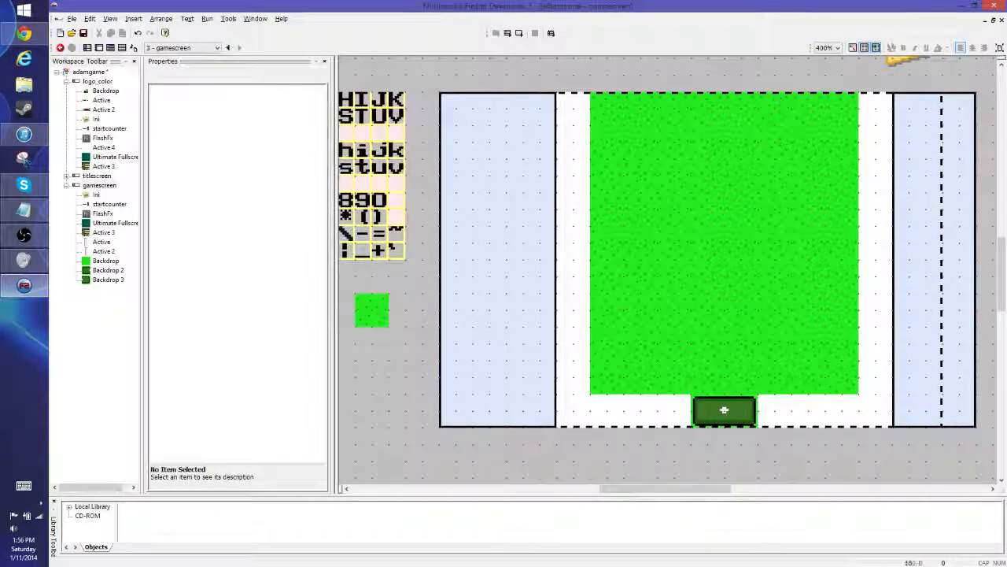
- Narrow the left side panel's image to 48 pixels wide and restore its black right border with a copied section of the panel
double_click(535, 149)
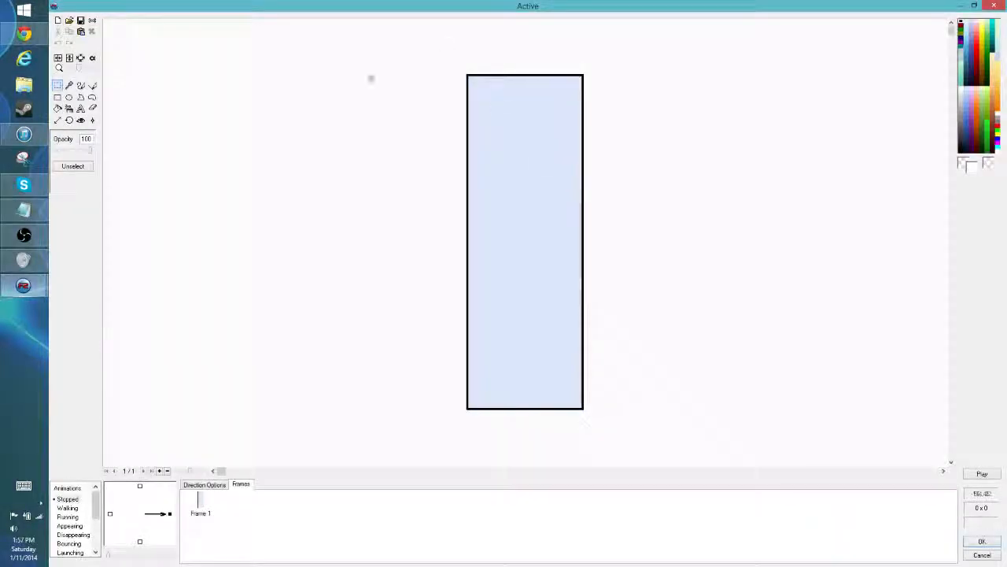
click(56, 120)
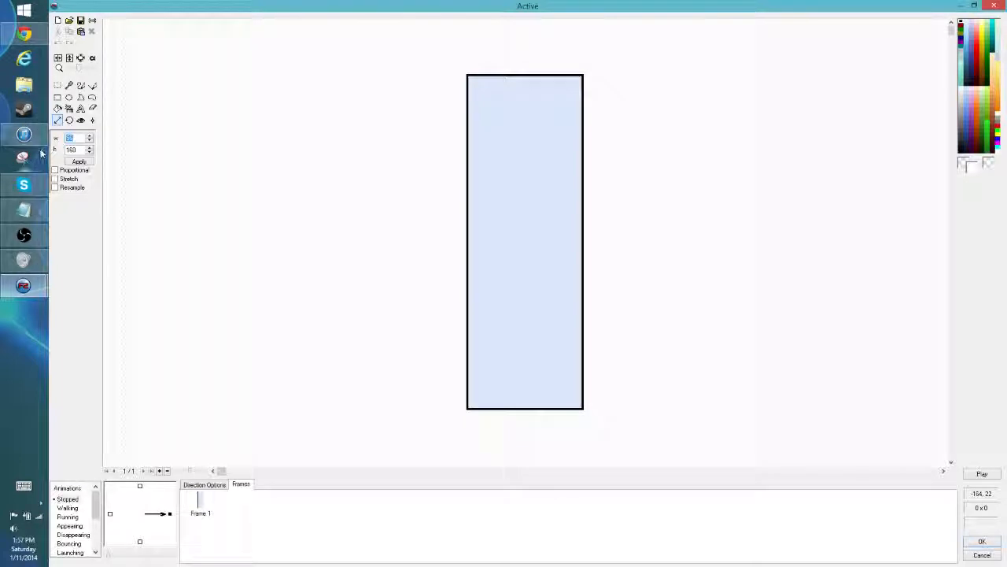
mouse_move(23, 135)
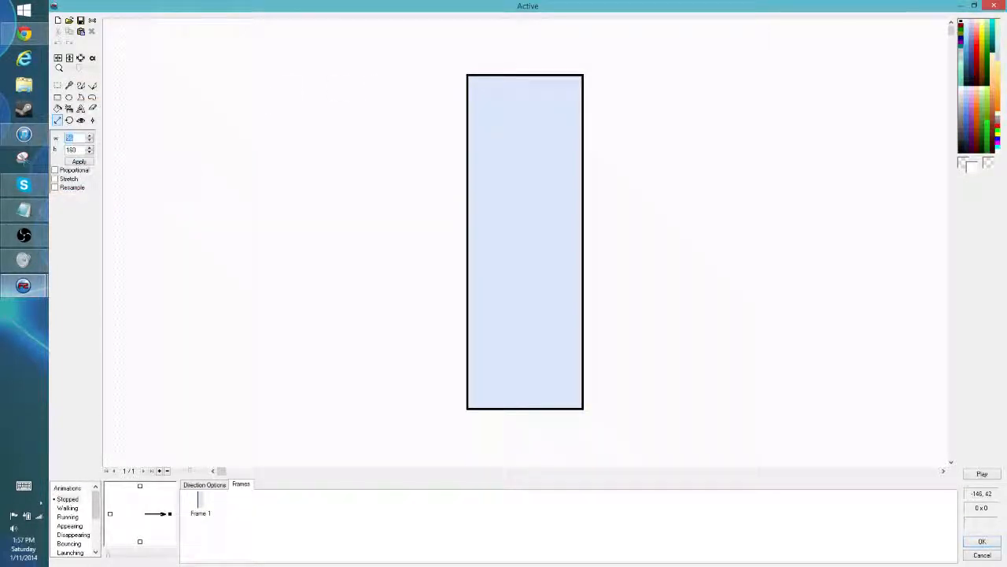
text(48)
key(Return)
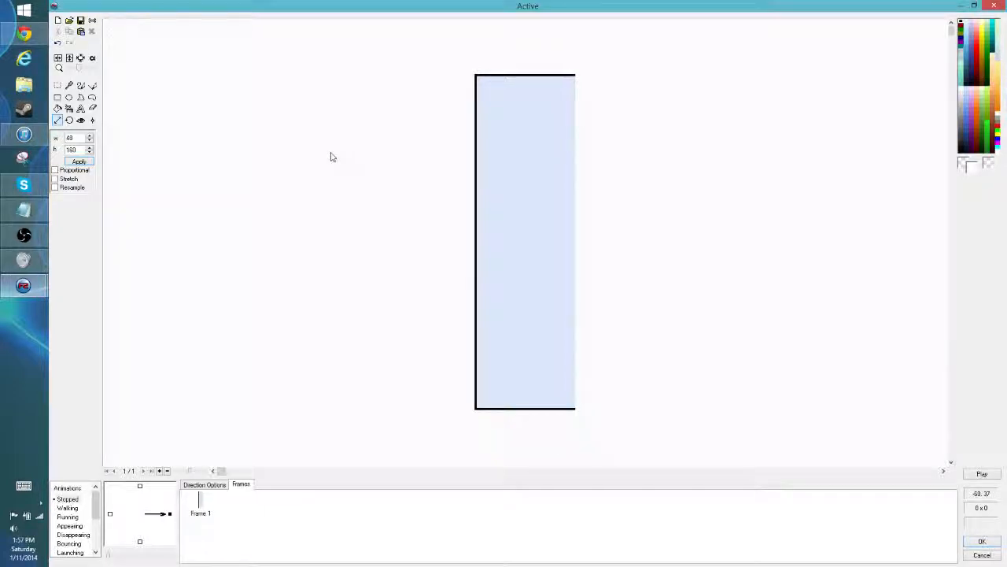
key(ctrl+a)
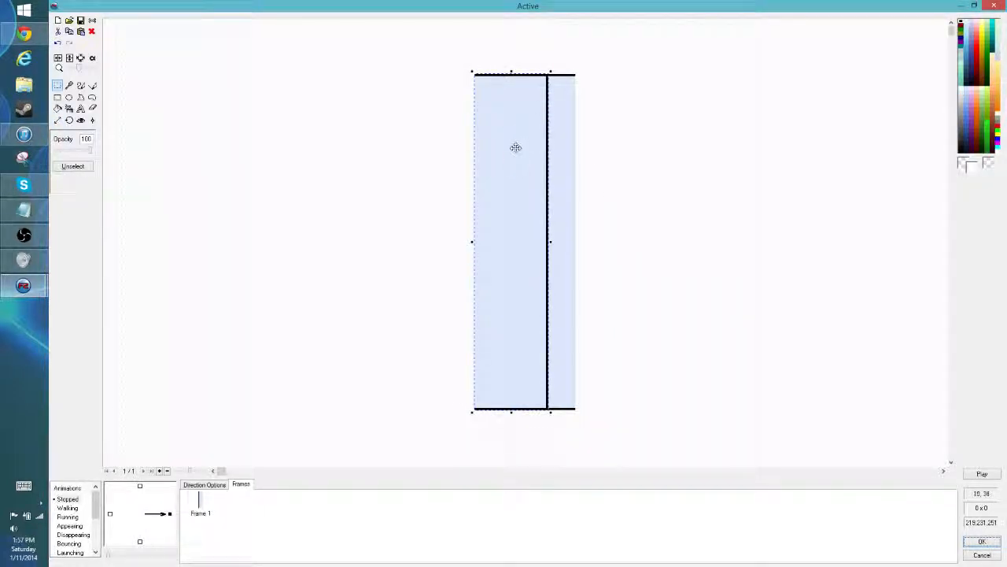
drag(515, 147, 542, 147)
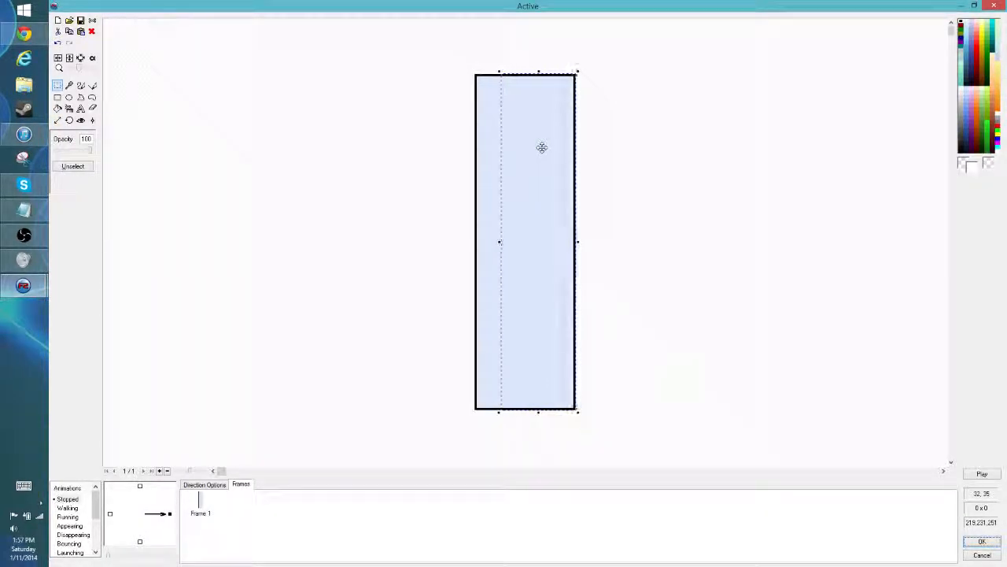
click(730, 252)
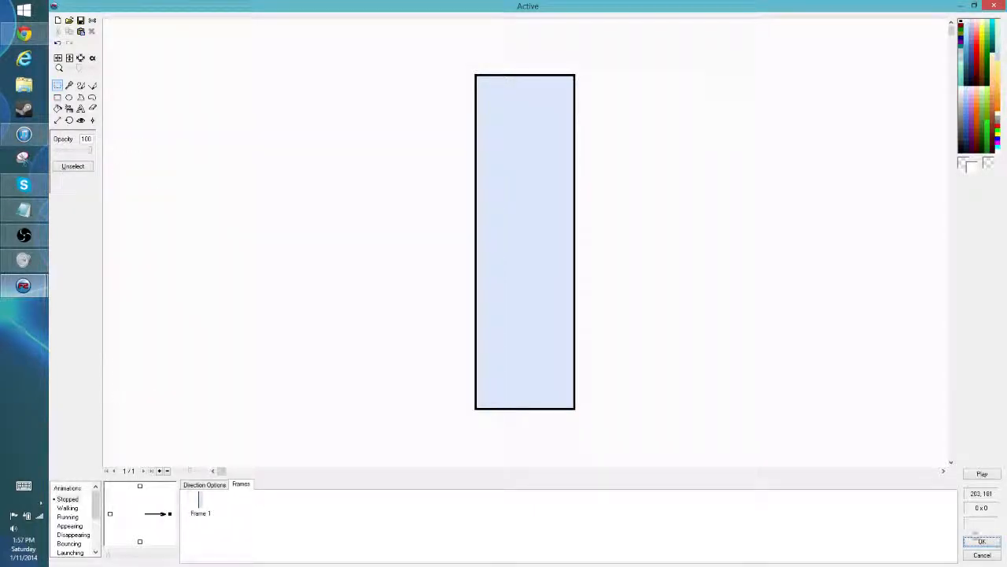
click(981, 542)
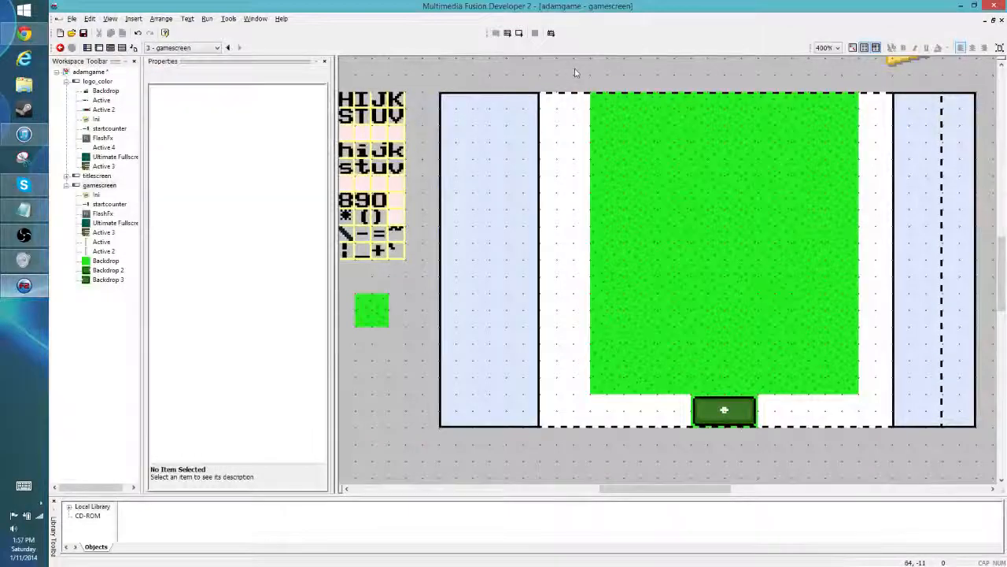
- Shift all the grass tiles and the mat together half a tile to the left
drag(584, 75, 875, 447)
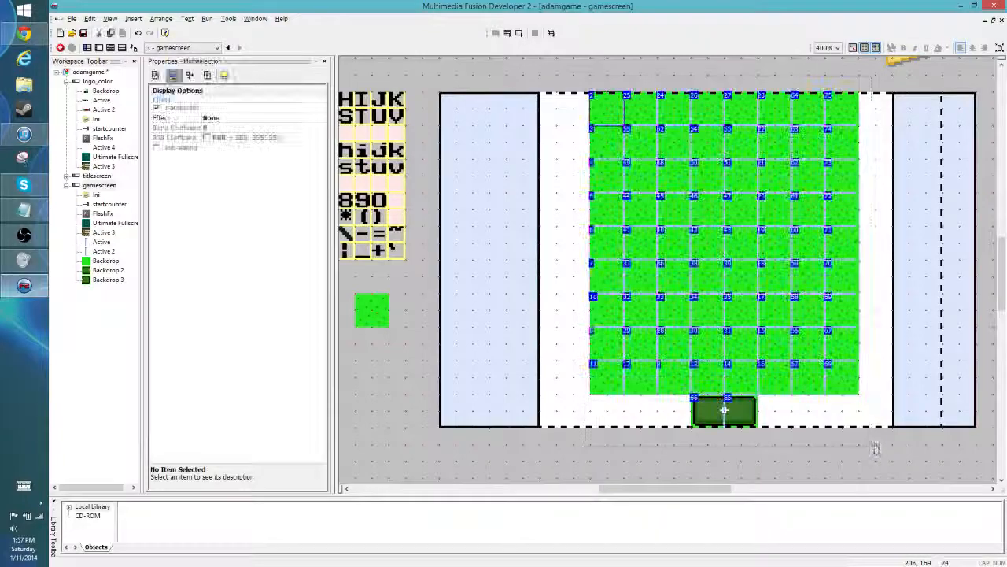
drag(604, 110, 587, 111)
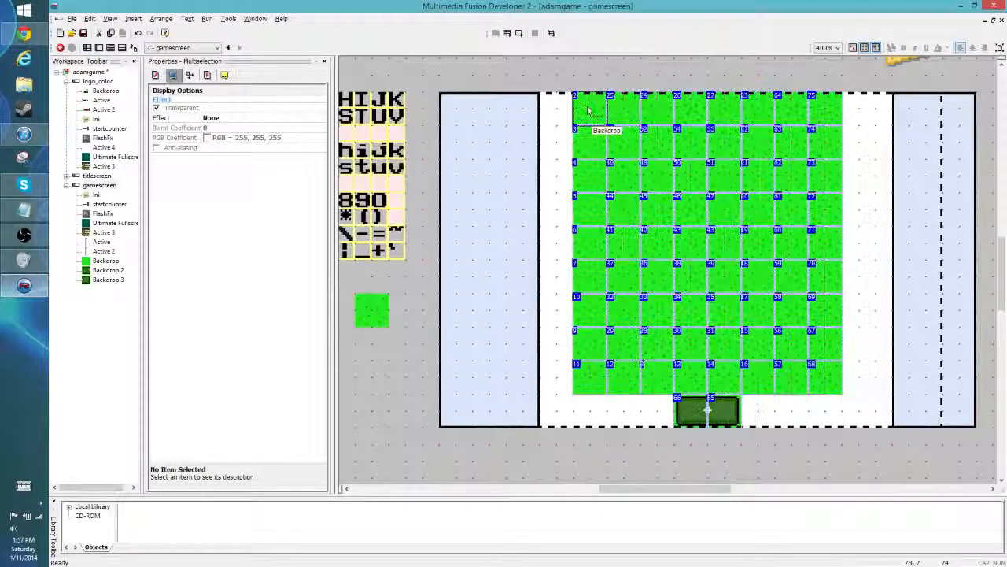
click(875, 189)
- Move the right side panel half a tile left so equal white gaps flank the grass
click(925, 142)
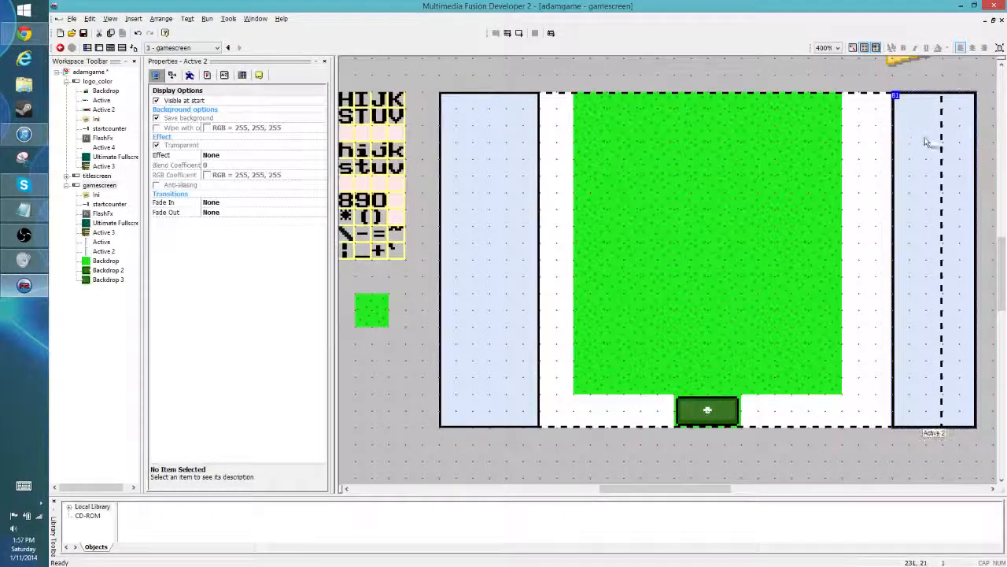
drag(919, 130, 901, 128)
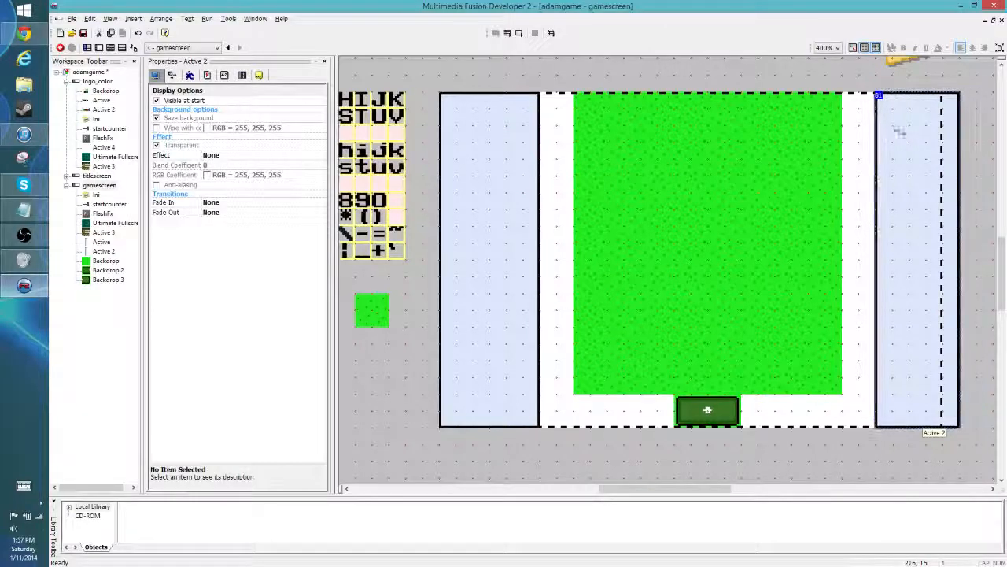
click(960, 124)
- Narrow the right side panel's image to 32 pixels wide and restore its black right border with a copied section of the panel
double_click(914, 425)
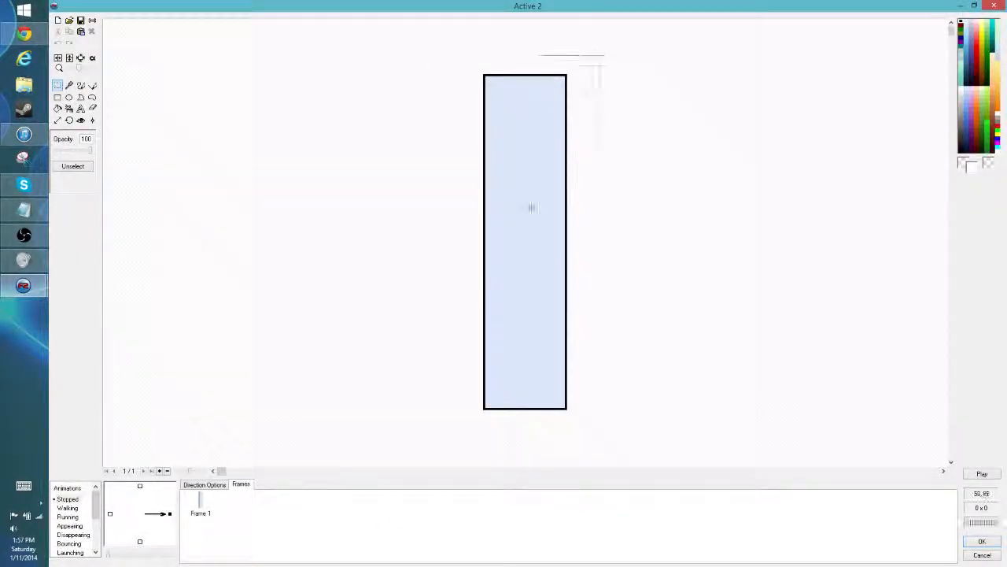
drag(531, 207, 515, 443)
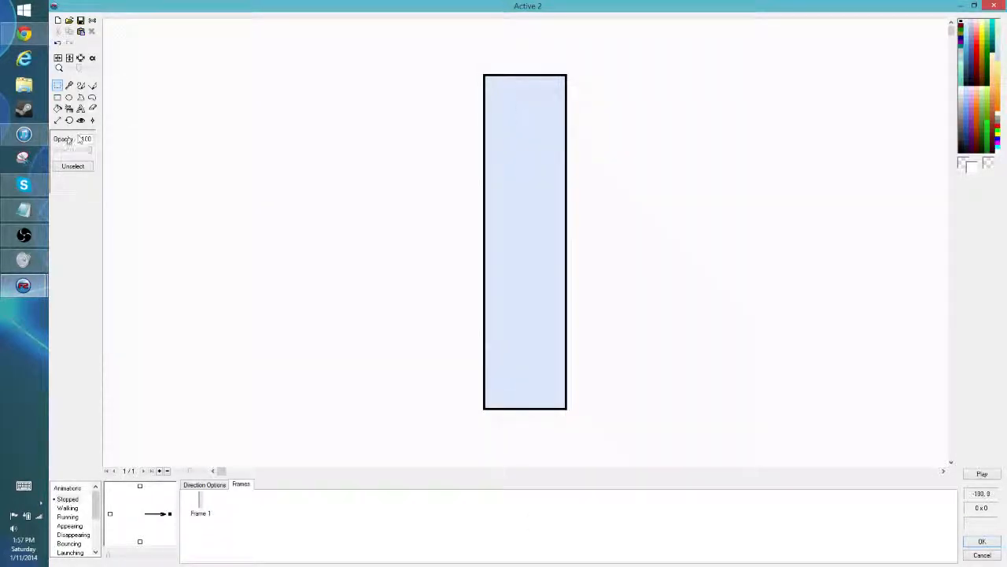
click(58, 121)
double_click(71, 138)
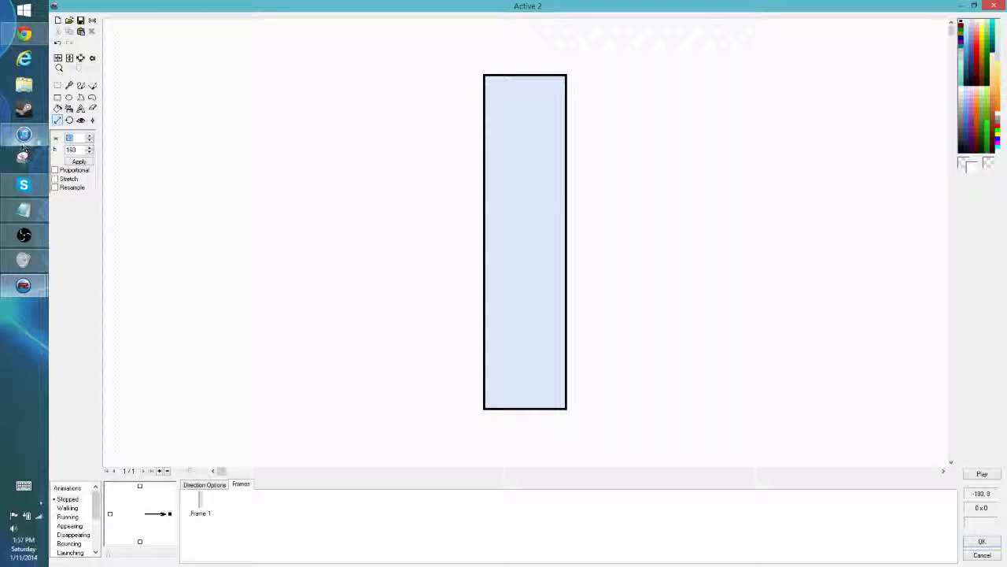
text(32)
click(88, 162)
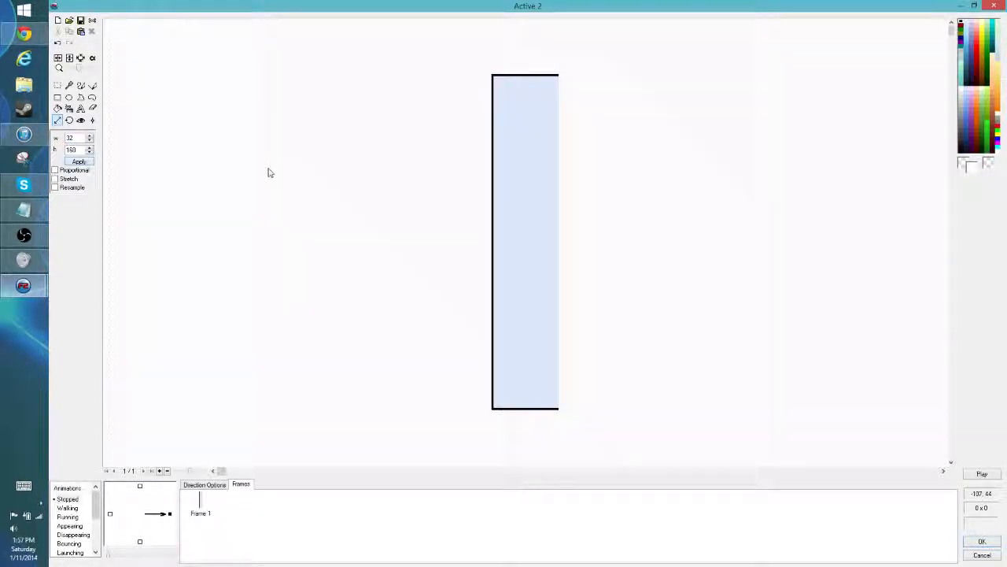
key(ctrl+v)
drag(509, 119, 527, 120)
click(982, 541)
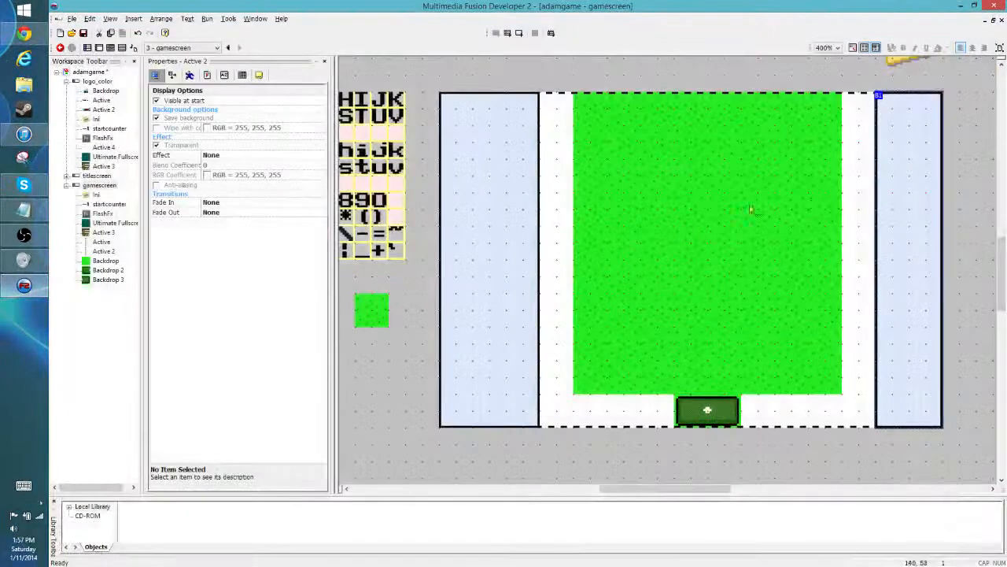
click(982, 111)
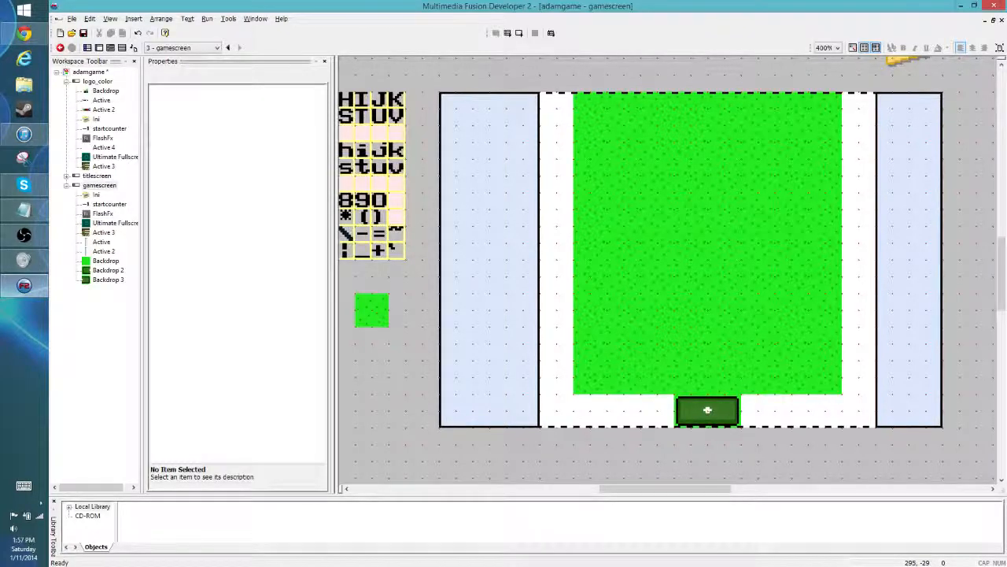
- Clone the grass tile at the lawn's bottom-left corner and place the clone in the white gap to its left
click(589, 378)
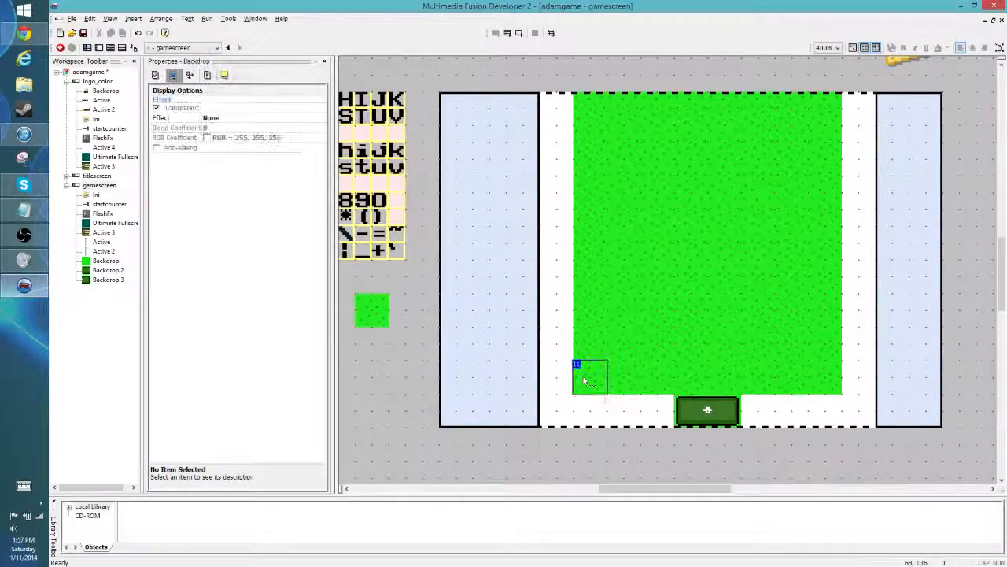
right_click(584, 375)
click(616, 206)
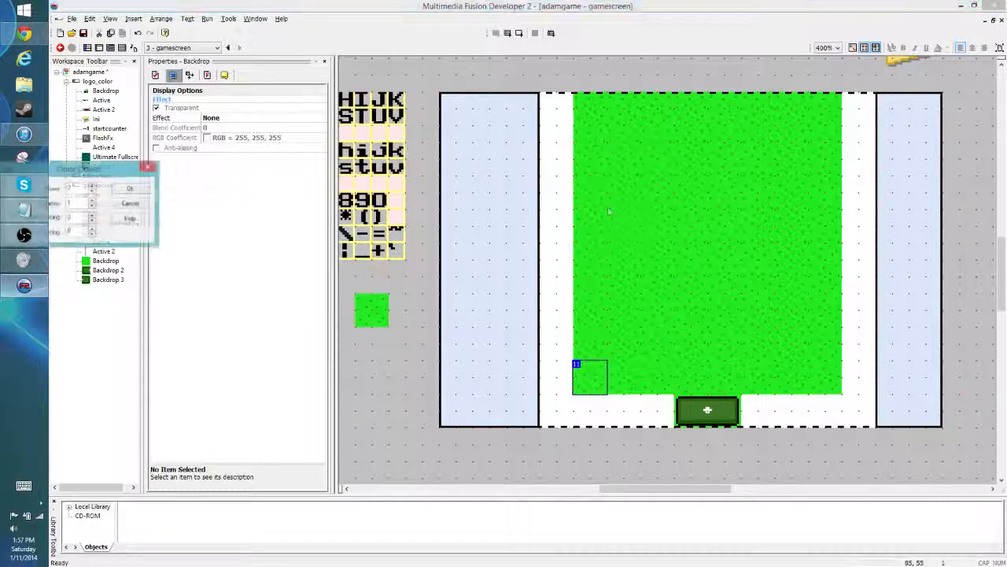
click(131, 194)
click(590, 415)
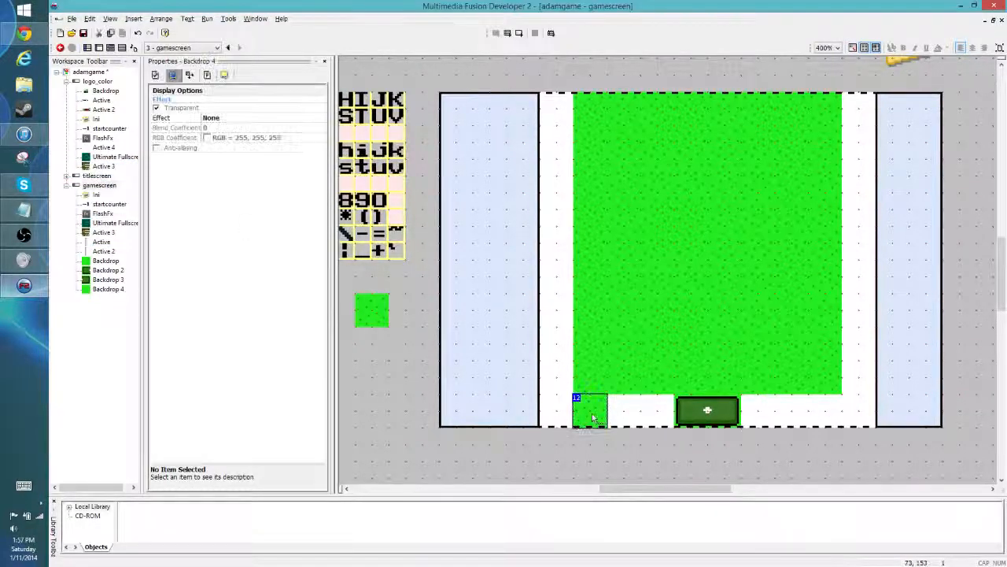
drag(591, 415, 564, 388)
- Fill the cloned grass tile's bright green background with a dark green
double_click(563, 387)
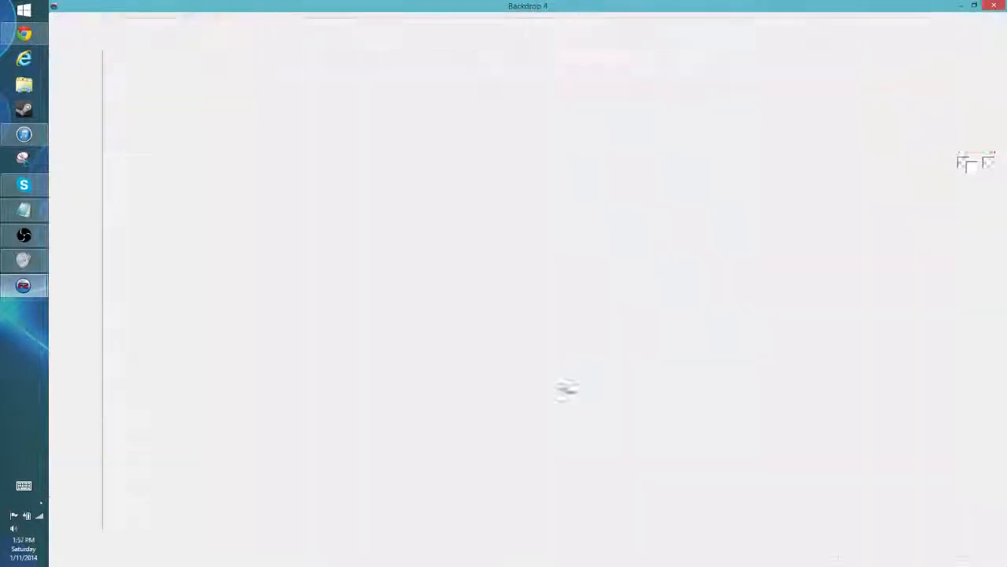
click(81, 68)
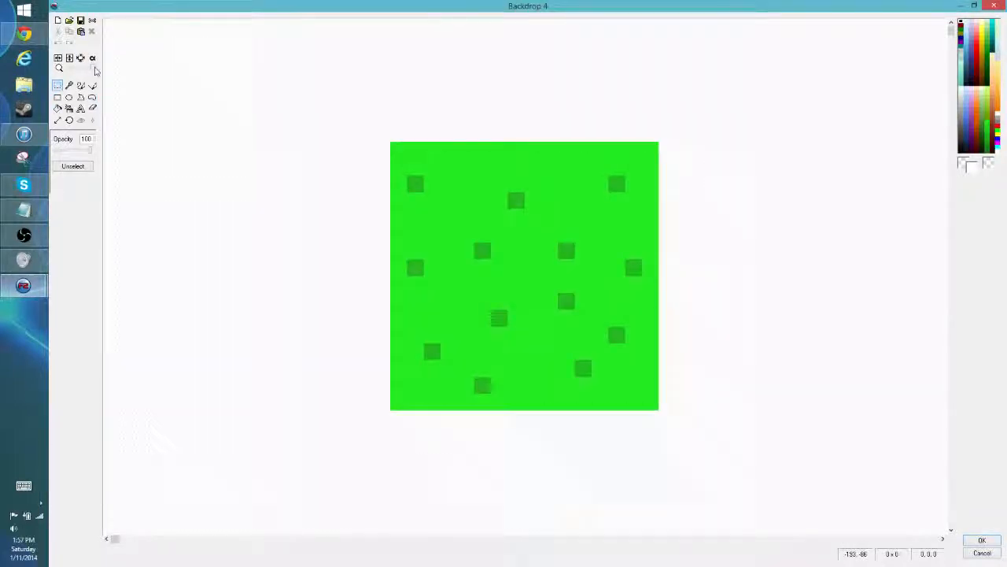
click(57, 108)
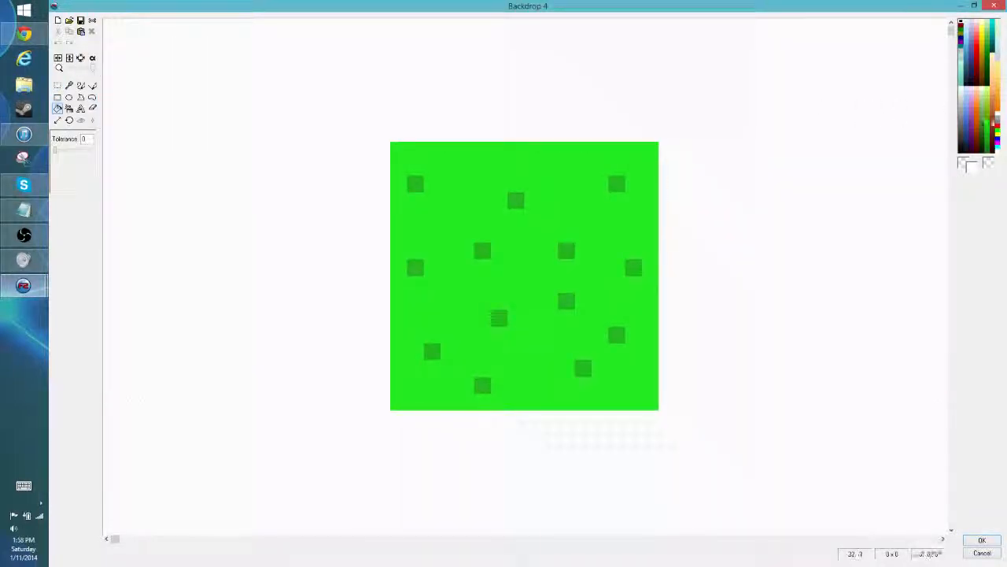
click(988, 129)
click(562, 209)
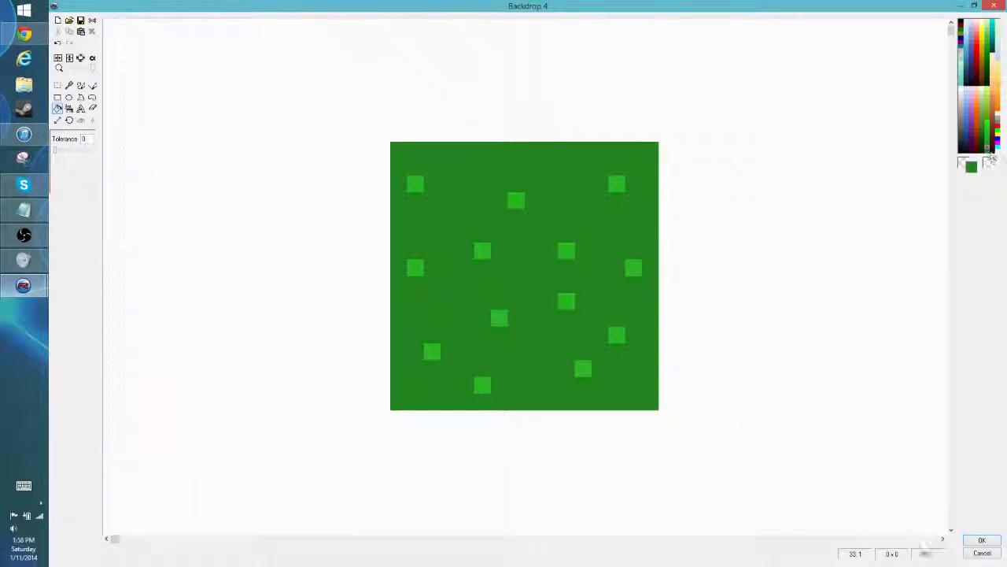
- Draw short vertical darker-green grass blades across the dark grass tile with the one-pixel pencil, covering all the light green specks
click(80, 85)
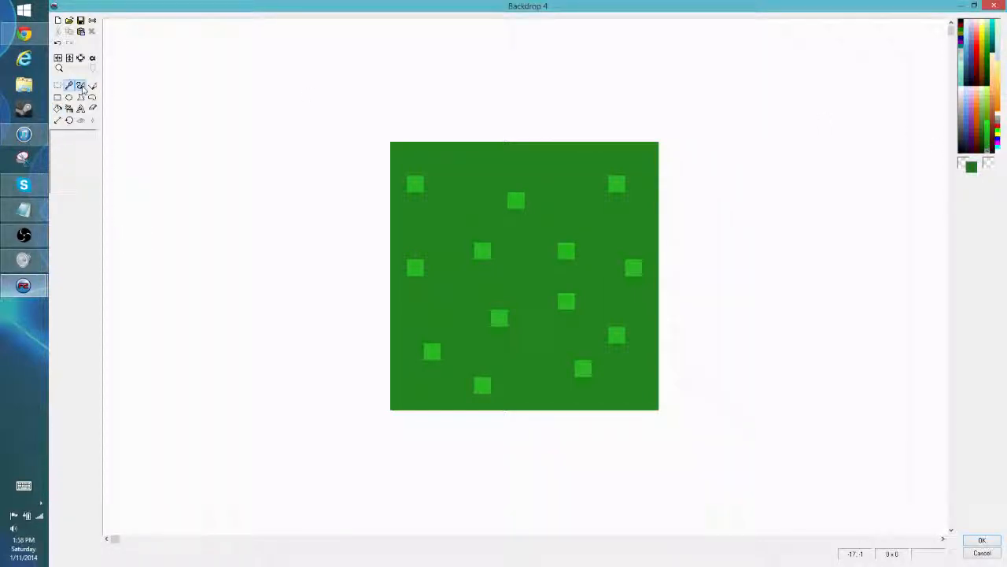
drag(413, 193, 415, 169)
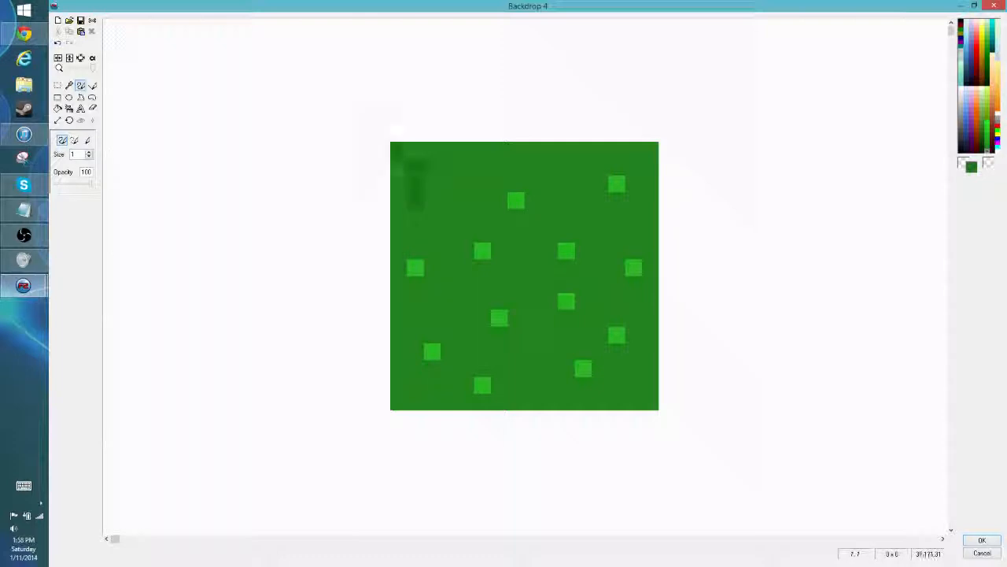
mouse_move(461, 224)
mouse_down()
mouse_move(464, 178)
mouse_move(474, 173)
mouse_up()
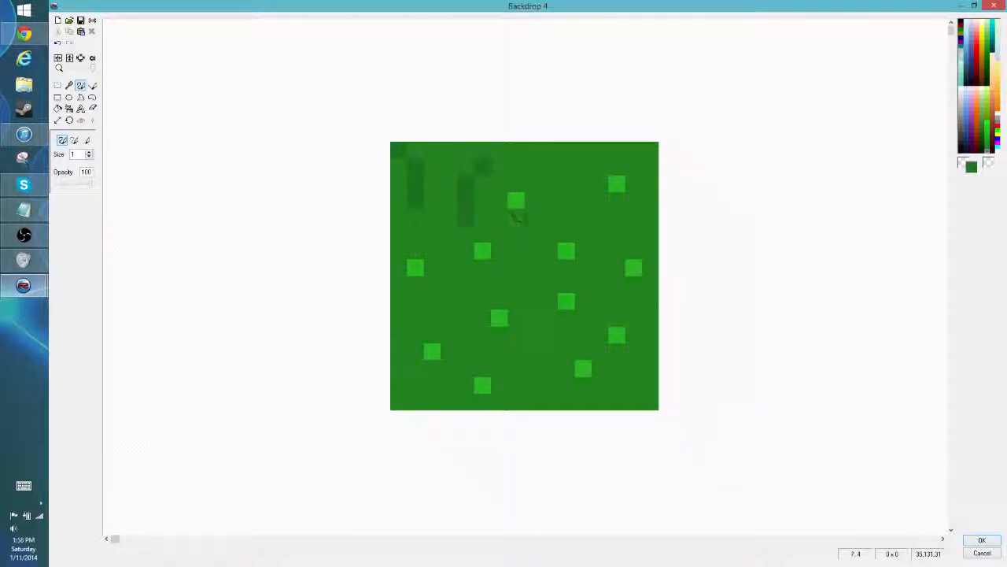
drag(515, 193, 516, 222)
click(532, 181)
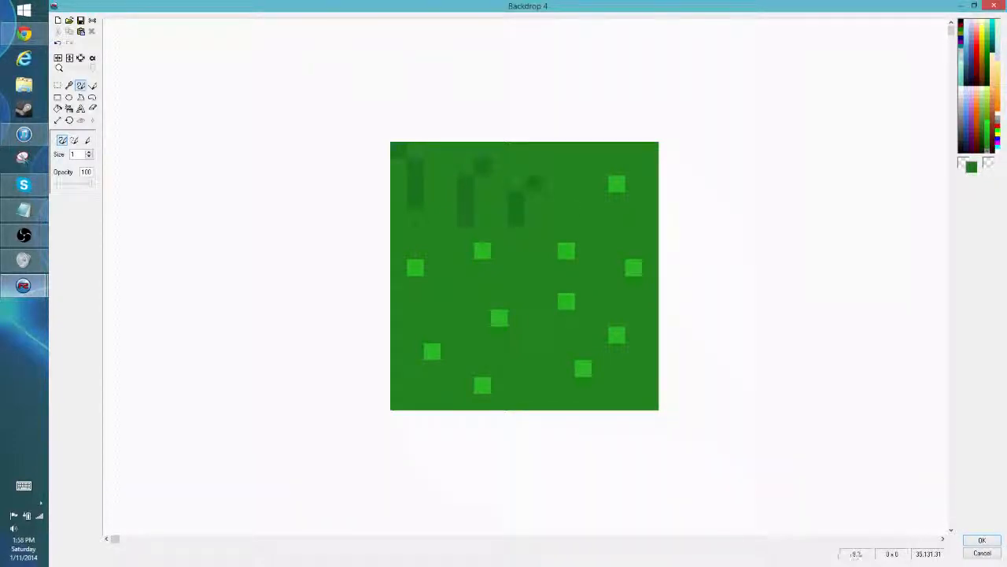
drag(616, 162, 616, 190)
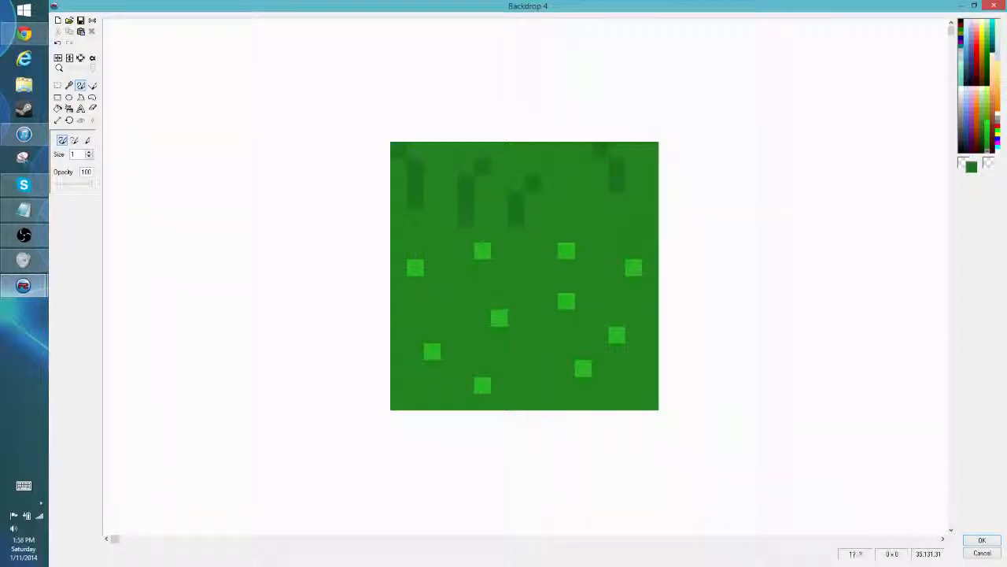
drag(566, 233, 566, 257)
drag(633, 230, 633, 272)
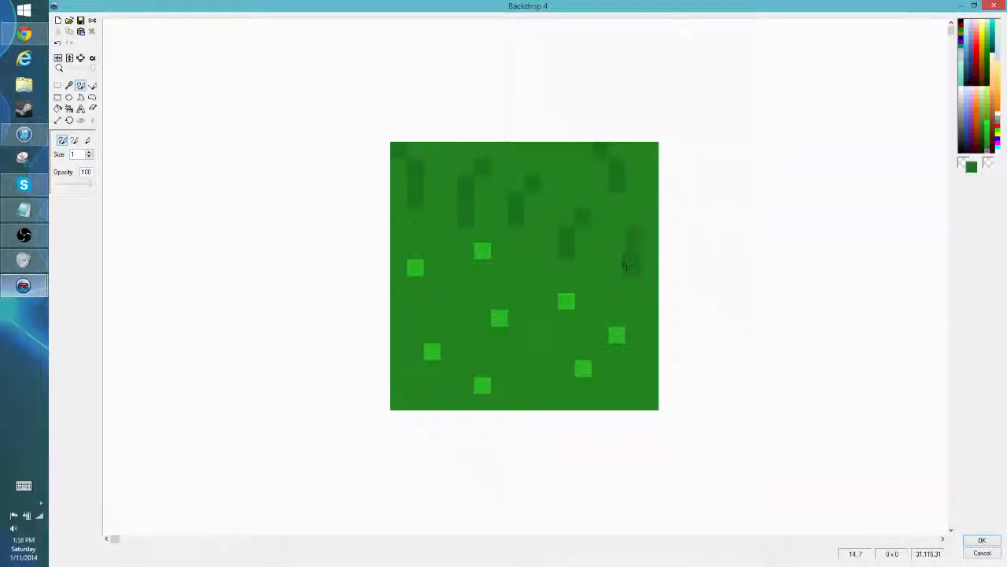
mouse_move(566, 298)
mouse_down()
mouse_move(567, 323)
mouse_move(616, 340)
mouse_up()
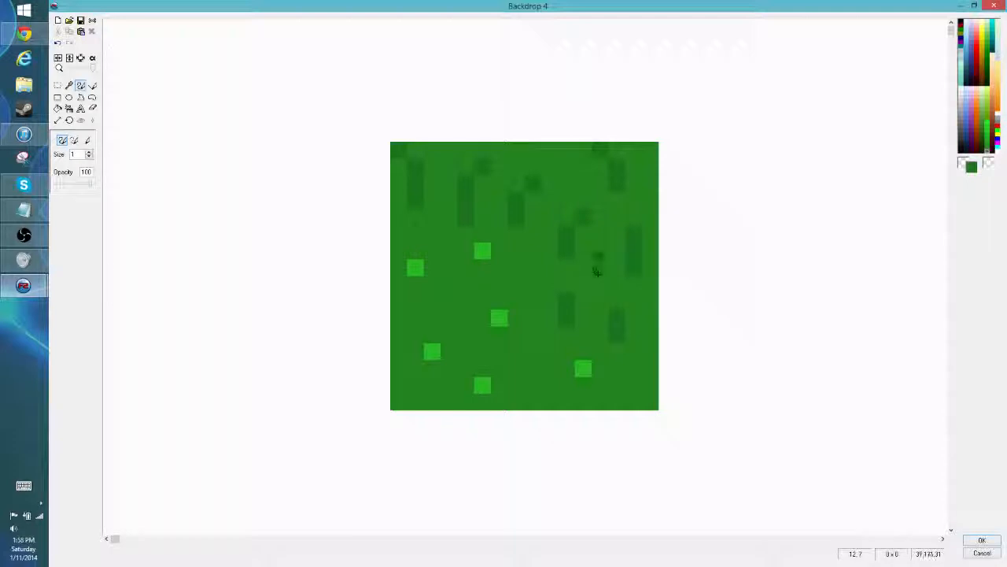
drag(599, 246, 599, 290)
drag(481, 291, 482, 241)
drag(415, 244, 415, 291)
drag(447, 238, 447, 275)
drag(447, 323, 447, 299)
drag(432, 346, 432, 357)
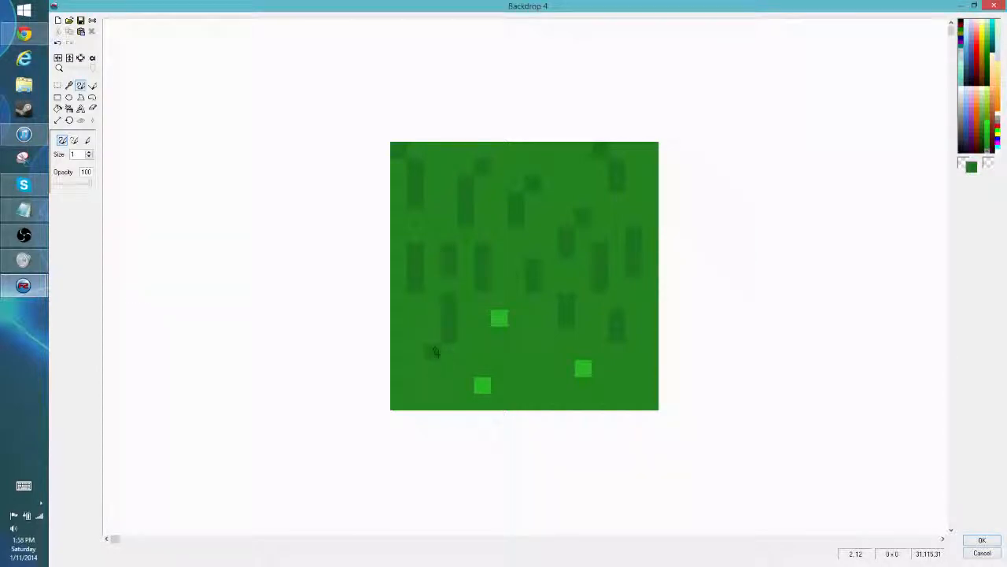
drag(482, 390, 481, 361)
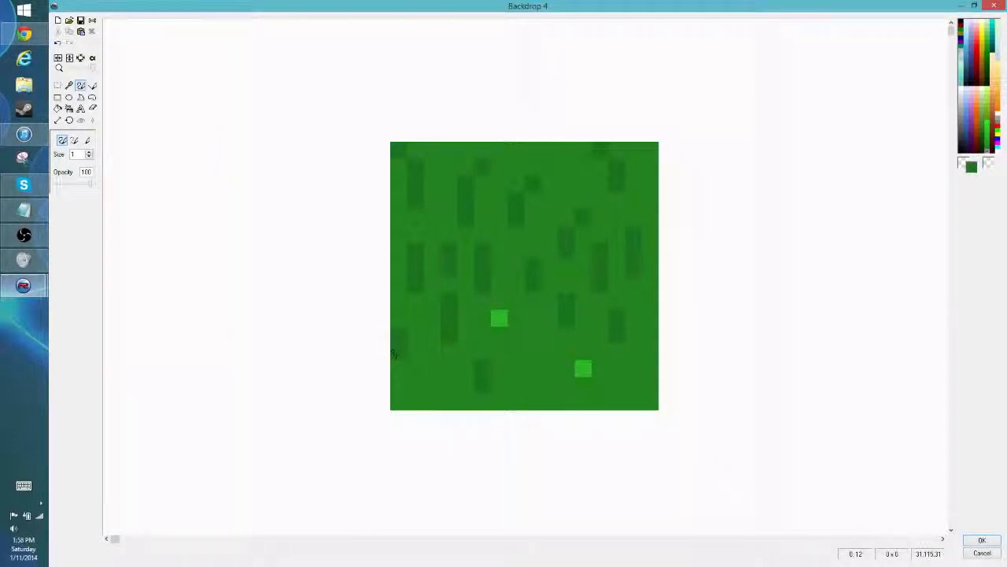
click(650, 317)
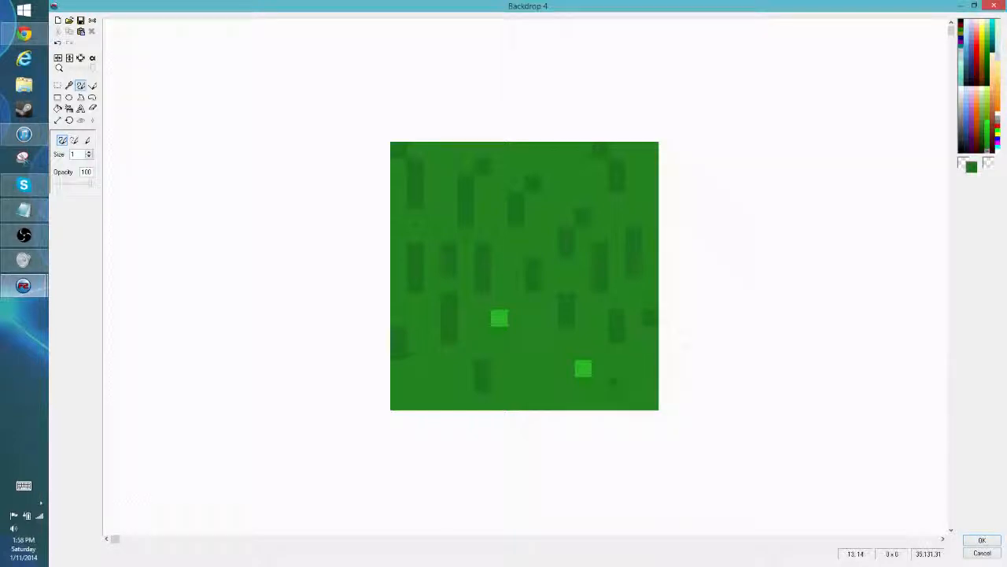
drag(582, 370, 581, 383)
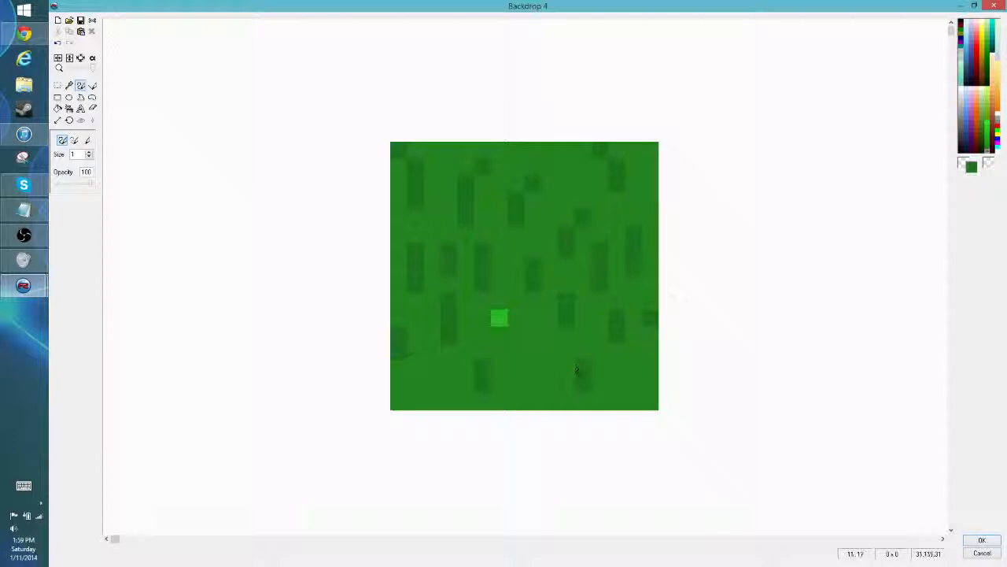
drag(495, 313, 504, 323)
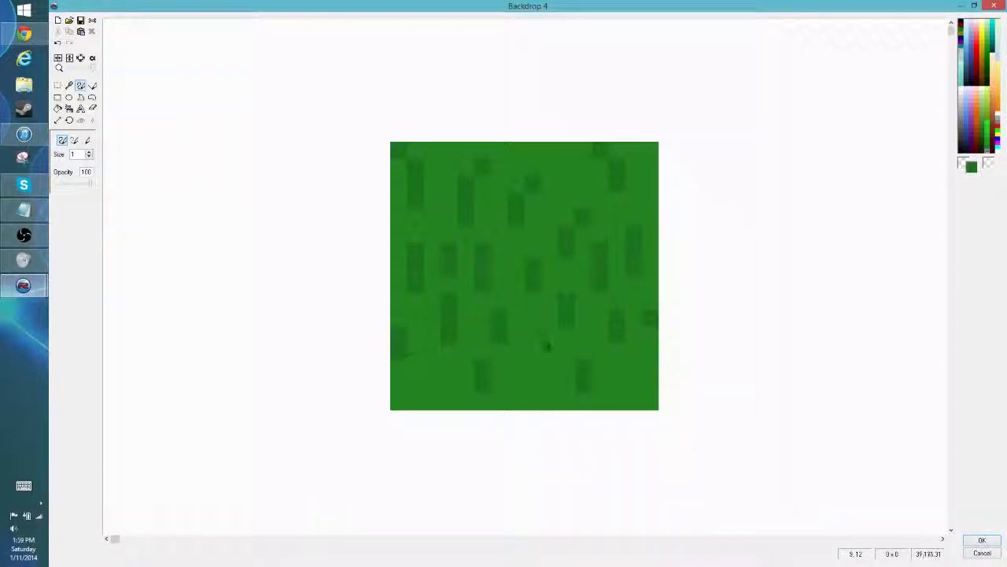
- Add a few extra darker blades and single pixels in the dark grass tile's empty areas and accept the image
drag(549, 346, 548, 376)
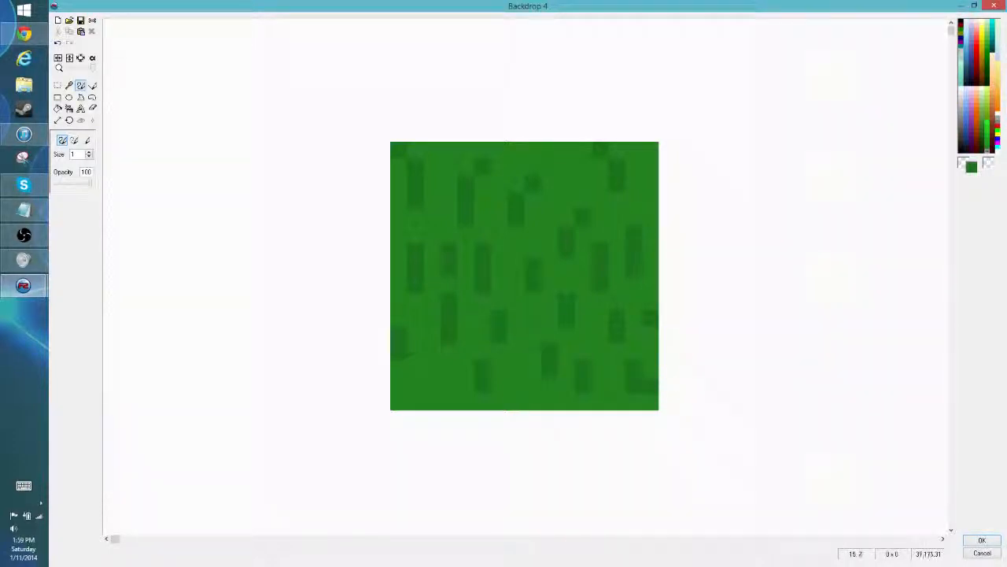
click(566, 167)
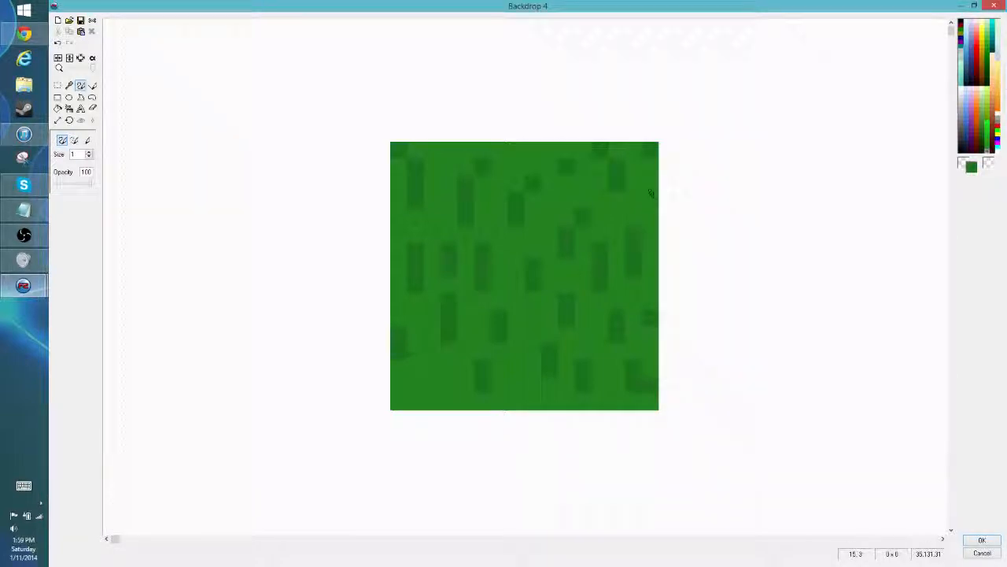
click(533, 151)
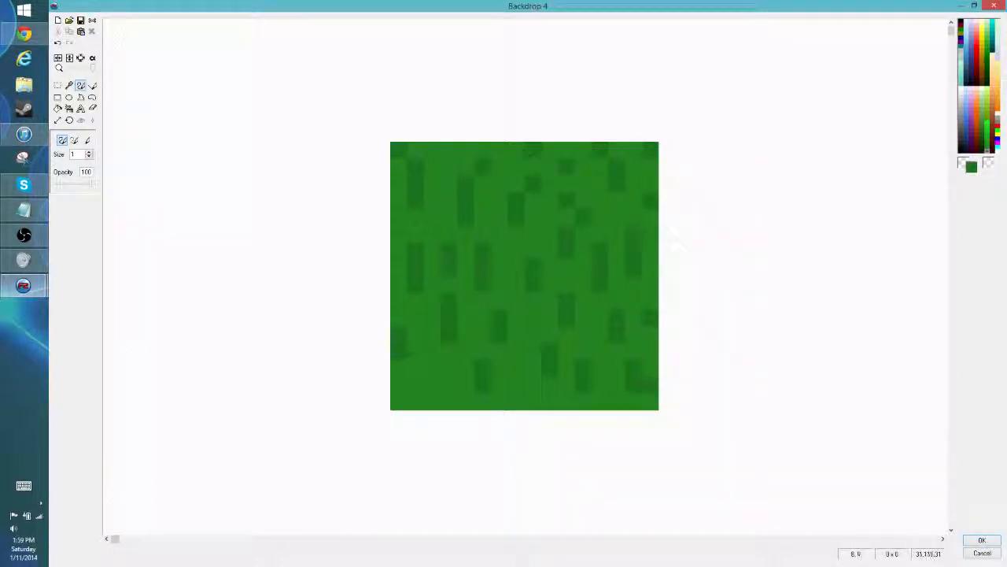
click(432, 215)
click(434, 366)
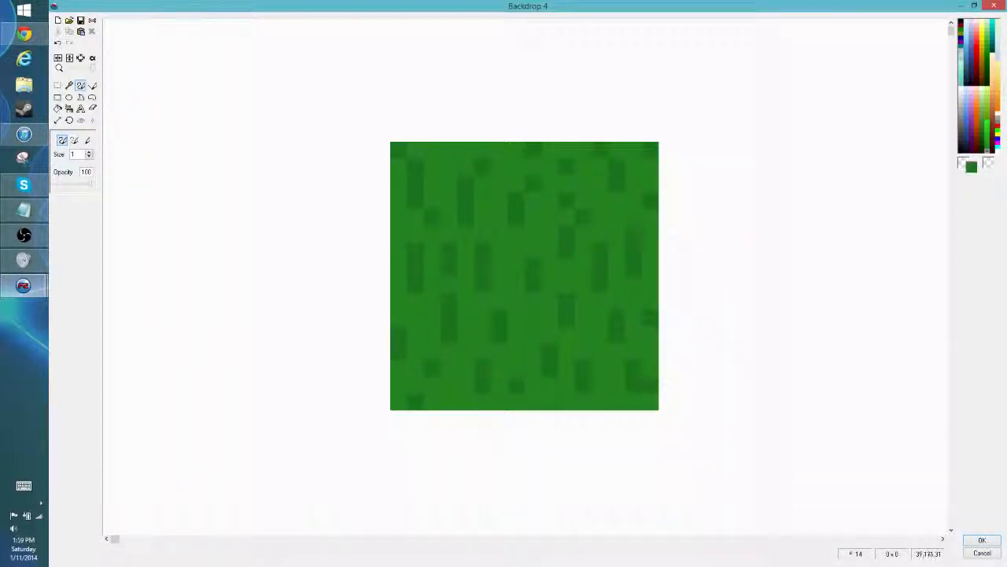
click(981, 540)
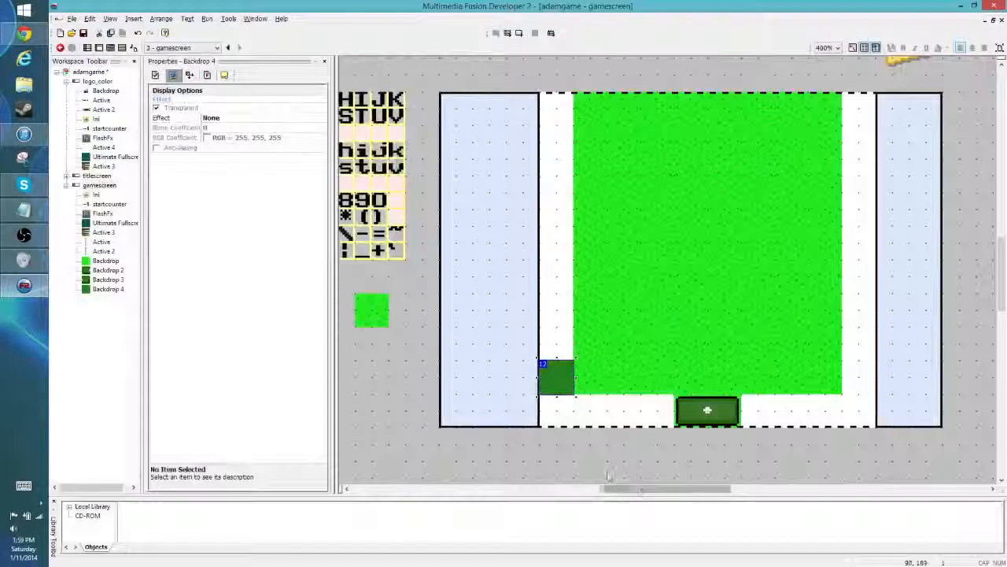
- Duplicate the dark grass tile upward in one column to fill the white gap between the left side panel and the lawn
click(554, 379)
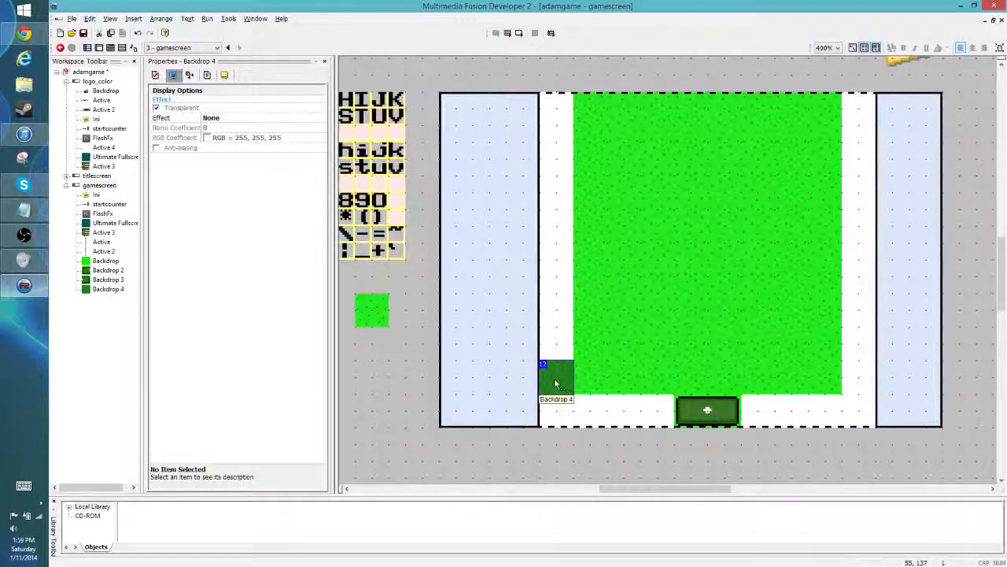
ctrl+drag(554, 378, 559, 358)
click(557, 330)
click(587, 402)
click(559, 345)
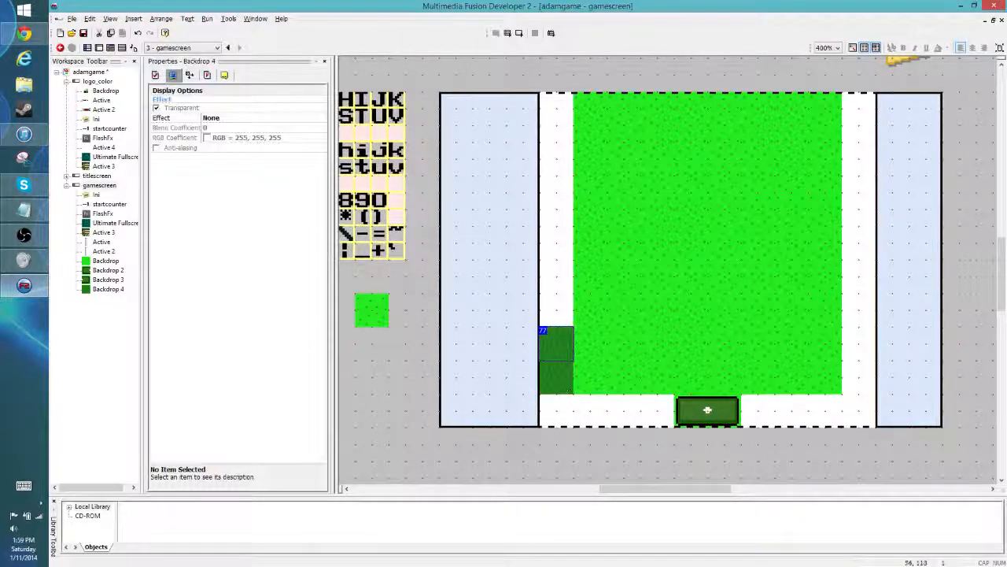
click(562, 300)
click(564, 353)
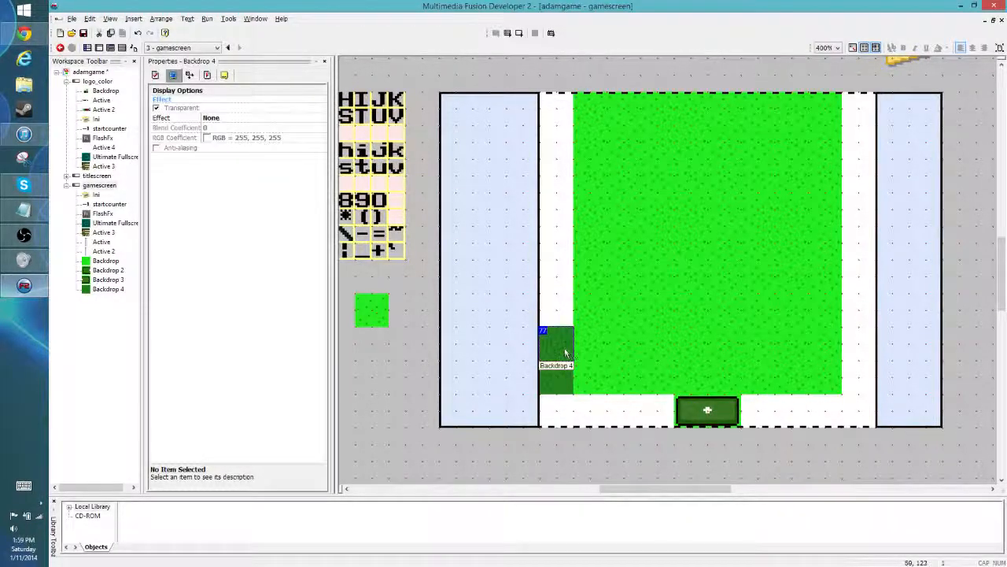
drag(560, 338, 555, 113)
click(600, 458)
- Fill the white gap between the lawn and the right side panel with a matching column of dark grass tiles
click(557, 381)
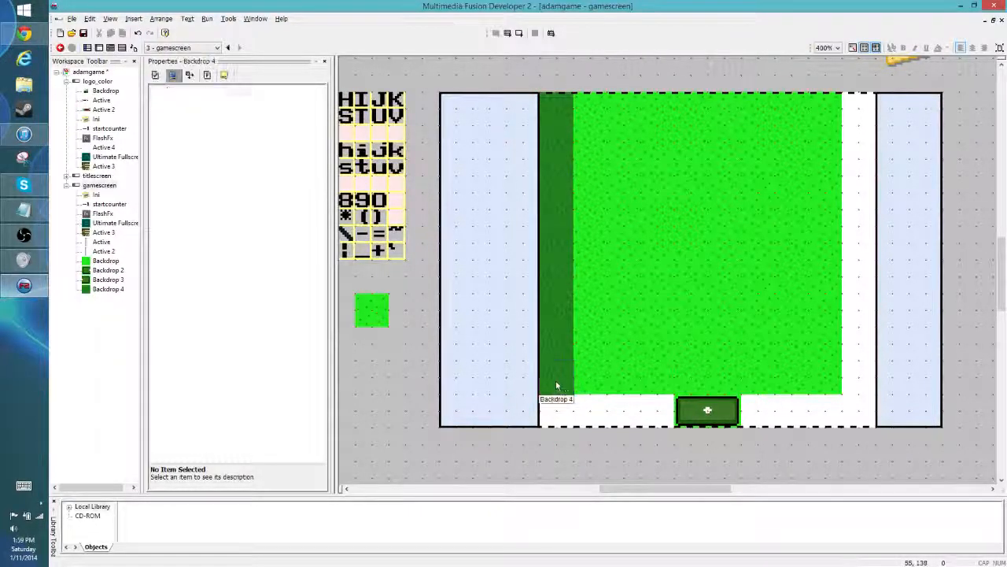
drag(560, 384, 859, 144)
click(827, 458)
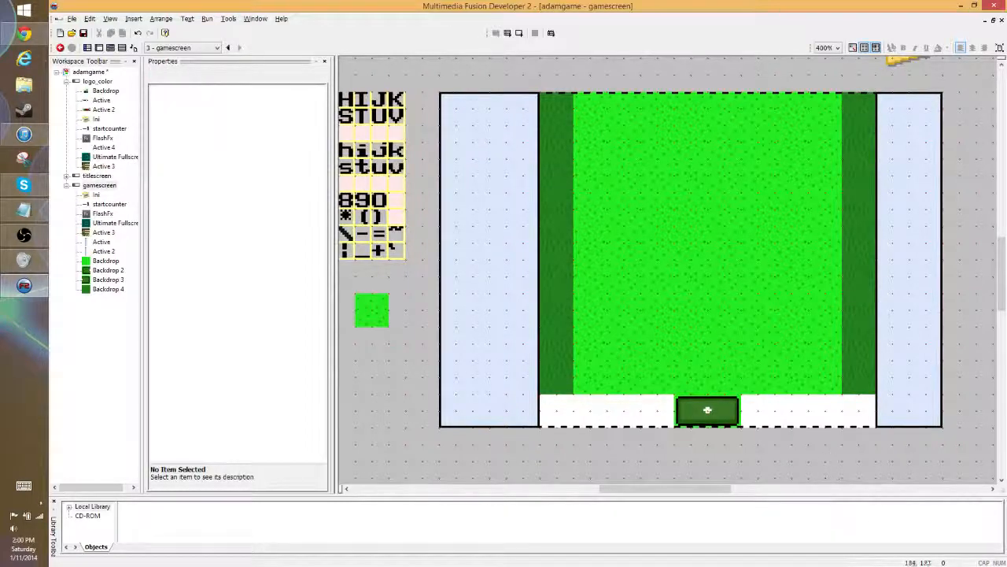
- Clone the bright grass tile at the lawn's bottom-left corner and place the clone in the white gap directly beneath it
click(591, 378)
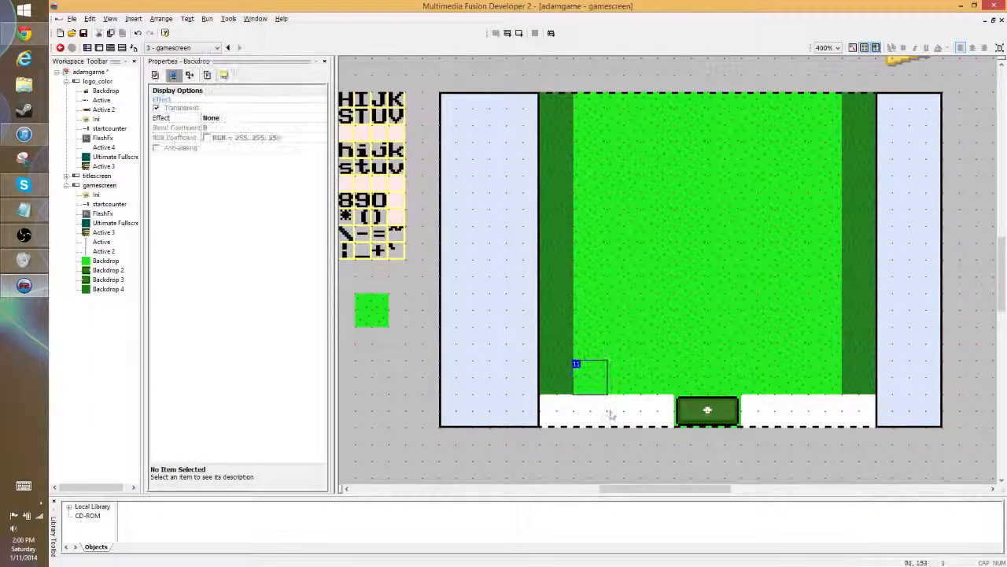
right_click(582, 382)
click(608, 210)
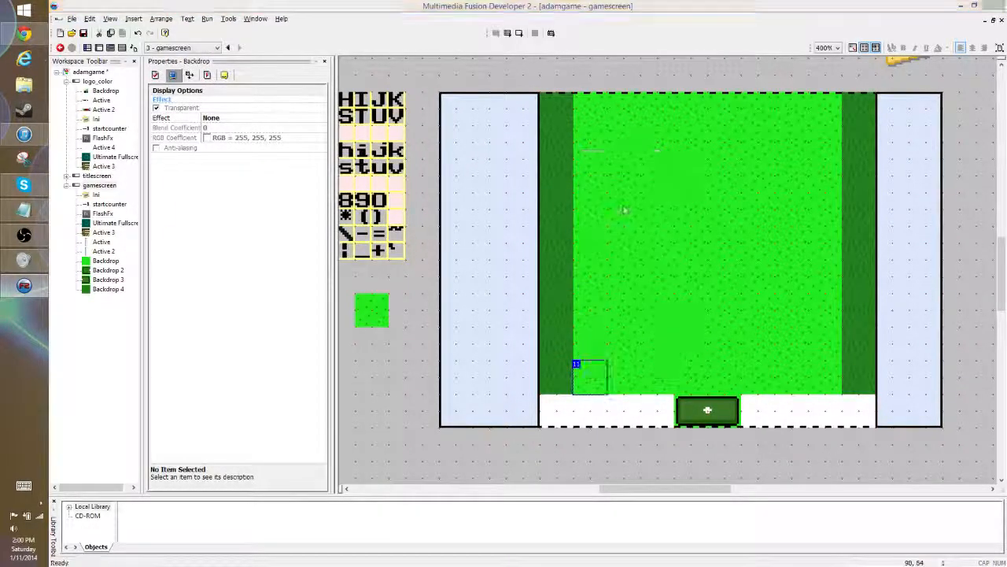
click(131, 188)
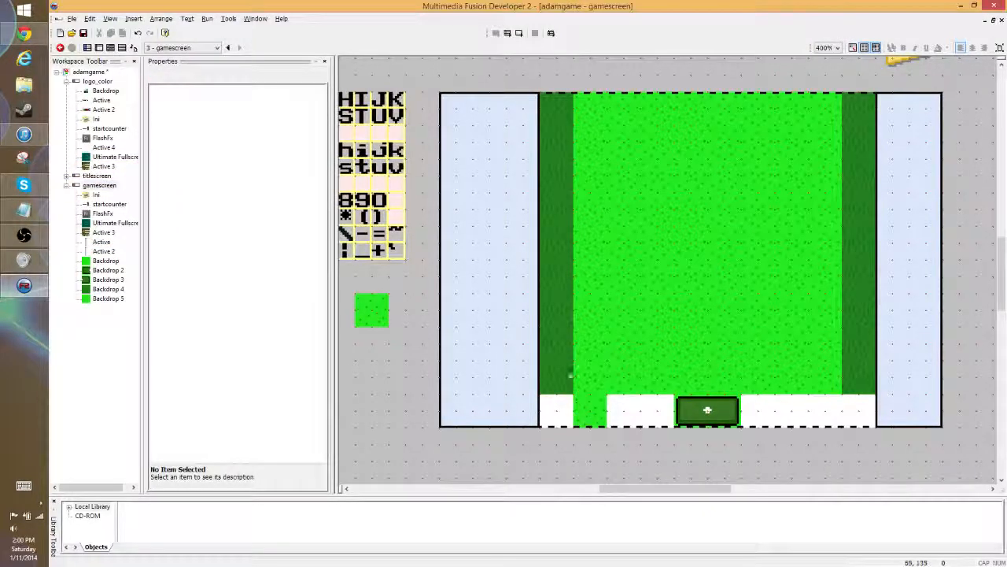
- Copy the full-height, six-pixel-wide left strip of the dark grass tile's image and paste it along the left edge of the cloned bright tile
double_click(571, 381)
click(57, 85)
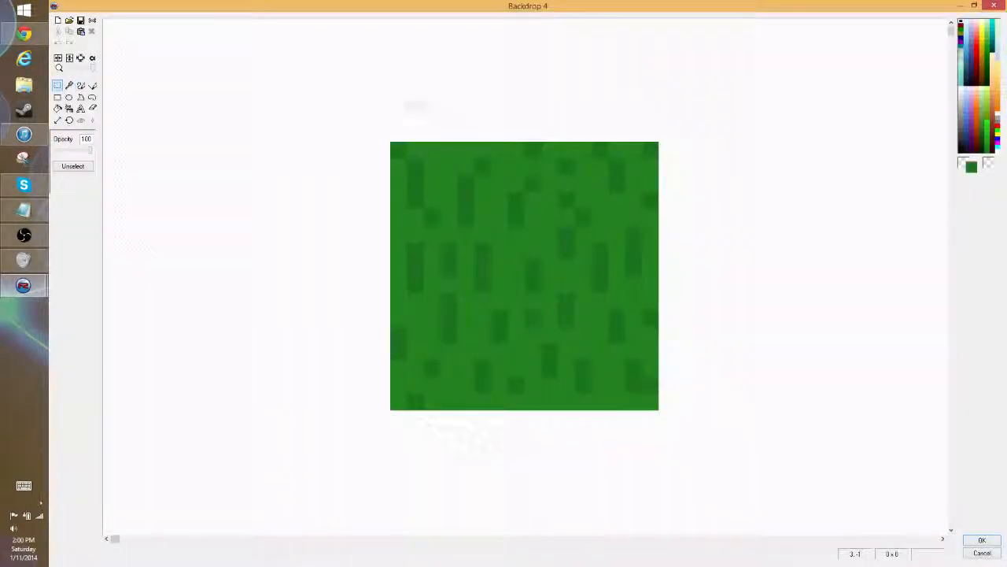
drag(356, 108, 499, 416)
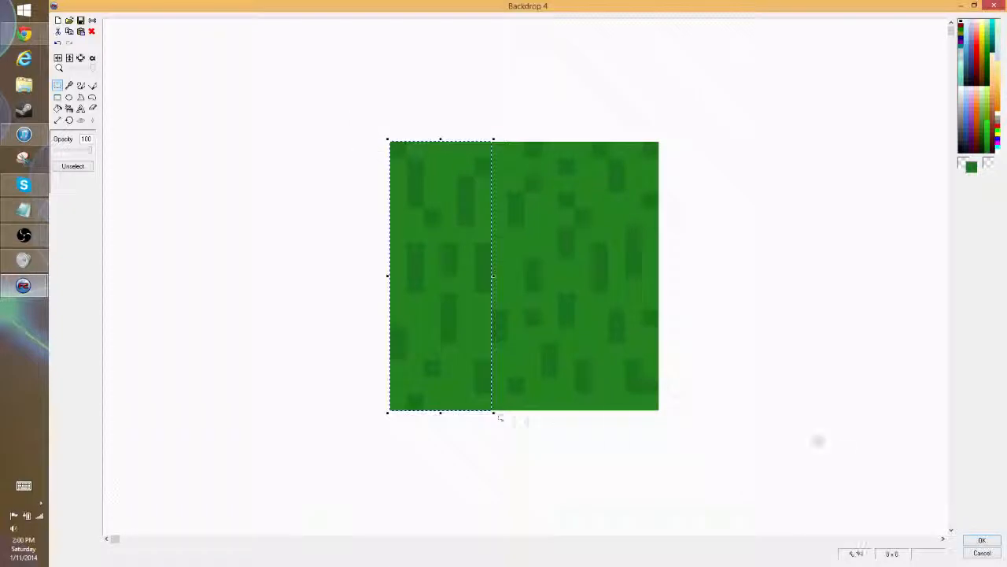
click(787, 308)
drag(692, 108, 558, 429)
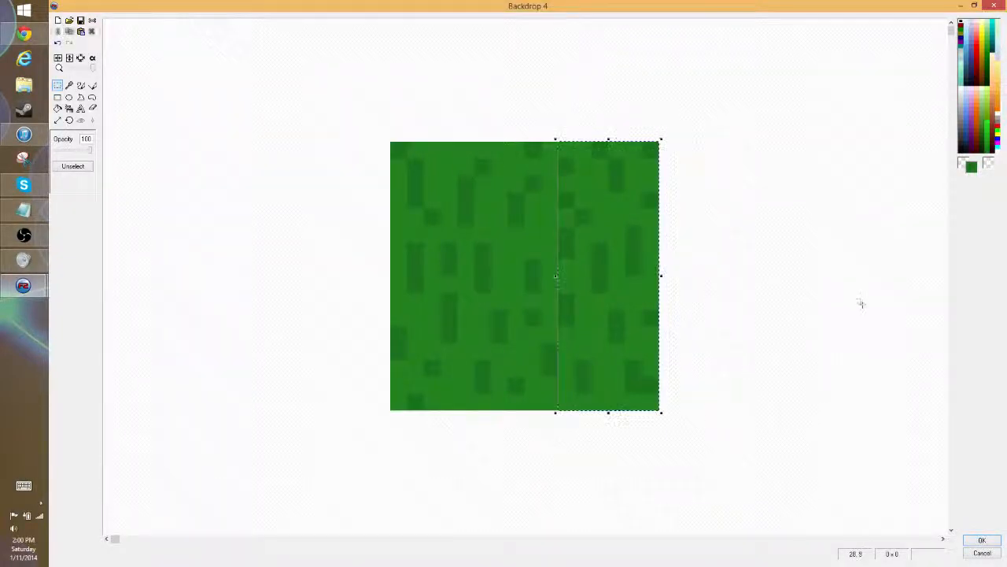
click(860, 304)
drag(341, 124, 496, 480)
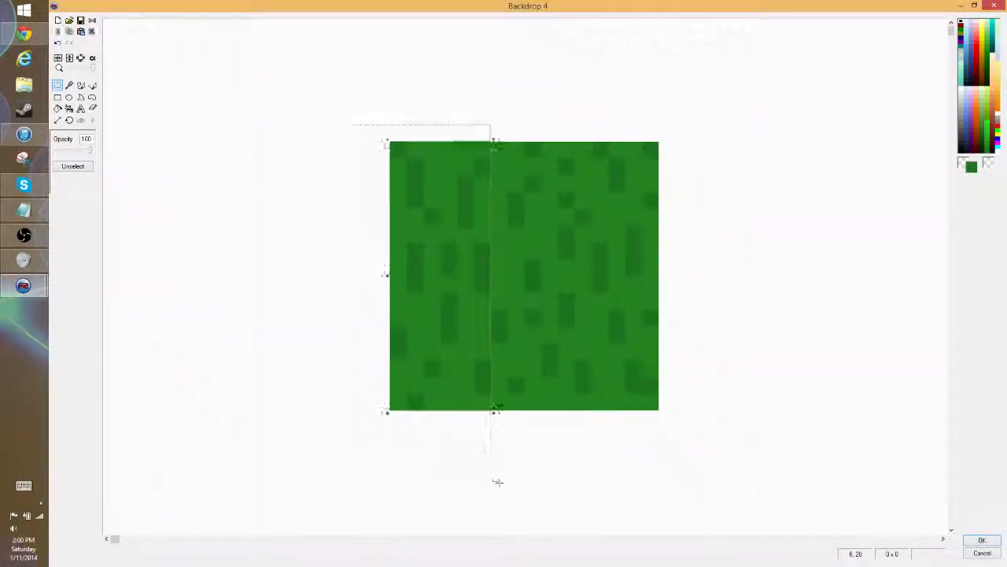
click(982, 540)
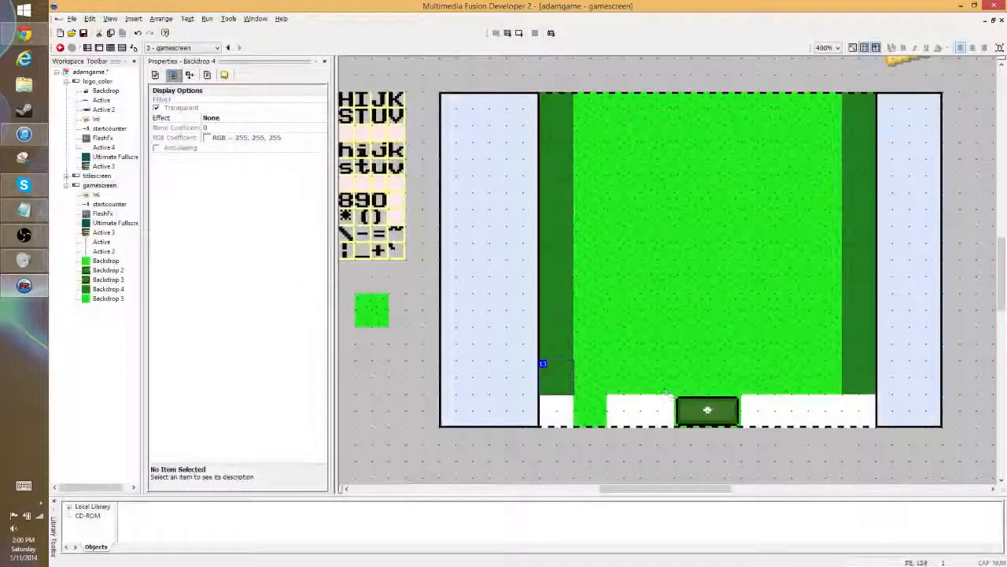
double_click(587, 384)
key(ctrl+v)
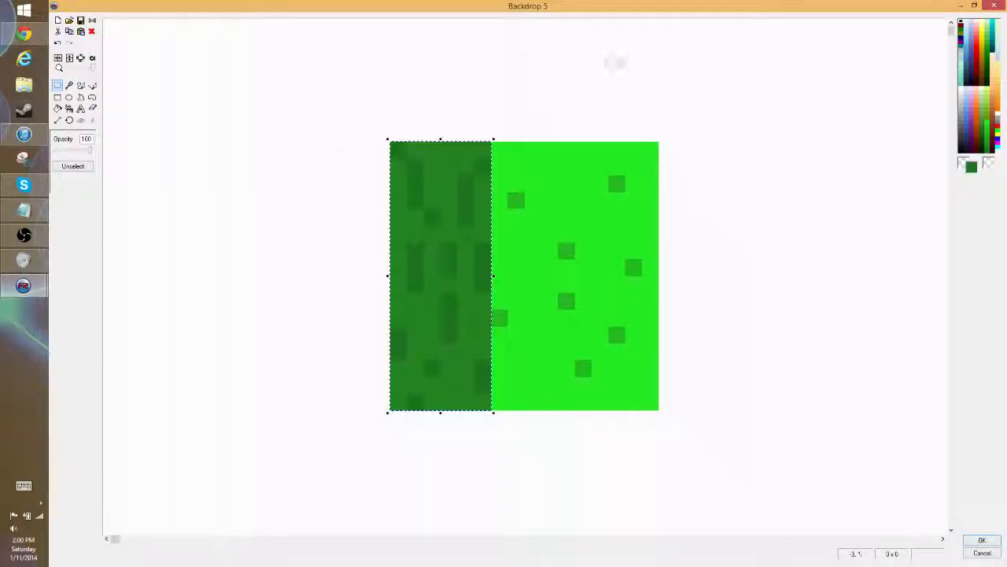
click(472, 157)
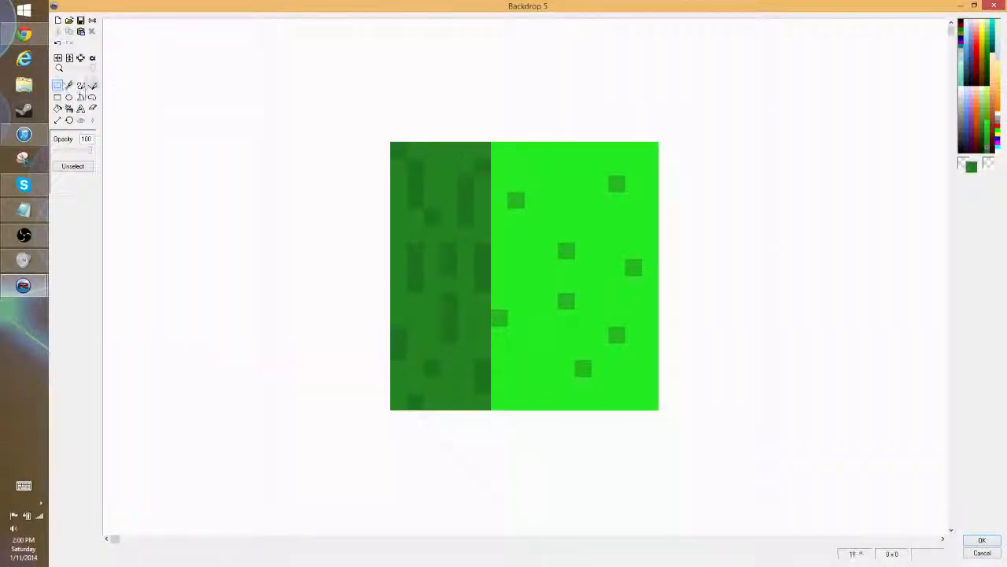
- Pencil two-pixel-wide dark green dashes on every other row along the inner edge of the dark strip, erasing stray pixels
click(80, 85)
mouse_move(493, 149)
mouse_down()
mouse_move(522, 149)
mouse_move(501, 182)
mouse_up()
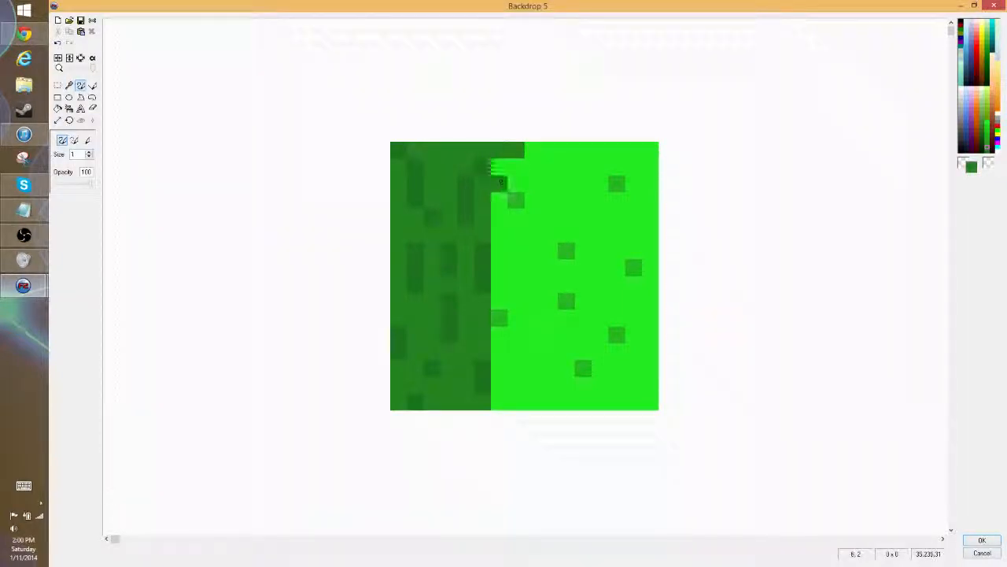
click(515, 182)
drag(497, 216, 518, 217)
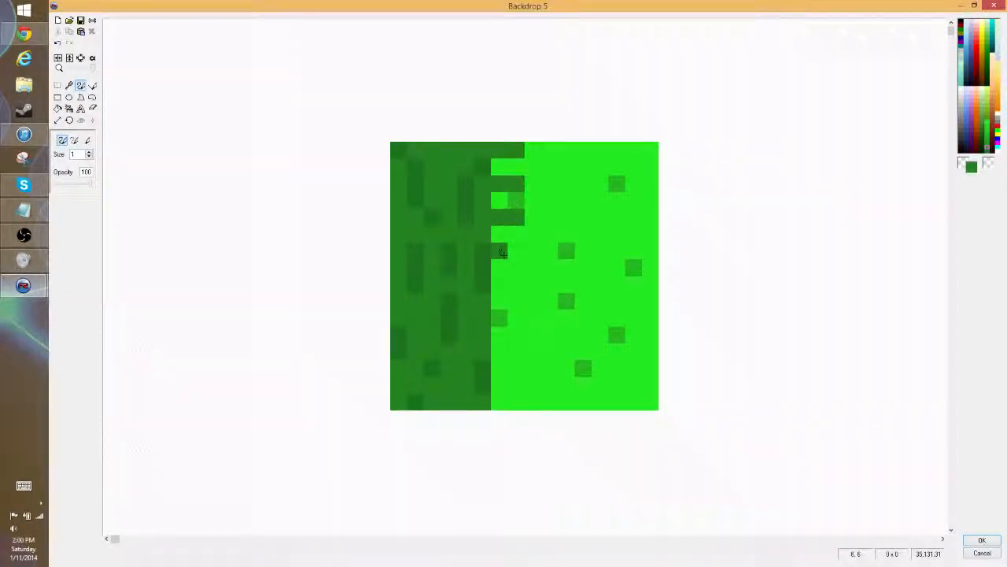
click(499, 285)
drag(499, 318, 518, 318)
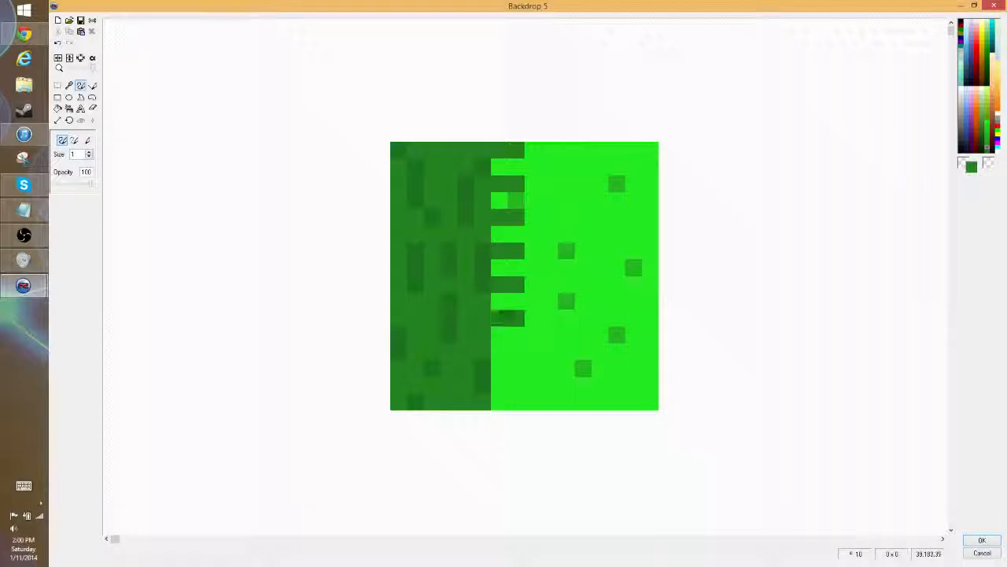
drag(499, 351, 516, 368)
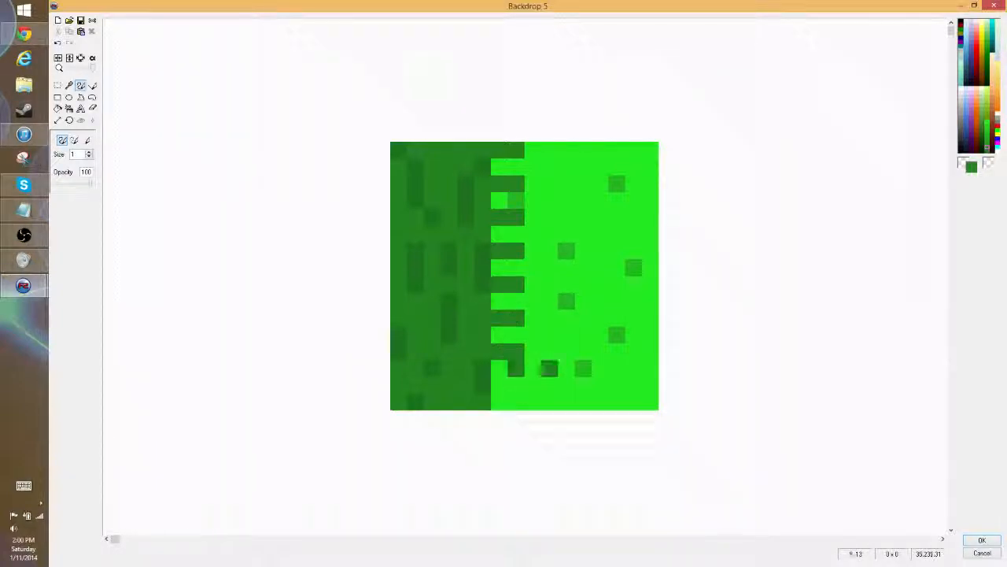
right_click(558, 341)
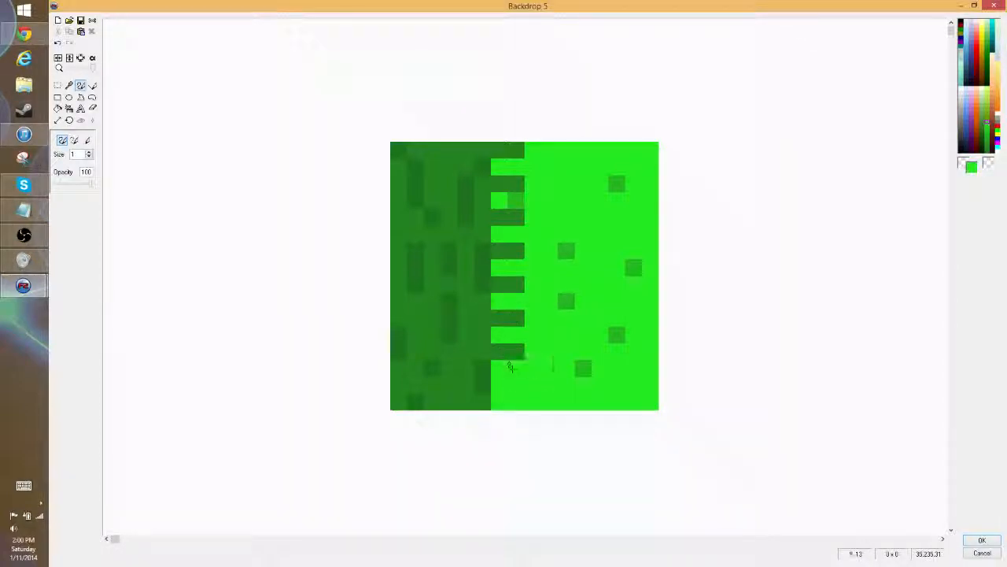
right_click(510, 352)
drag(497, 386, 517, 386)
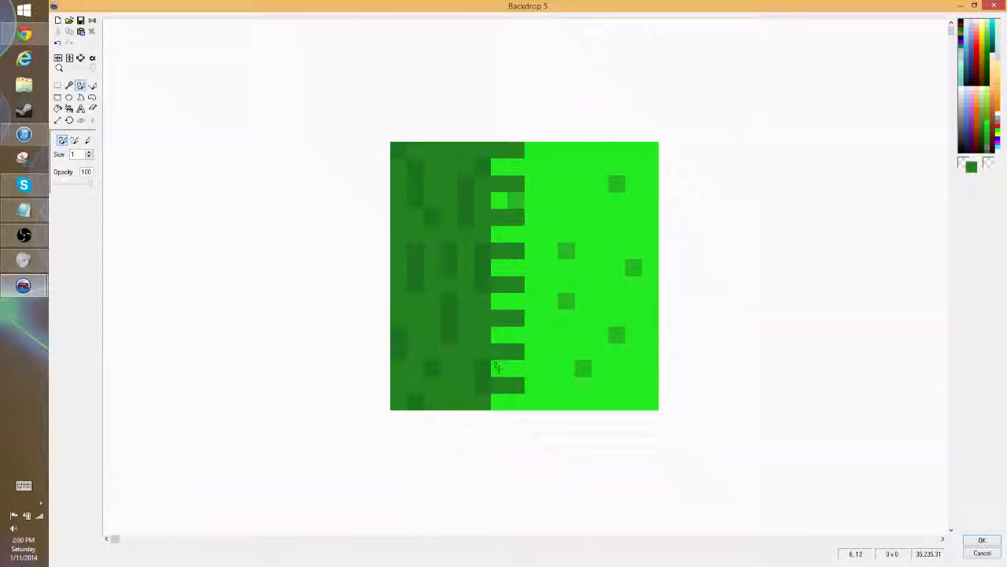
- Fill the bright gaps in the pixel column directly beside the dark strip with dark green
drag(496, 268, 506, 200)
click(499, 166)
click(499, 401)
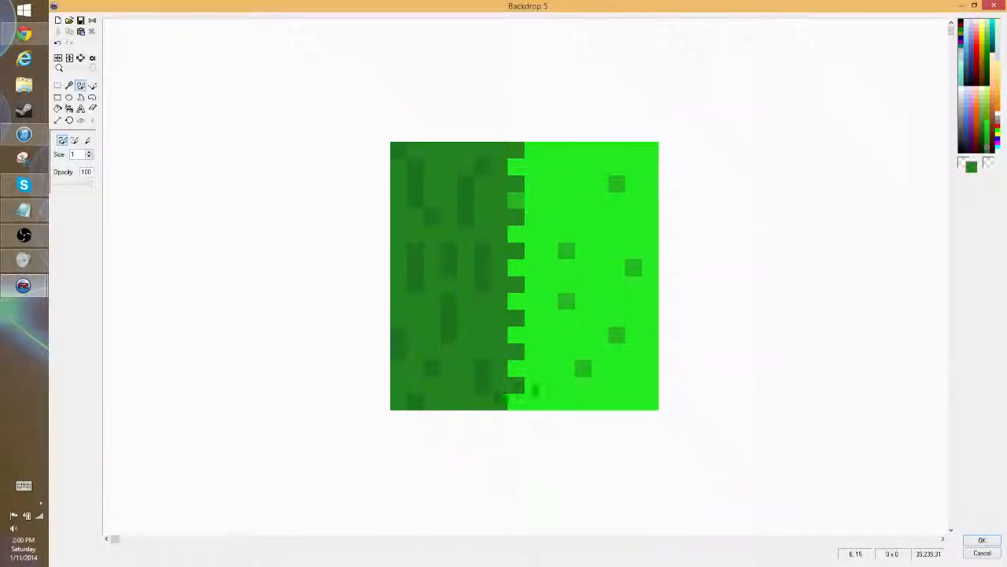
- Add single dark green pixels on alternate rows in the column beyond the dashes to form a checkered edge, and accept the tile image
click(532, 401)
click(532, 368)
click(531, 335)
click(532, 302)
click(532, 267)
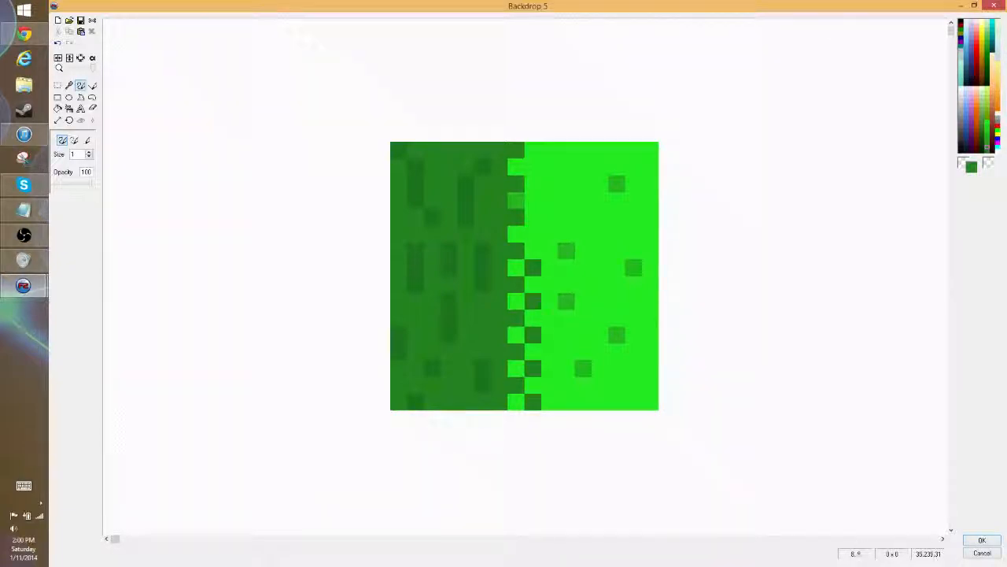
click(532, 235)
click(532, 202)
click(532, 166)
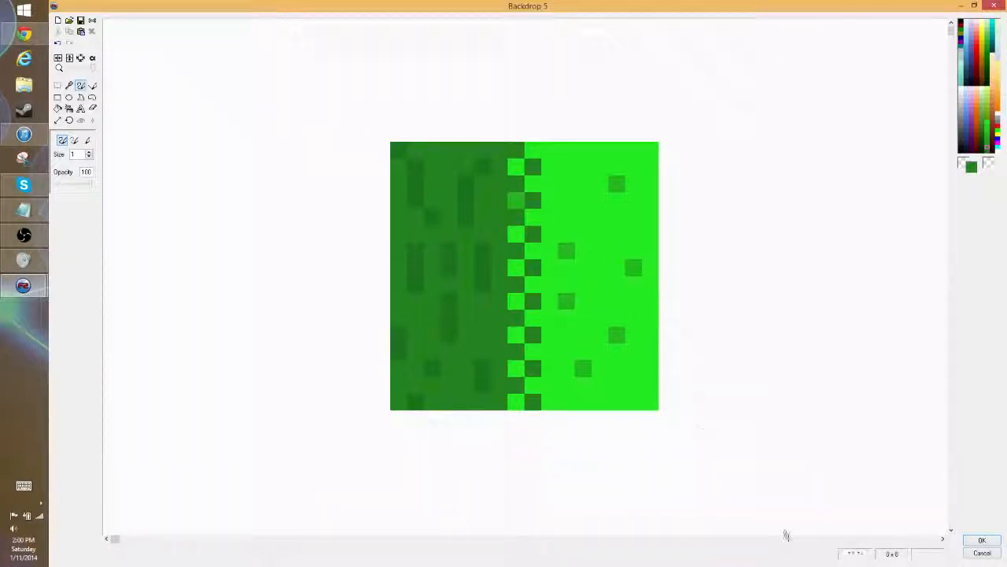
click(981, 539)
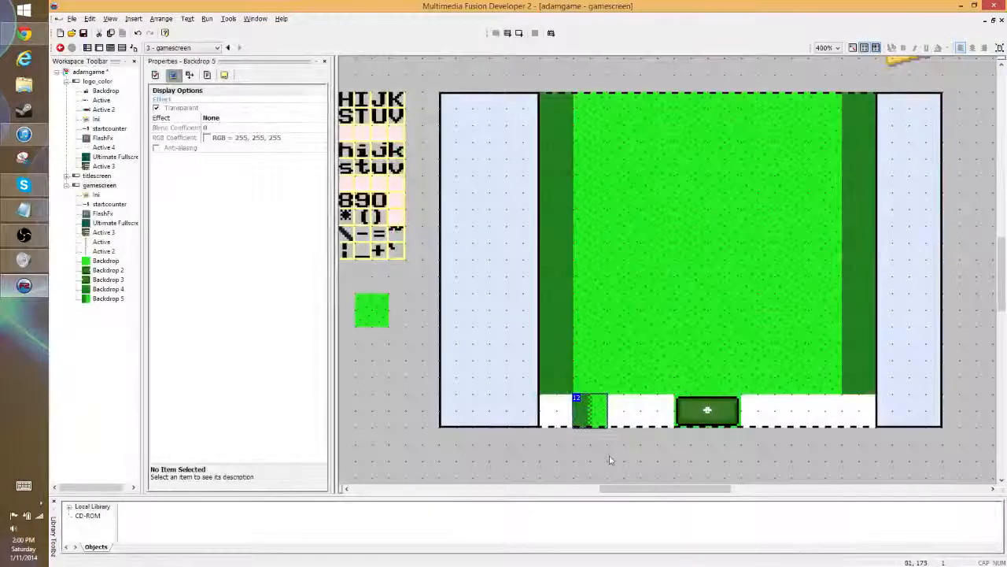
- Replace the two lowest bright grass tiles in the lawn's leftmost column with the checkered transition tile and a copy of it
click(591, 378)
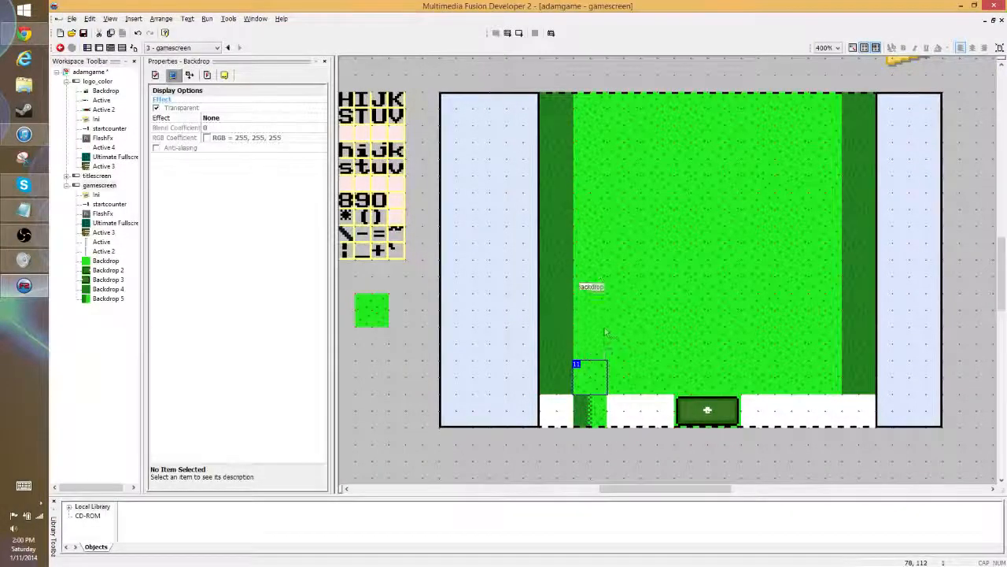
ctrl+click(588, 344)
key(Delete)
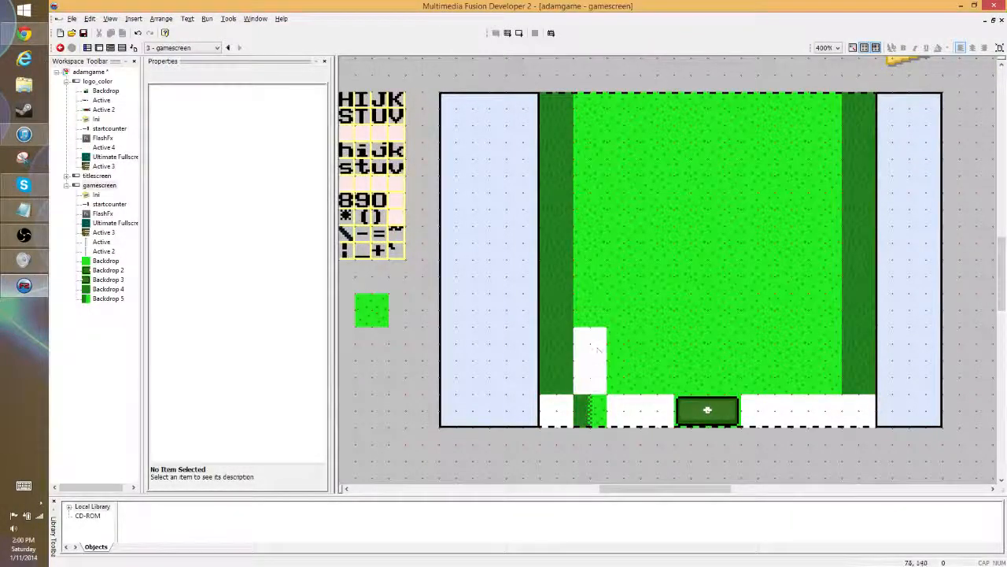
click(594, 409)
drag(592, 406, 586, 340)
click(613, 422)
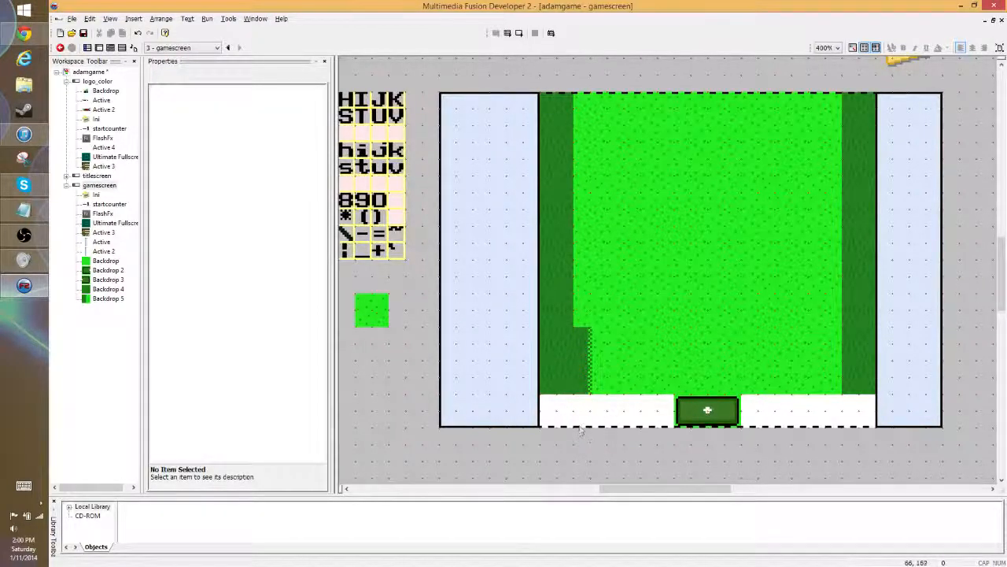
- Delete the remaining seven bright grass tiles in the lawn's leftmost column
click(596, 312)
shift+click(596, 277)
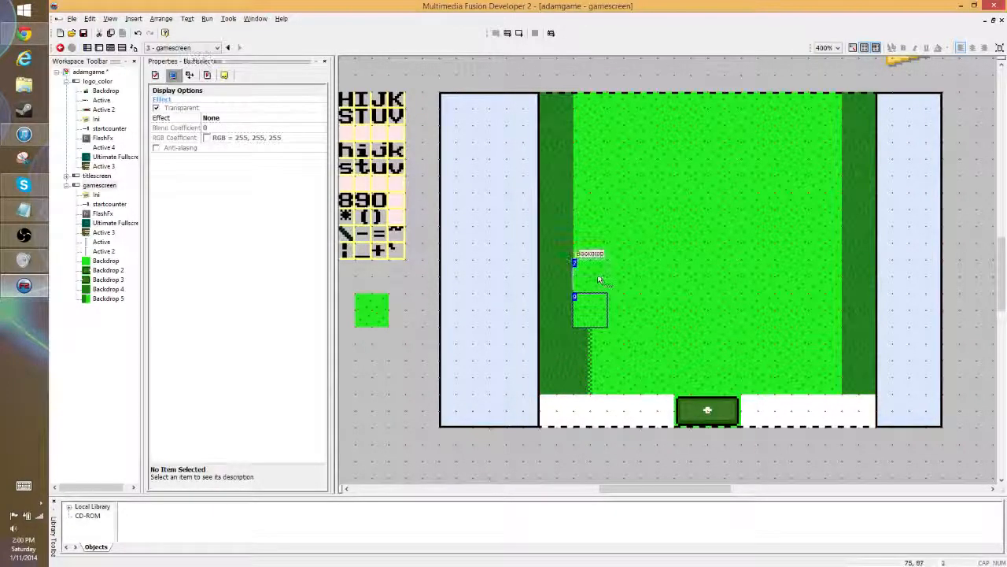
shift+click(595, 238)
shift+click(595, 203)
shift+click(594, 178)
shift+click(595, 150)
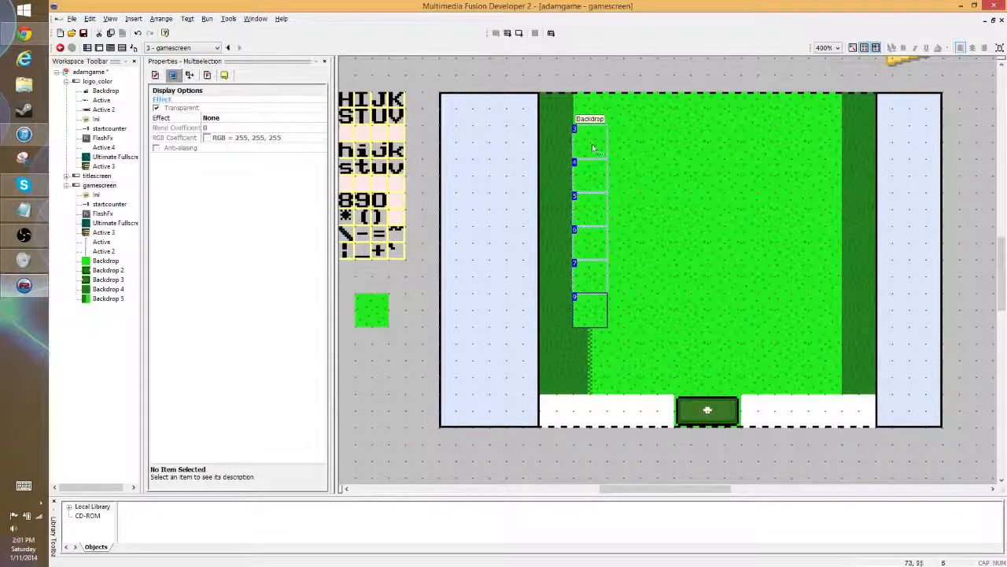
shift+click(591, 116)
key(Delete)
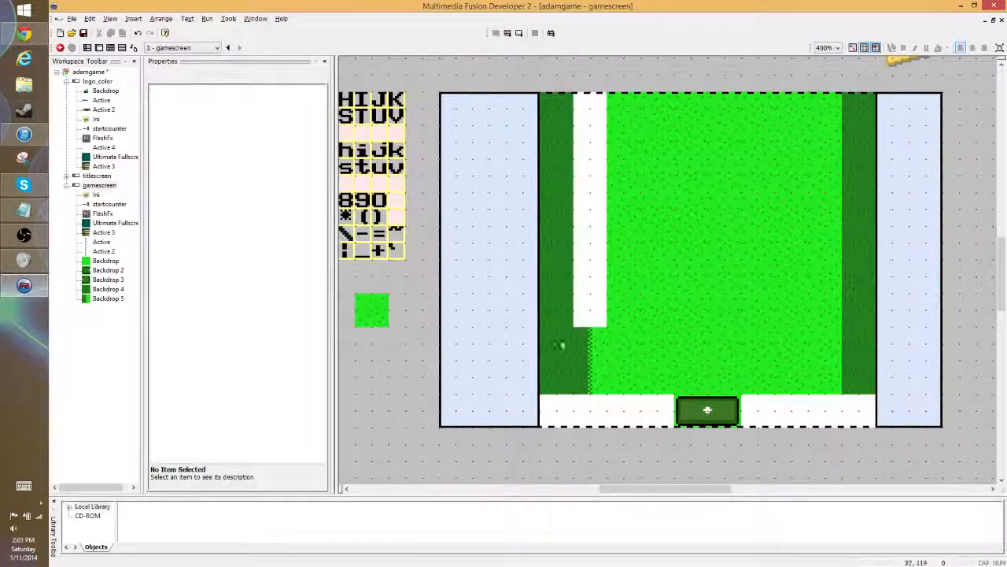
- Duplicate the transition tile upward to fill the emptied leftmost column to the top of the lawn
click(591, 347)
drag(592, 352, 583, 134)
click(620, 446)
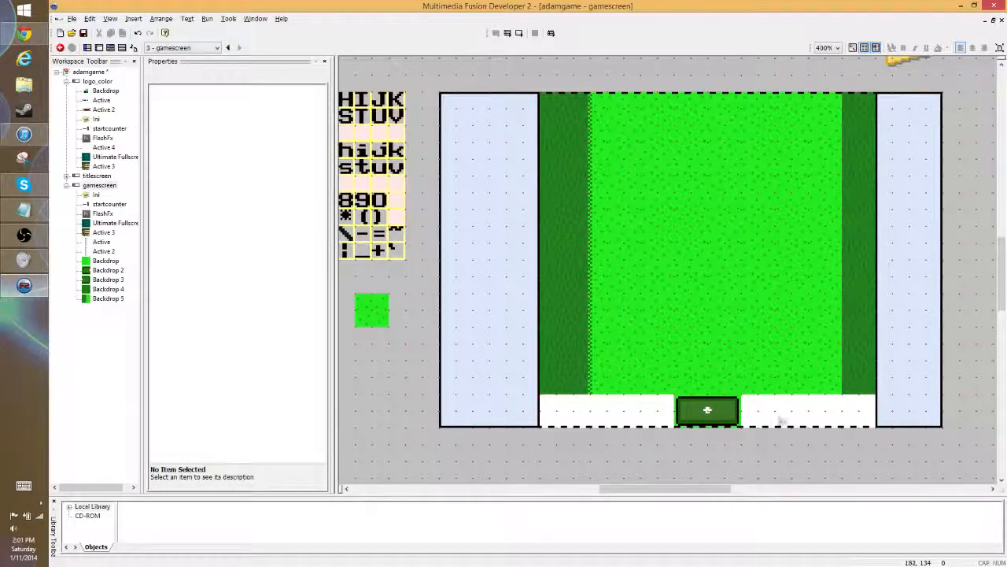
click(825, 386)
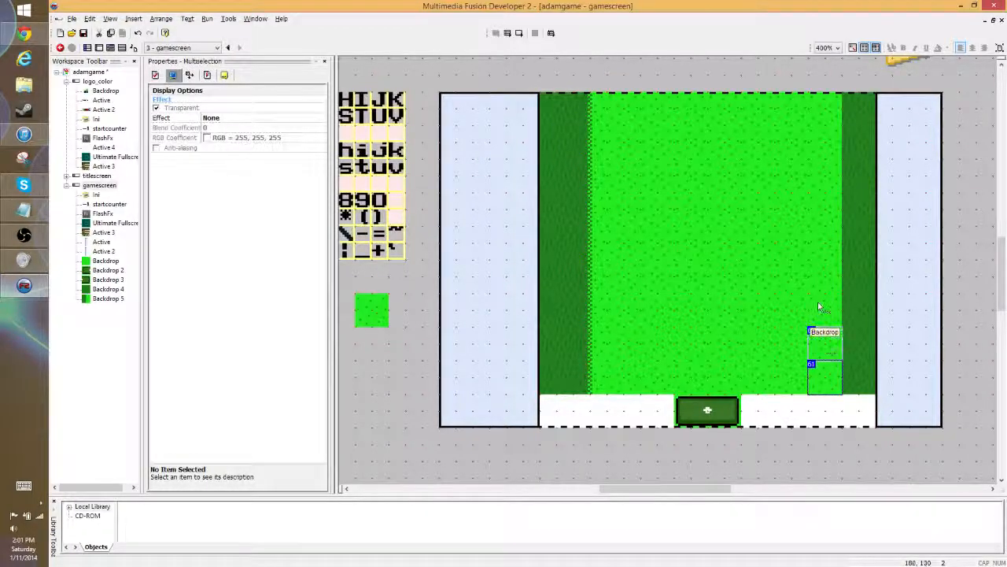
ctrl+click(818, 307)
ctrl+click(824, 275)
ctrl+click(823, 242)
ctrl+click(825, 208)
ctrl+click(825, 176)
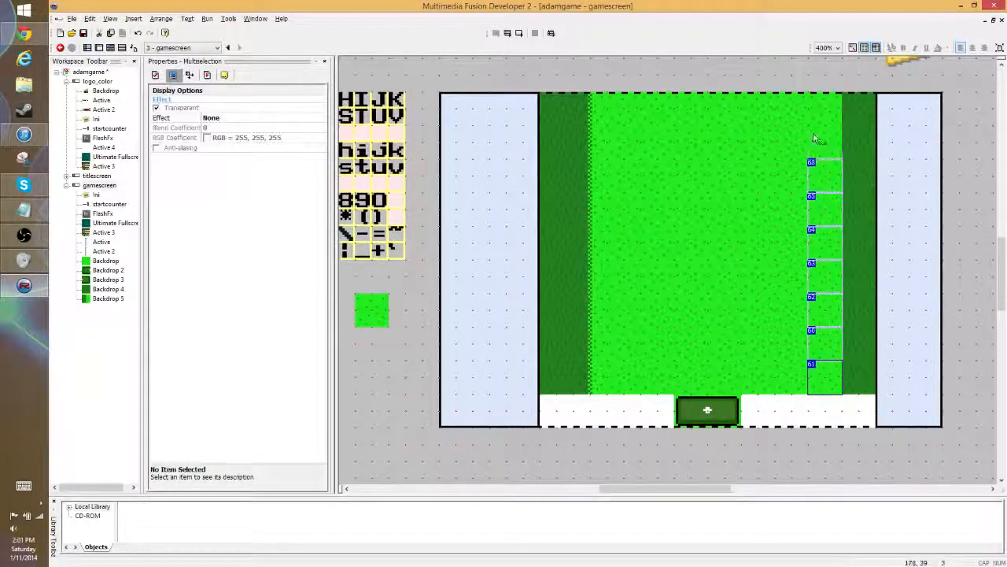
ctrl+click(815, 138)
ctrl+click(818, 110)
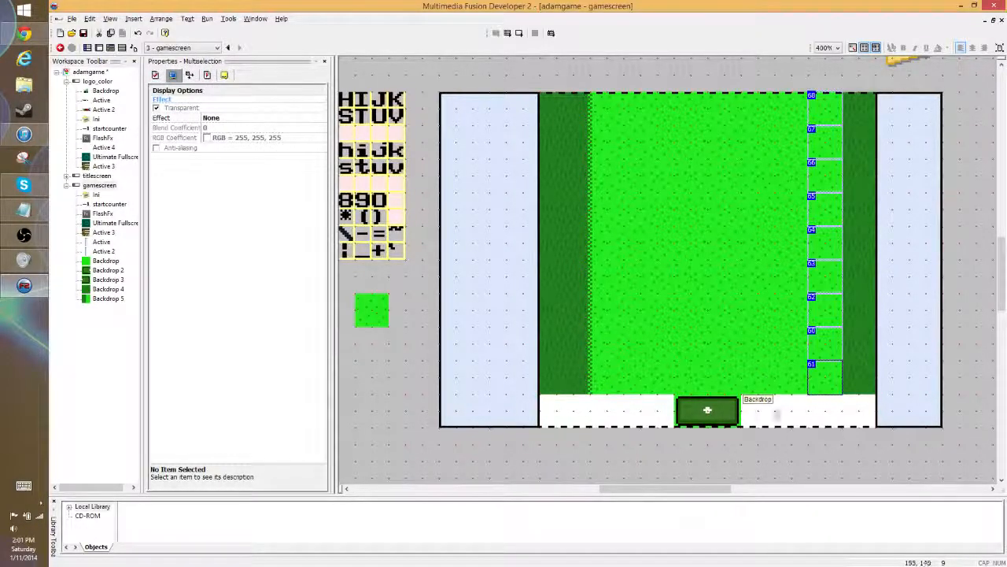
click(842, 434)
- Duplicate the bright grass tile at the lawn's bottom-right corner and place the copy in the white gap directly beneath it
ctrl+drag(822, 375, 825, 405)
click(844, 454)
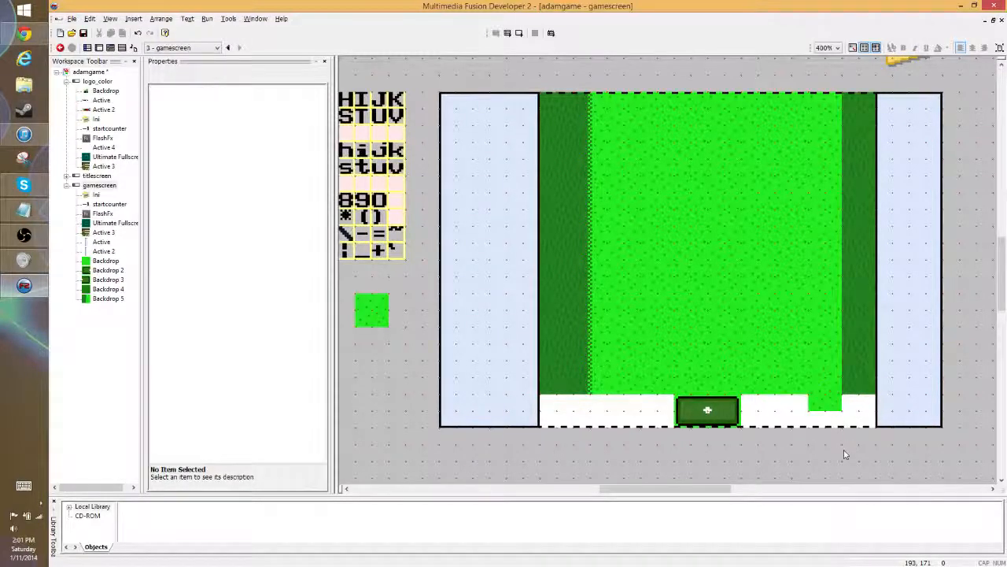
click(838, 410)
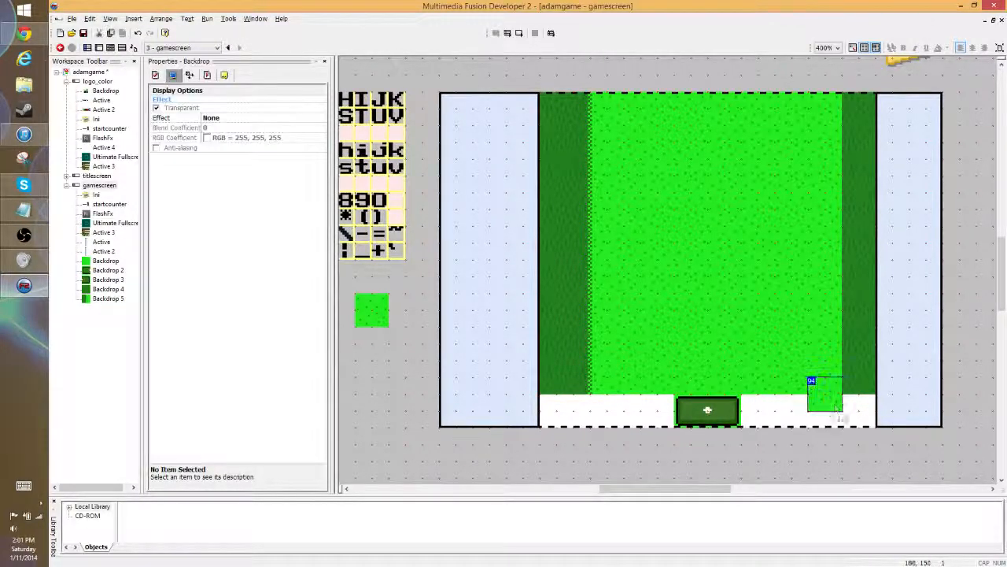
drag(835, 406, 800, 457)
key(ctrl+z)
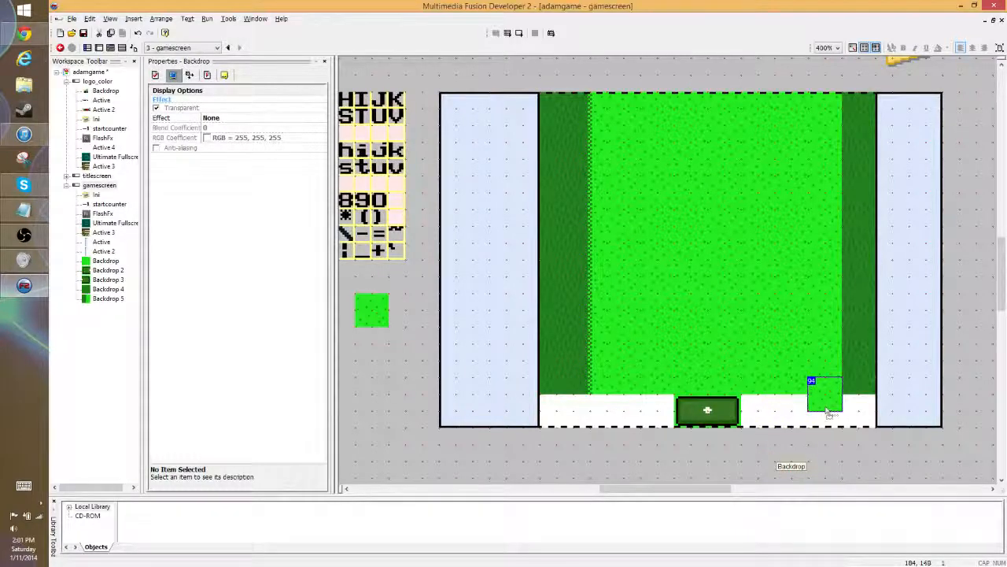
drag(826, 410, 826, 427)
click(830, 456)
- Delete all nine bright grass tiles in the lawn's rightmost column and the extra tile beneath them
click(825, 391)
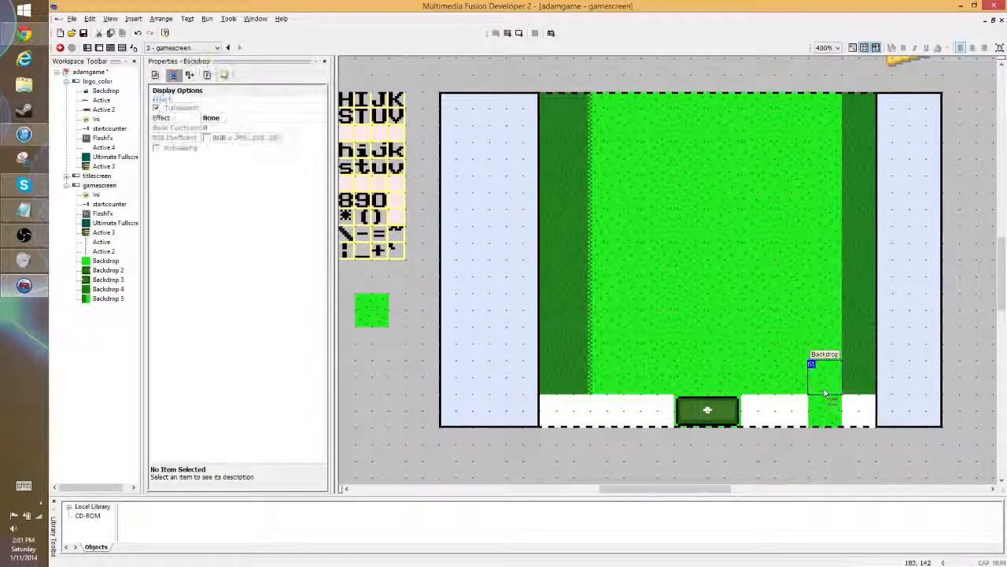
key(Delete)
click(823, 346)
key(Delete)
click(819, 305)
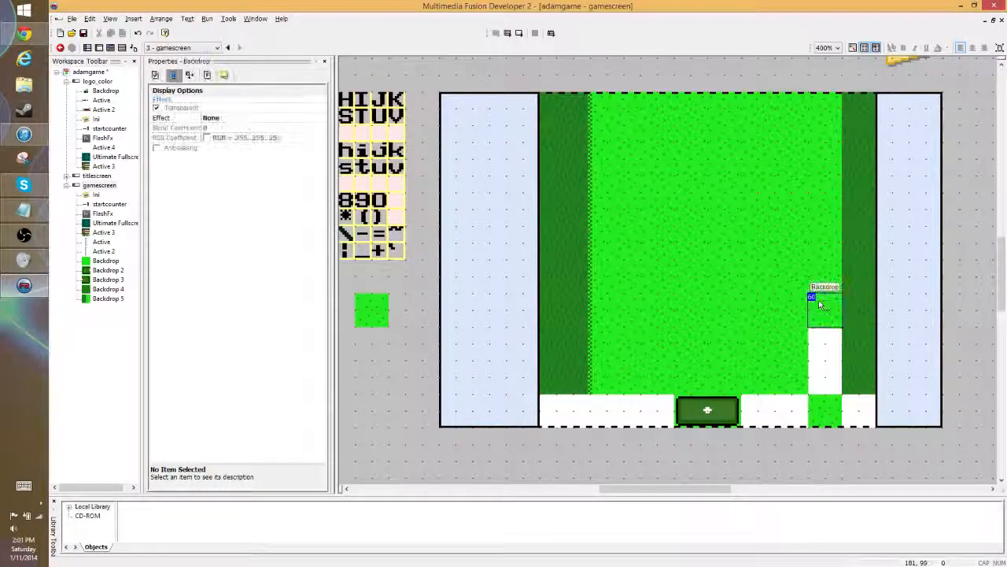
key(Delete)
click(823, 274)
key(Delete)
click(823, 240)
key(Delete)
click(824, 215)
key(Delete)
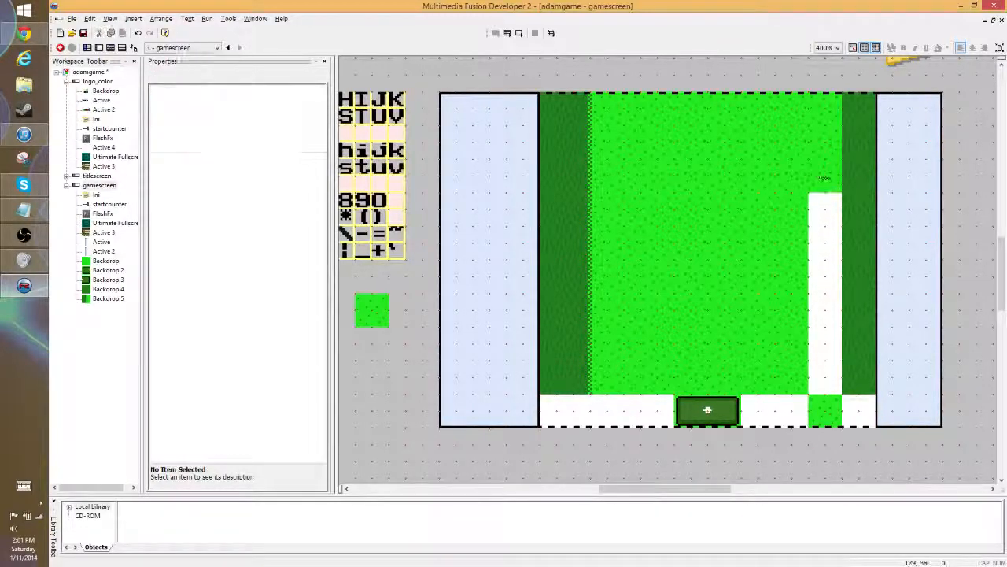
click(824, 177)
key(Delete)
click(824, 144)
key(Delete)
click(824, 110)
key(Delete)
click(824, 410)
key(Delete)
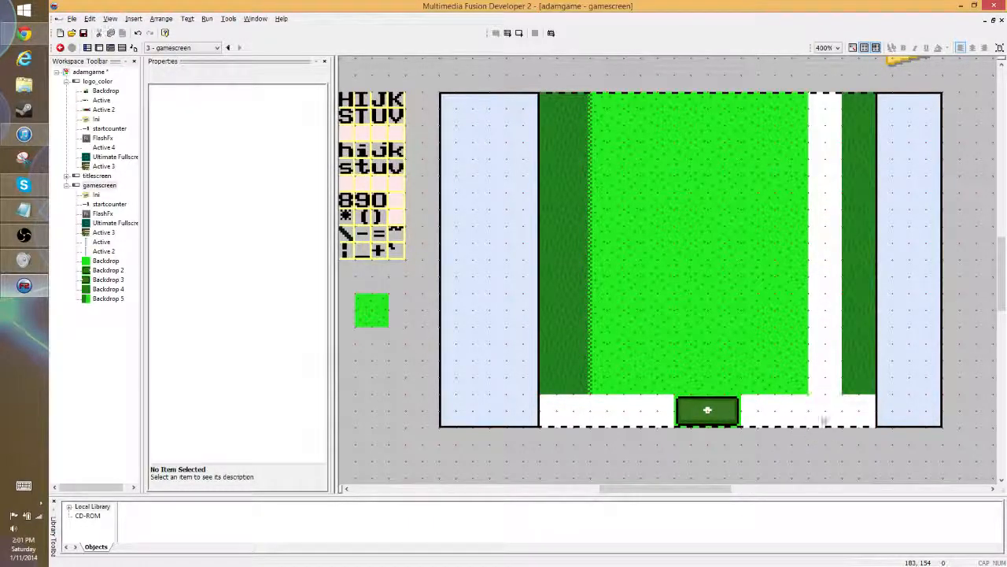
- Clone the lowest checkered transition tile and place the clone at the bottom of the emptied rightmost lawn column
click(593, 380)
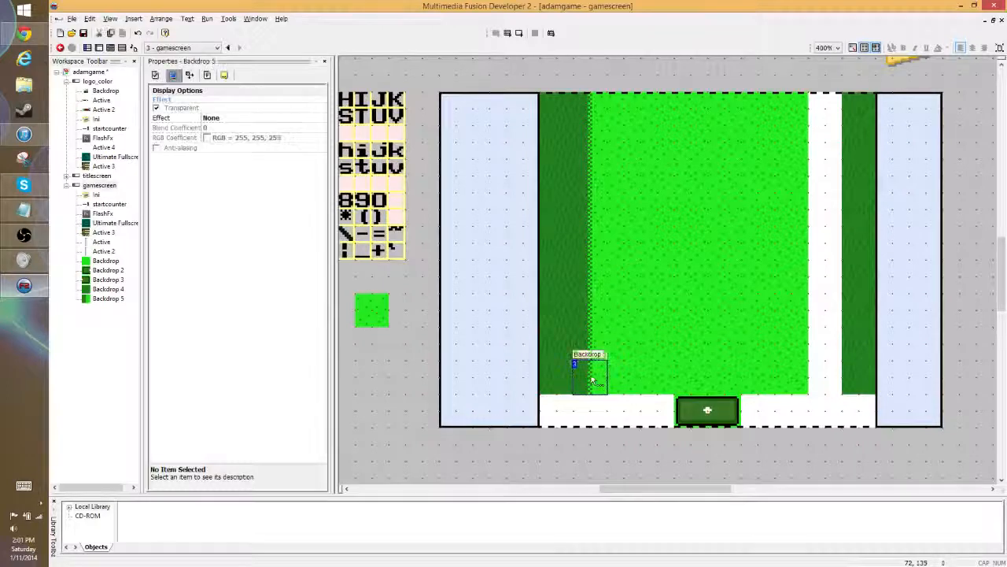
right_click(588, 379)
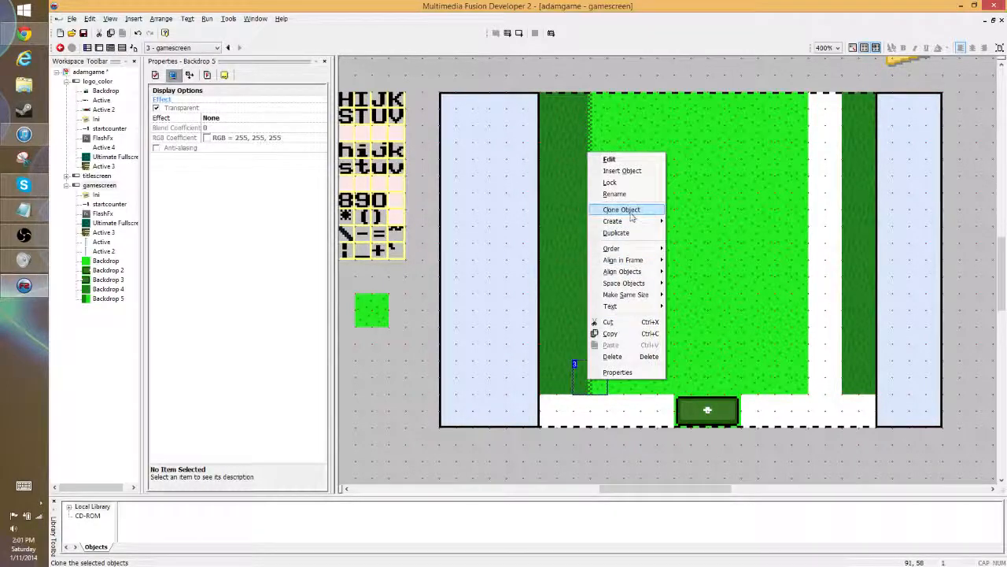
click(626, 209)
click(128, 182)
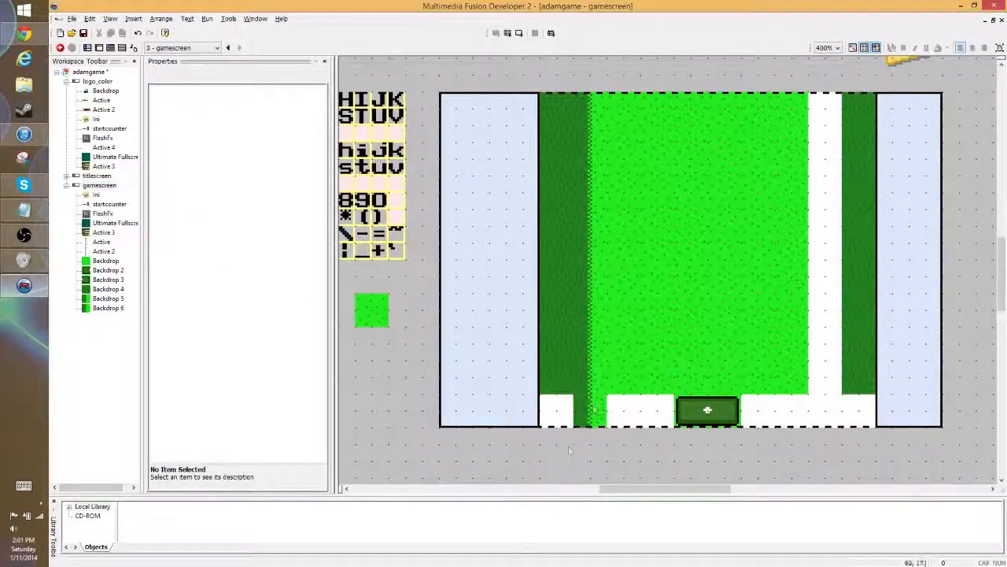
drag(594, 411, 827, 376)
- Flip the cloned transition tile's image horizontally and accept the change
double_click(827, 377)
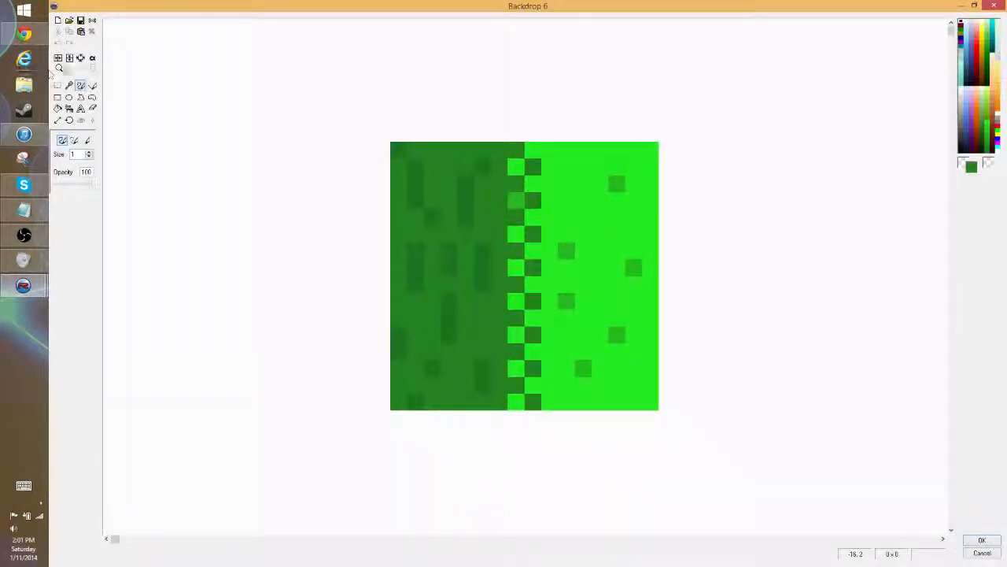
click(57, 85)
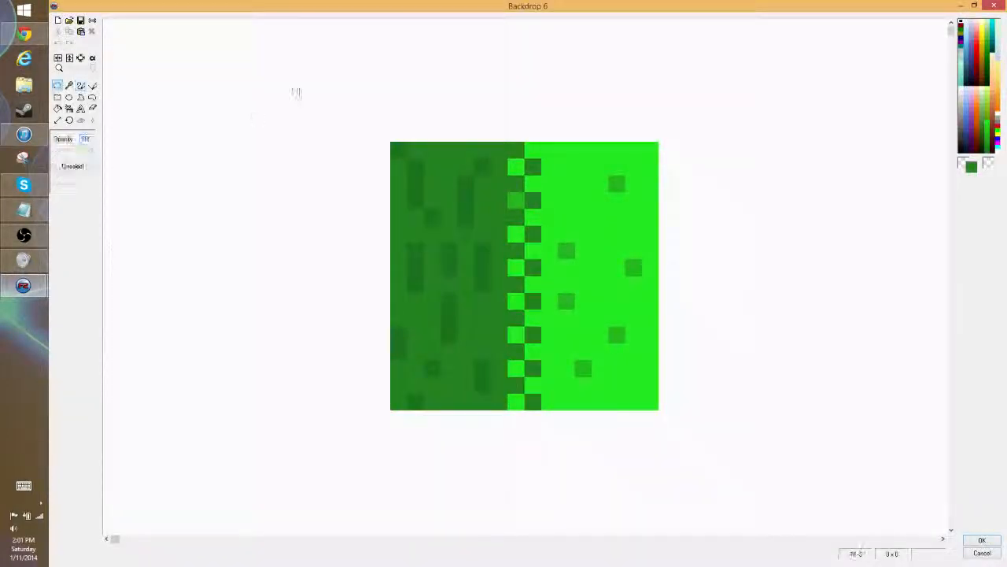
drag(307, 108, 549, 469)
click(843, 335)
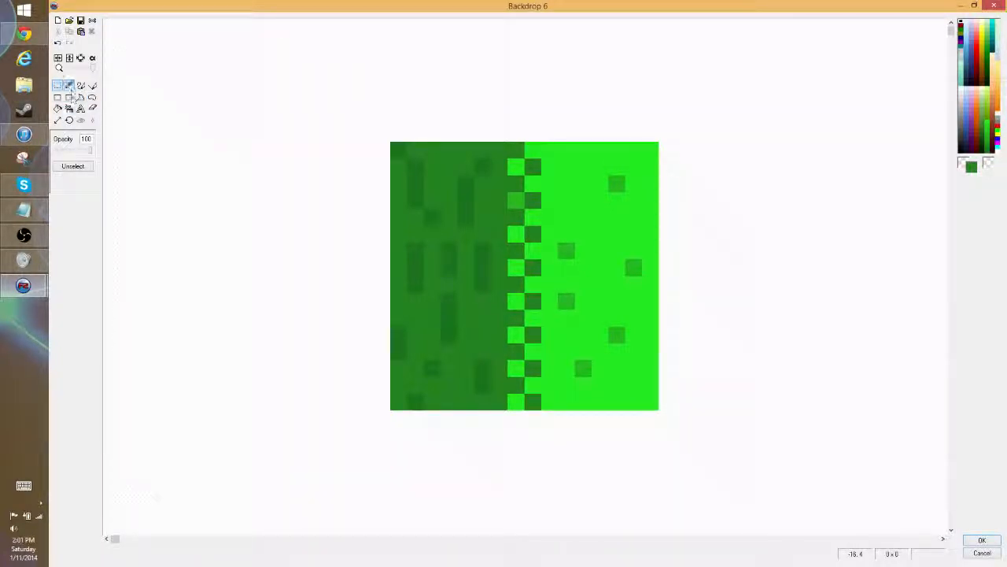
click(57, 57)
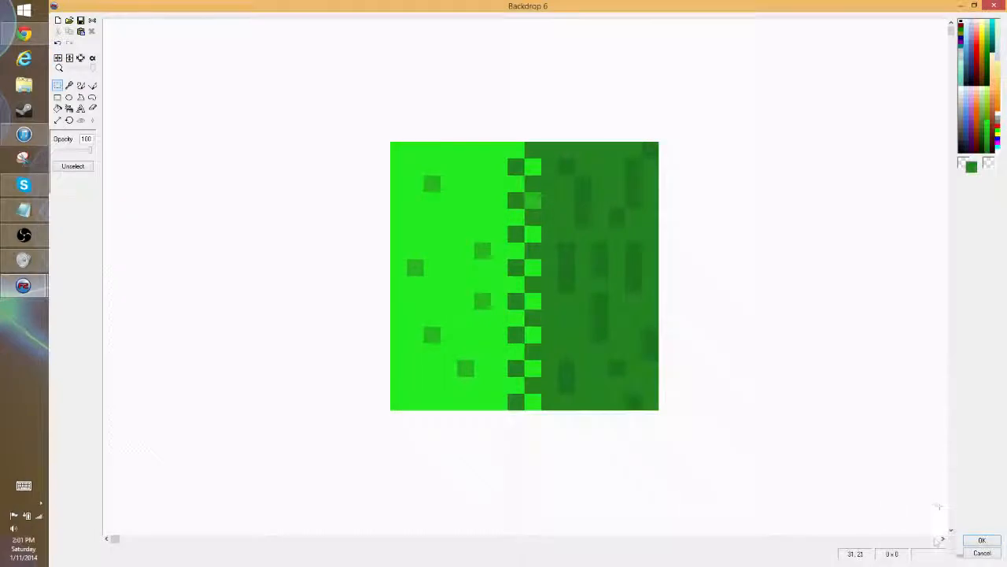
click(981, 540)
click(871, 368)
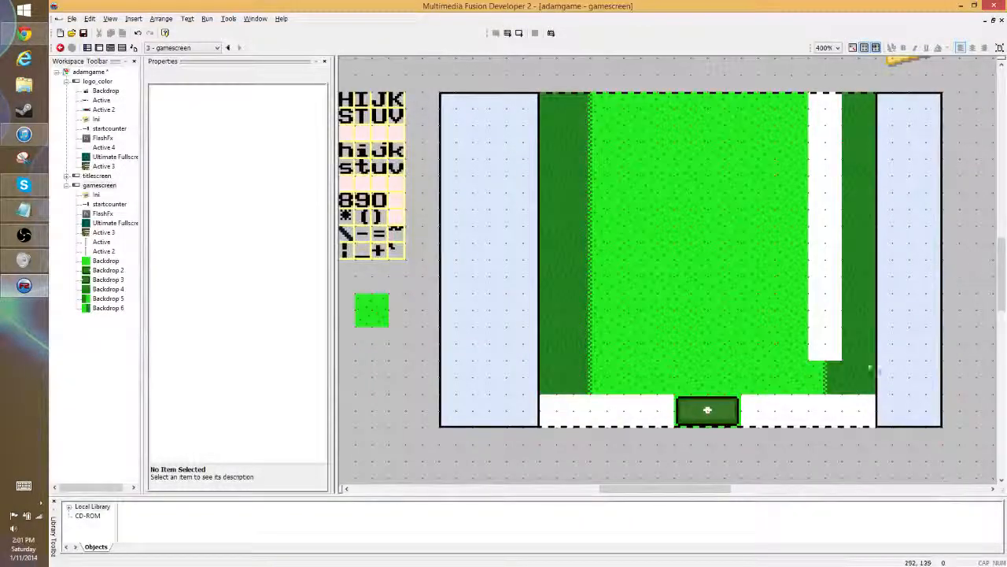
- Fill the white gap in the rightmost lawn column with duplicates of the flipped transition tile up to the playfield's upper edge
click(819, 383)
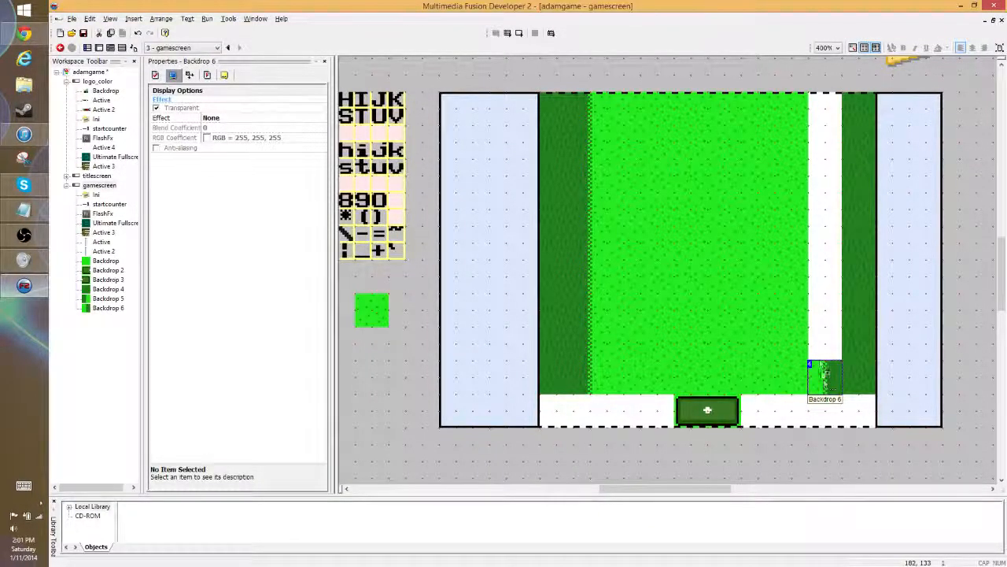
drag(825, 348, 827, 108)
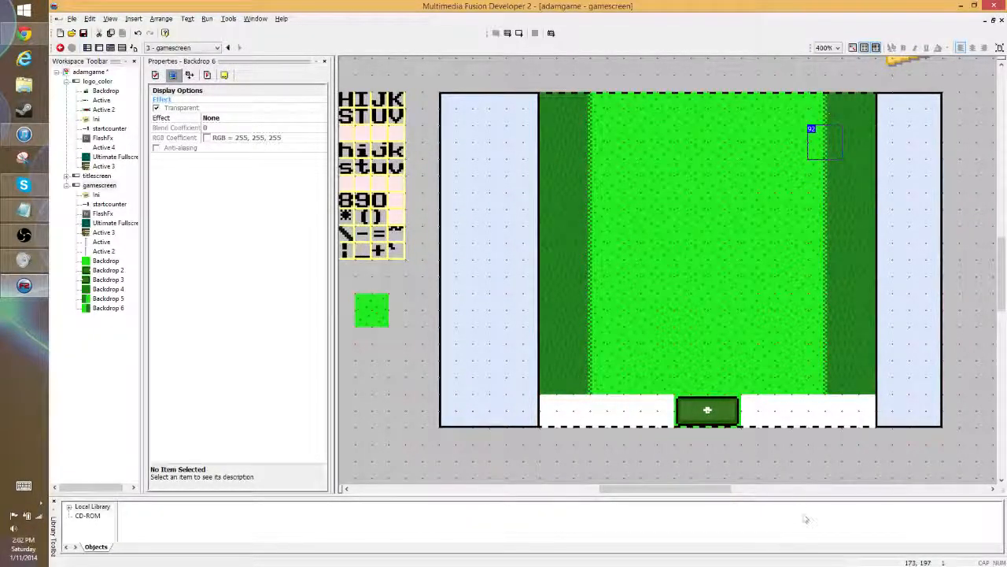
click(815, 384)
drag(823, 382, 837, 436)
key(ctrl+z)
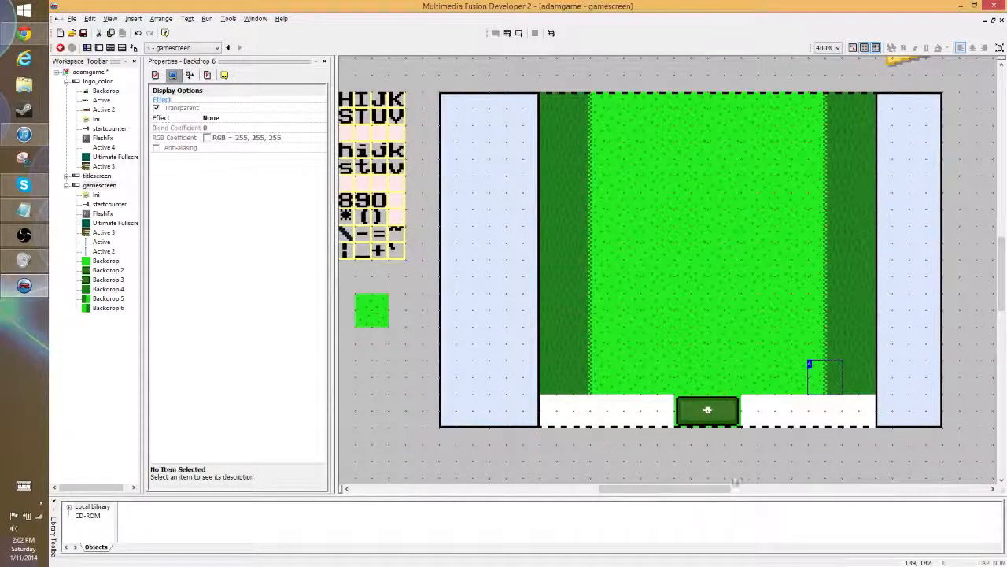
click(776, 463)
- Fill the white strip beneath the lawn with a row of duplicated dark rough-grass tiles, keeping the mat on it
click(556, 386)
drag(556, 415, 863, 411)
click(664, 445)
click(795, 455)
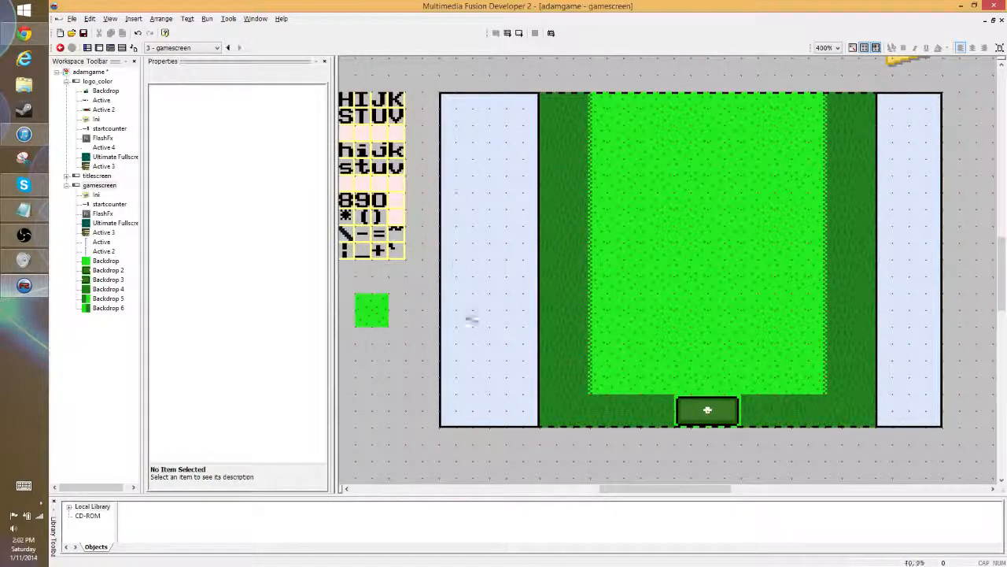
- Move the spare bright grass tile outside the frame so it sits against the left side panel's outer edge
drag(683, 489, 647, 489)
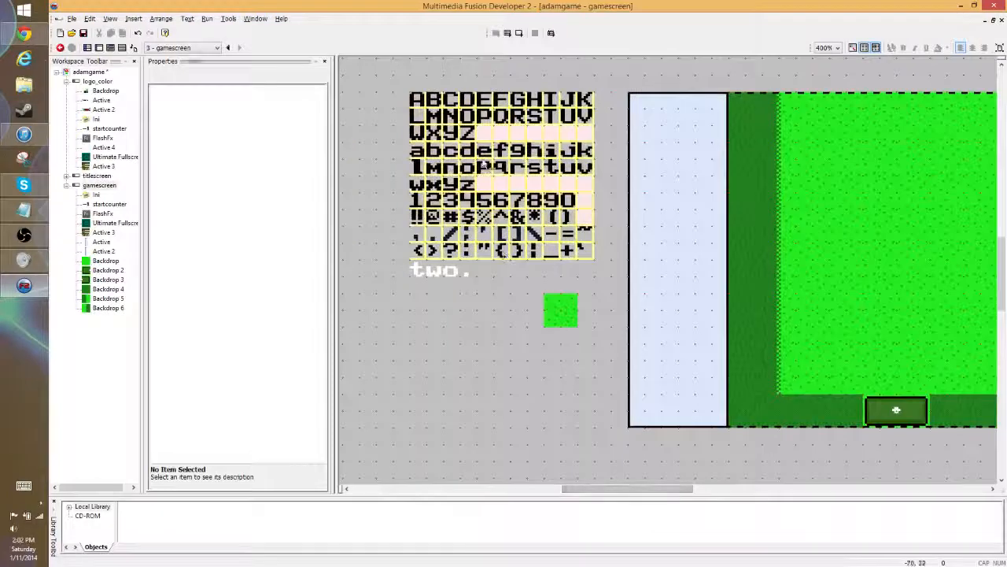
click(488, 166)
drag(576, 319, 611, 279)
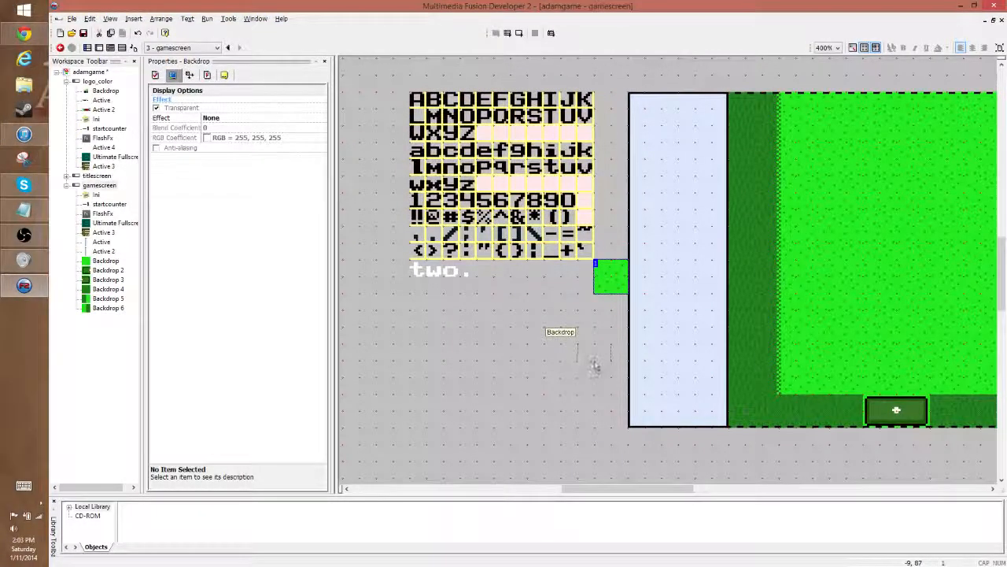
drag(604, 364, 605, 365)
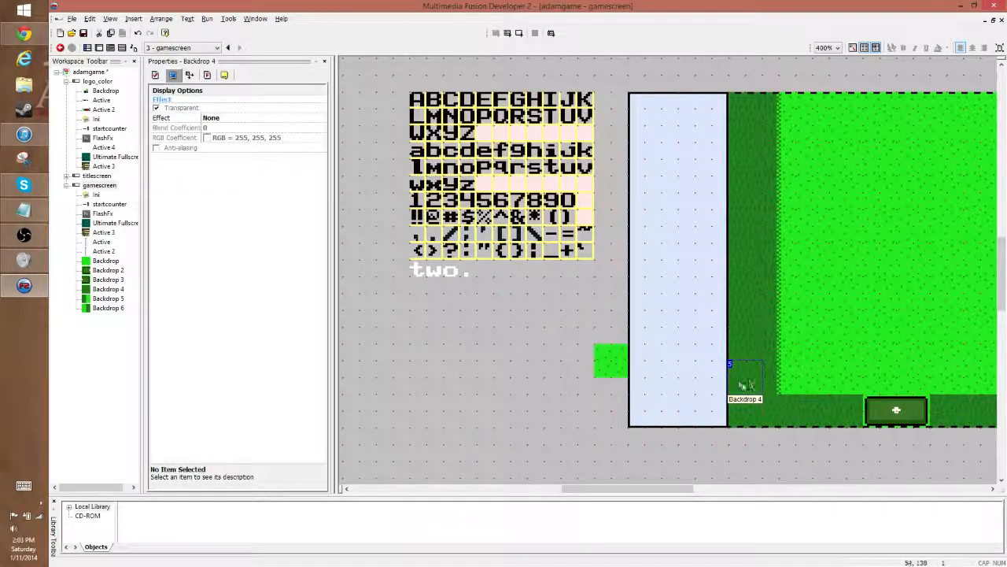
- Place spare copies of the dark grass tile and the left-edge transition tile beneath the spare bright grass tile
ctrl+drag(719, 403, 609, 394)
click(807, 472)
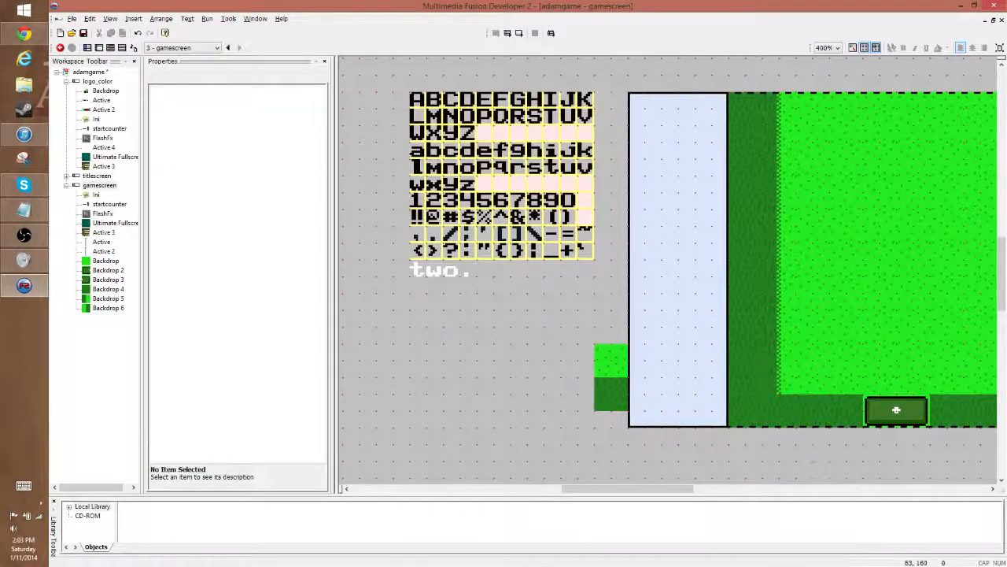
ctrl+drag(763, 384, 595, 433)
click(721, 455)
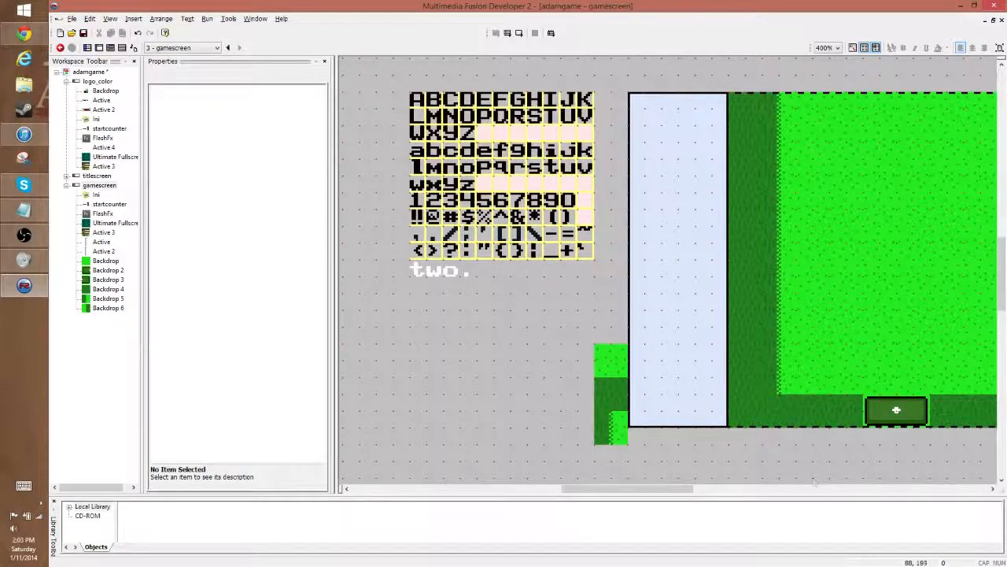
- Add a spare copy of the right-edge transition tile and arrange the four spare tiles in a two-by-two block beside the left panel
mouse_move(622, 489)
mouse_down()
mouse_move(684, 489)
mouse_move(638, 488)
mouse_up()
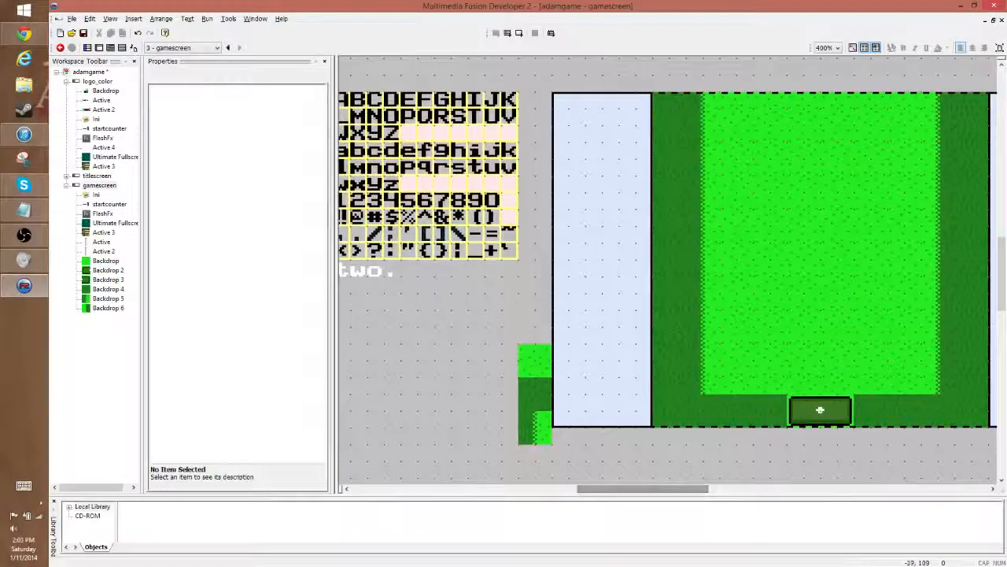
click(737, 488)
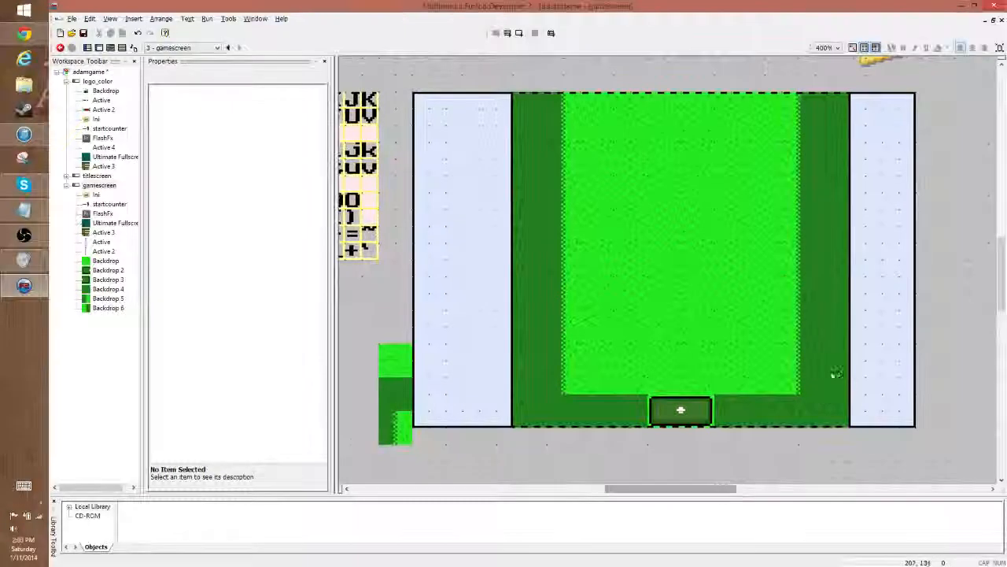
click(804, 381)
ctrl+drag(563, 472, 369, 369)
click(490, 451)
click(398, 462)
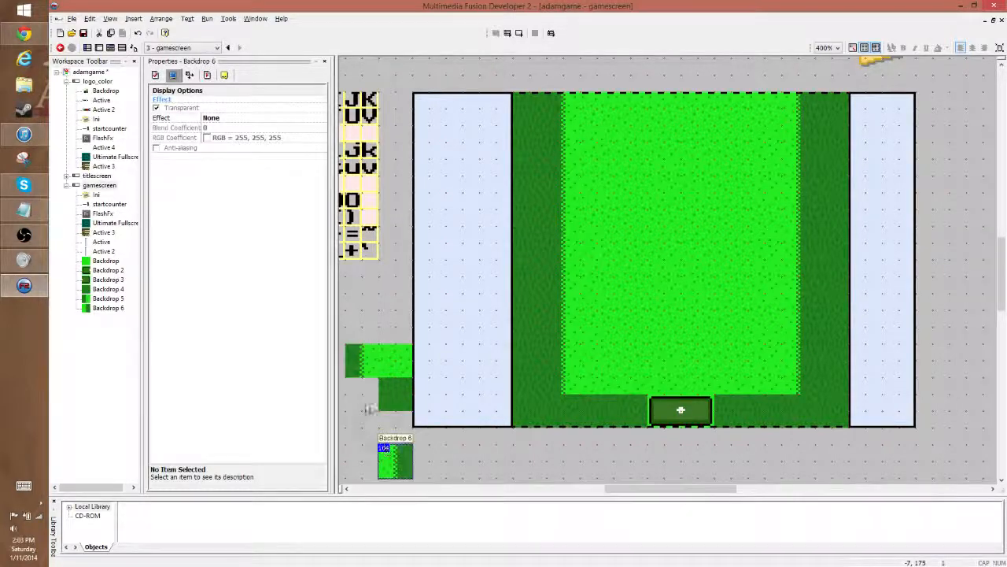
drag(370, 409, 362, 393)
click(444, 472)
- Open the font sheet's image and erase the word "two." beneath the character grid
drag(711, 490, 638, 489)
double_click(663, 203)
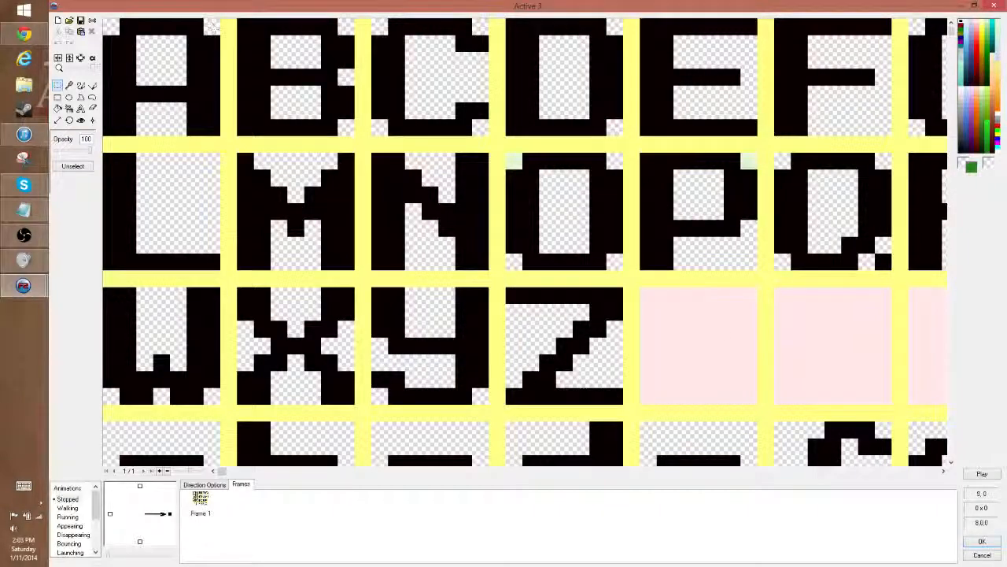
drag(92, 69, 85, 72)
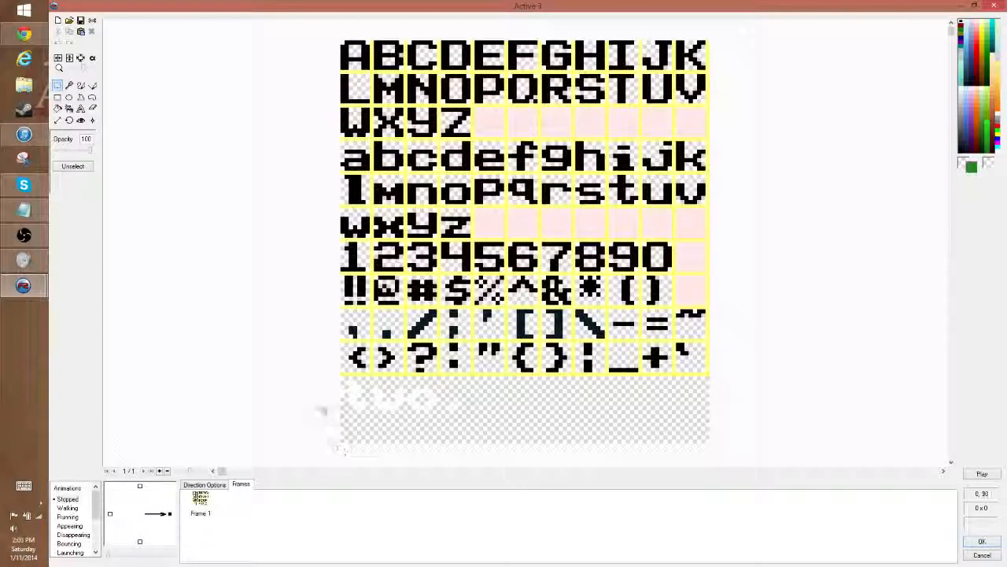
drag(329, 376, 485, 431)
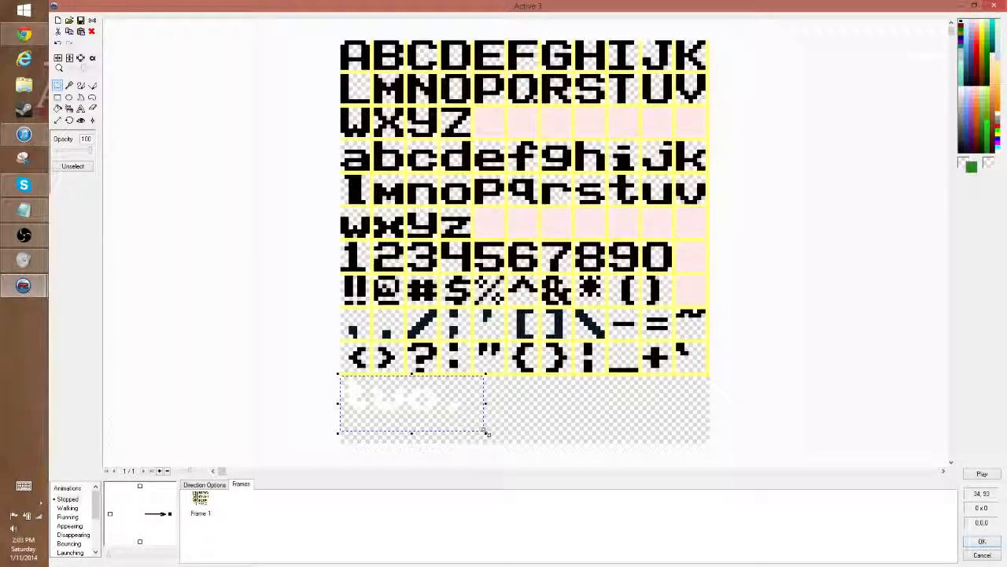
key(Delete)
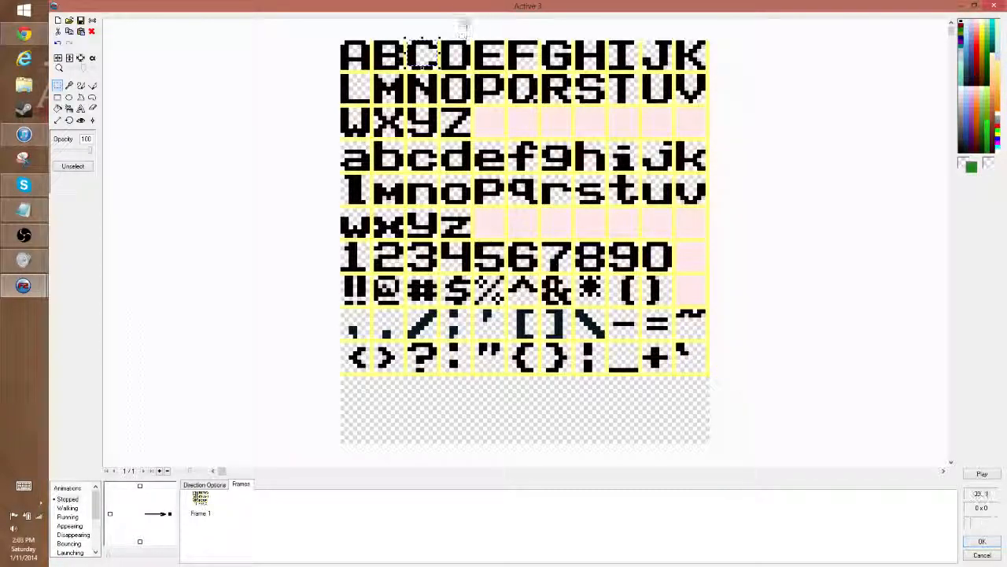
- Copy the capital C and place it at the start of the blank area beneath the character grid
drag(403, 37, 439, 71)
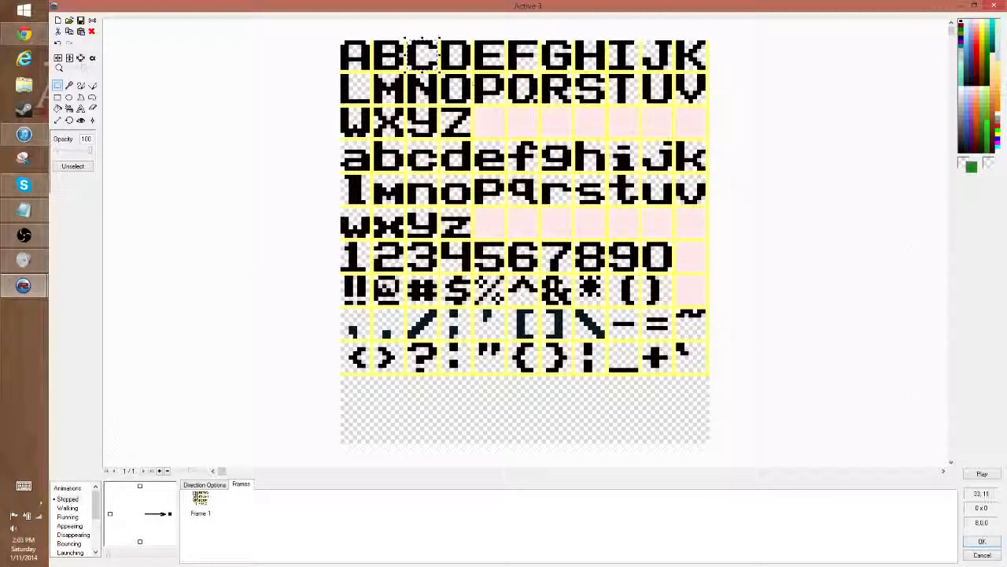
key(ctrl+c)
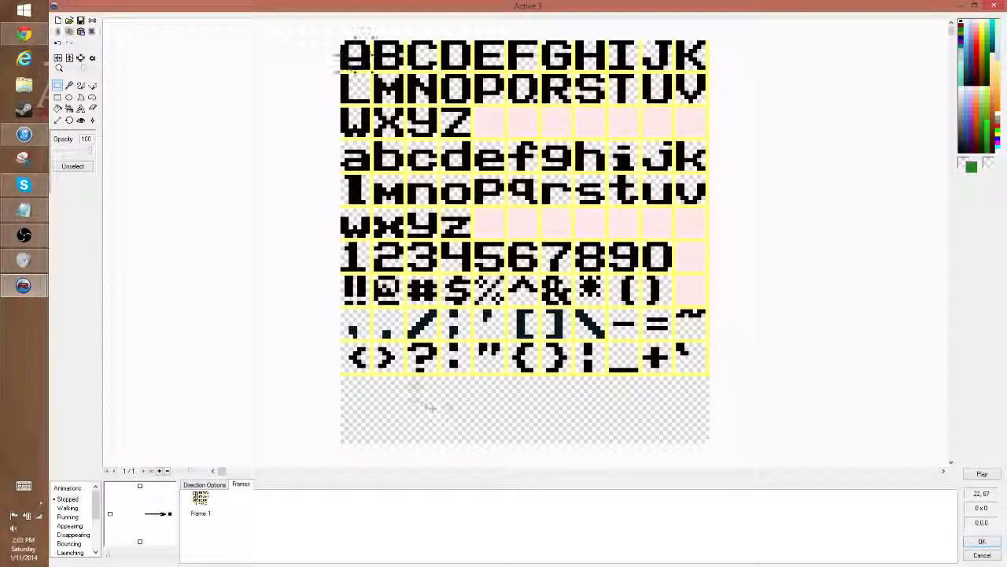
key(ctrl+v)
drag(356, 59, 354, 396)
click(398, 396)
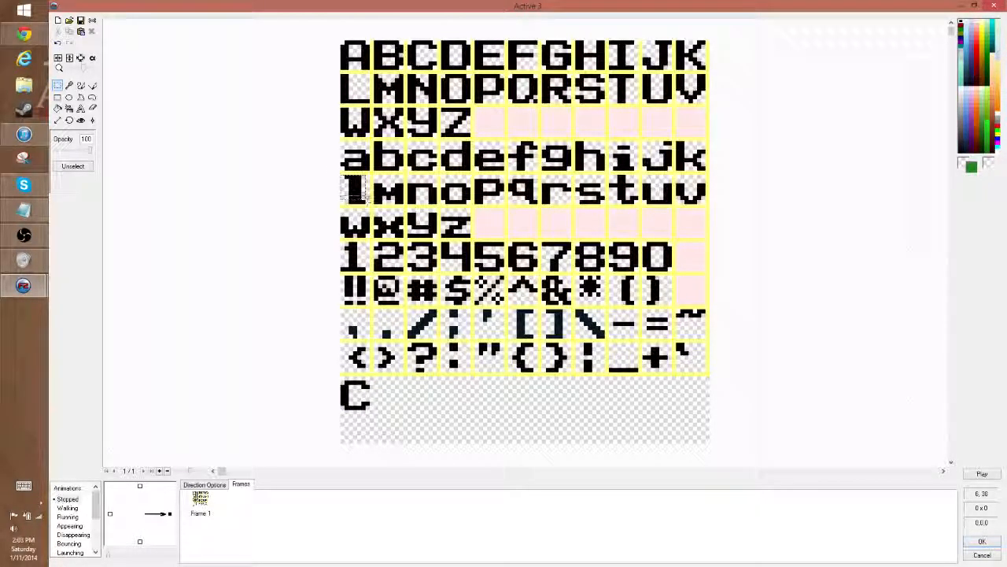
- Copy the lowercase l and place it directly after the C beneath the character grid
drag(370, 203, 370, 203)
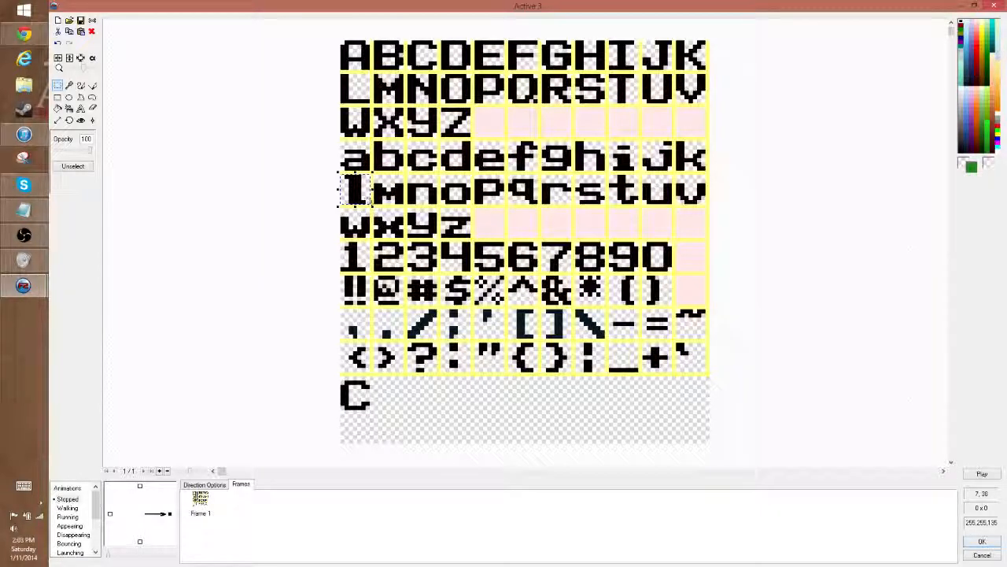
key(ctrl+c)
key(ctrl+v)
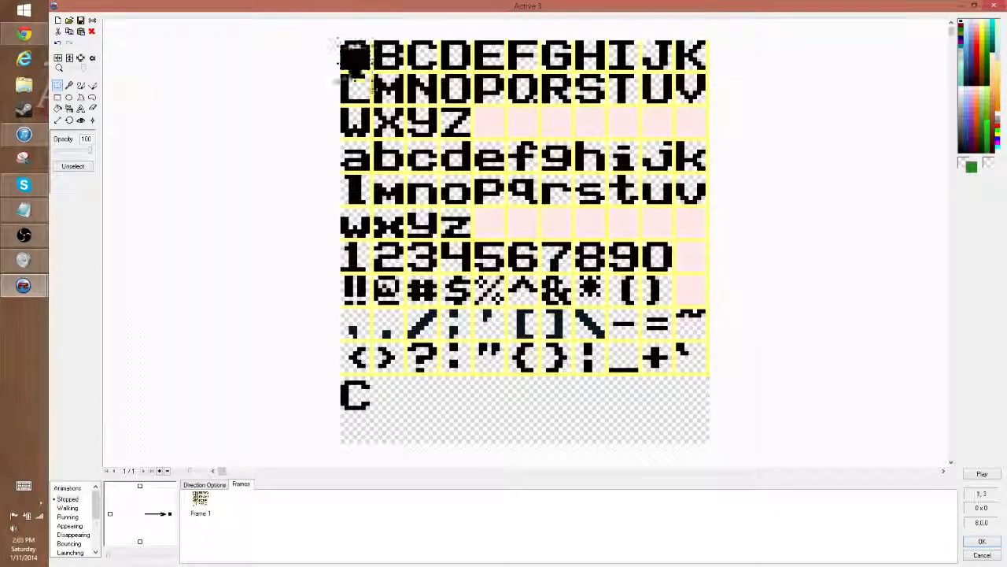
drag(355, 55, 389, 395)
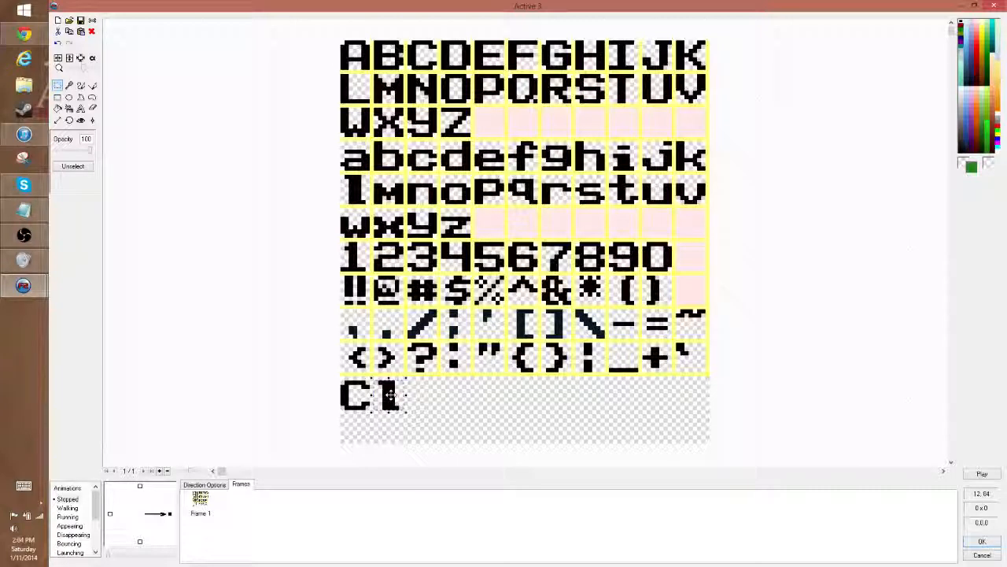
click(527, 409)
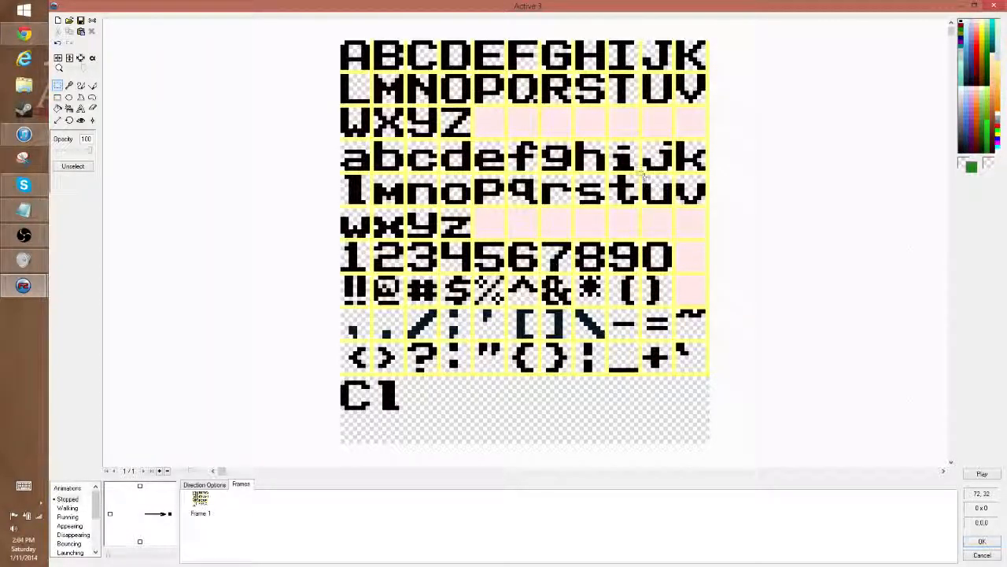
- Copy the lowercase u and place it after "Cl" beneath the character grid
drag(643, 175, 673, 206)
key(ctrl+c)
key(ctrl+v)
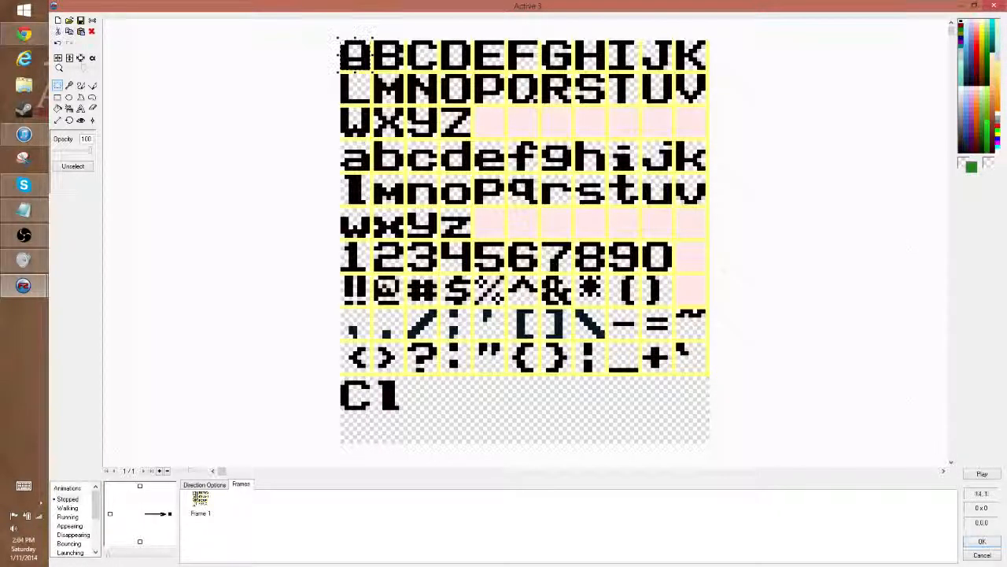
drag(347, 56, 409, 391)
click(494, 398)
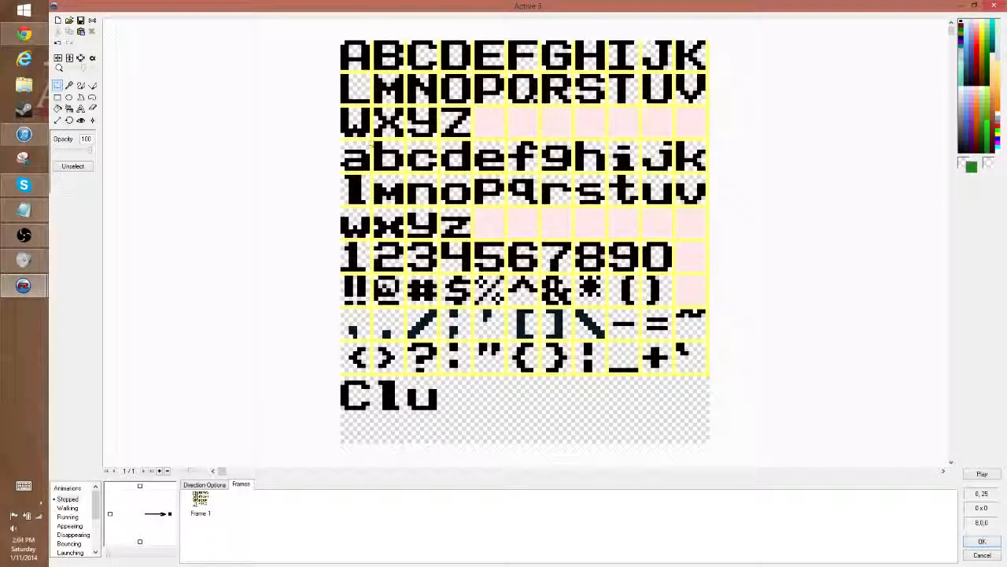
- Copy the lowercase b and place it after "Clu" to complete the word "Club"
drag(369, 140, 408, 172)
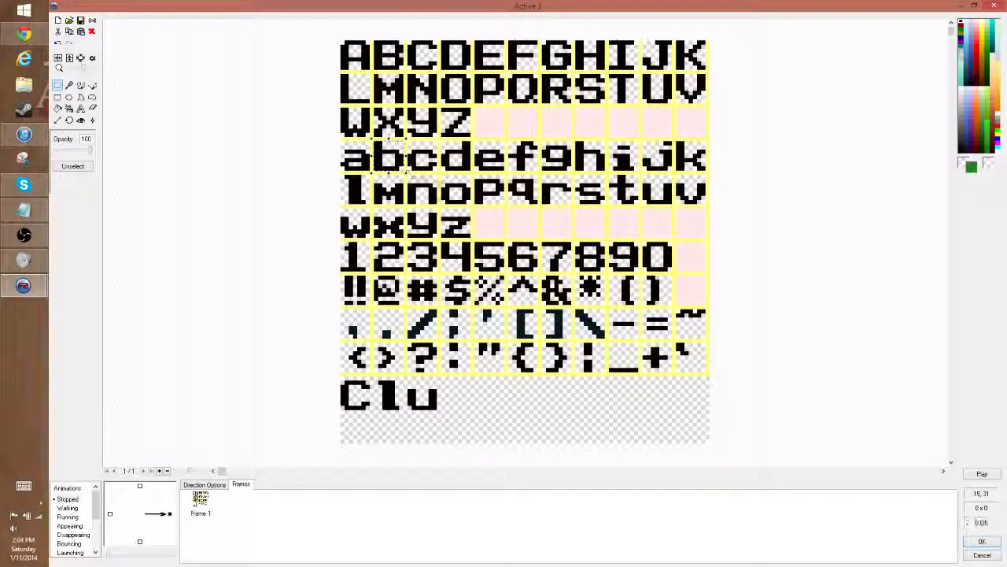
key(ctrl+c)
key(ctrl+v)
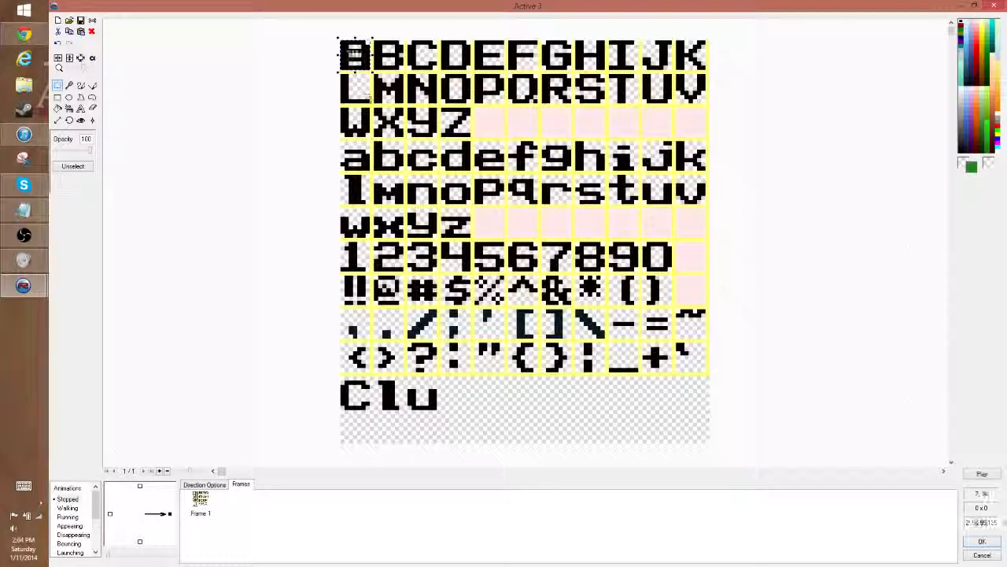
drag(355, 55, 456, 397)
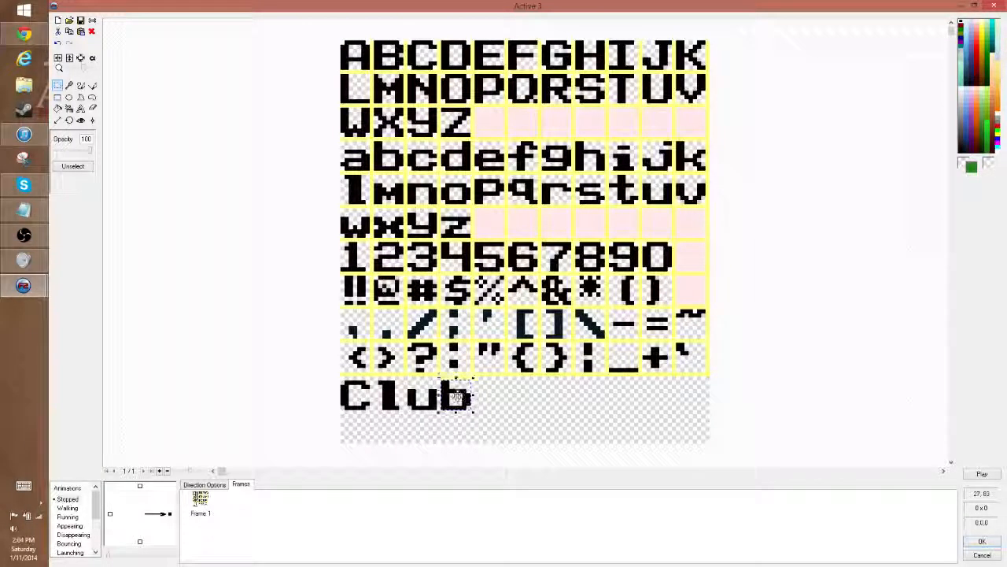
click(541, 400)
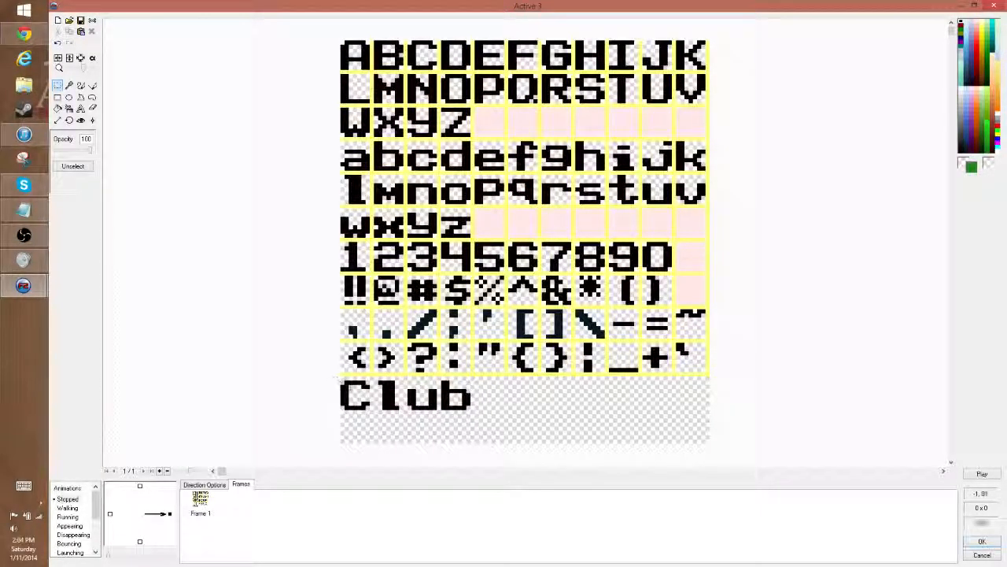
- Copy the assembled word "Club" and accept the font sheet's image changes
drag(337, 381, 473, 409)
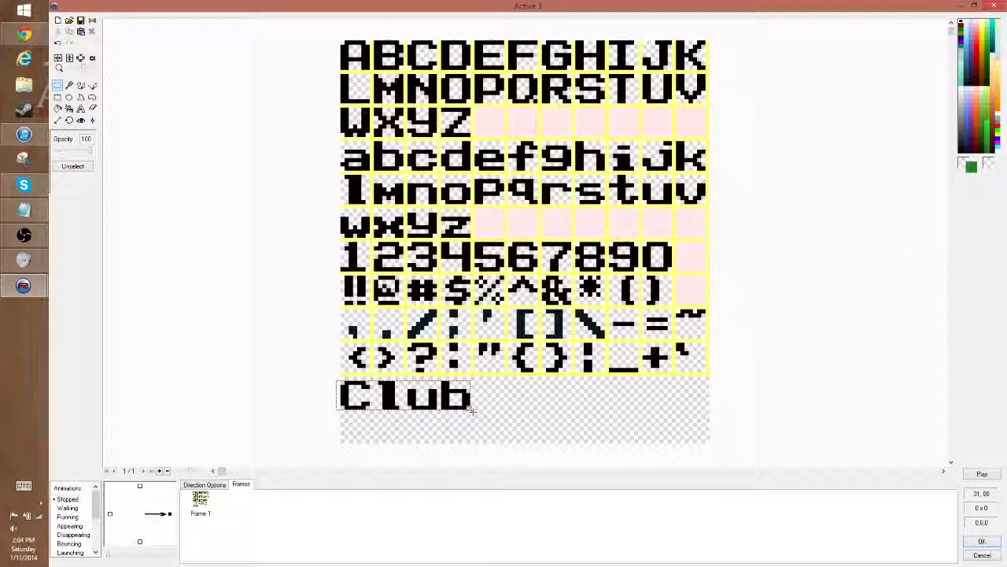
click(472, 410)
click(982, 541)
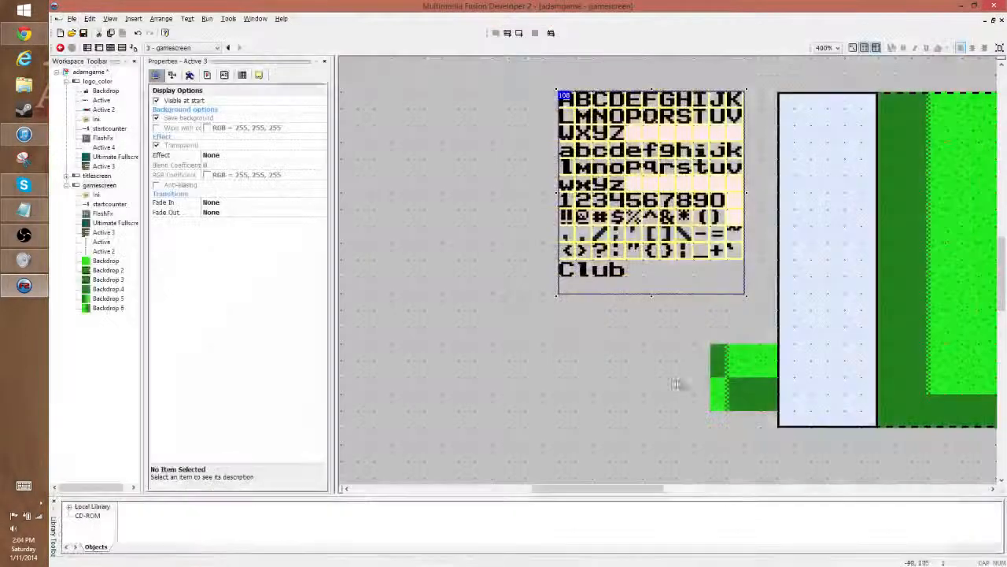
- Paste "Club" into the left side panel's image near its upper-left corner and accept the change
double_click(827, 123)
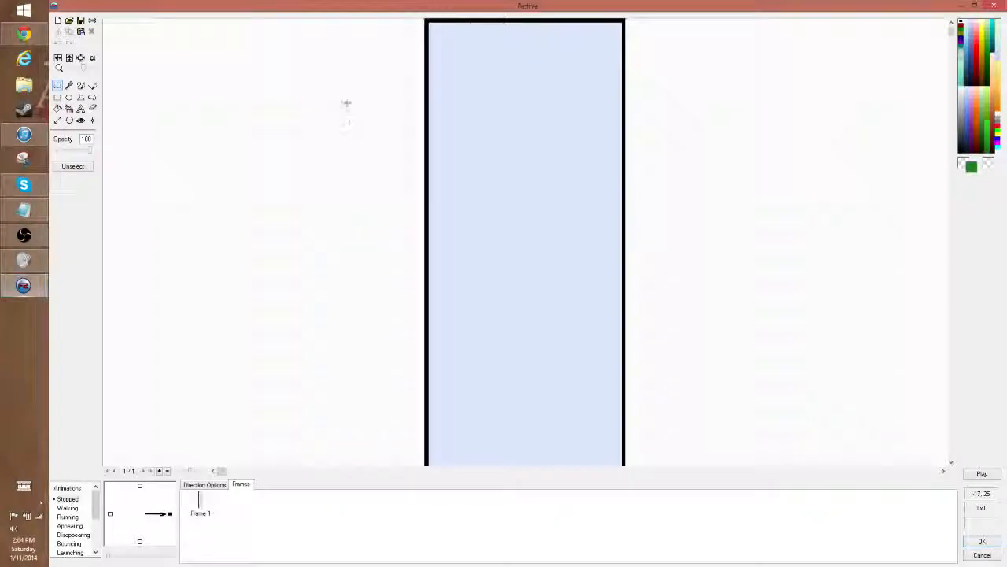
key(ctrl+v)
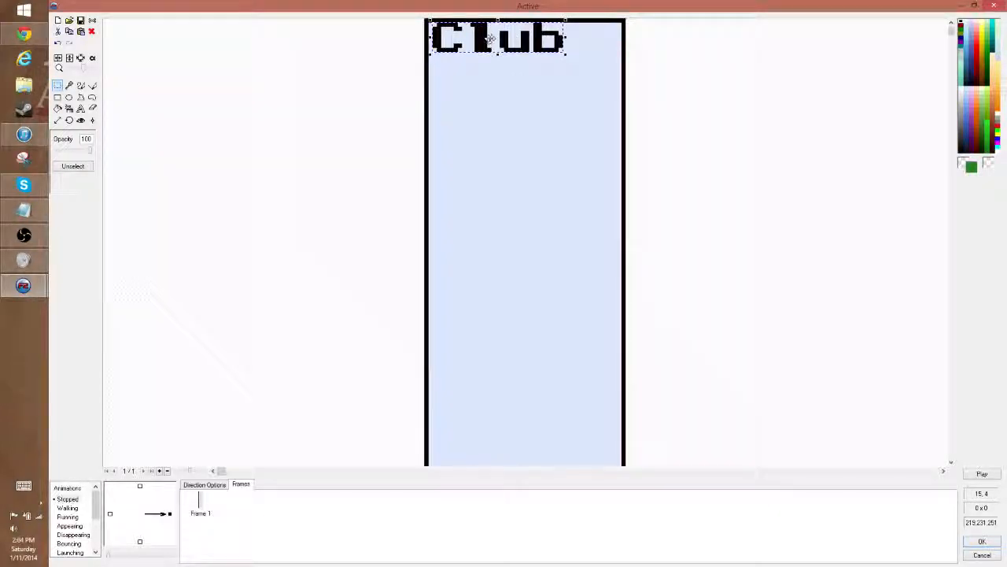
drag(490, 38, 491, 43)
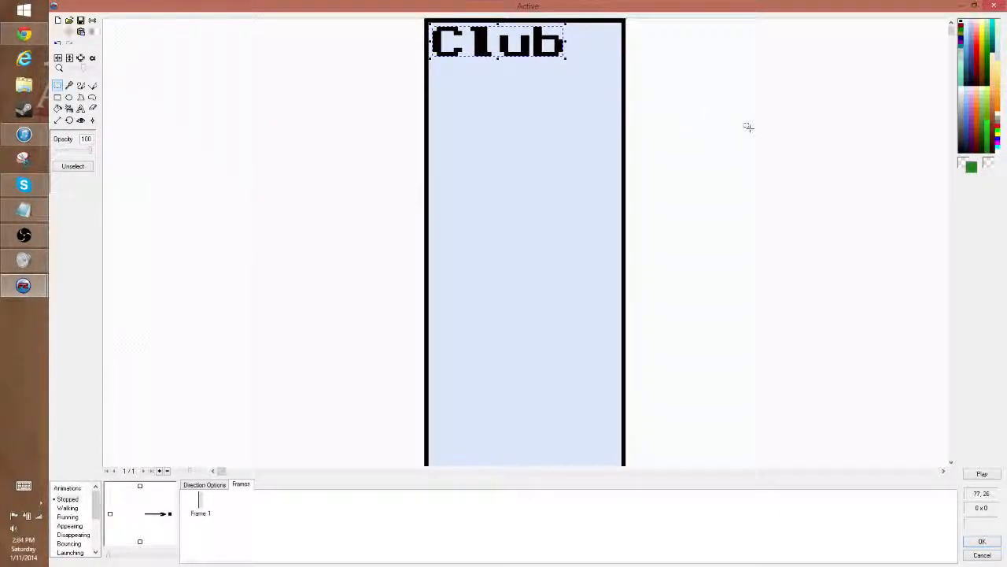
click(982, 540)
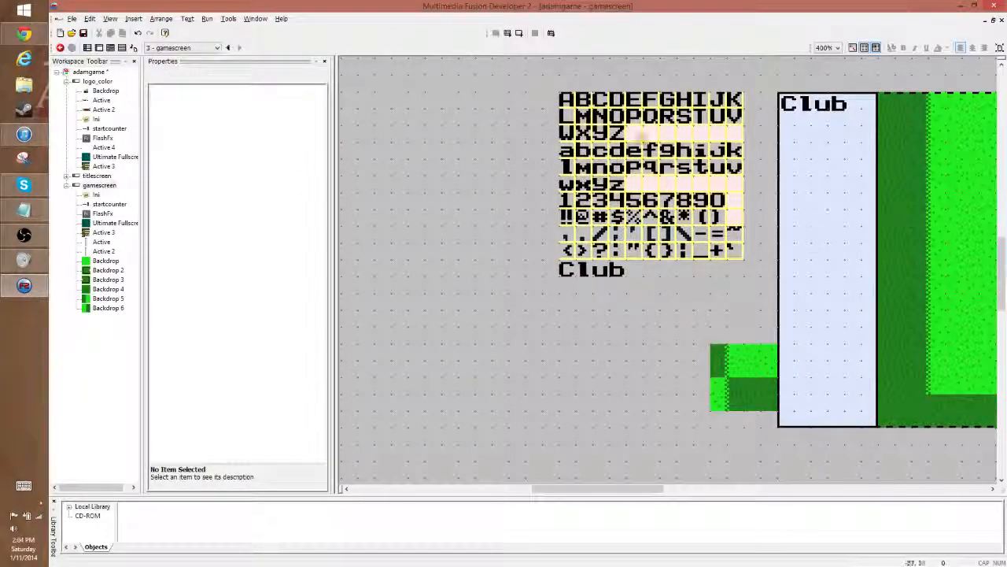
- Copy the left side panel's entire image, including its border and "Club" label, and close its image editor
click(806, 171)
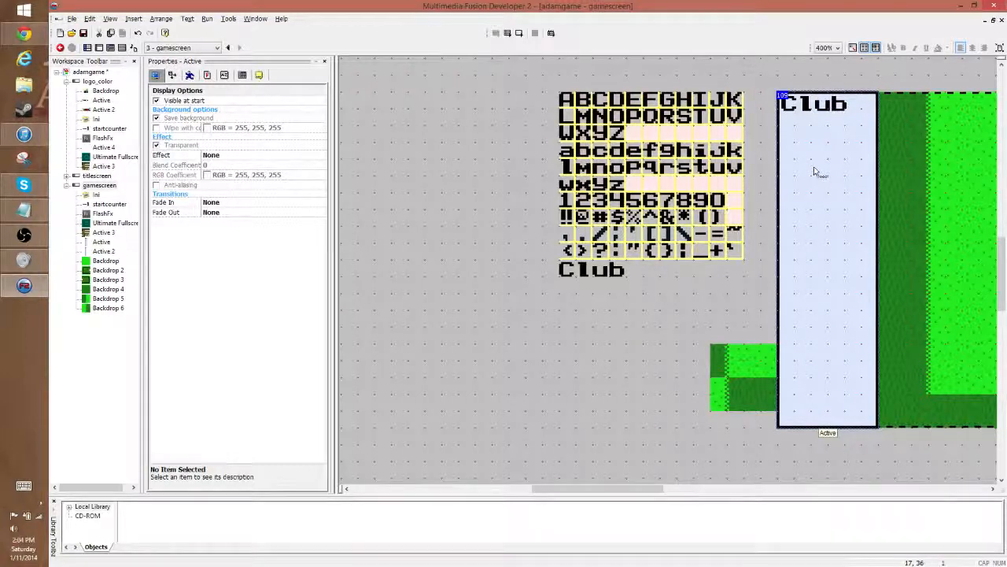
double_click(815, 171)
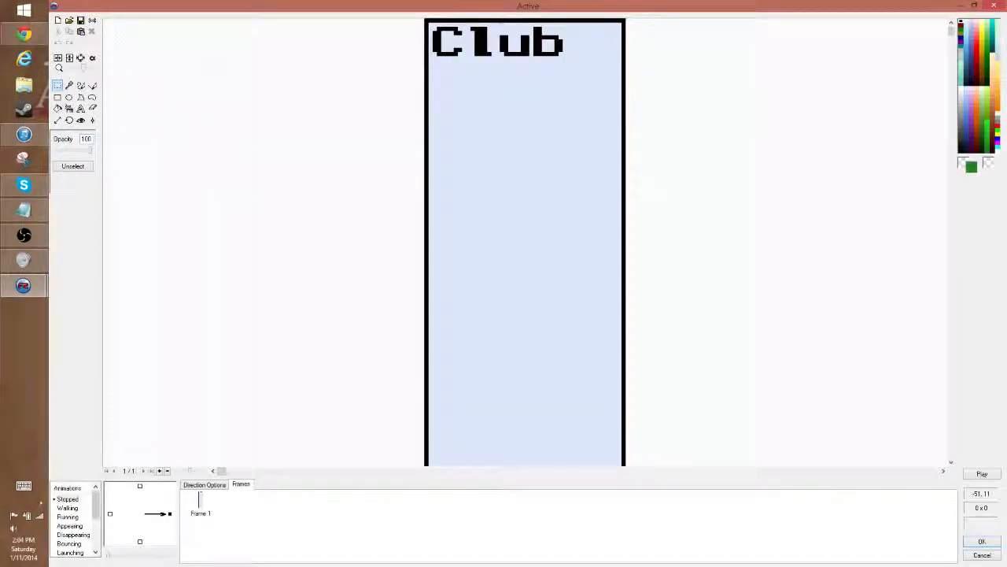
drag(84, 69, 79, 69)
drag(391, 55, 772, 458)
click(982, 541)
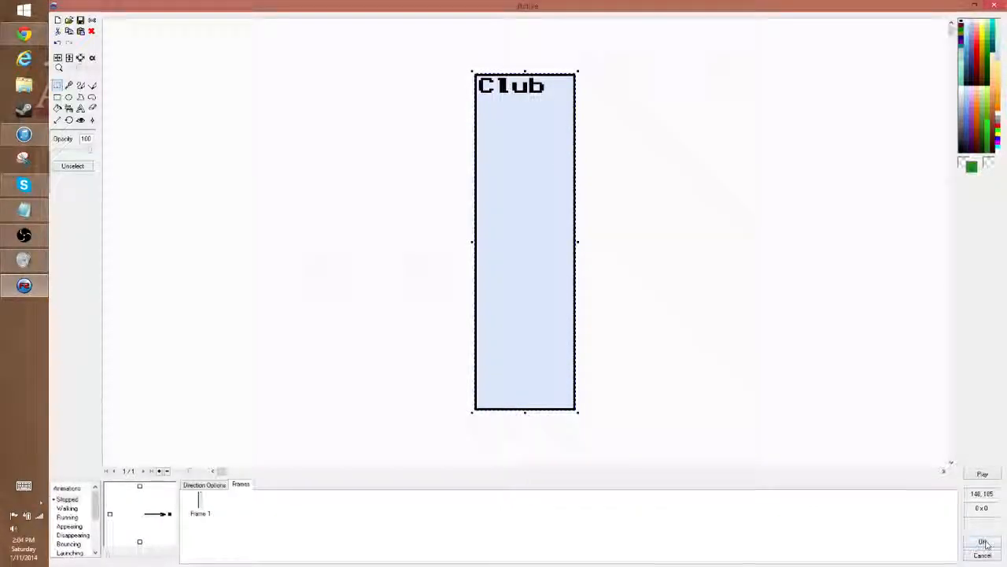
- Insert a new Backdrop object in the empty area beside the font sheet
right_click(461, 319)
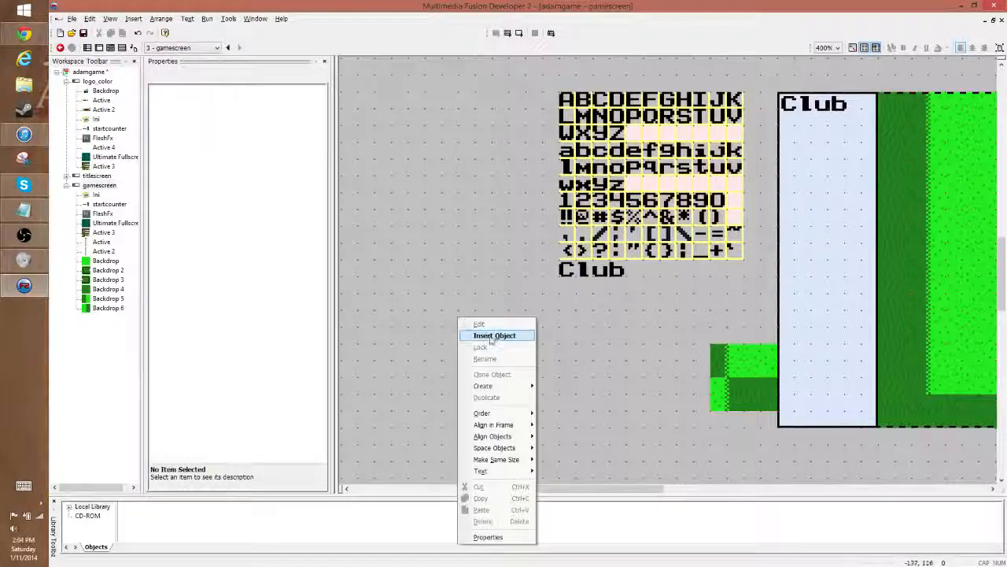
click(494, 335)
click(763, 127)
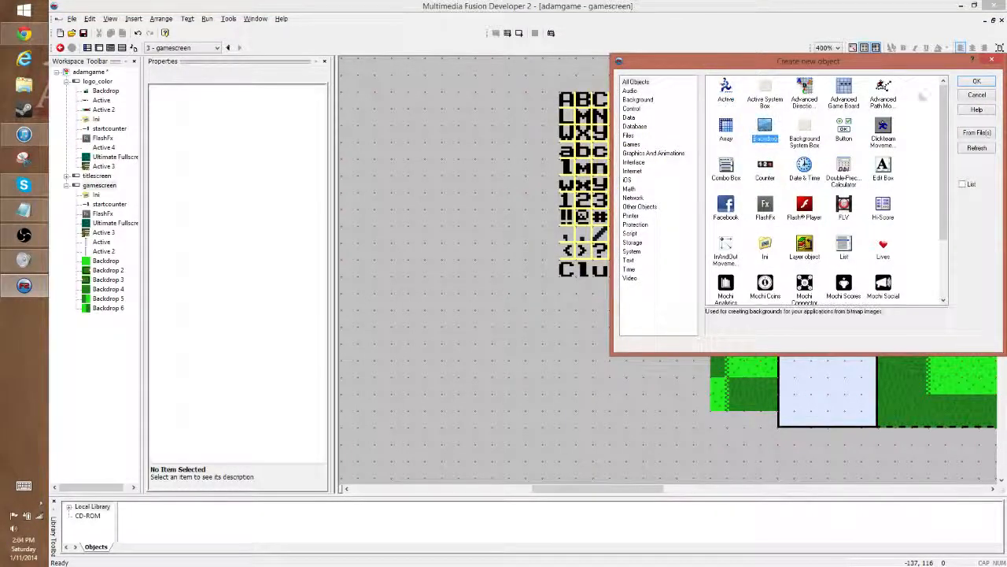
click(976, 81)
click(408, 246)
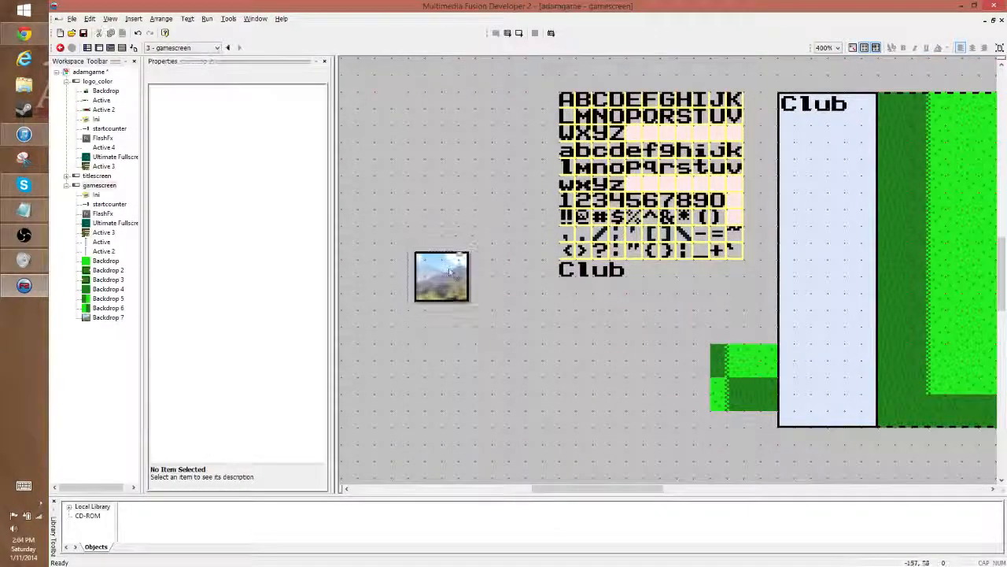
- Paste the copied panel image into the new backdrop, enlarging the canvas to fit, and accept the image
double_click(444, 272)
key(ctrl+v)
click(574, 311)
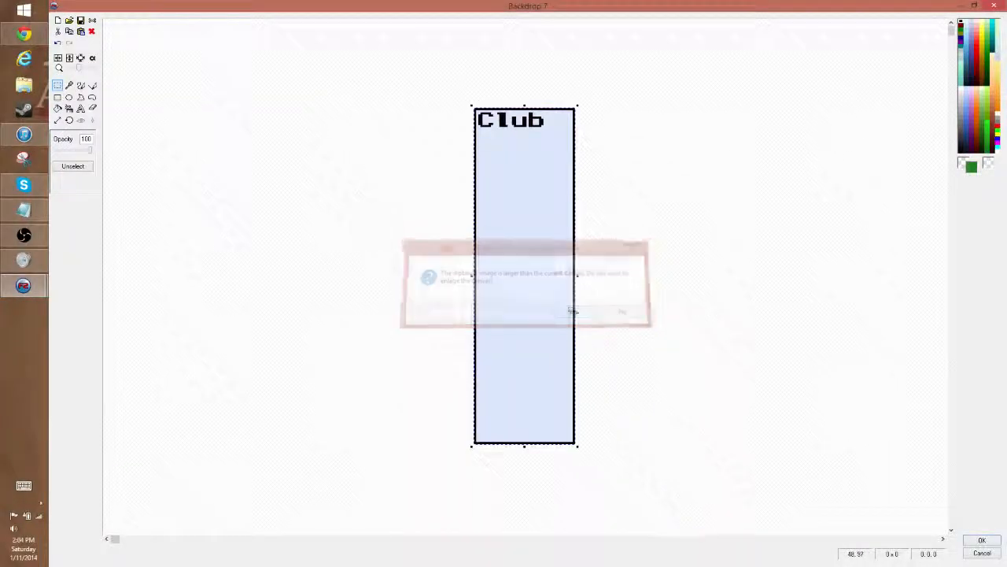
click(981, 540)
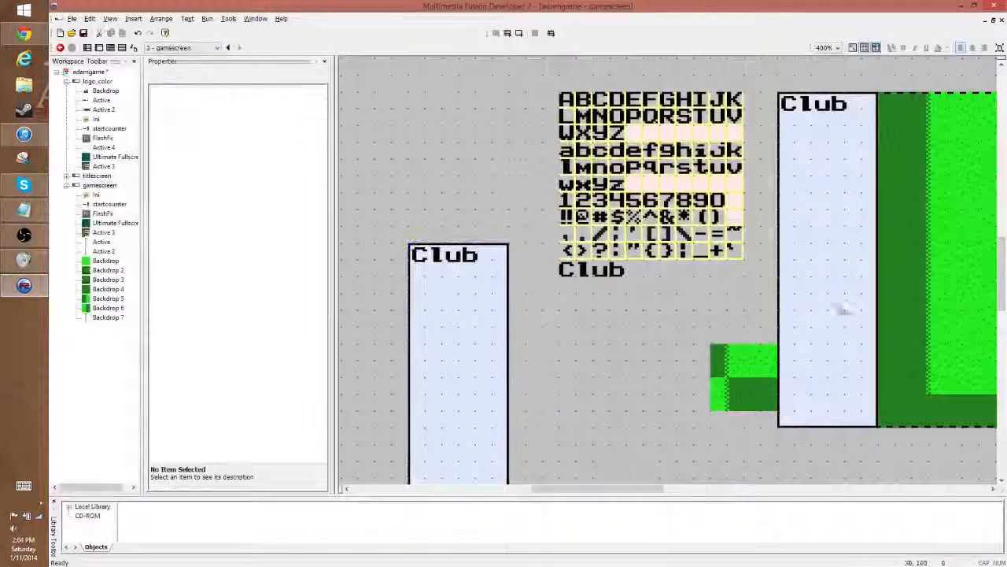
- Delete the old active side panel and move the backdrop version into its place at the frame's left edge
click(861, 288)
key(Delete)
click(460, 384)
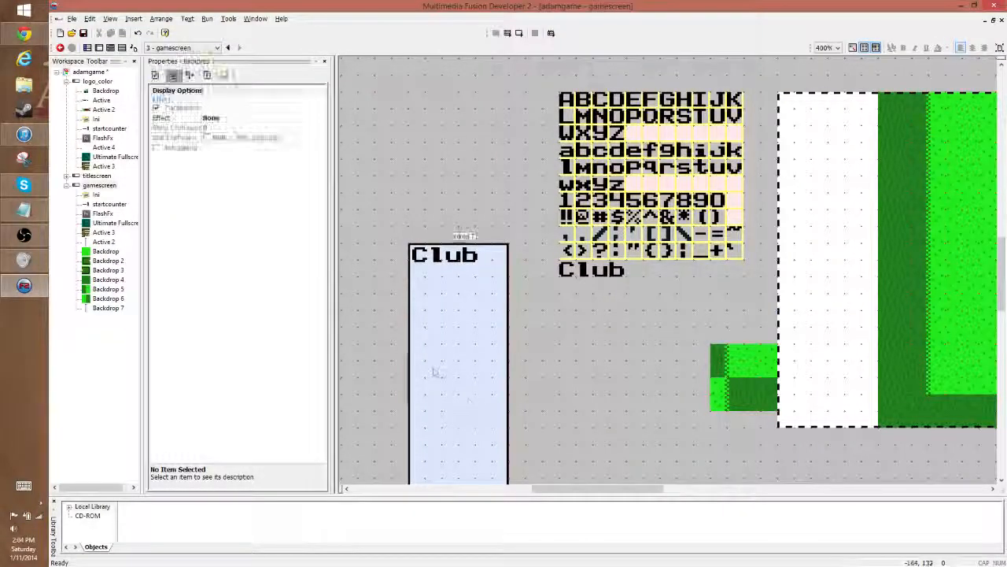
drag(819, 217, 821, 218)
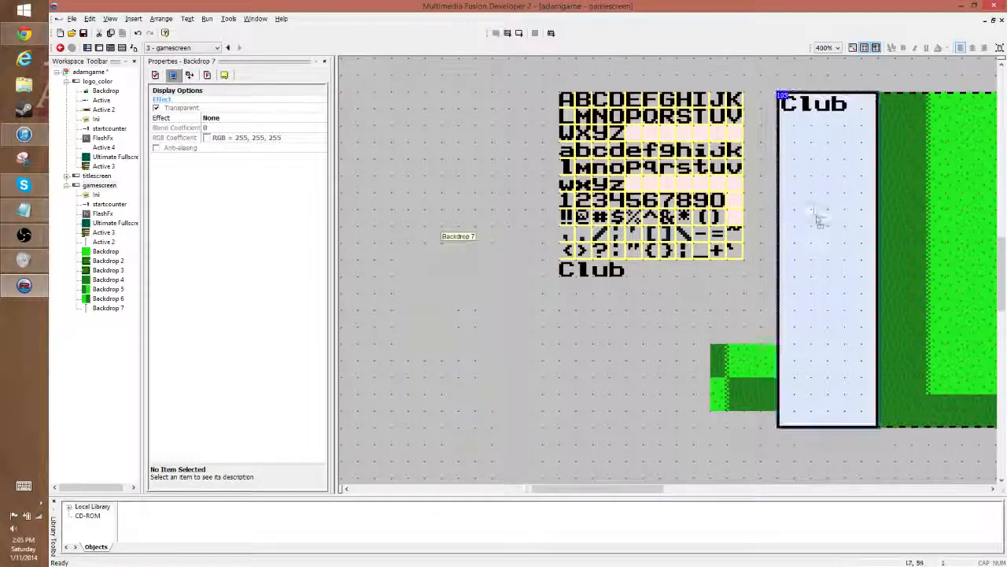
click(772, 88)
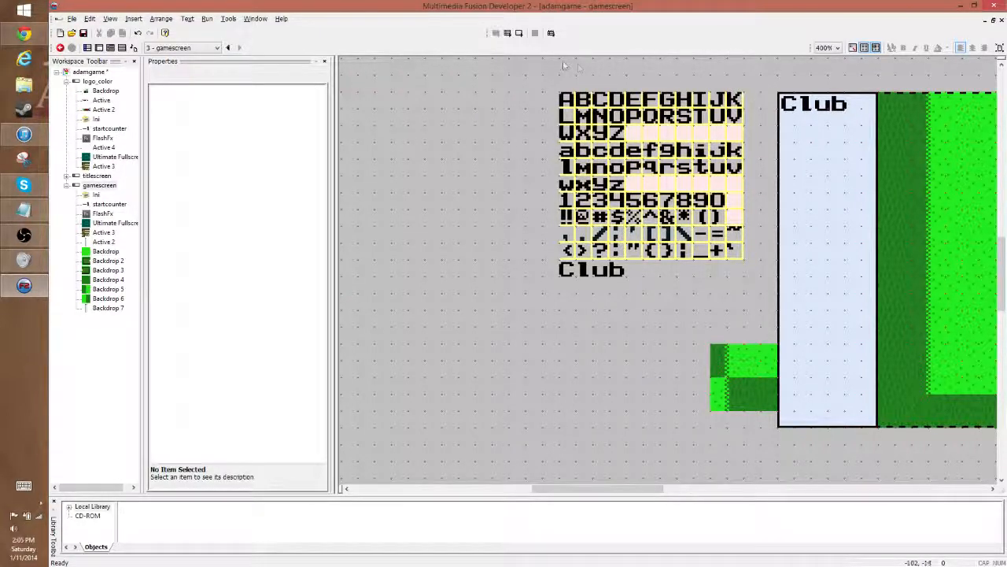
double_click(839, 112)
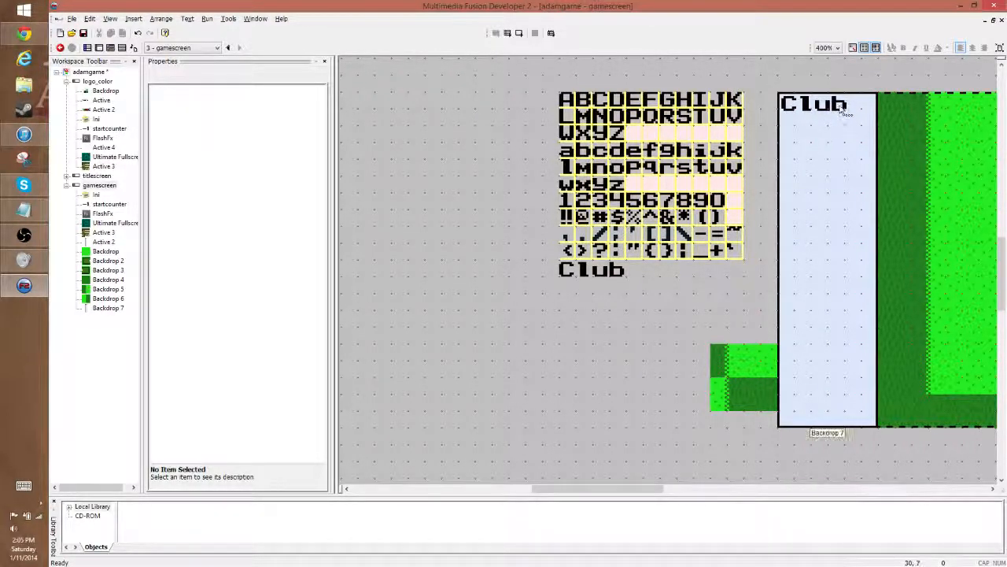
click(981, 540)
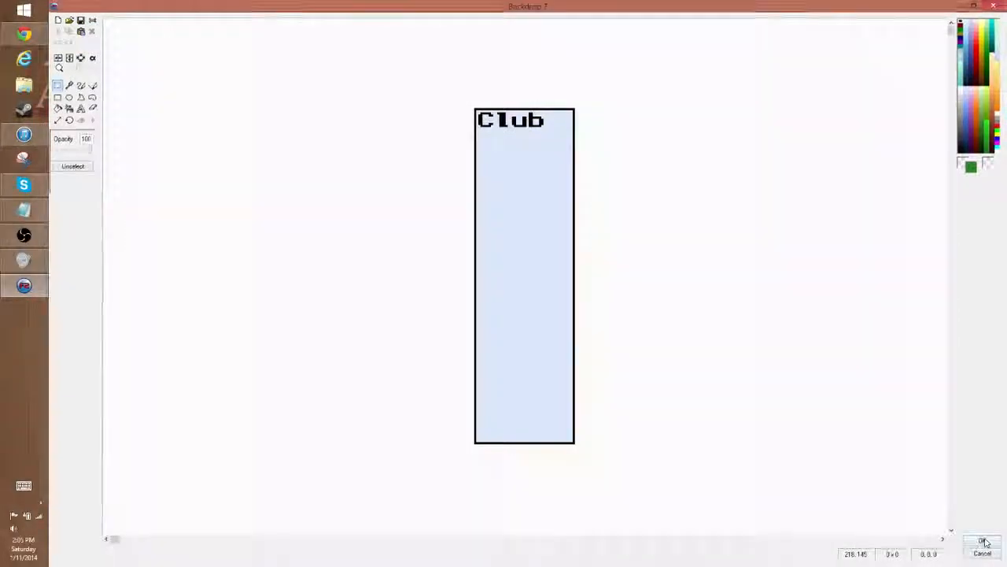
click(725, 414)
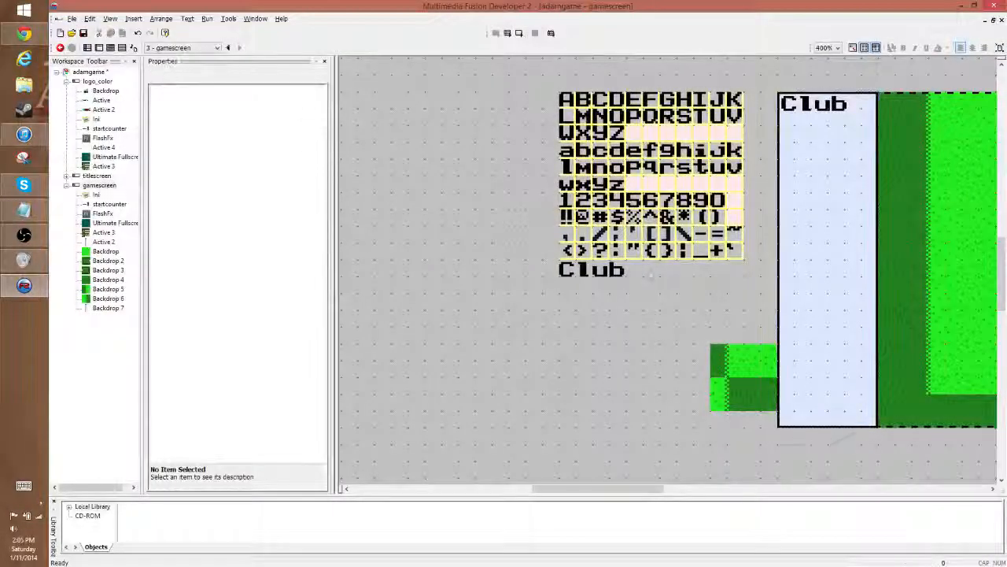
- Copy the colon character from the font sheet's image and close its editor
double_click(623, 272)
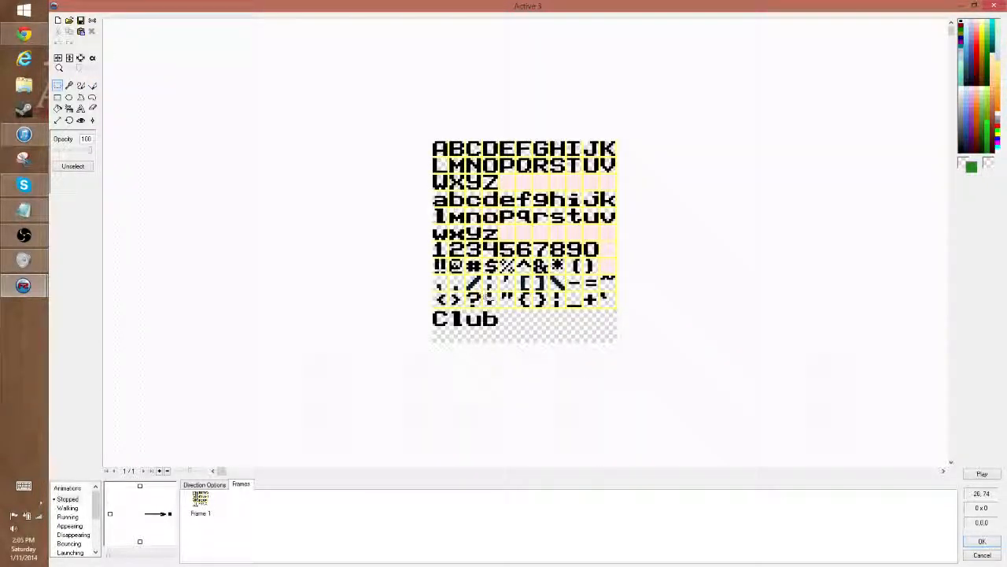
click(80, 68)
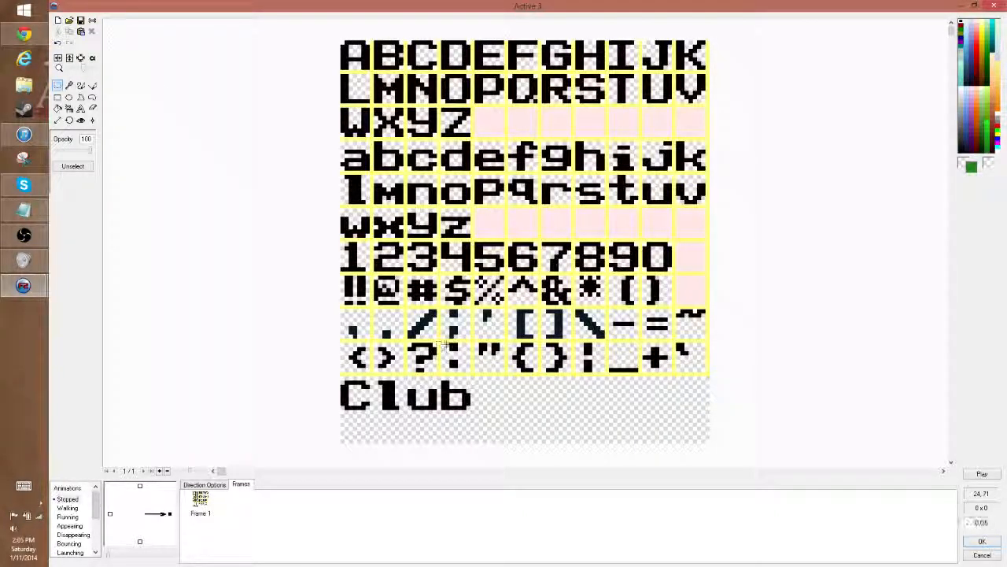
drag(438, 340, 475, 375)
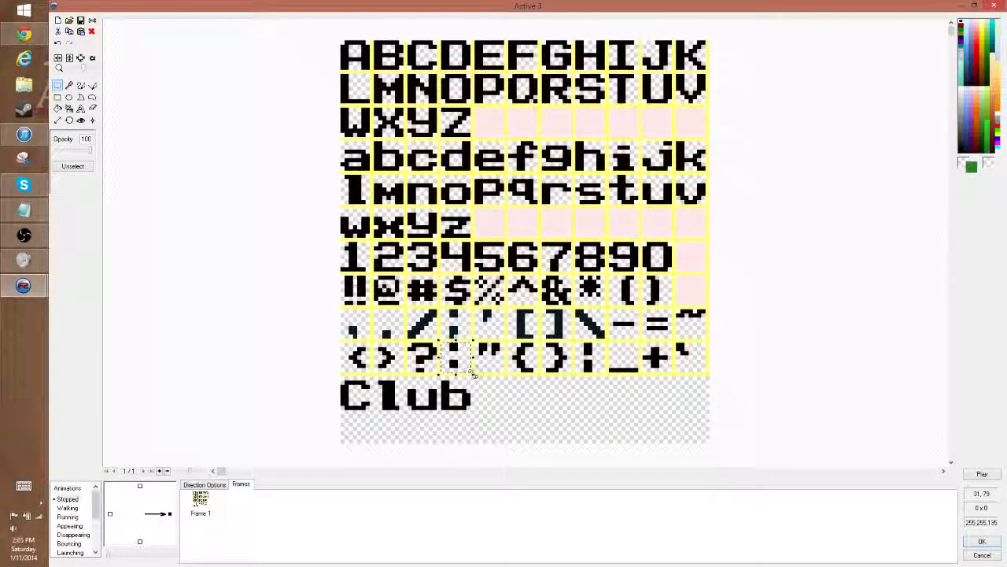
click(987, 542)
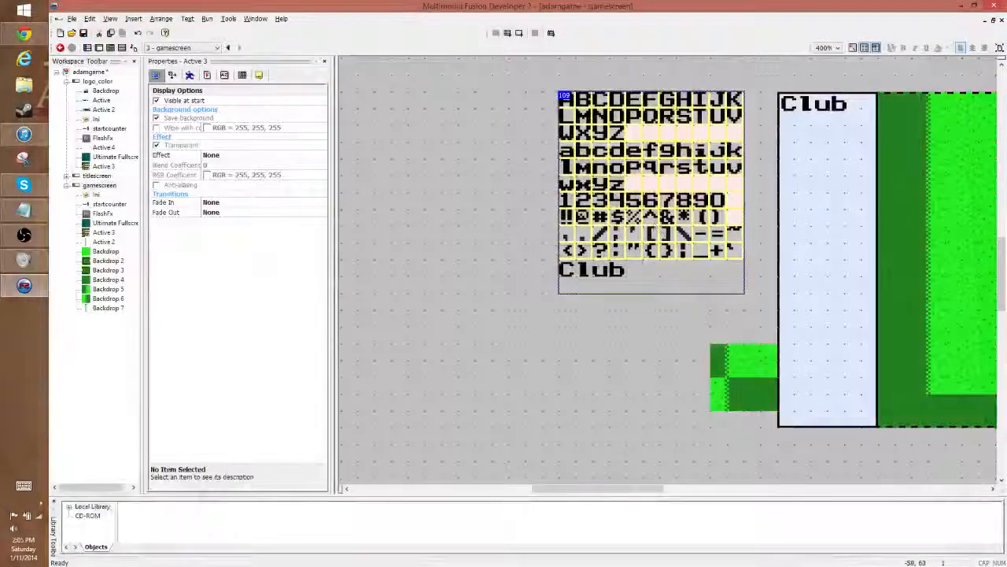
- Paste the colon directly after "Club" in the panel backdrop's image and accept the change
double_click(845, 119)
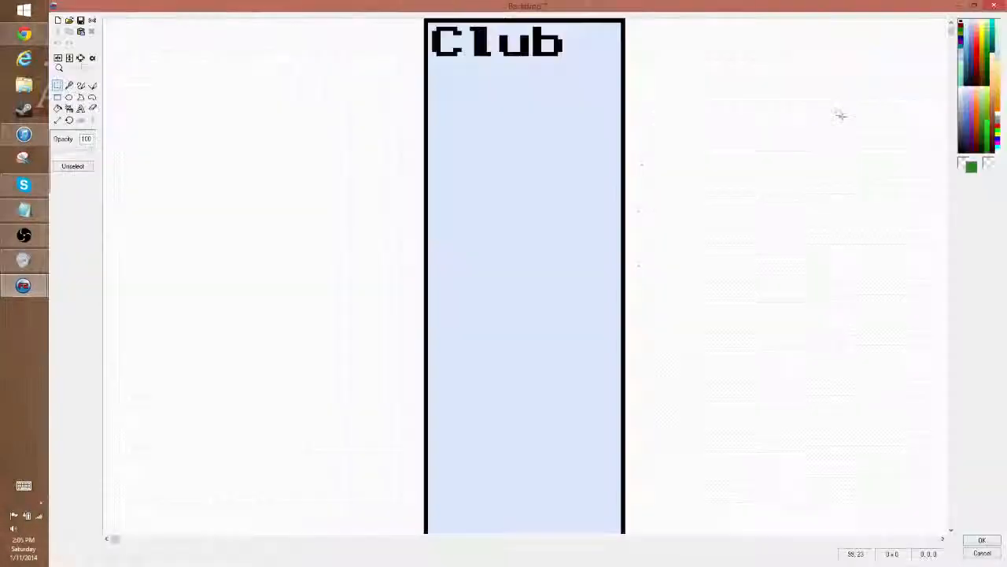
drag(532, 44, 585, 48)
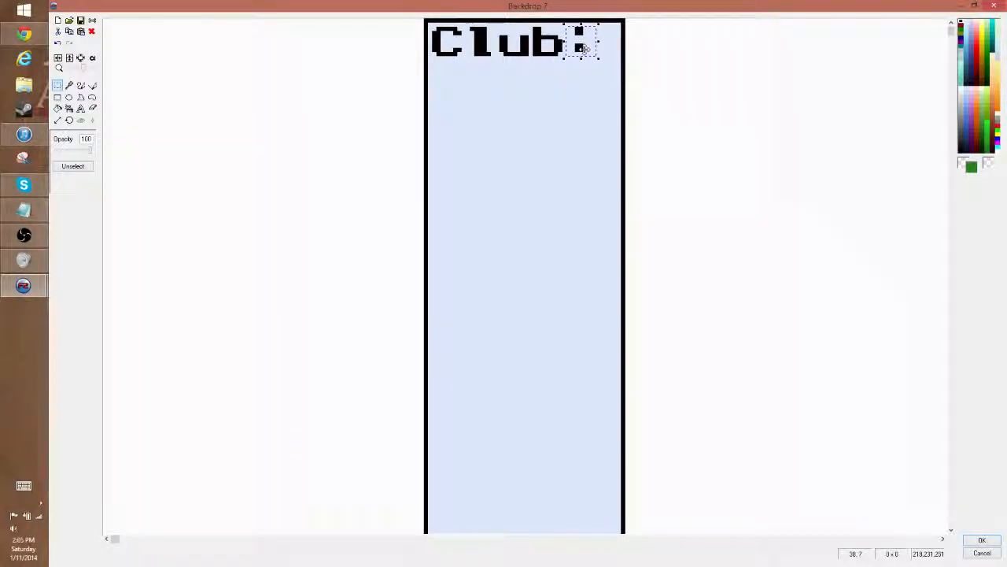
click(697, 76)
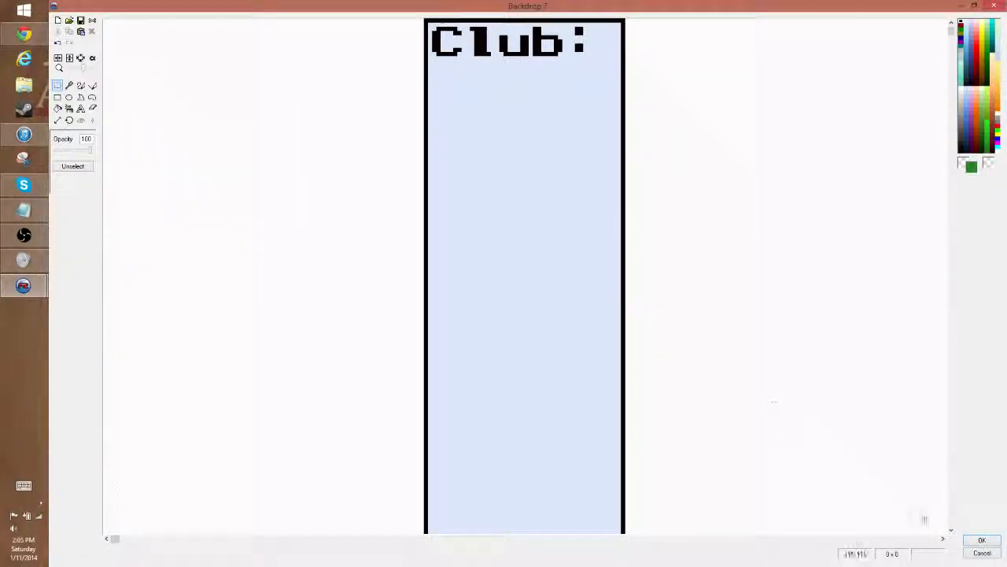
click(982, 542)
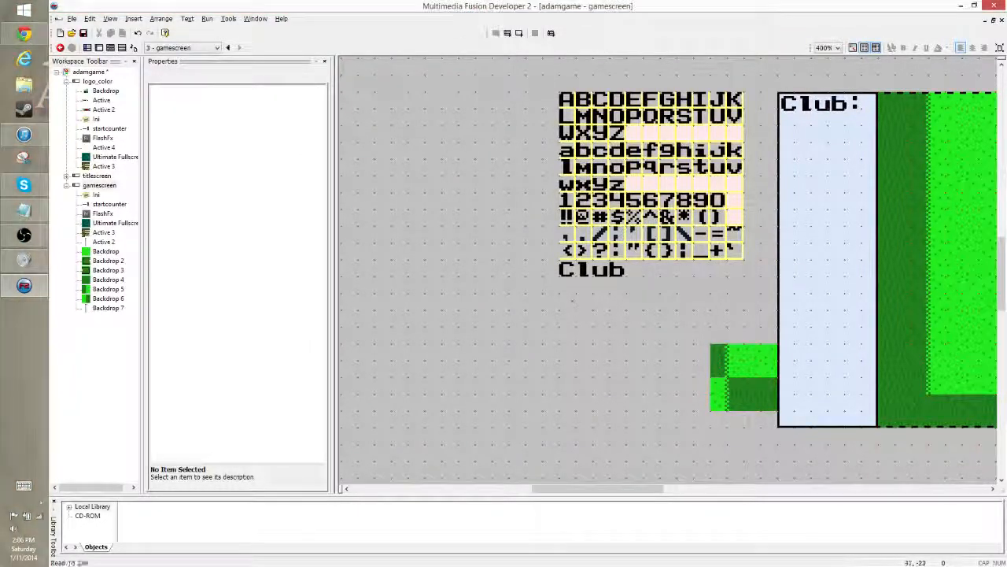
- Move the "Club:" label slightly down and to the right within the panel backdrop's image to make room for an inner border
double_click(824, 109)
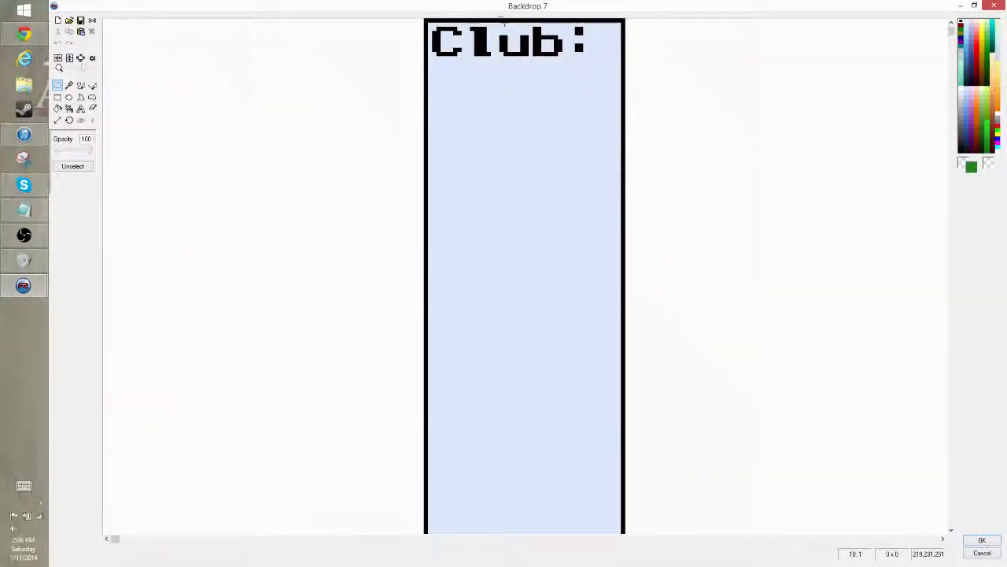
drag(431, 26, 586, 62)
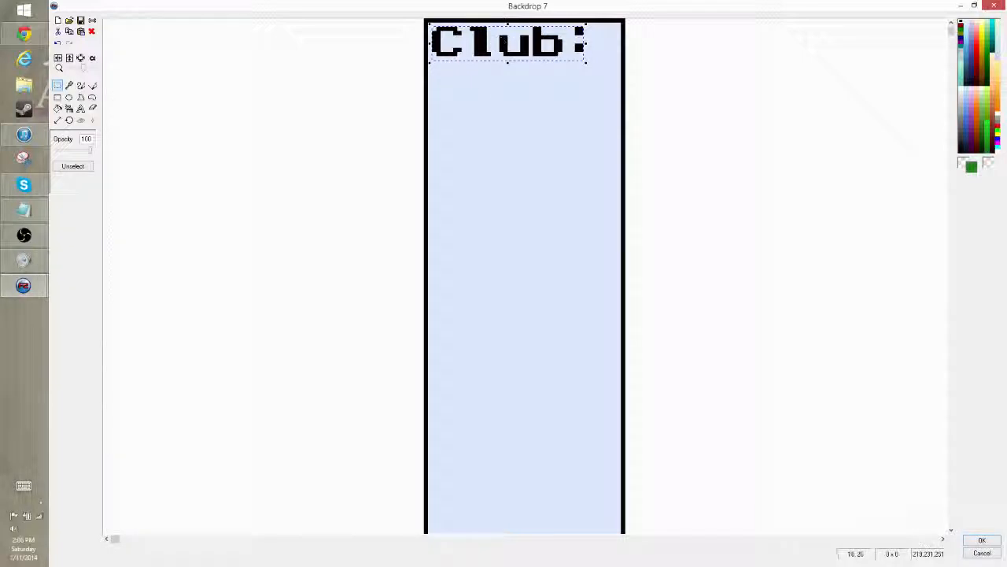
drag(483, 53, 498, 68)
click(745, 95)
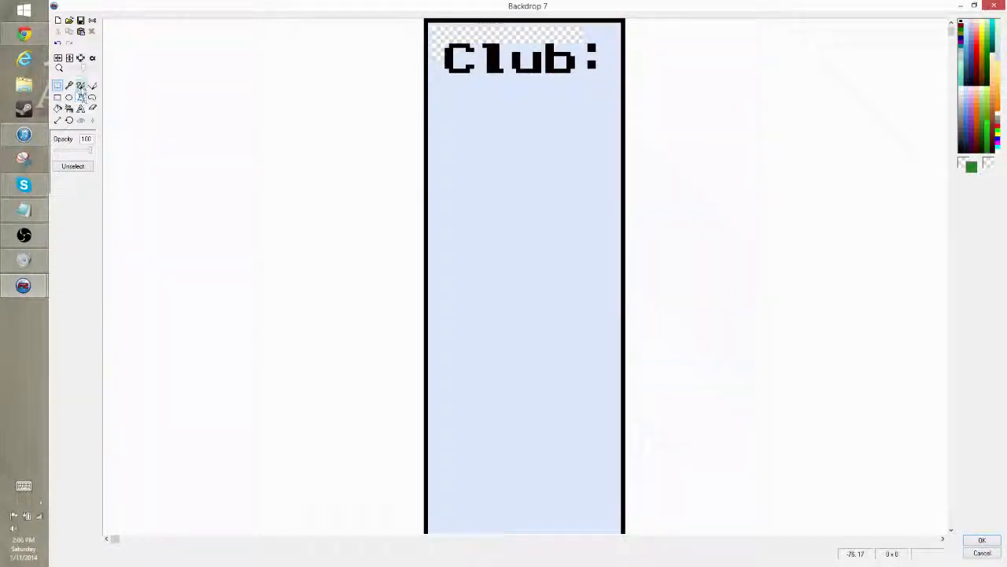
- Draw a black vertical line with a size 1 brush just inside the panel's left border
click(92, 85)
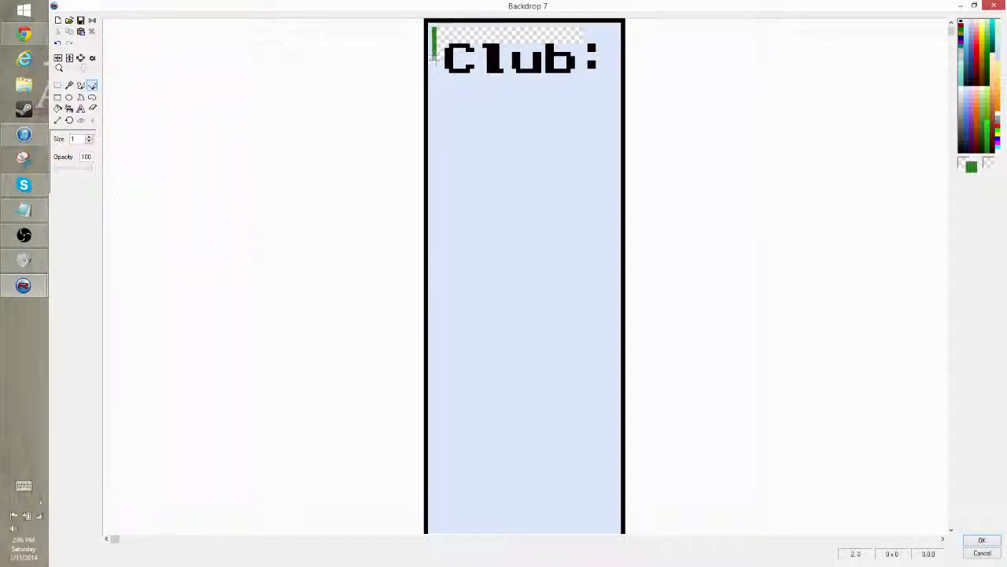
drag(433, 61, 434, 76)
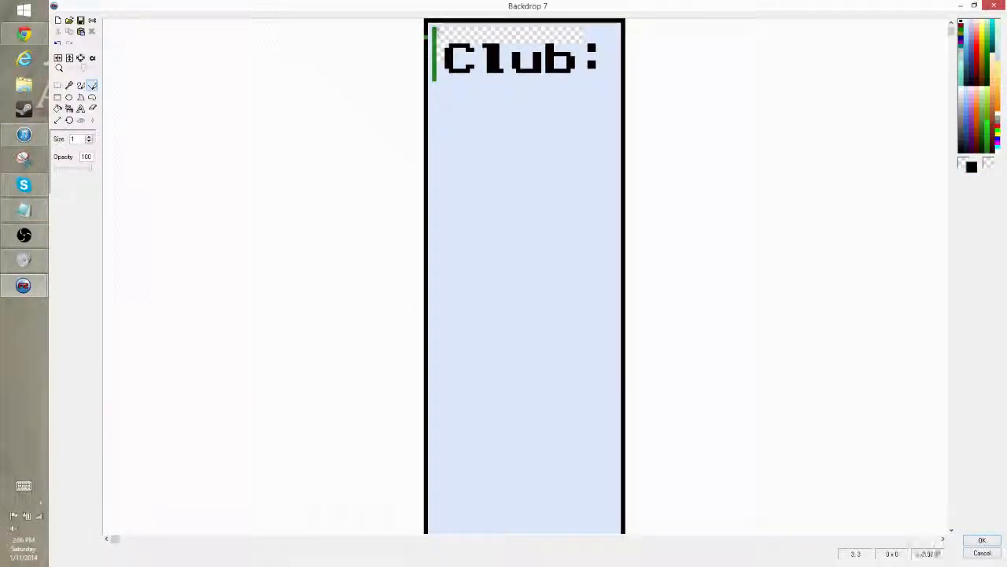
drag(434, 29, 433, 244)
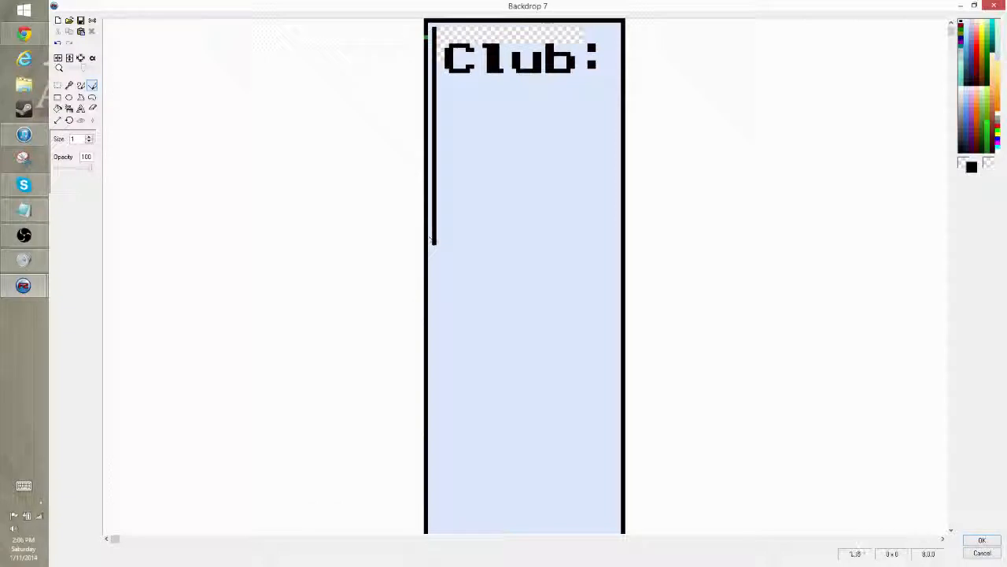
- Draw the black inner border line along the panel's top edge, and undo and redraw its right side down the panel
mouse_move(443, 28)
mouse_down()
mouse_move(613, 29)
mouse_move(615, 159)
mouse_up()
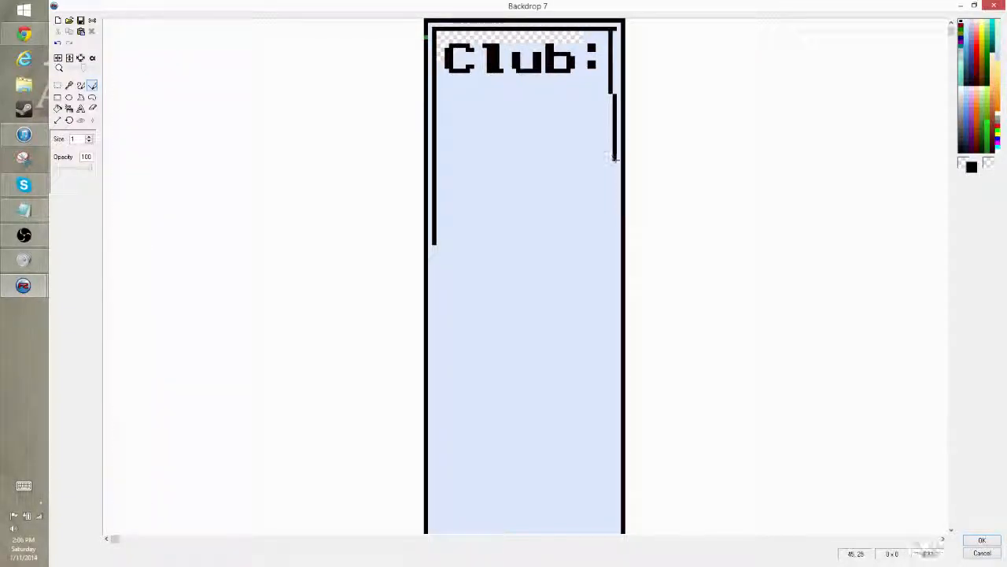
key(ctrl+z)
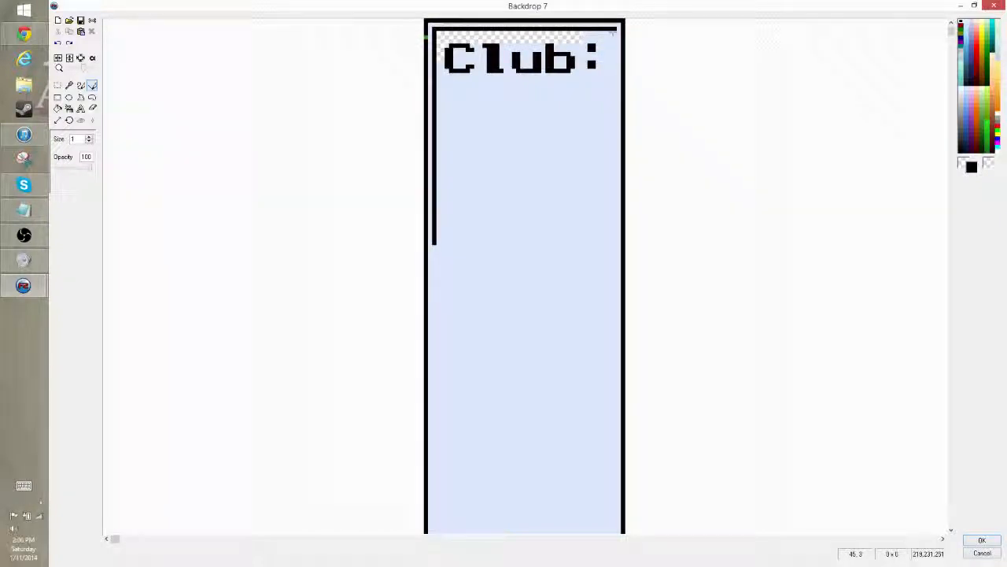
click(614, 33)
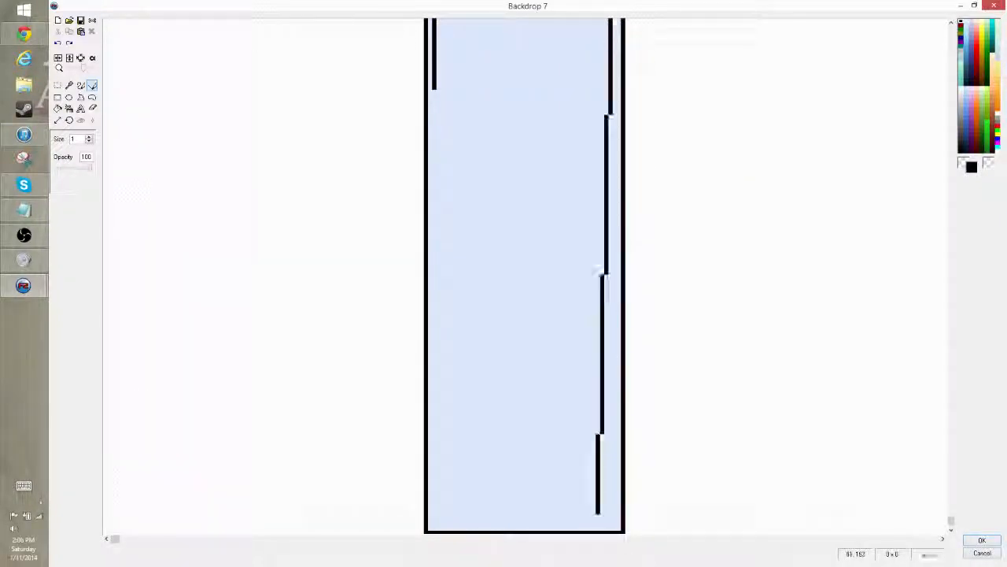